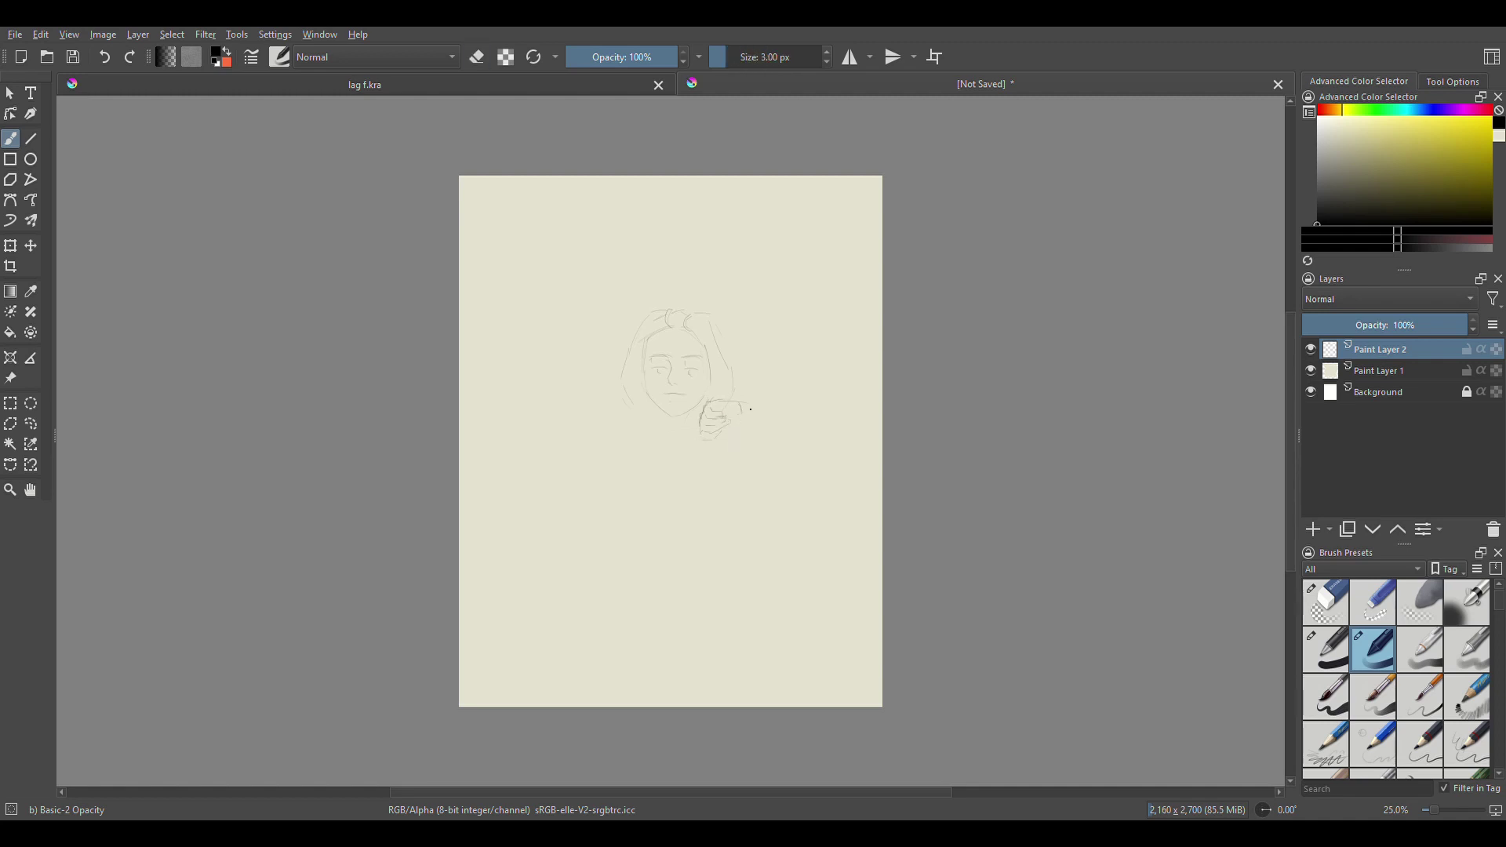
- Sketch the raised arms, the hand gripping the cloth and the left elbow curve on Paint Layer 2
drag(844, 401, 744, 409)
drag(830, 431, 746, 426)
drag(623, 417, 640, 432)
key(ctrl+t)
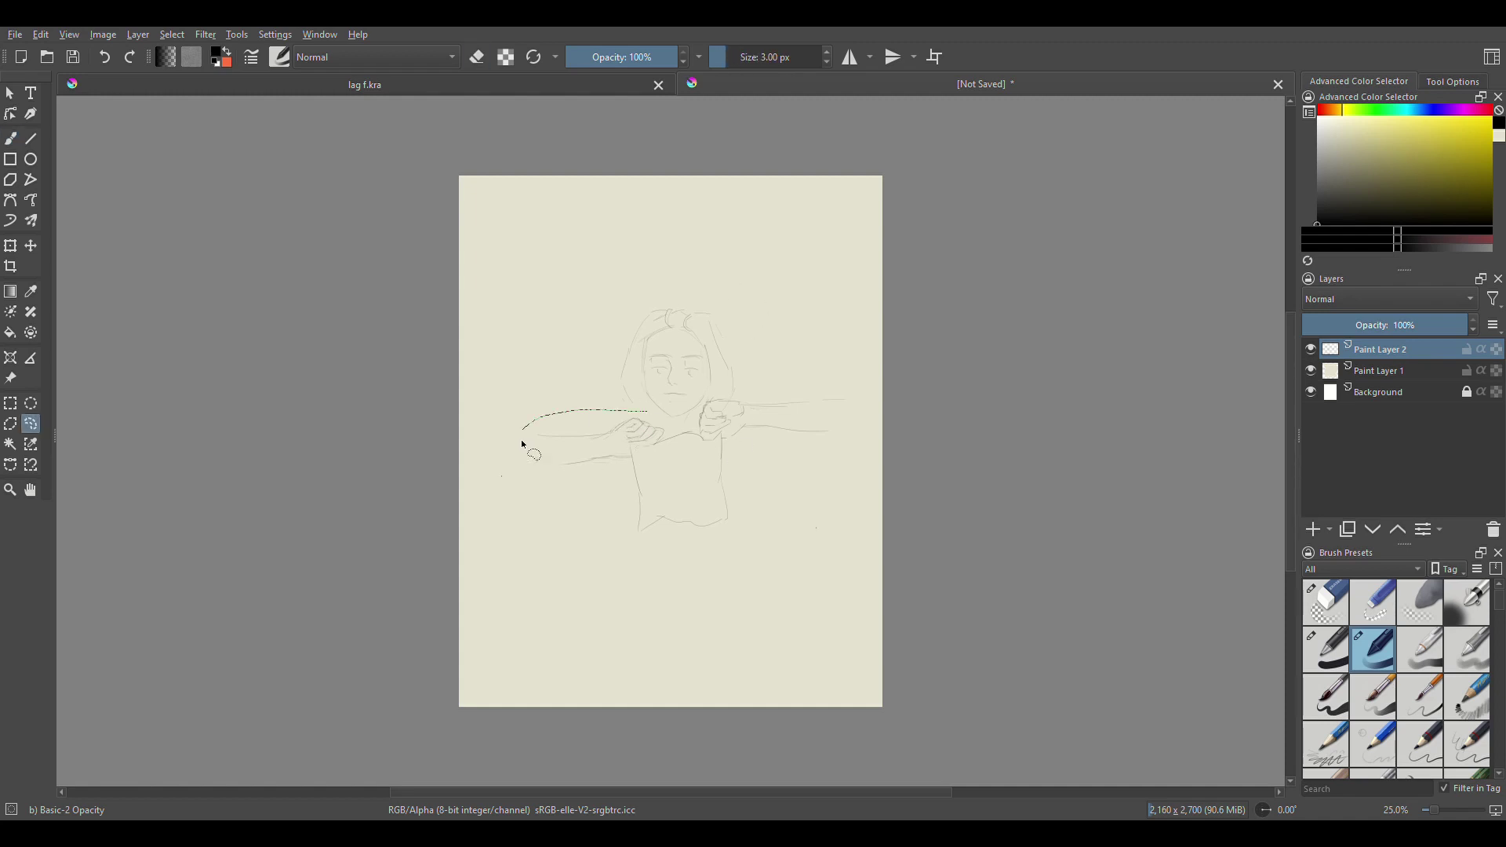
key(b)
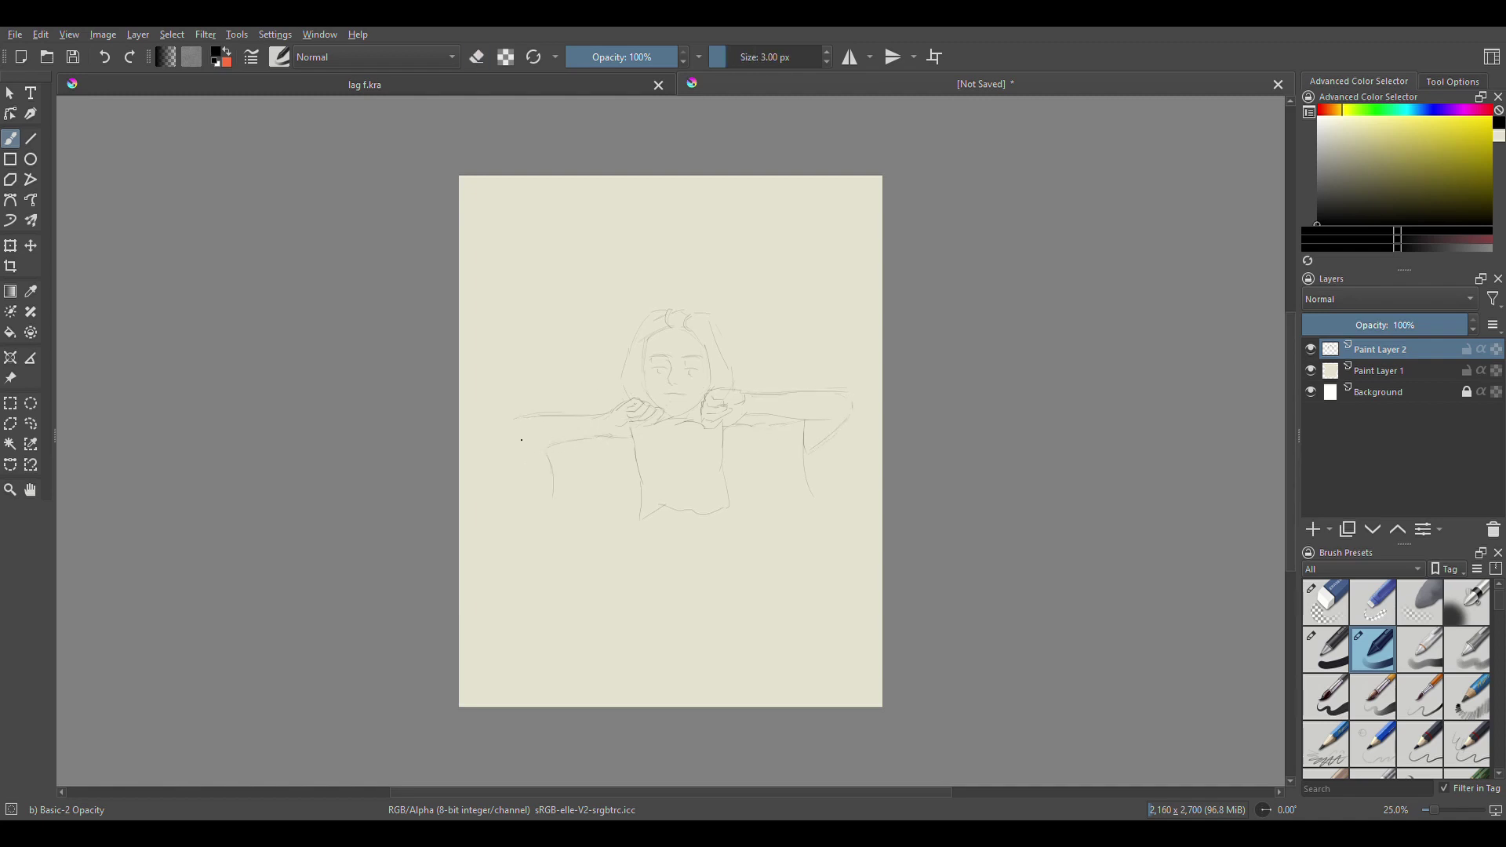
drag(515, 425, 553, 501)
- On a new layer, block in the face and arms in a light orange skin tone with a large Basic-1 brush
key(Insert)
key(ctrl+Page_Down)
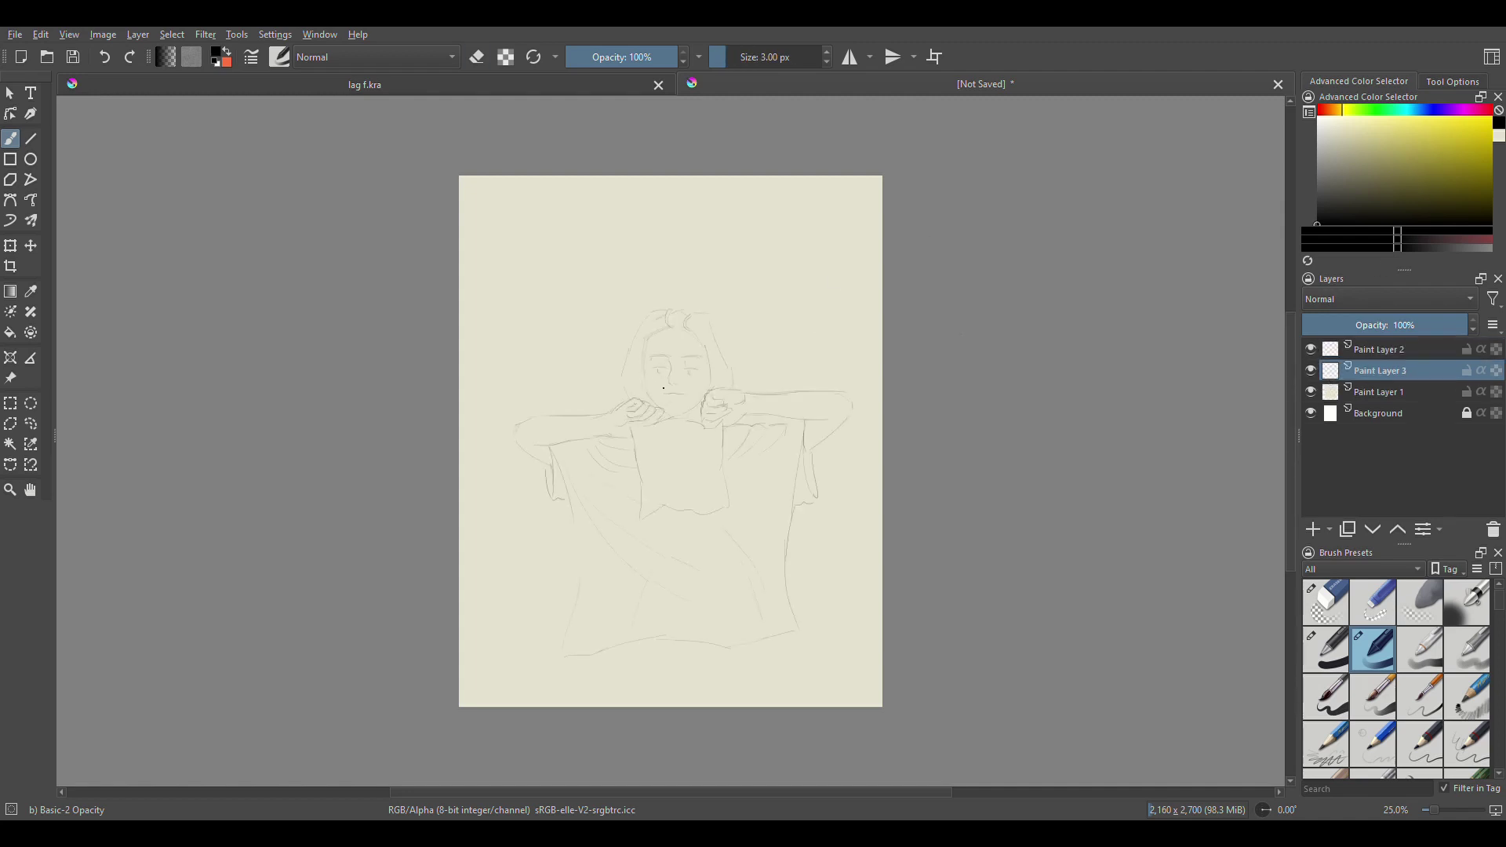
click(1346, 111)
click(1398, 126)
key(slash)
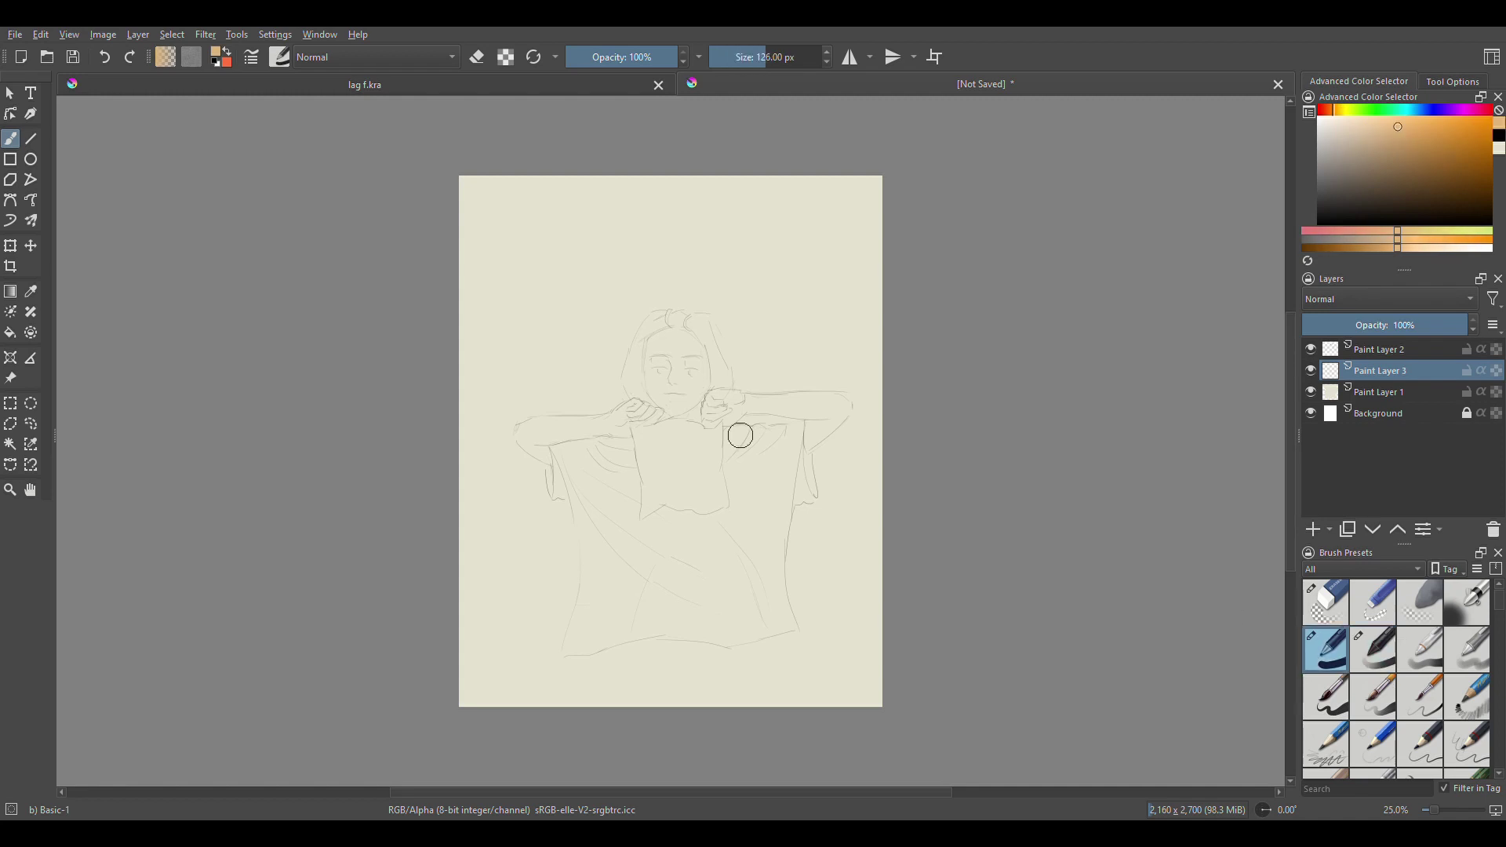
click(1395, 131)
mouse_move(699, 340)
mouse_down()
mouse_move(559, 431)
mouse_move(806, 404)
mouse_move(774, 458)
mouse_move(683, 424)
mouse_up()
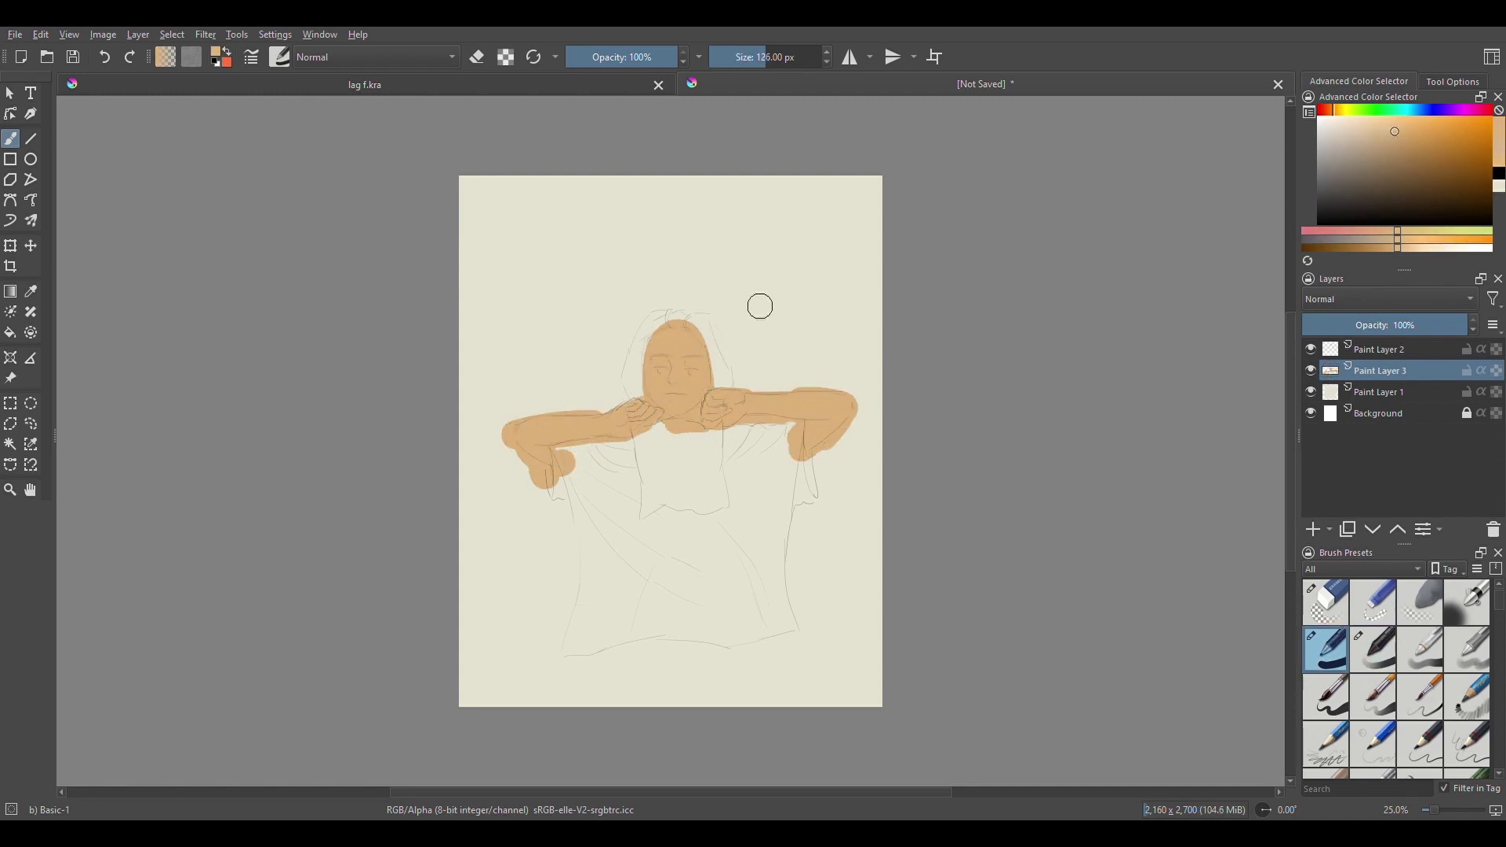
- Erase stray skin paint along the arms and hands, then add Paint Layer 4
key(e)
key(bracketleft)
key(bracketleft)
key(bracketleft)
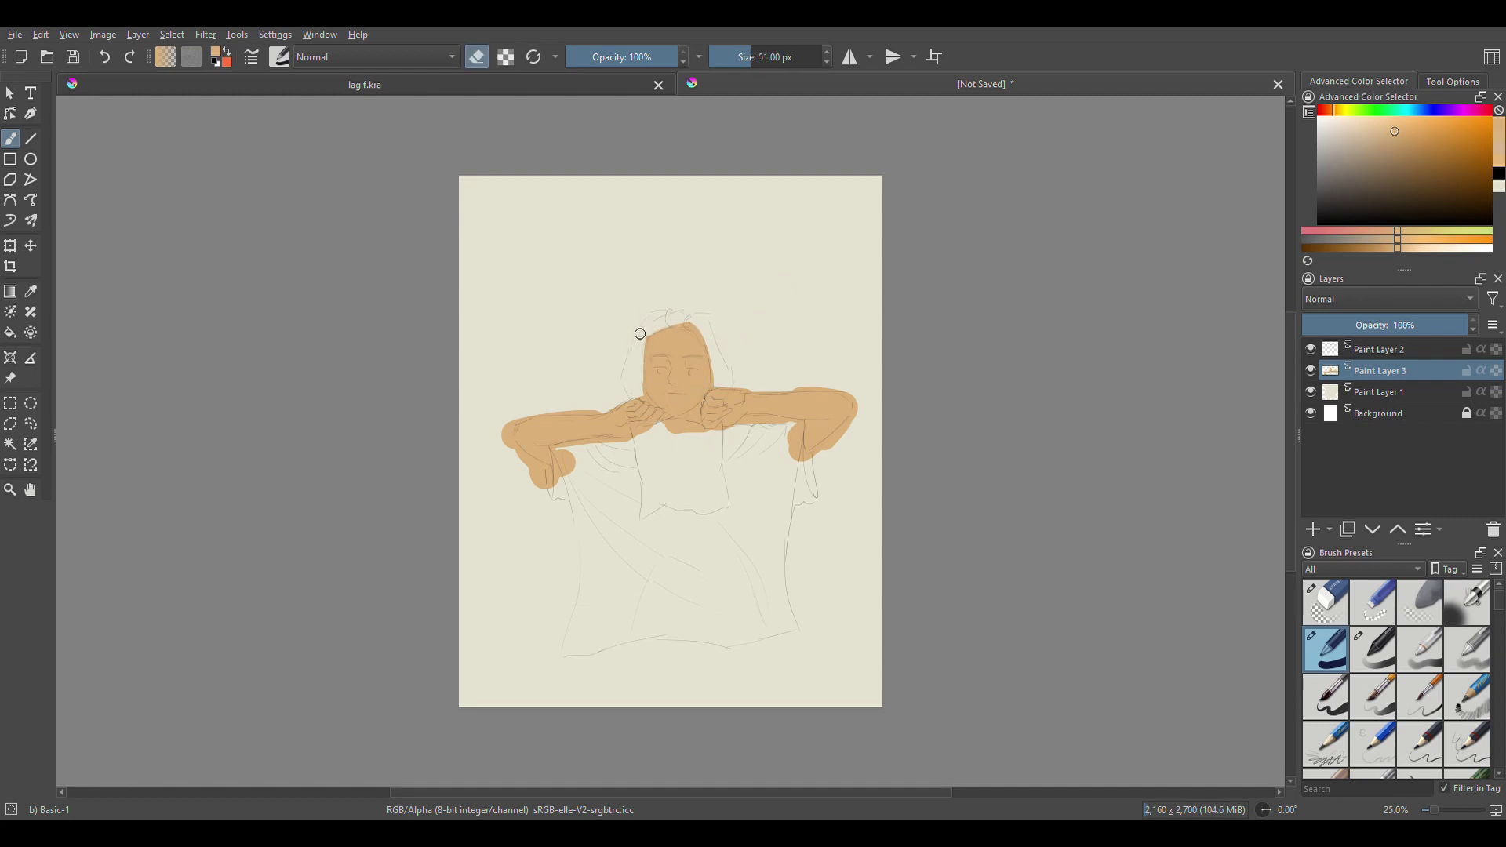
mouse_move(572, 411)
mouse_down()
mouse_move(508, 424)
mouse_move(538, 494)
mouse_up()
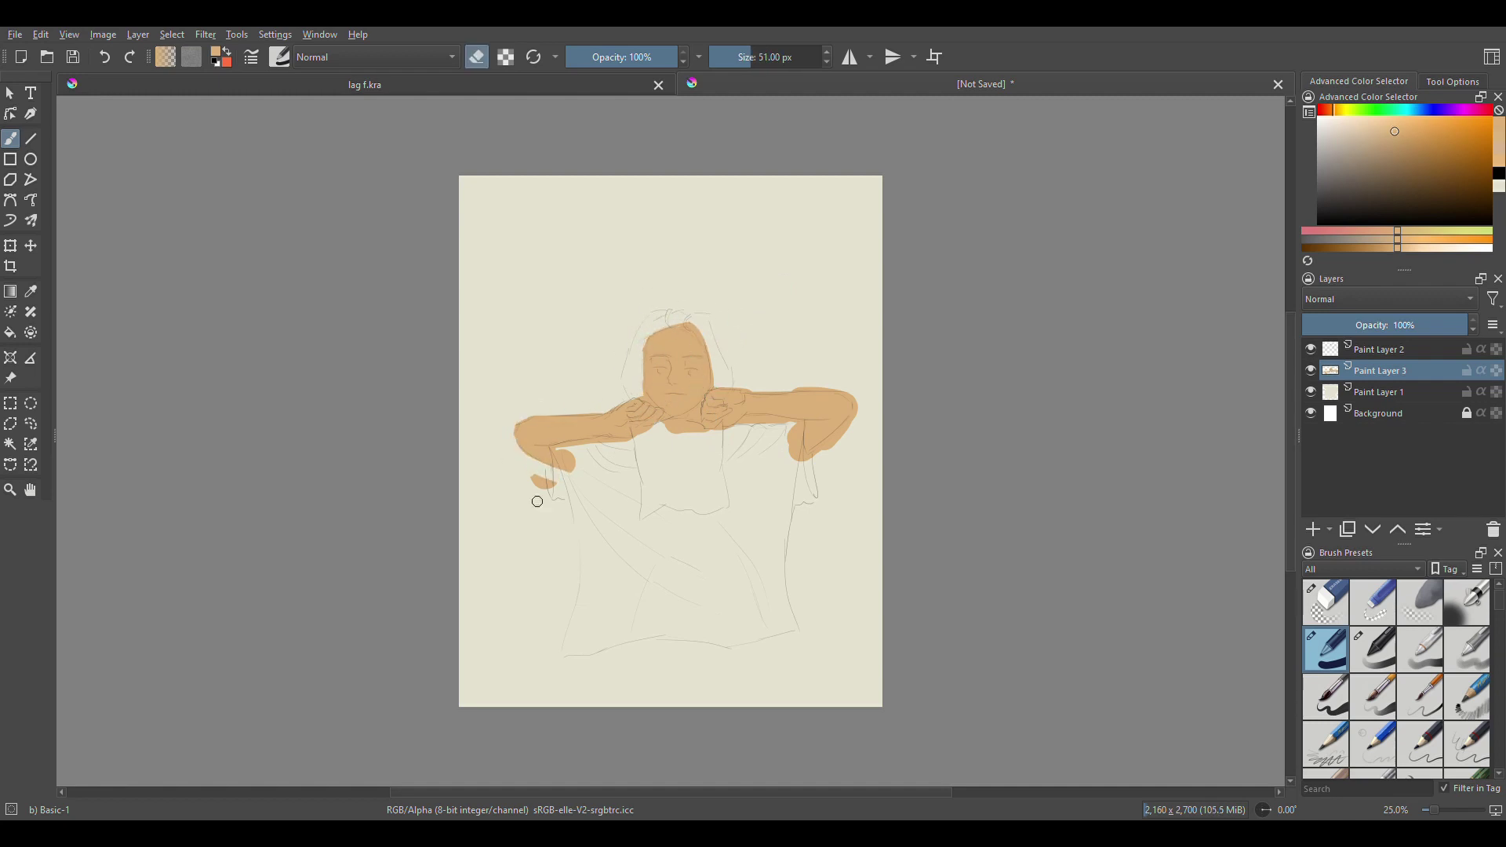
mouse_move(816, 456)
mouse_down()
mouse_move(852, 419)
mouse_move(808, 456)
mouse_up()
drag(839, 390, 859, 406)
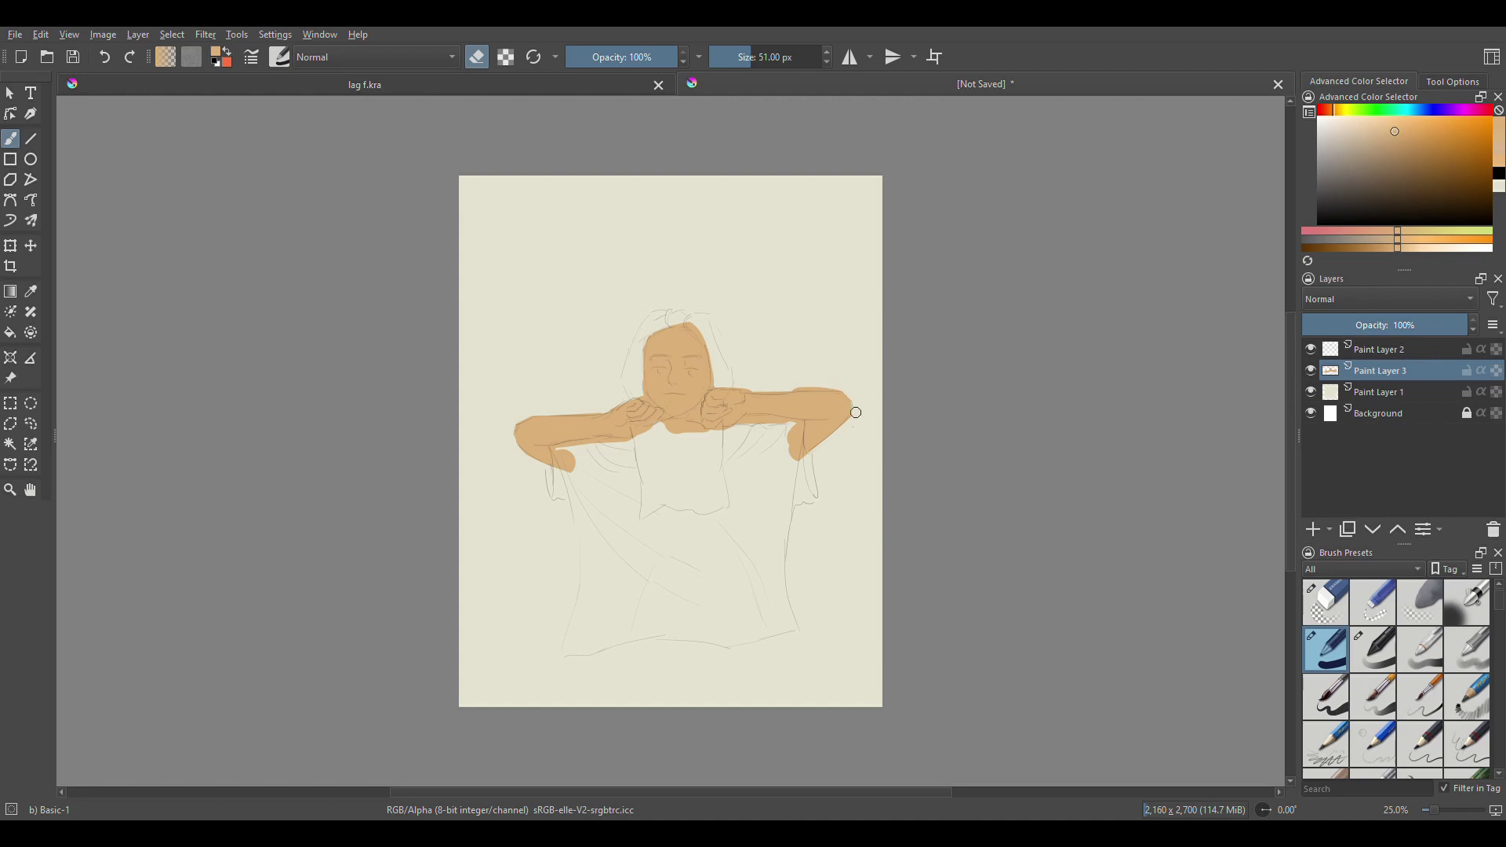
drag(778, 377, 828, 386)
key(e)
key(e)
key(e)
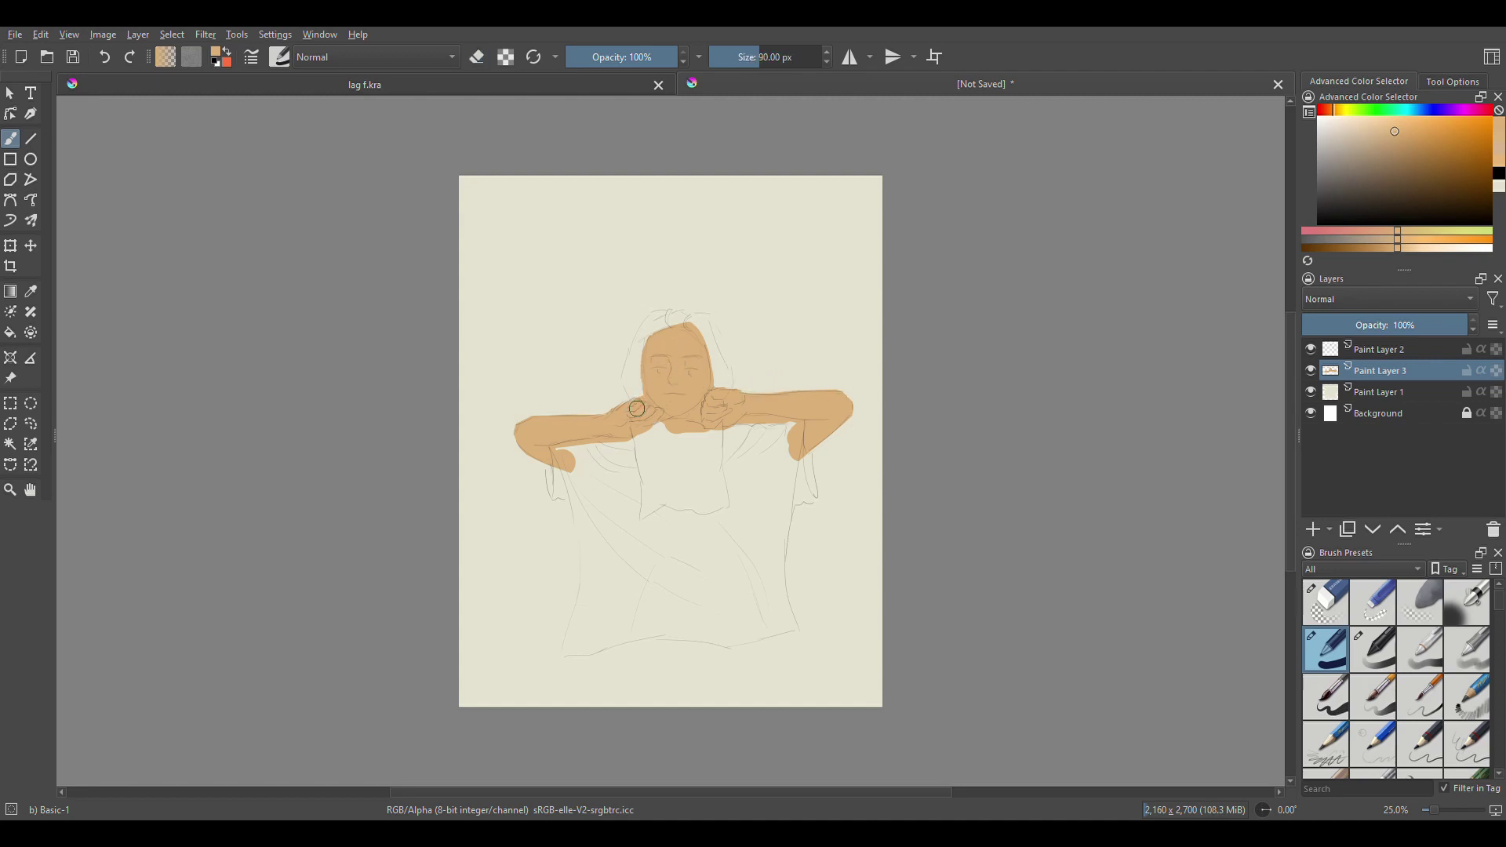
key(e)
key(Insert)
drag(1404, 110, 1356, 110)
- Fill the shirt's body, chest and right sleeve with dark green
click(1347, 188)
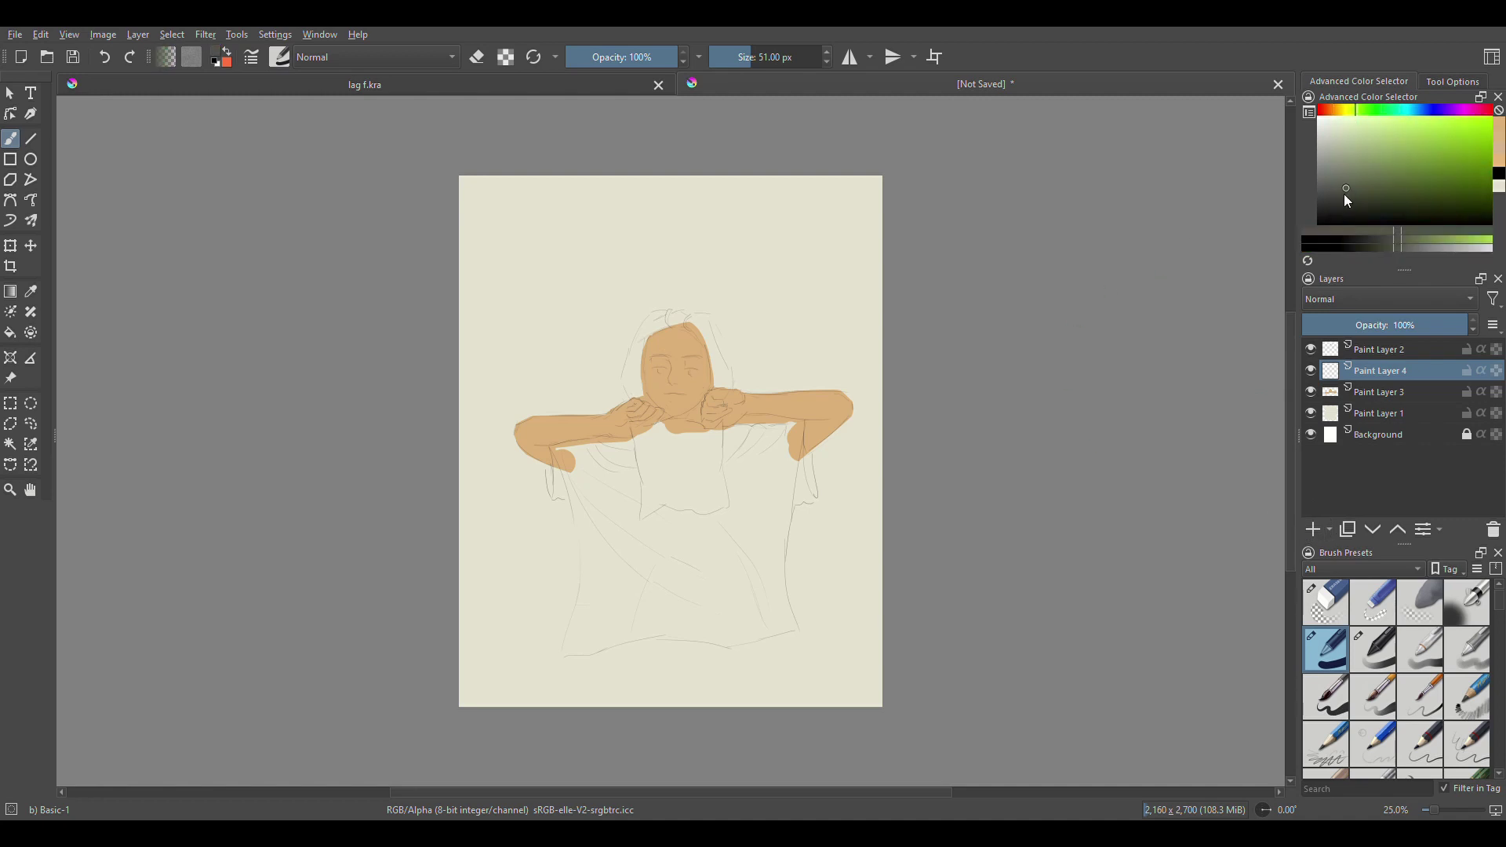
mouse_move(565, 463)
mouse_down()
mouse_move(624, 467)
mouse_move(557, 494)
mouse_move(585, 580)
mouse_move(627, 443)
mouse_move(690, 542)
mouse_up()
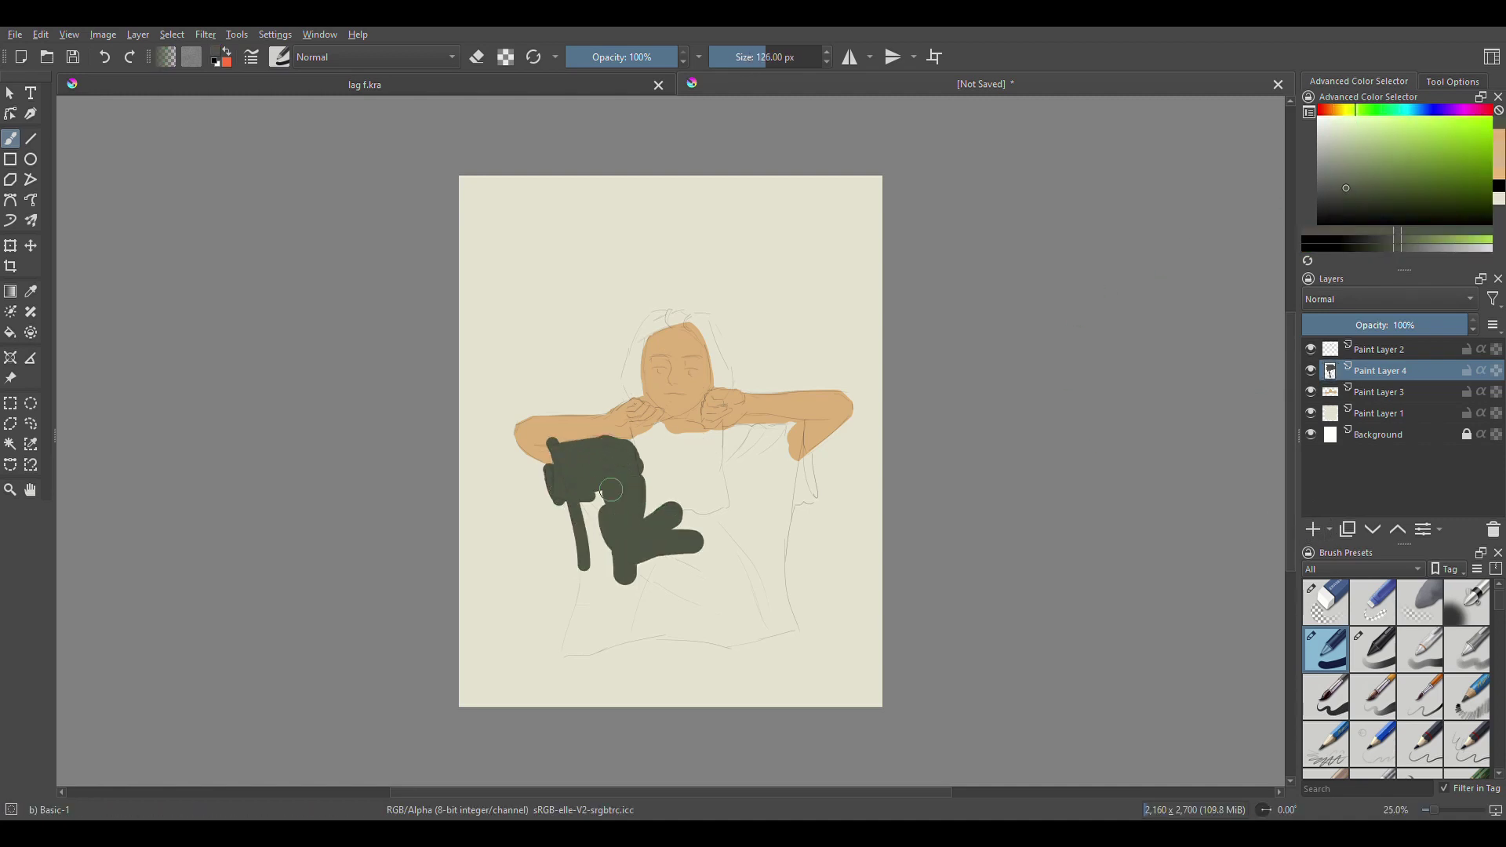
mouse_move(611, 490)
mouse_down()
mouse_move(585, 651)
mouse_move(761, 636)
mouse_up()
drag(628, 549, 737, 533)
mouse_move(745, 471)
mouse_down()
mouse_move(764, 580)
mouse_move(737, 506)
mouse_up()
mouse_move(728, 430)
mouse_down()
mouse_move(807, 426)
mouse_move(816, 504)
mouse_move(690, 510)
mouse_up()
mouse_move(765, 471)
mouse_down()
mouse_move(757, 441)
mouse_move(789, 455)
mouse_move(773, 604)
mouse_up()
drag(777, 549, 789, 647)
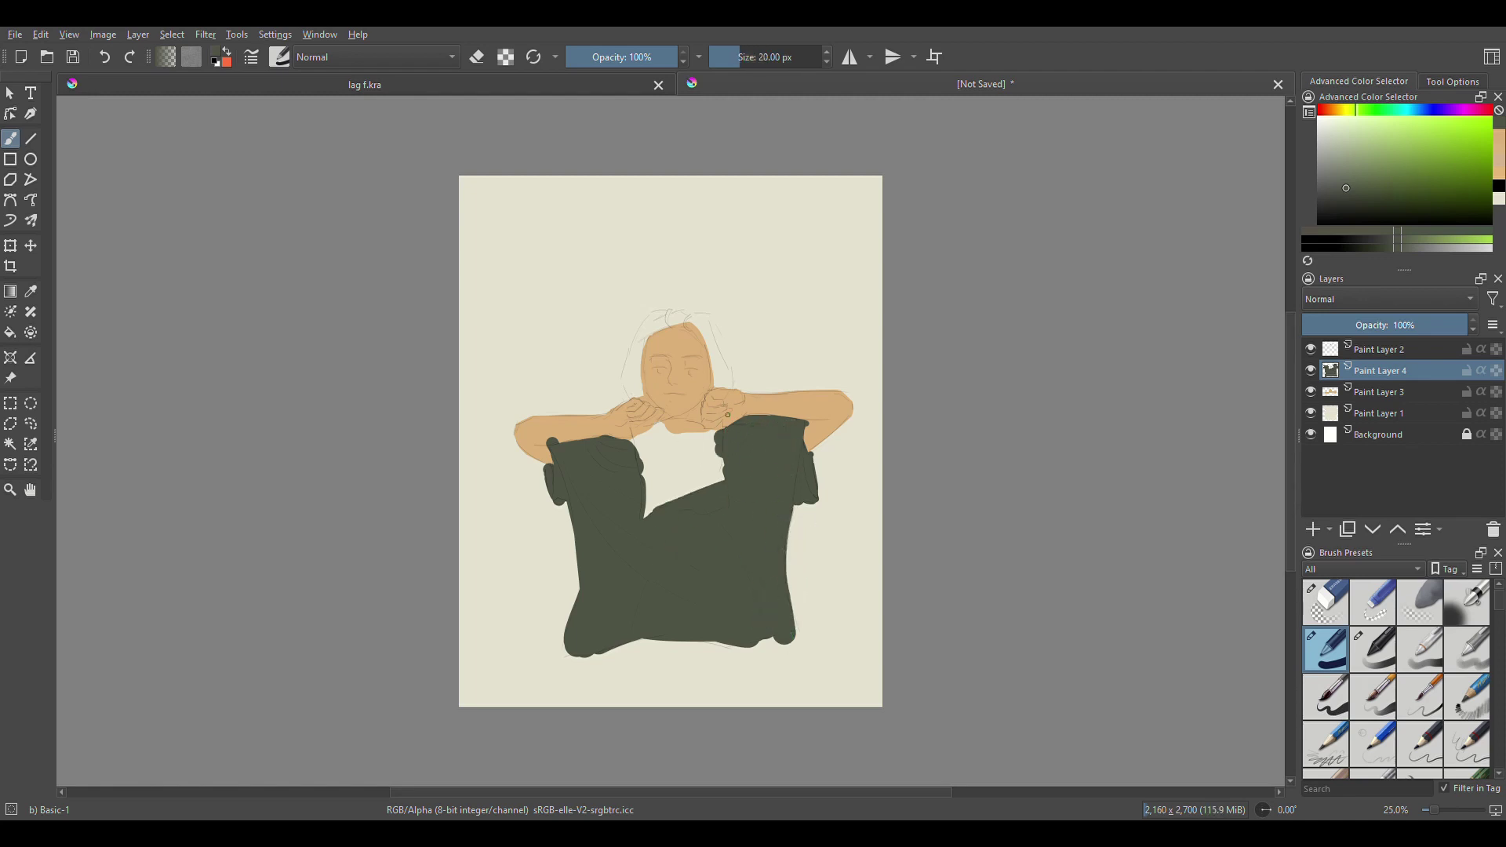
- Erase the right sleeve's outer and top edges with a smaller brush, then add a layer for the cloth
key(bracketleft)
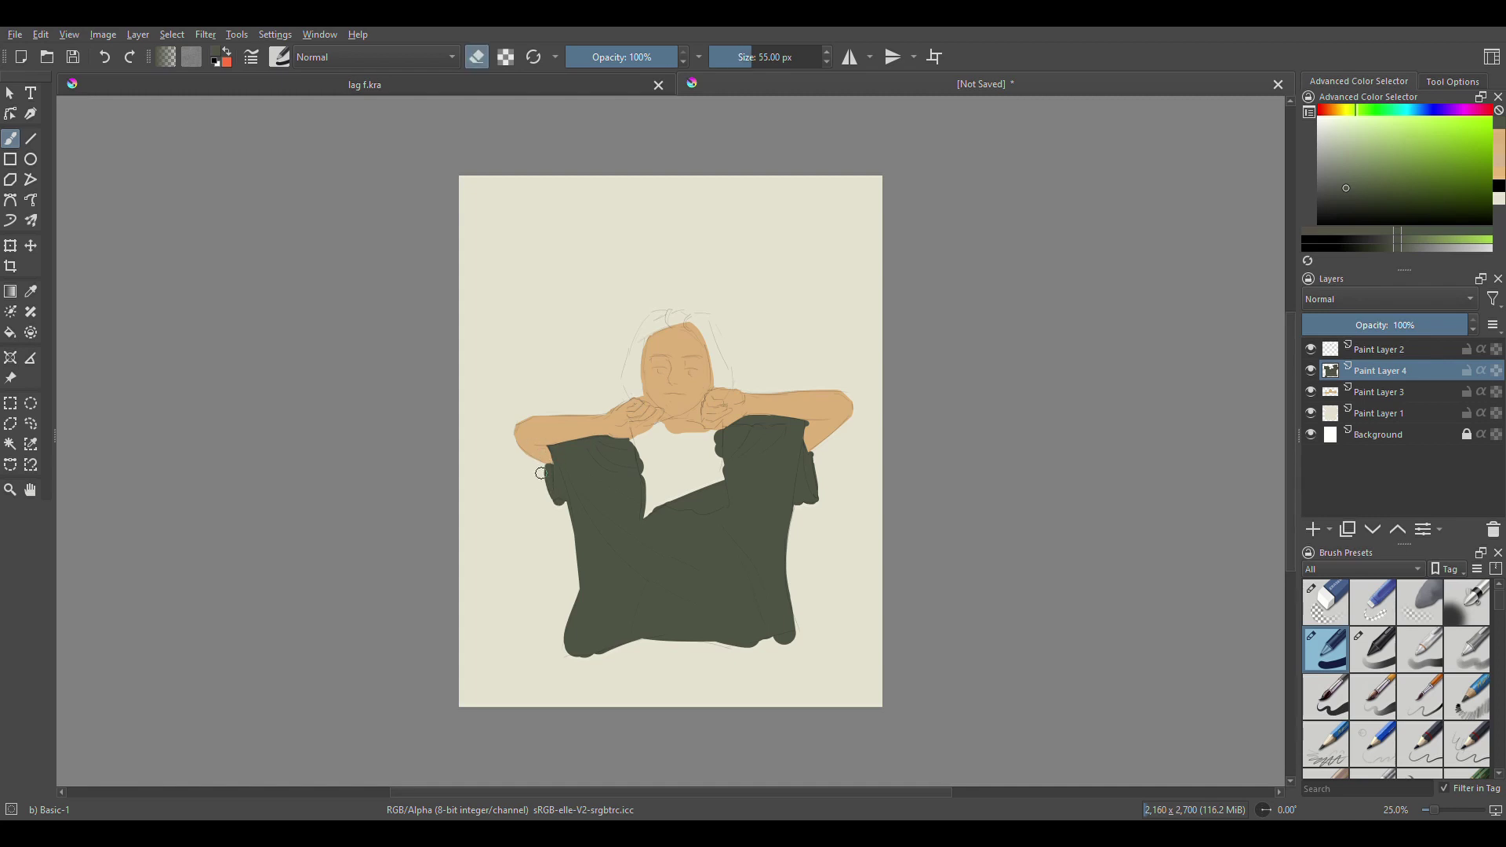
drag(548, 464, 577, 469)
key(ctrl+z)
key(e)
key(e)
key(e)
drag(816, 455, 815, 489)
mouse_move(781, 418)
mouse_down()
mouse_move(735, 424)
mouse_move(791, 417)
mouse_up()
key(Page_Down)
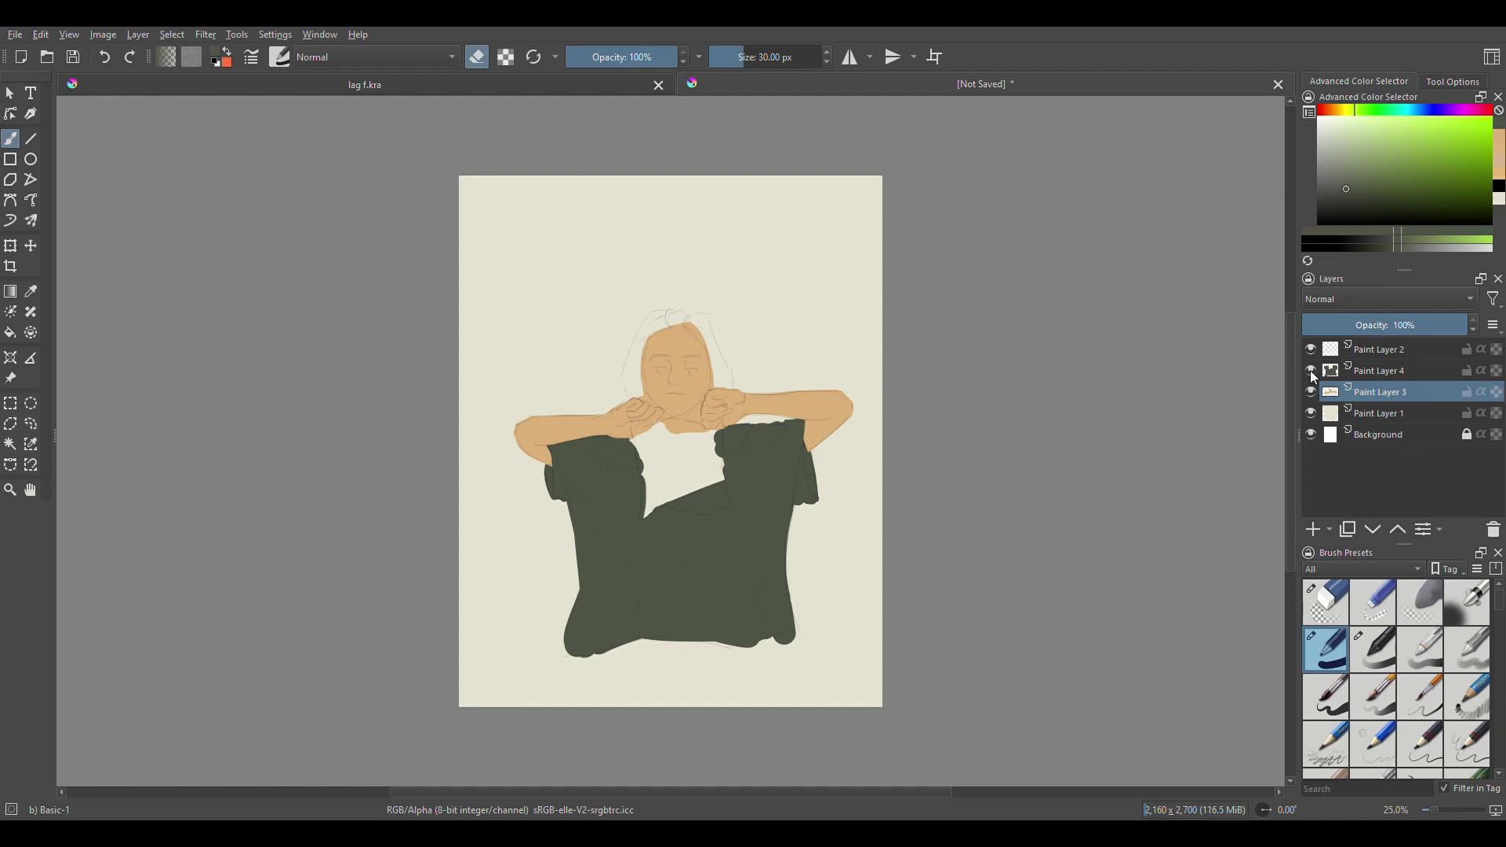
click(1381, 370)
- Paint the light green cloth over the shirt's neckline and trim its bottom and left edges
click(1315, 529)
key(e)
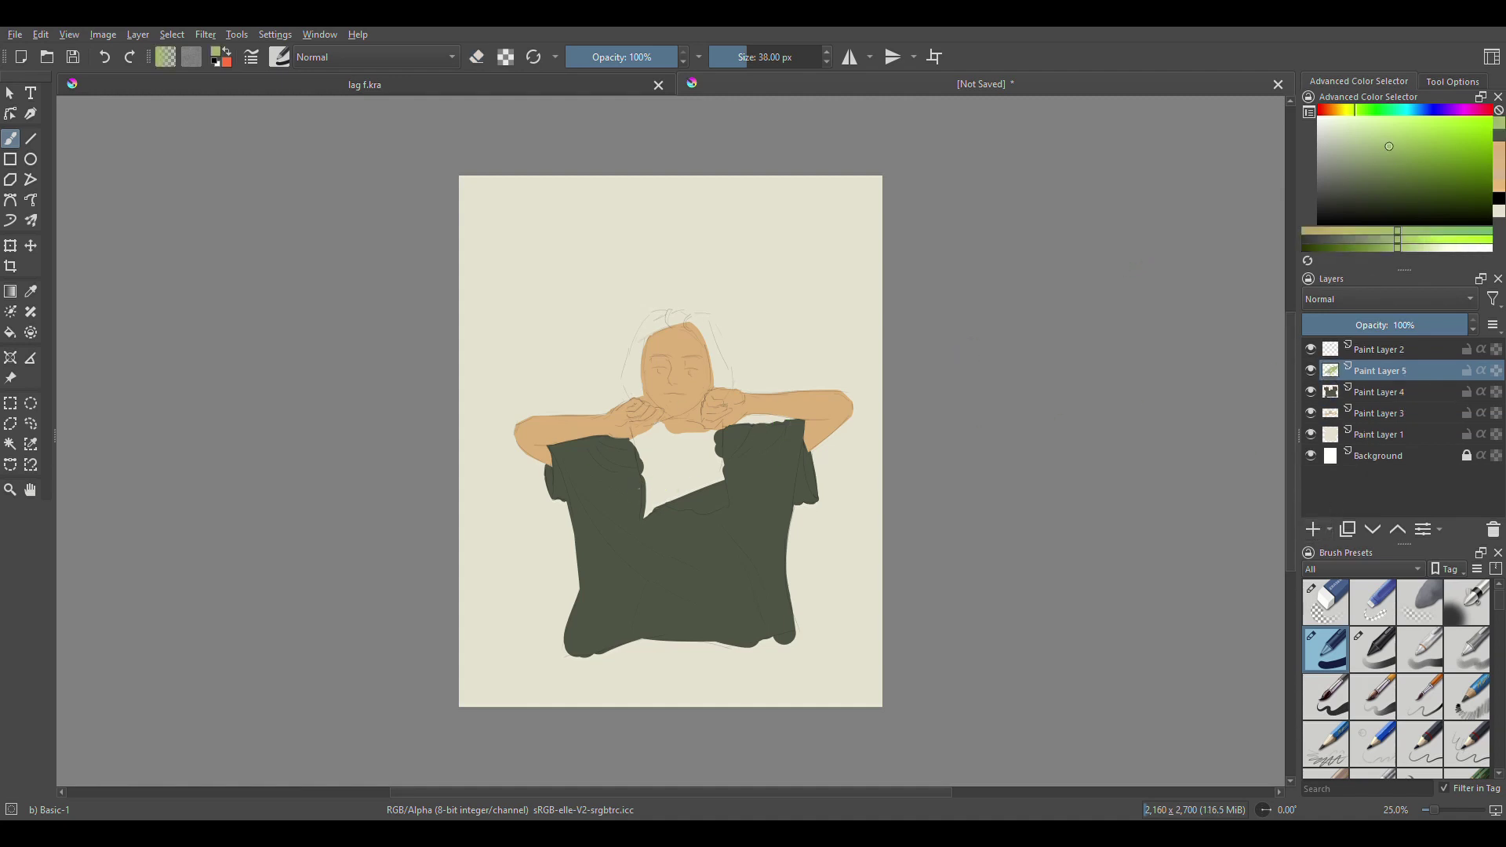
mouse_move(641, 420)
mouse_down()
mouse_move(691, 429)
mouse_move(683, 481)
mouse_up()
key(e)
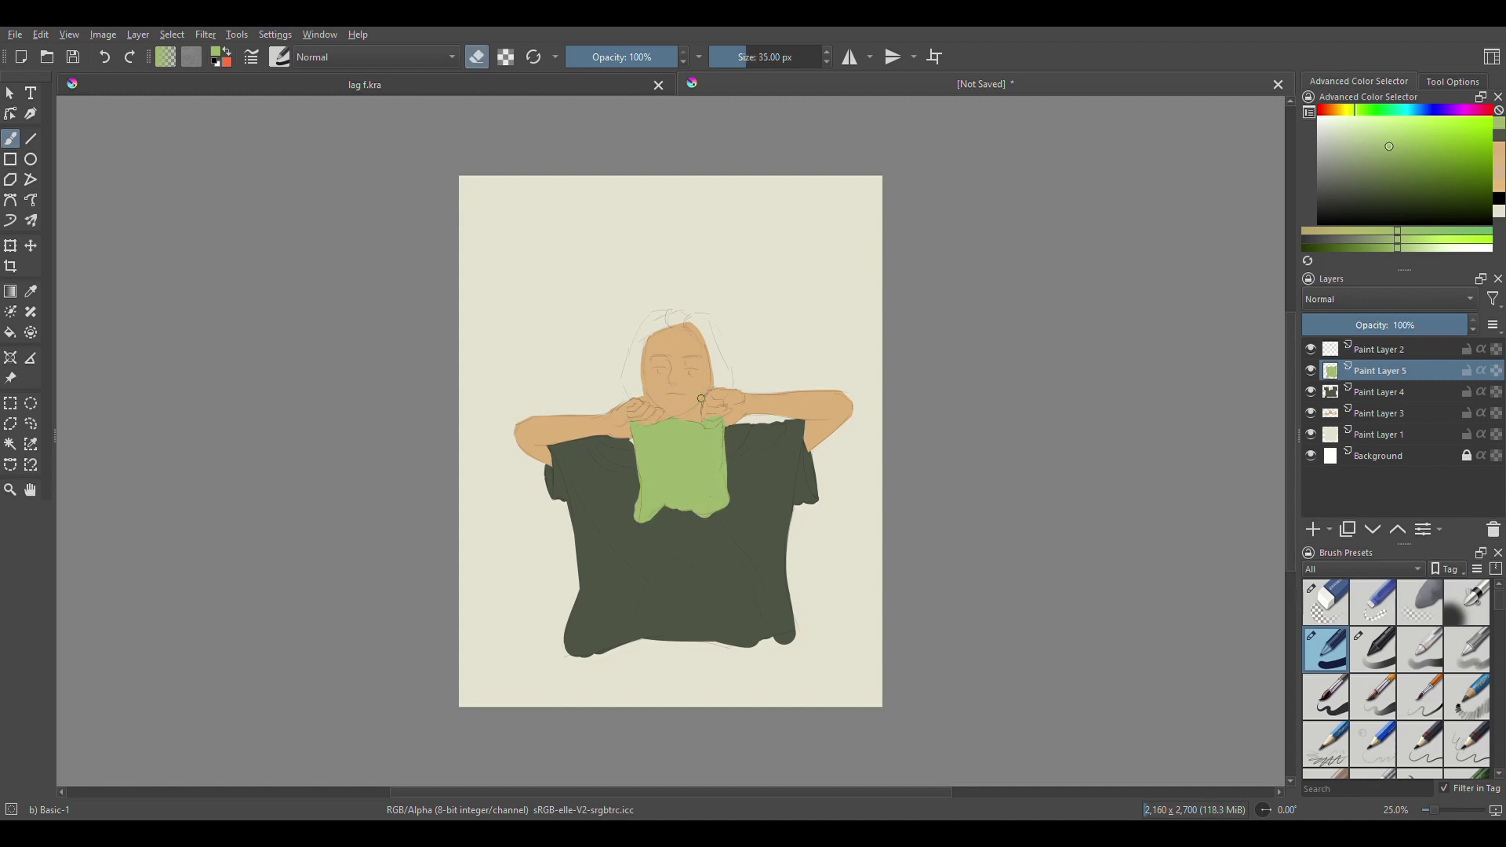
key(bracketleft)
key(bracketleft)
key(bracketleft)
drag(667, 516, 736, 507)
- Pick dark green from the shirt and add Paint Layer 6 for the hair
key(Page_Down)
ctrl+click(617, 450)
key(e)
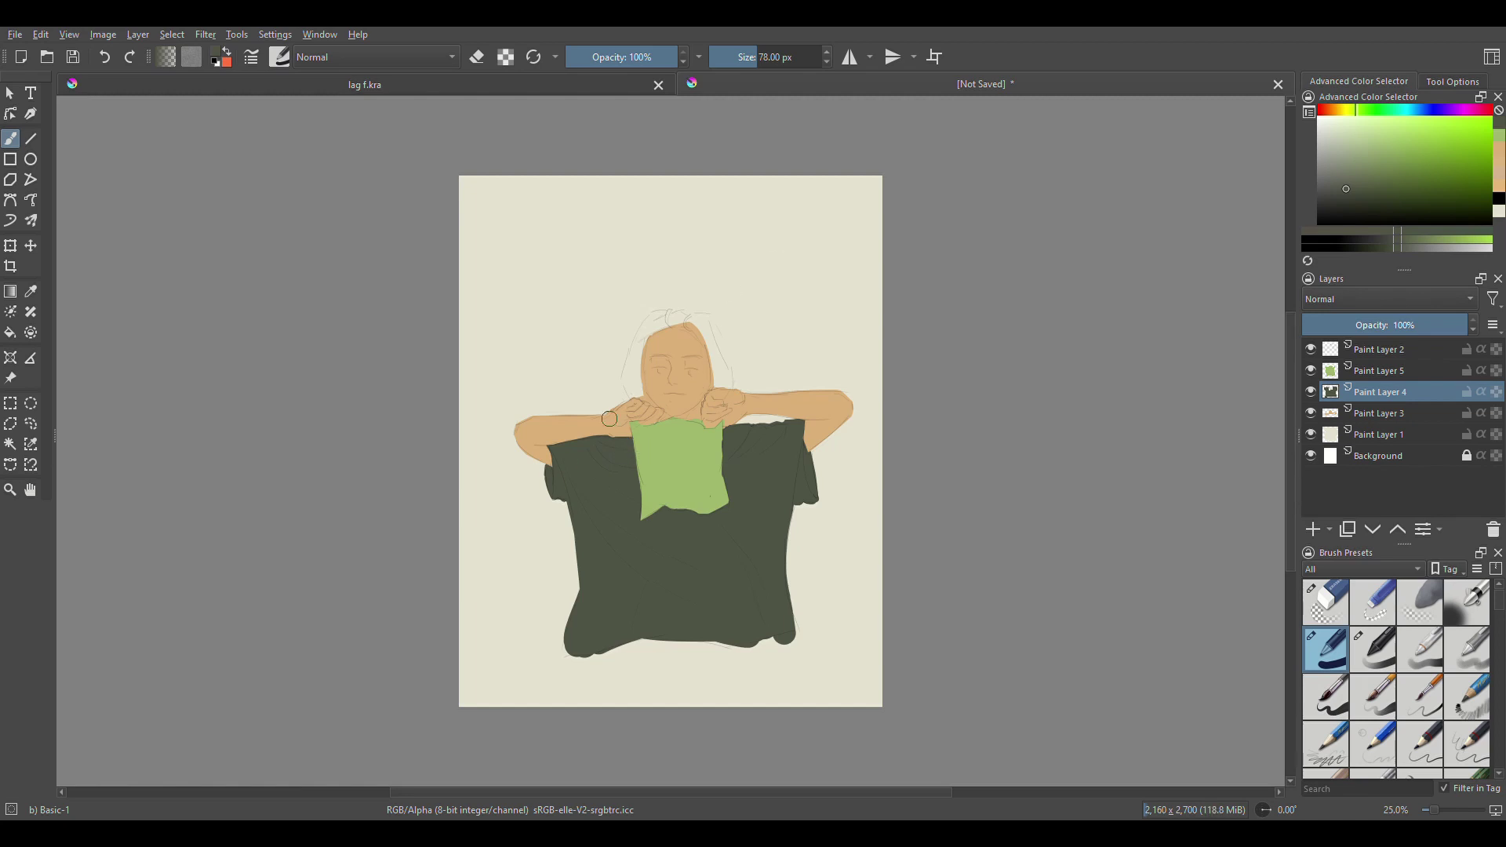
key(Page_Up)
key(Insert)
- Paint near-black hair over the head, widening the brush to fill both sides and the top
ctrl+click(634, 524)
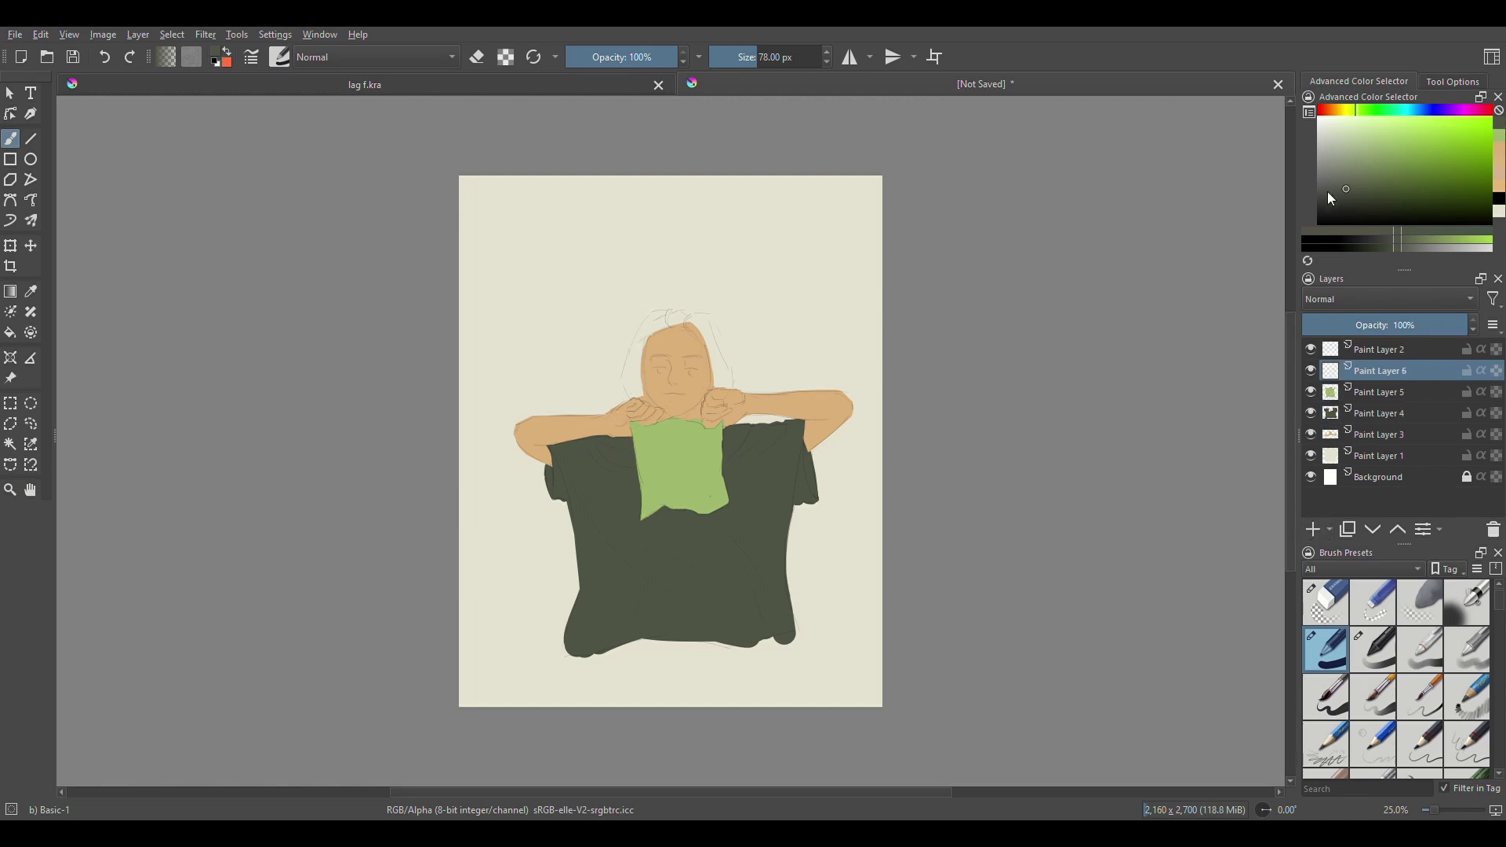
mouse_move(639, 354)
mouse_down()
mouse_move(679, 310)
mouse_move(717, 358)
mouse_move(641, 337)
mouse_move(651, 420)
mouse_up()
key(bracketright)
drag(716, 345, 710, 415)
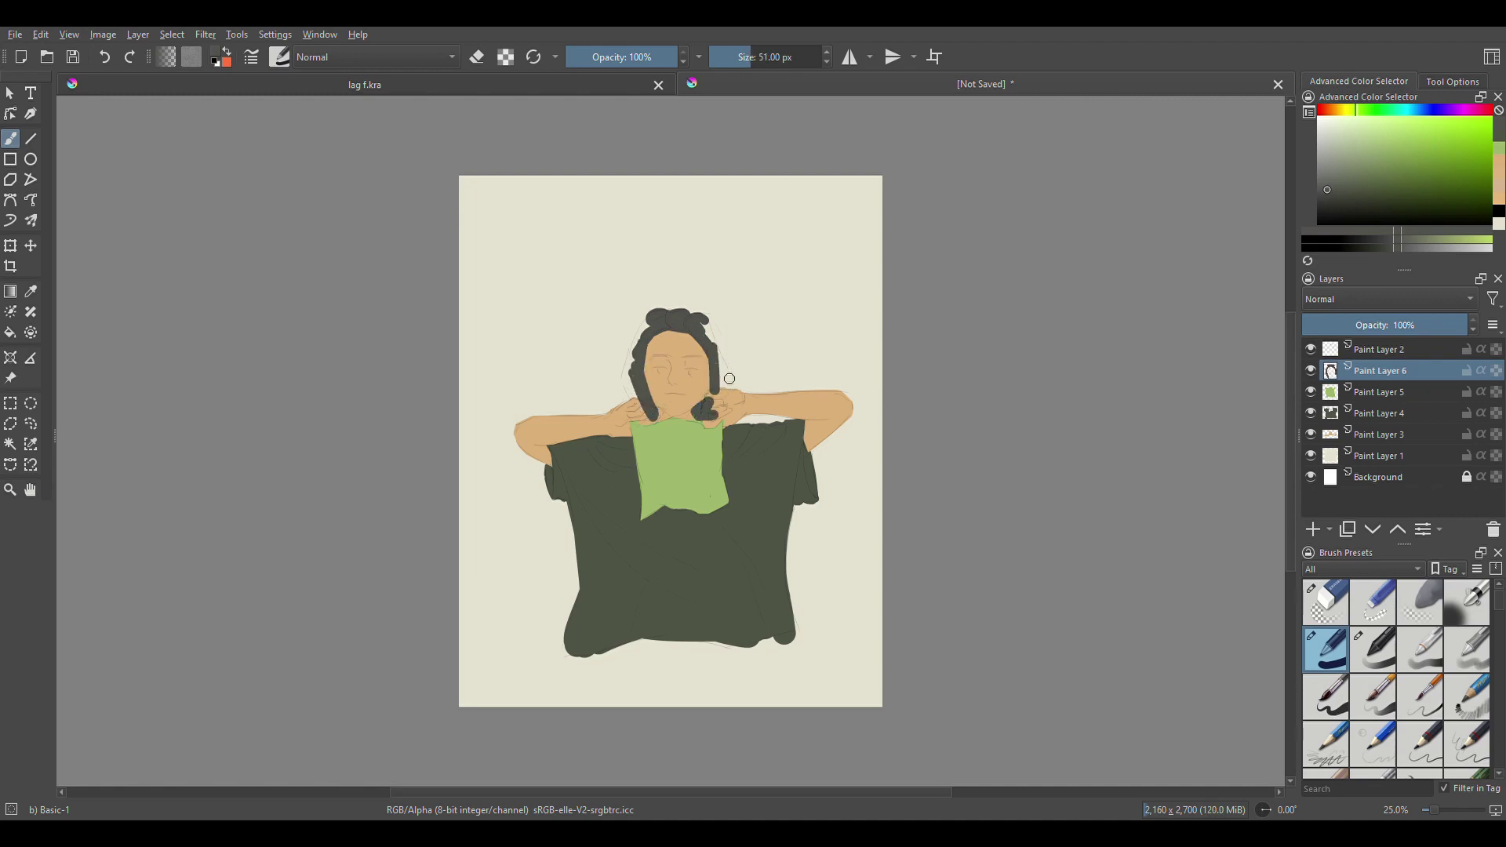
key(bracketright)
key(bracketright)
drag(647, 314, 624, 396)
drag(729, 329, 733, 373)
mouse_move(663, 318)
mouse_down()
mouse_move(695, 310)
mouse_move(738, 377)
mouse_move(706, 422)
mouse_move(715, 414)
mouse_move(654, 417)
mouse_up()
- Trim the hair's right side and chin curl, alternating between eraser and brush
key(e)
key(bracketleft)
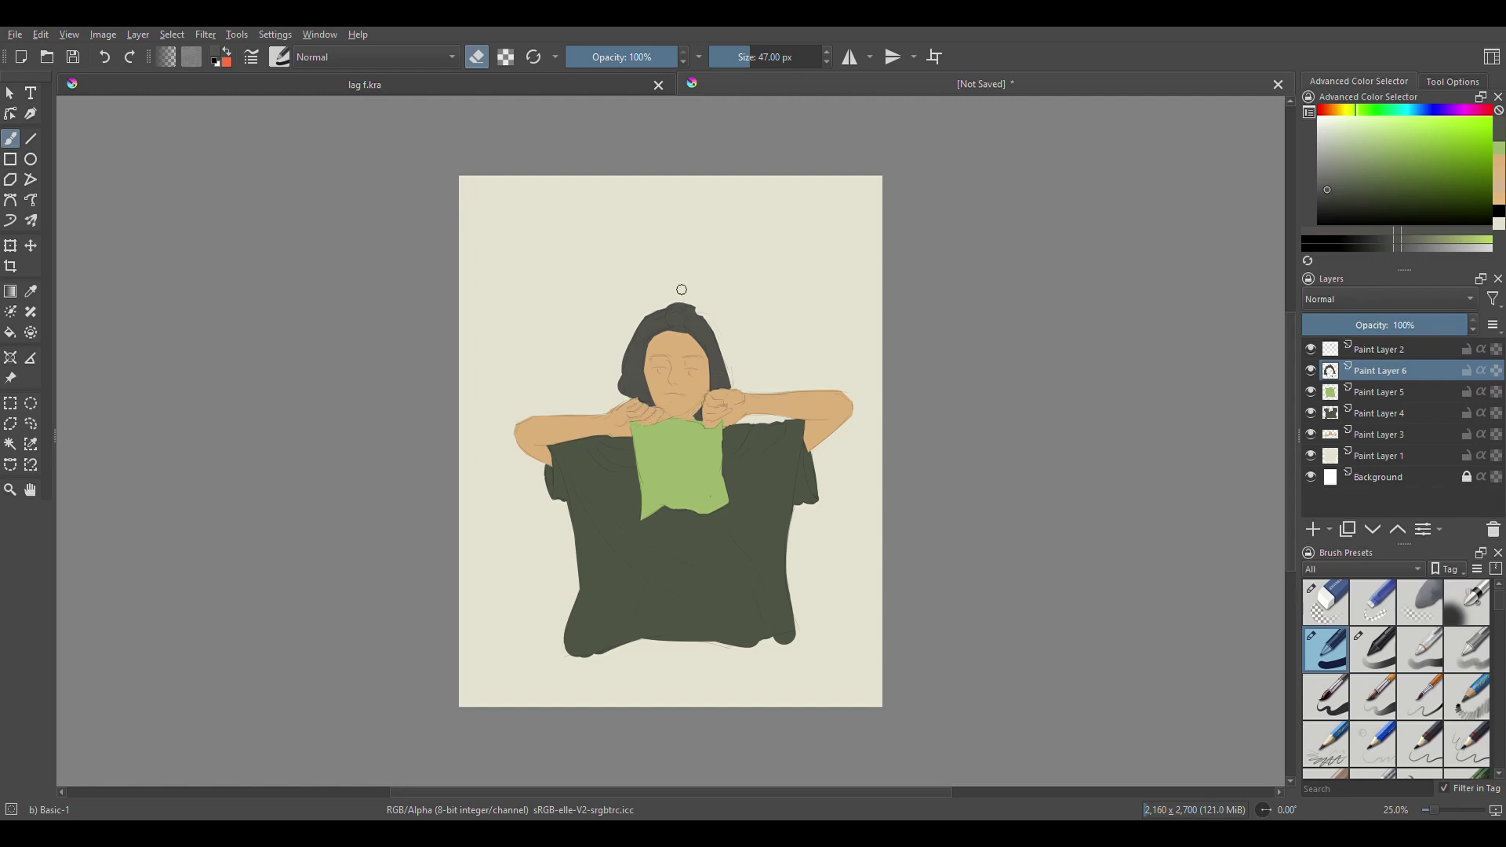
key(e)
key(bracketleft)
key(bracketleft)
key(bracketleft)
key(bracketleft)
key(e)
key(bracketleft)
key(e)
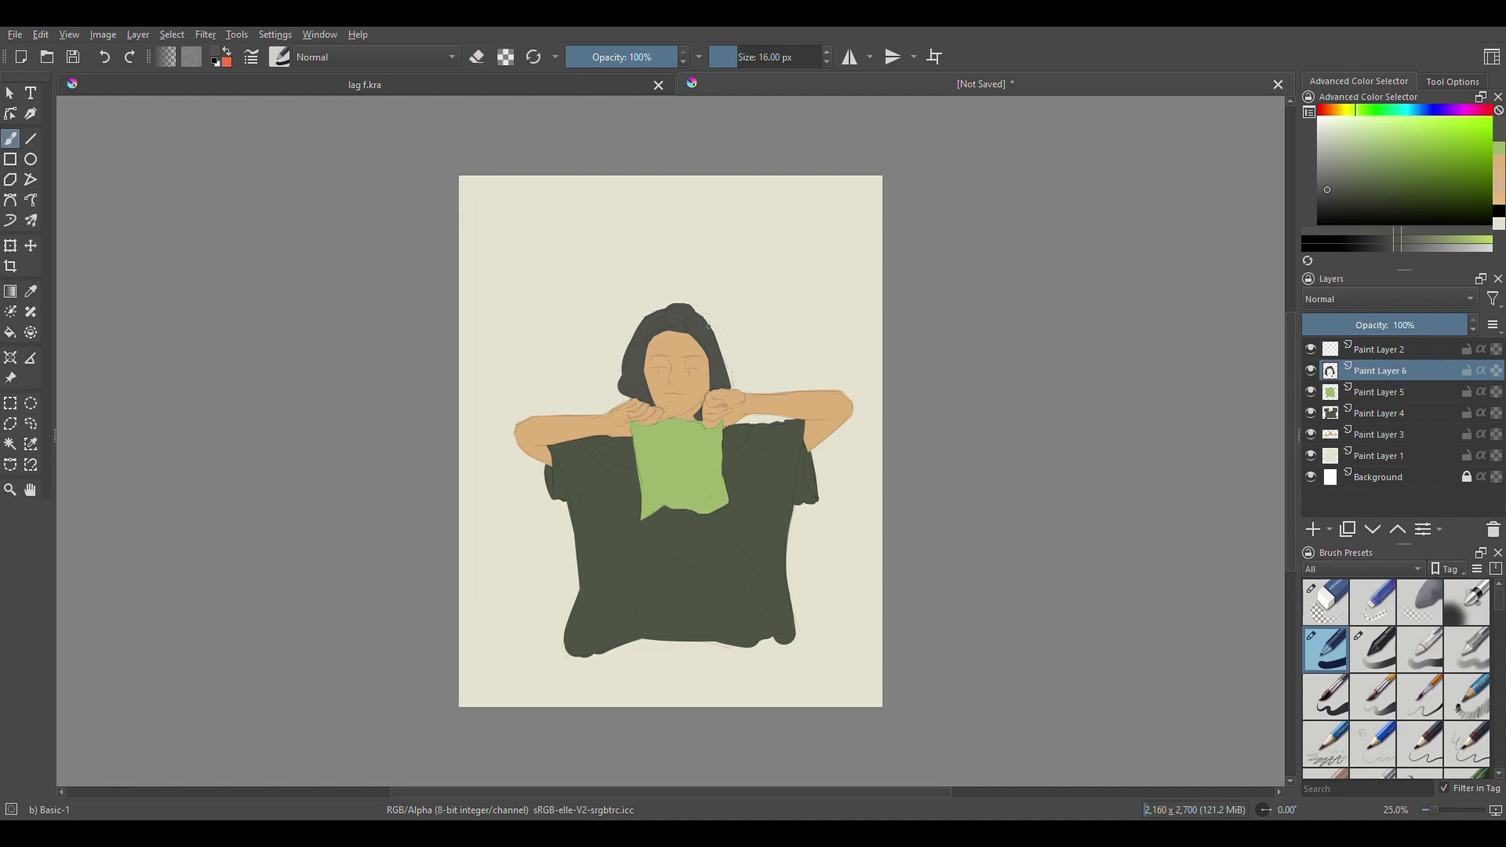
key(bracketright)
key(bracketright)
key(bracketright)
key(bracketright)
- Zoom in and erase a stray forehead mark on the skin layer, then return to the hair layer
key(plus)
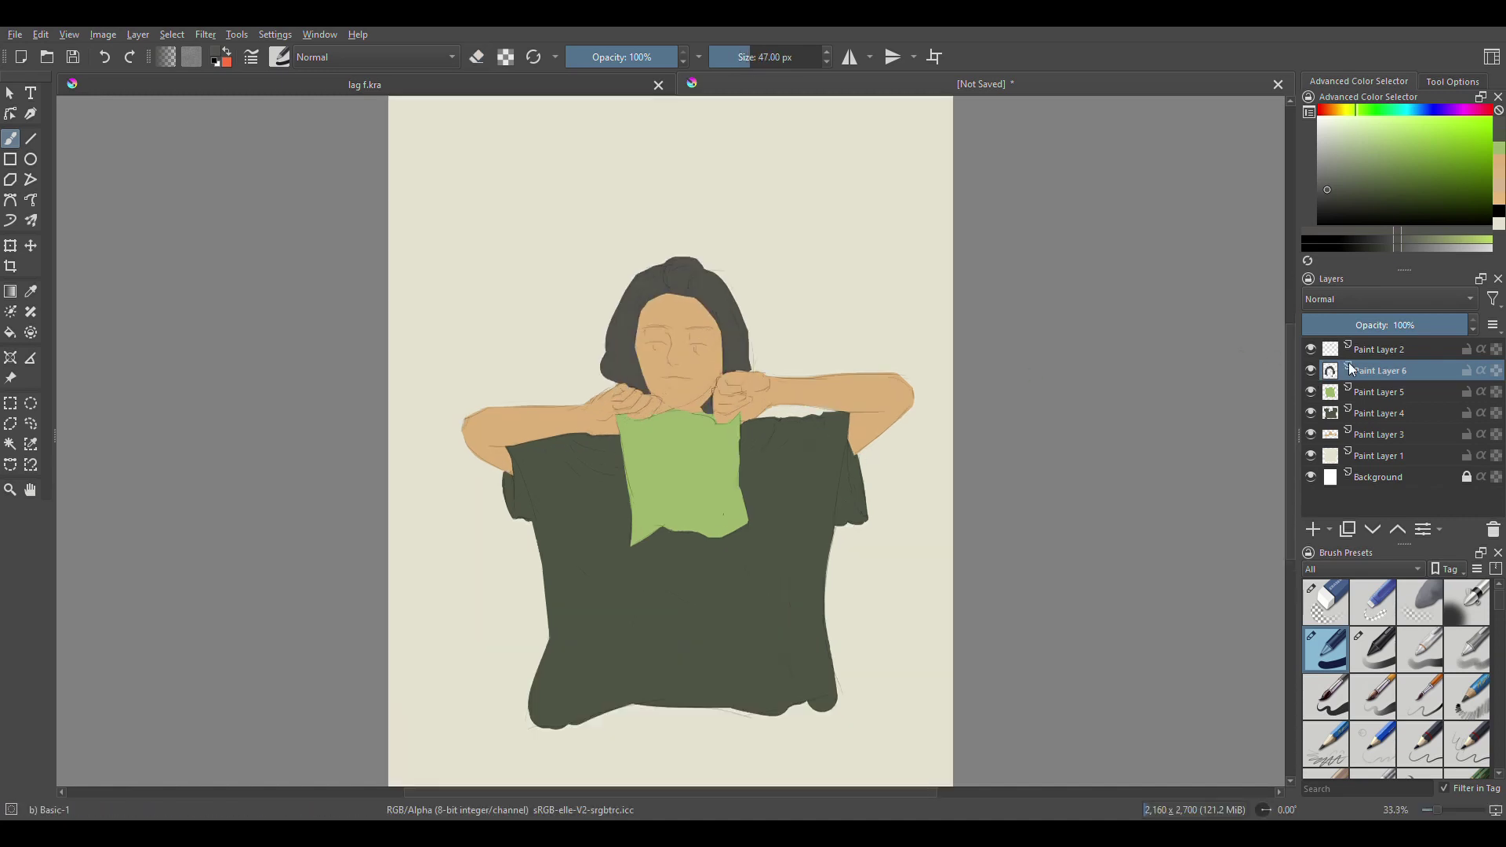
click(1350, 435)
key(e)
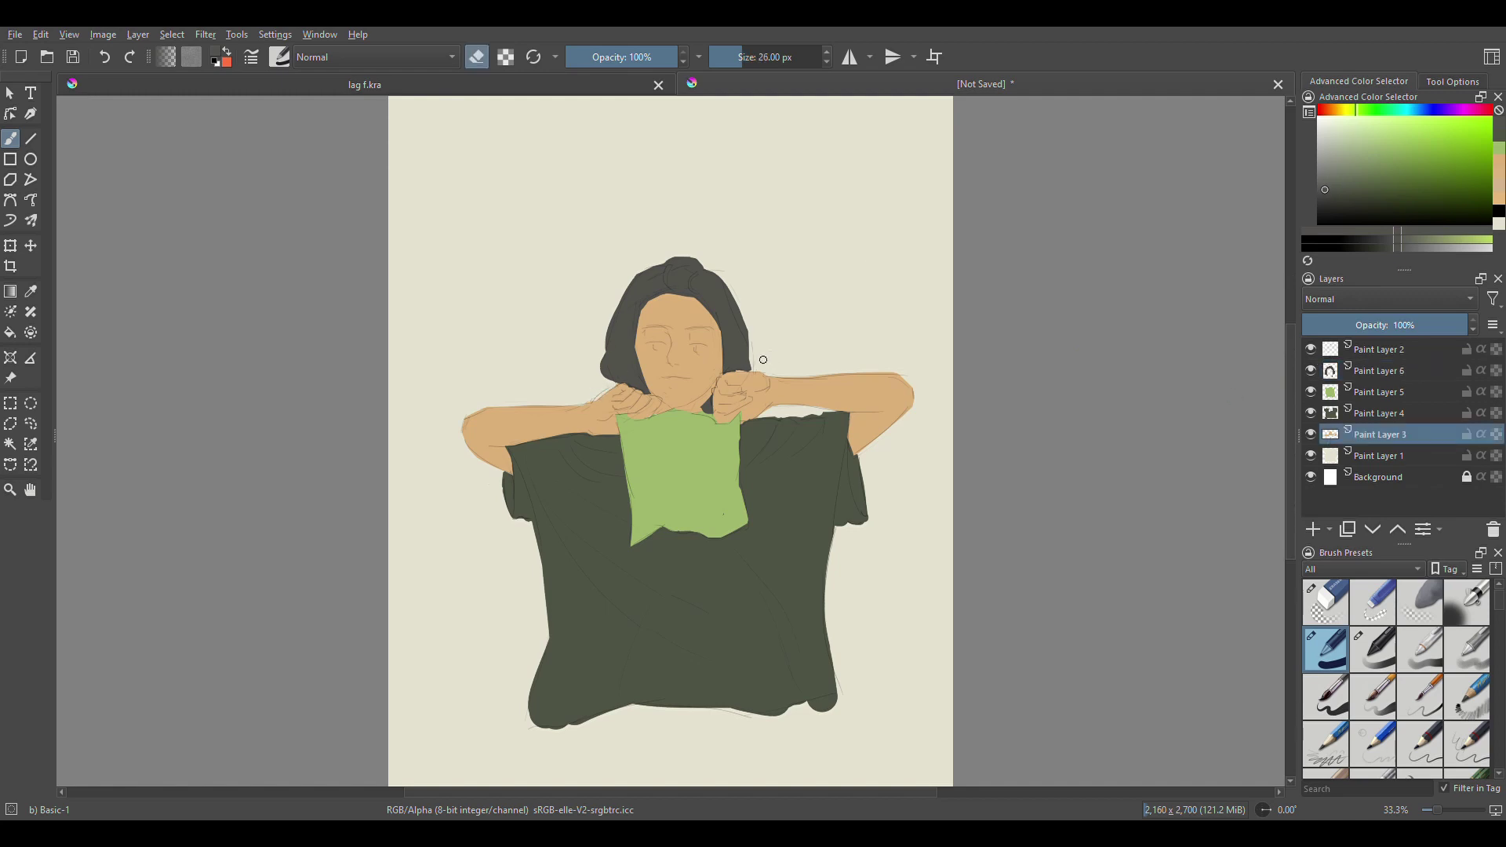
key(Page_Up)
key(Page_Up)
key(Page_Up)
key(e)
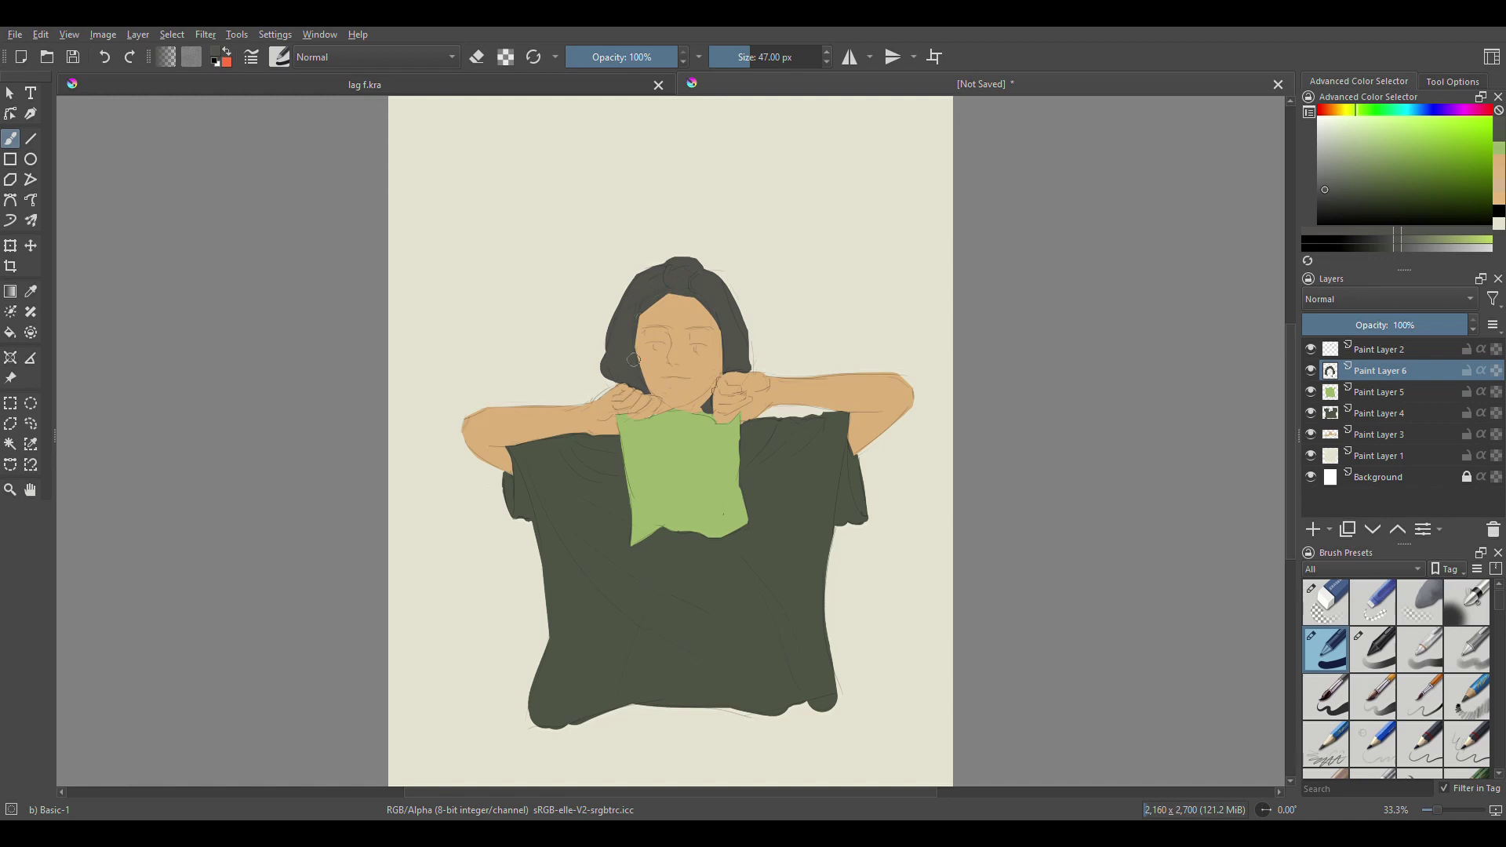
- Draw fine strands along the hair's left edge and over its top with the Basic-3 Flow brush
key(slash)
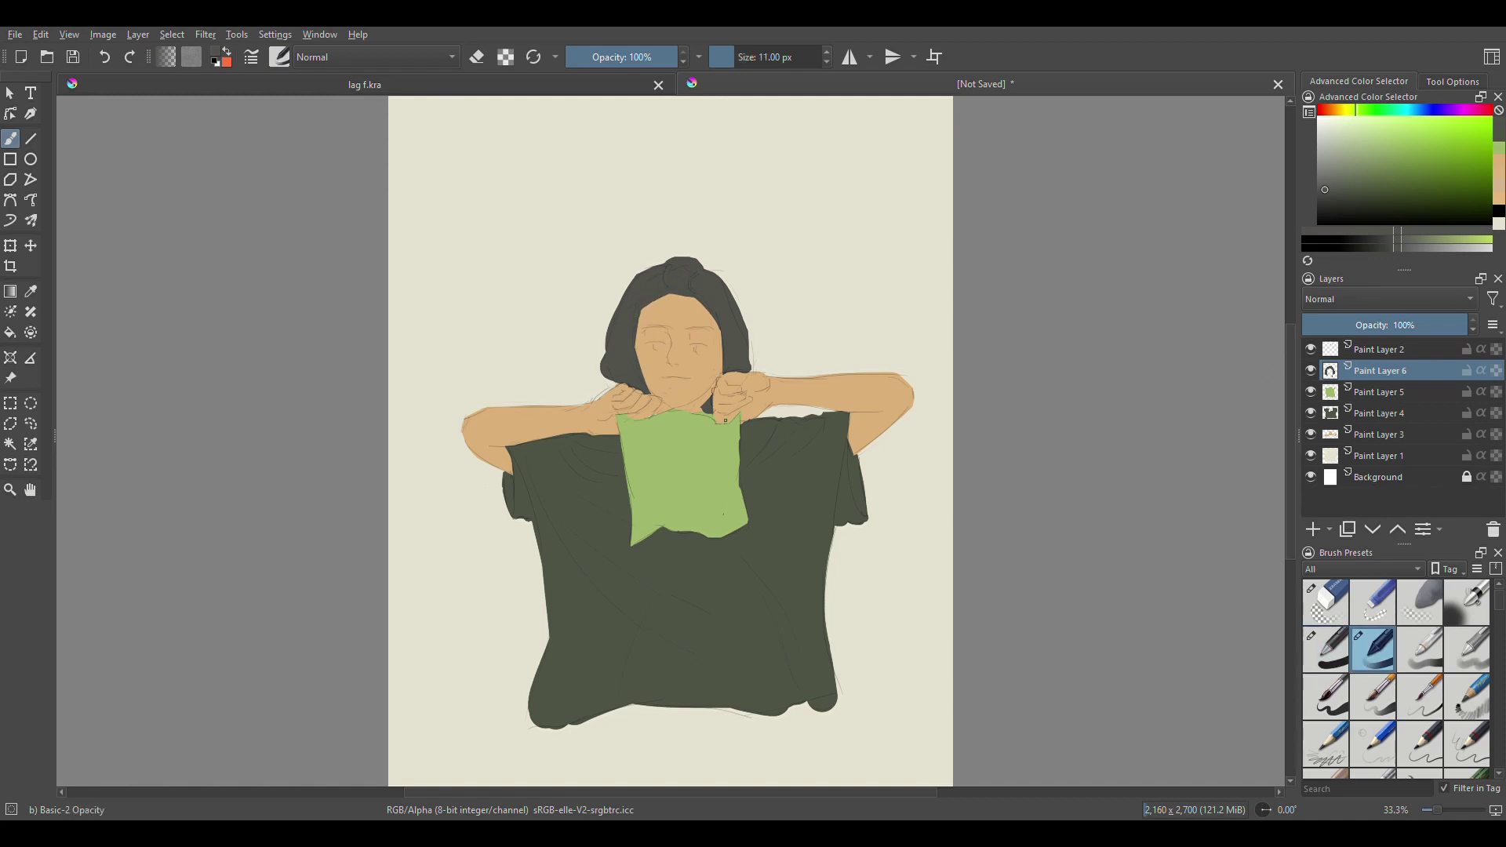
key(bracketright)
click(1422, 648)
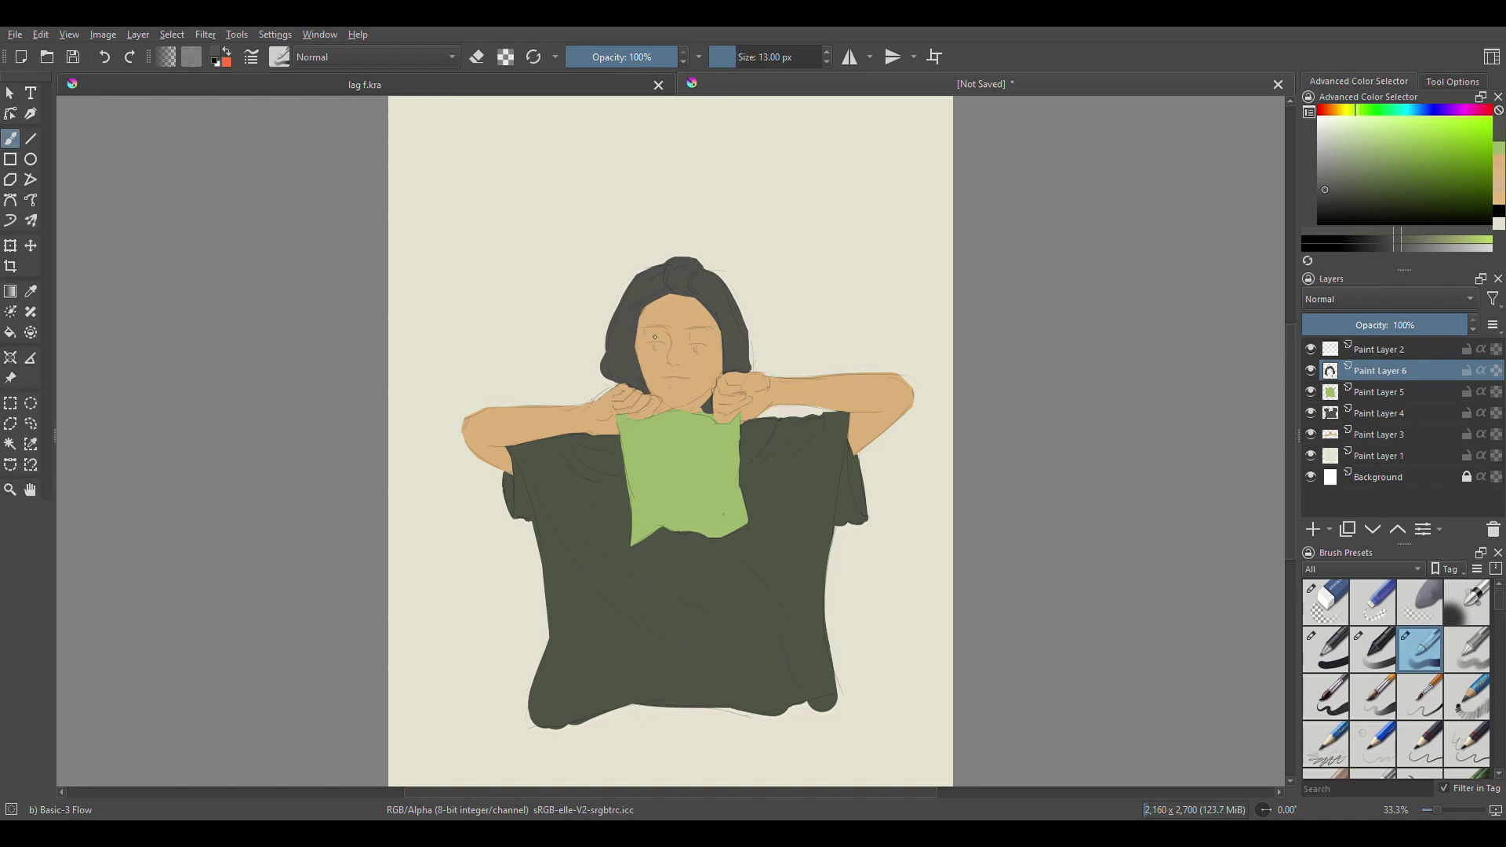
key(bracketleft)
key(bracketleft)
key(bracketleft)
drag(611, 292, 597, 375)
key(bracketright)
drag(666, 261, 691, 259)
key(bracketright)
key(bracketright)
key(bracketright)
key(bracketleft)
key(bracketleft)
key(bracketleft)
key(bracketleft)
key(bracketleft)
key(bracketleft)
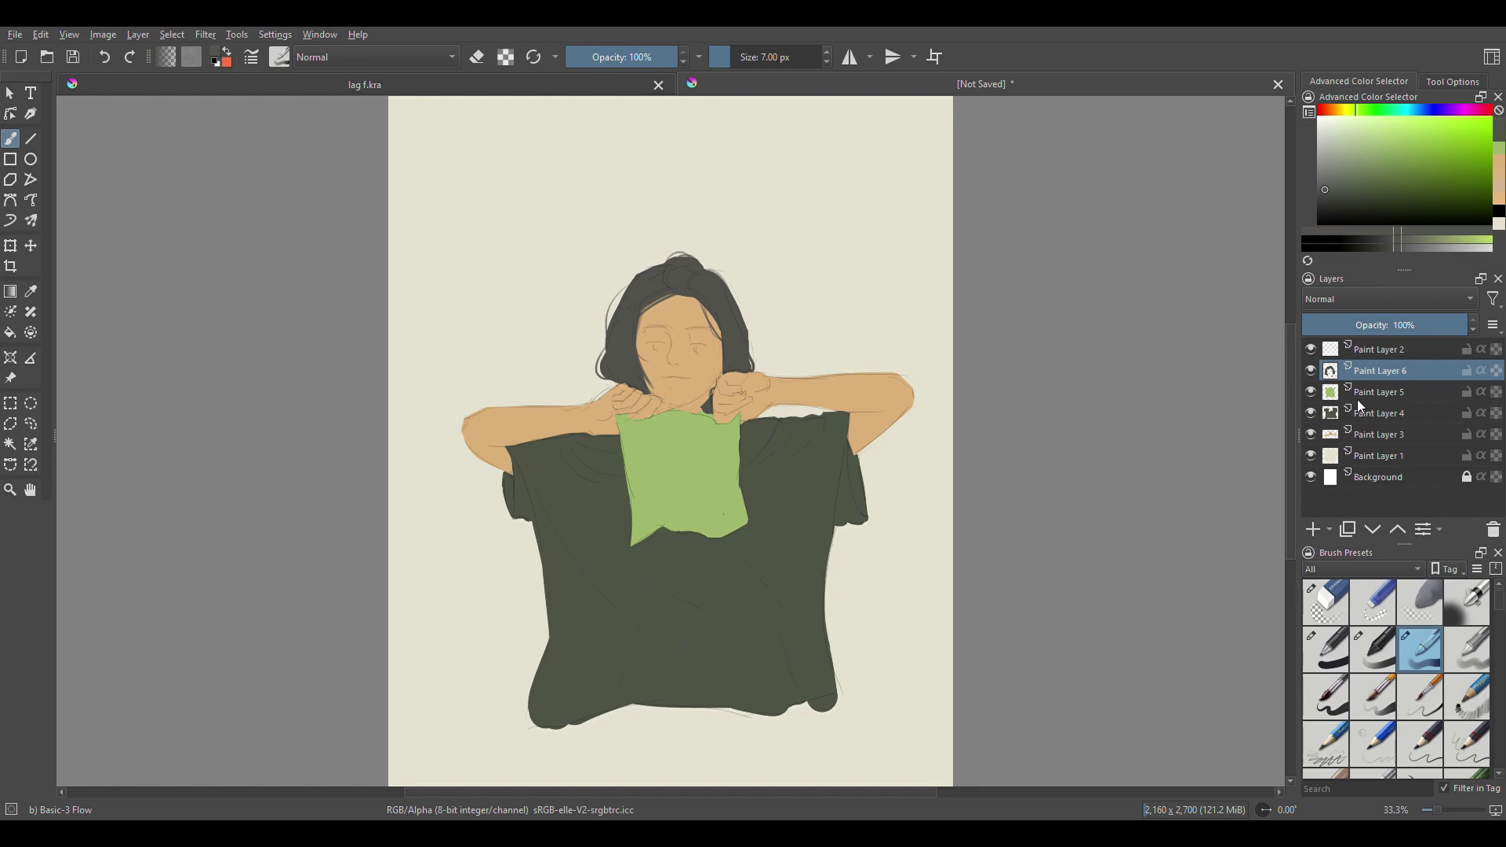
- On a new layer, brush a light orange flush onto both hands
click(1381, 434)
key(Insert)
click(1329, 110)
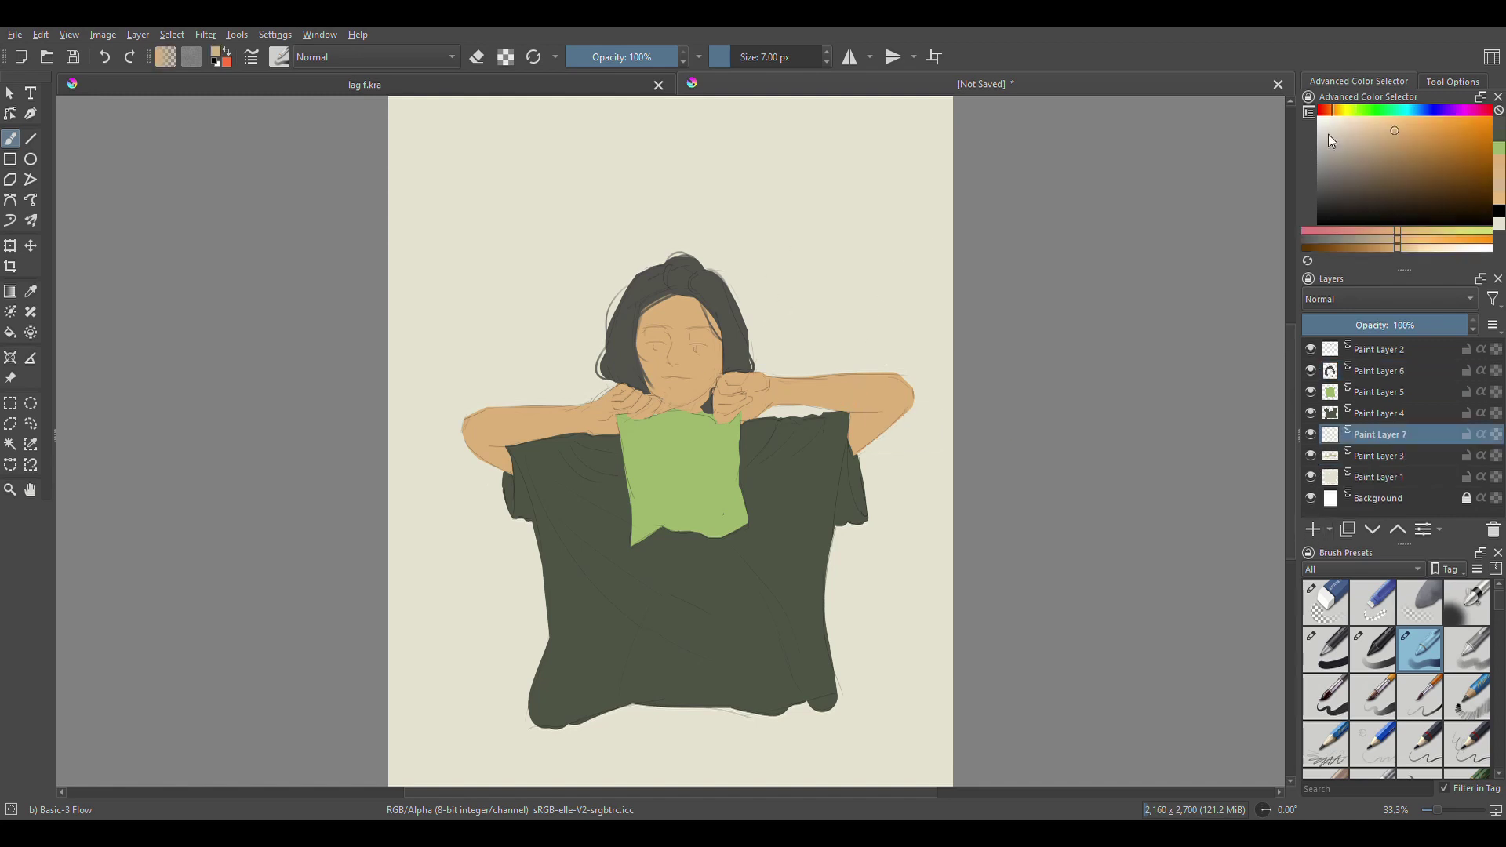
click(1422, 138)
key(bracketright)
key(bracketright)
key(bracketright)
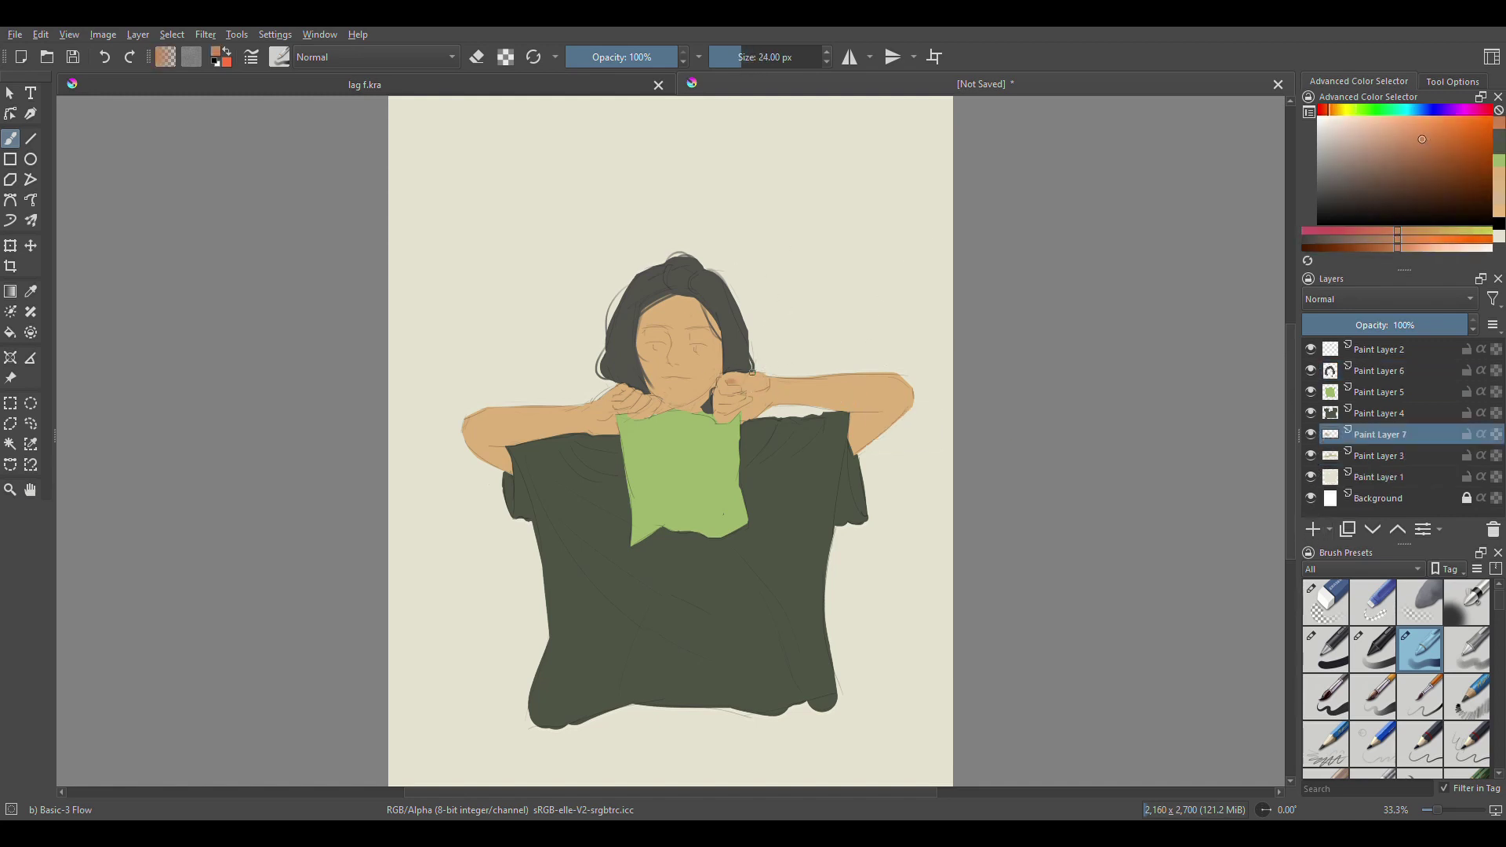
drag(729, 382, 742, 384)
key(bracketright)
key(bracketright)
key(bracketright)
drag(595, 410, 608, 408)
key(bracketleft)
key(bracketleft)
key(bracketleft)
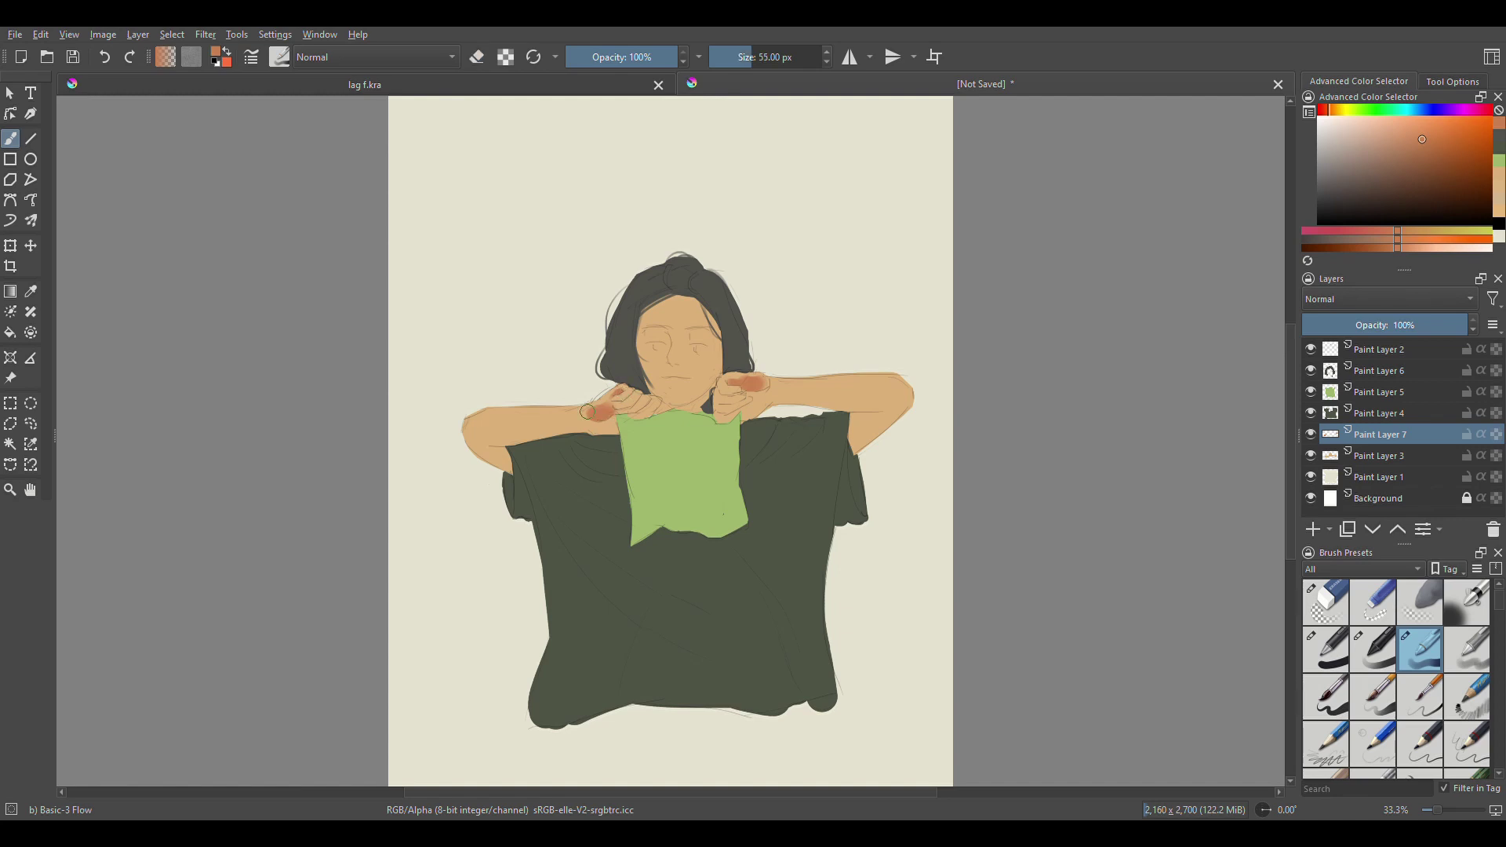
key(bracketright)
key(bracketright)
key(bracketright)
key(bracketleft)
key(bracketleft)
key(bracketleft)
- Add a flush across the eyes and soften it with a larger eraser
mouse_move(647, 332)
mouse_down()
mouse_move(710, 338)
mouse_move(667, 341)
mouse_up()
key(bracketleft)
key(bracketleft)
key(e)
key(bracketright)
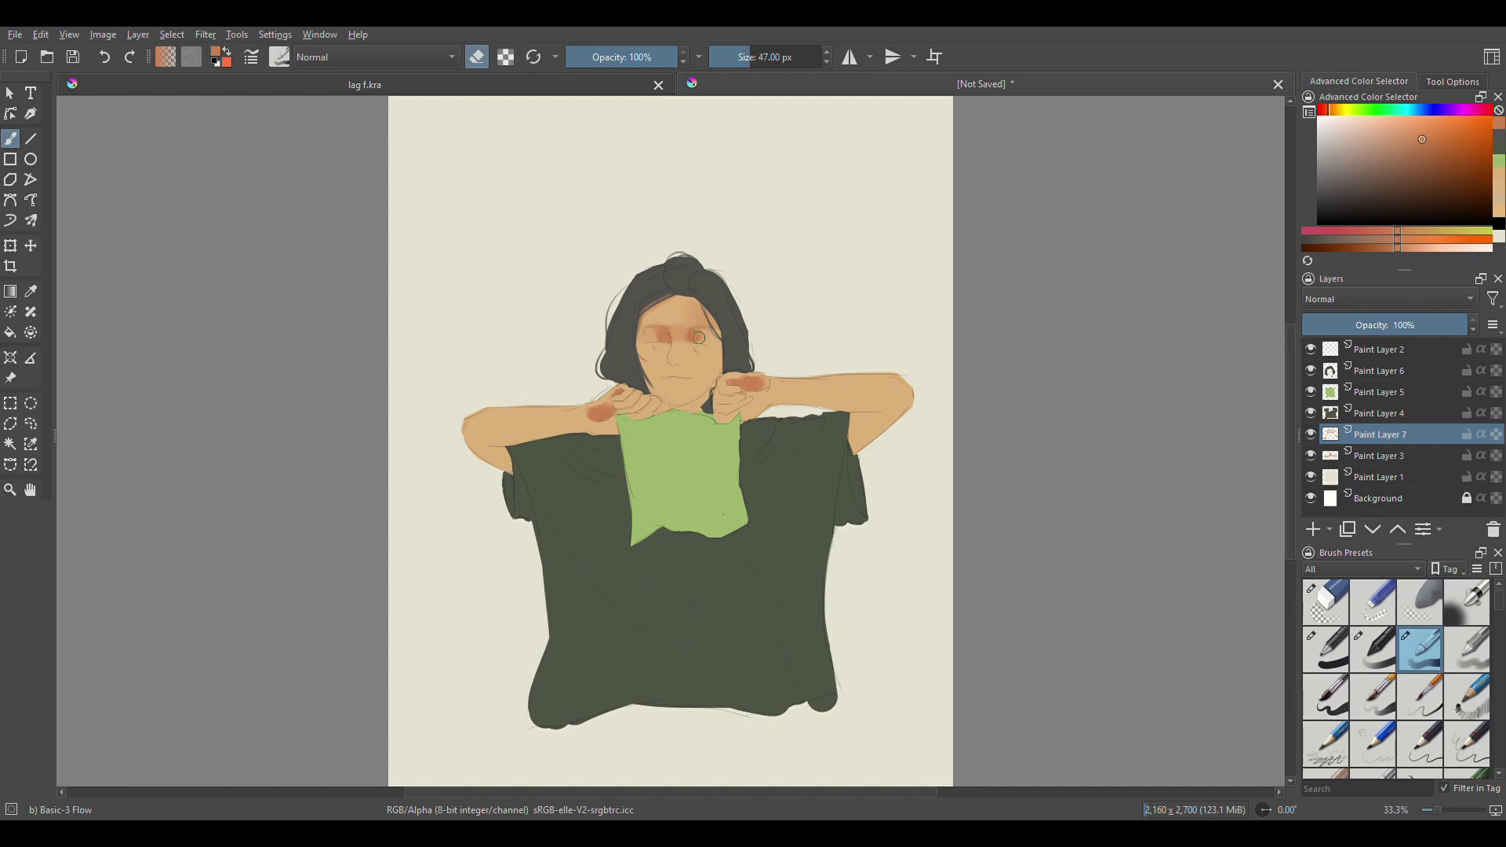
key(bracketright)
key(bracketright)
key(e)
key(e)
key(e)
key(bracketleft)
key(bracketleft)
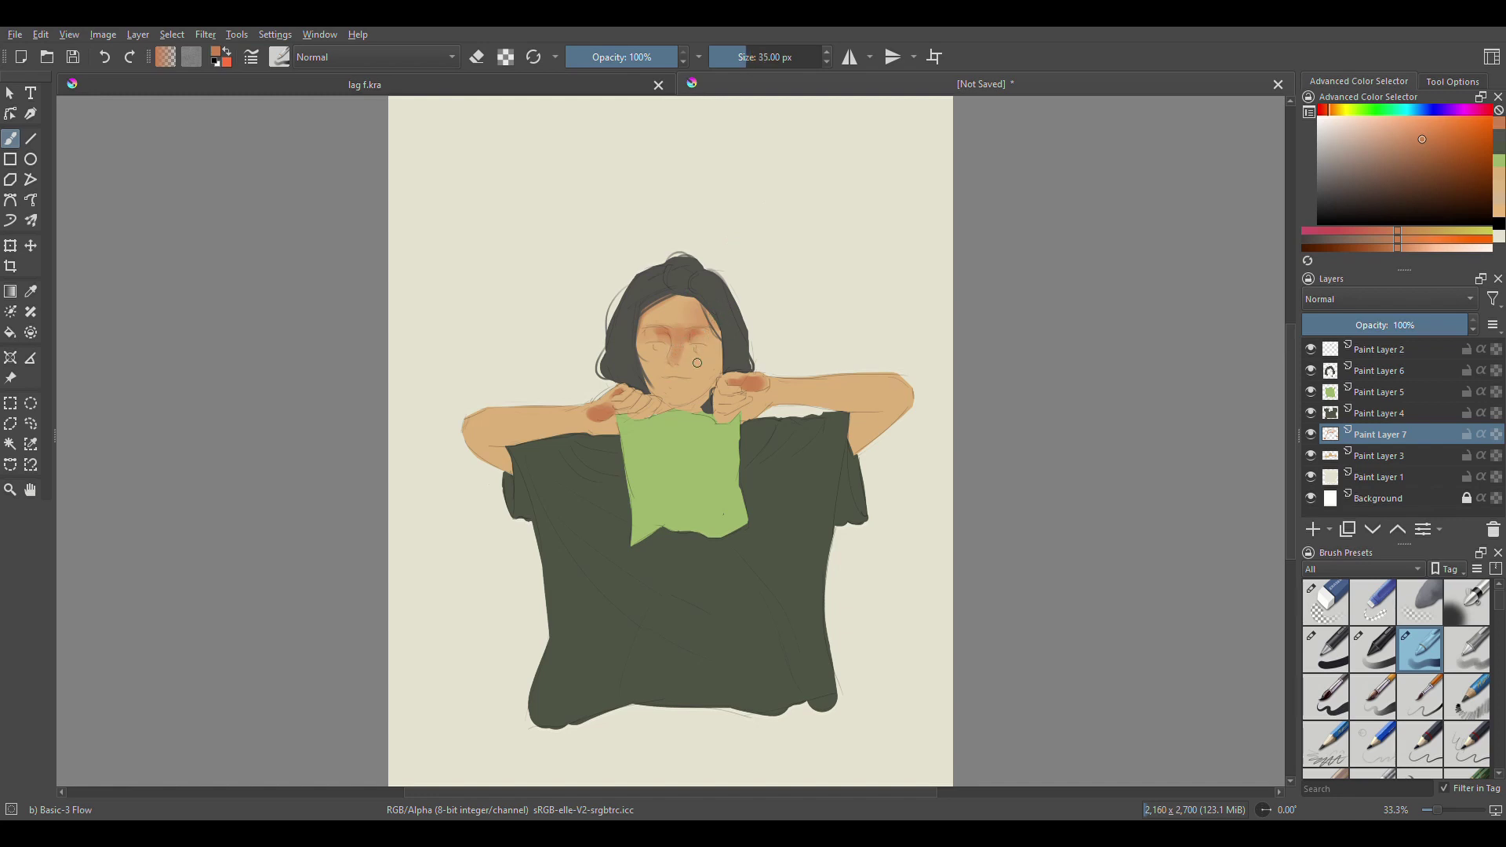
key(bracketright)
key(bracketright)
key(bracketright)
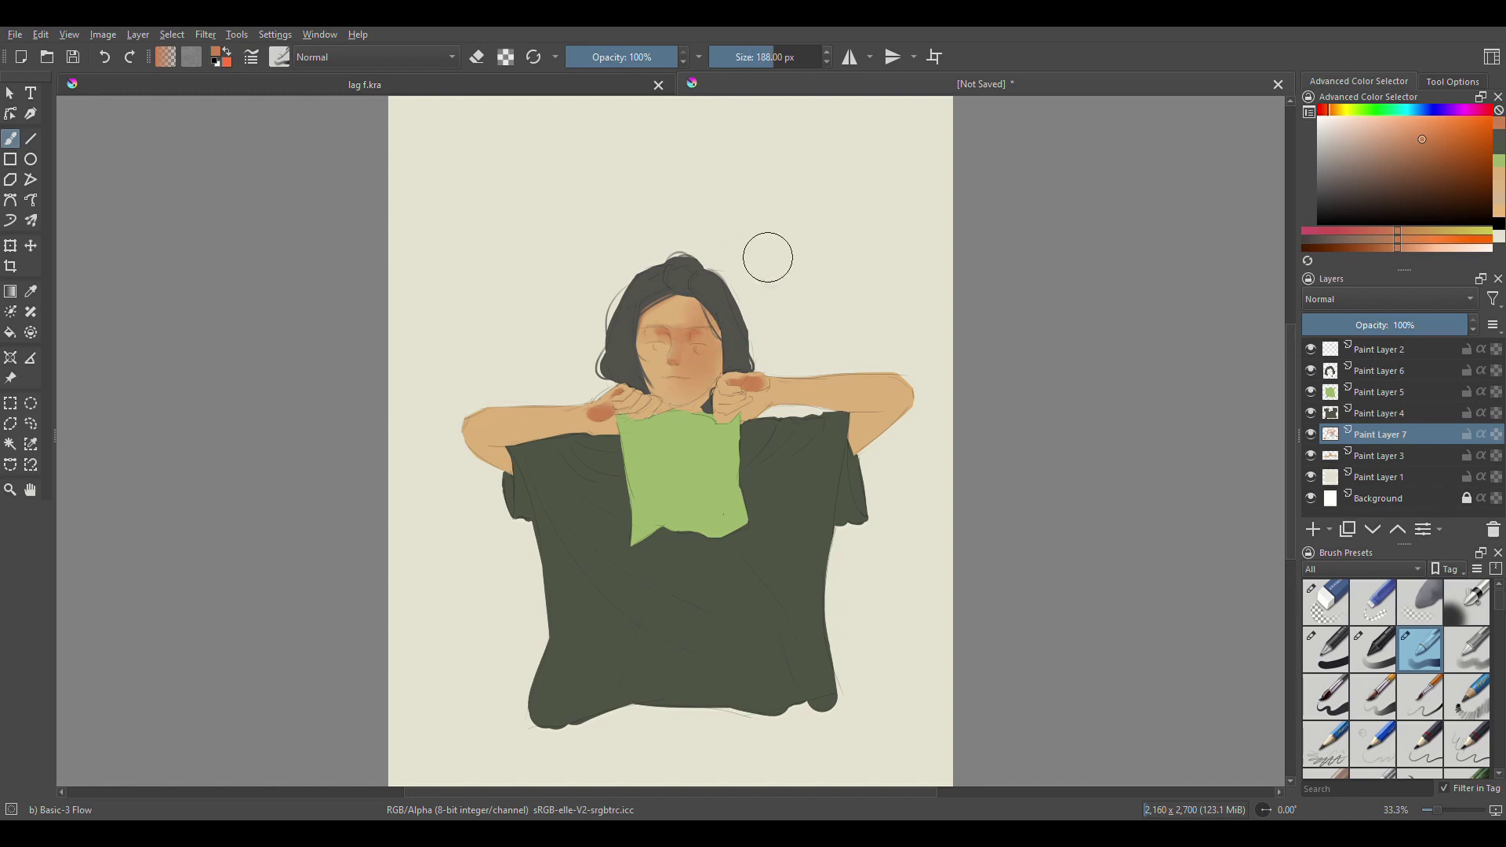
key(bracketleft)
- On a new layer, erase part of the left-cheek blush and darken the shading around the nose
key(Insert)
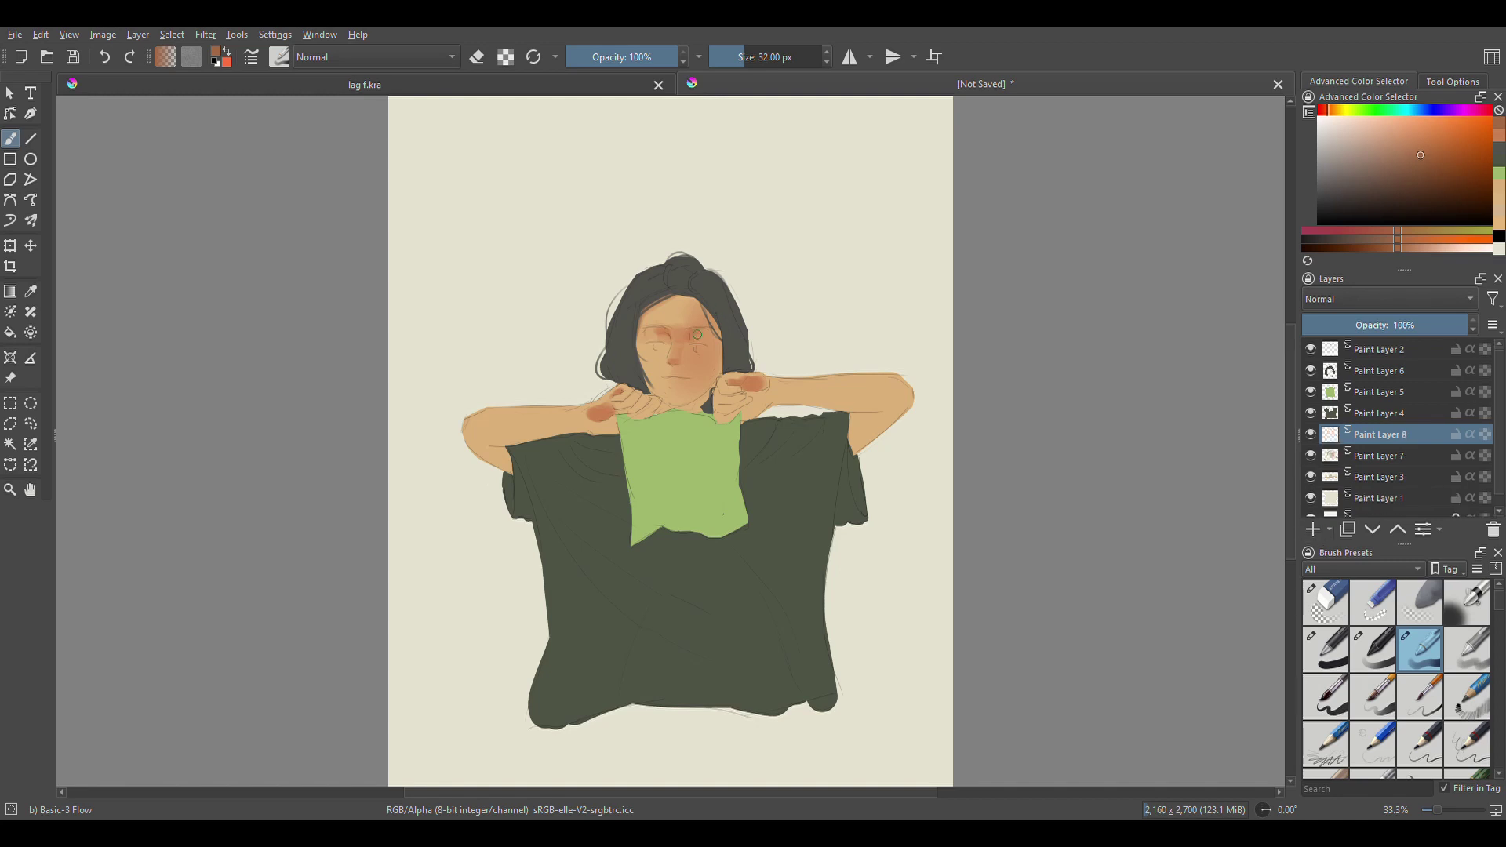
key(e)
drag(663, 337, 655, 359)
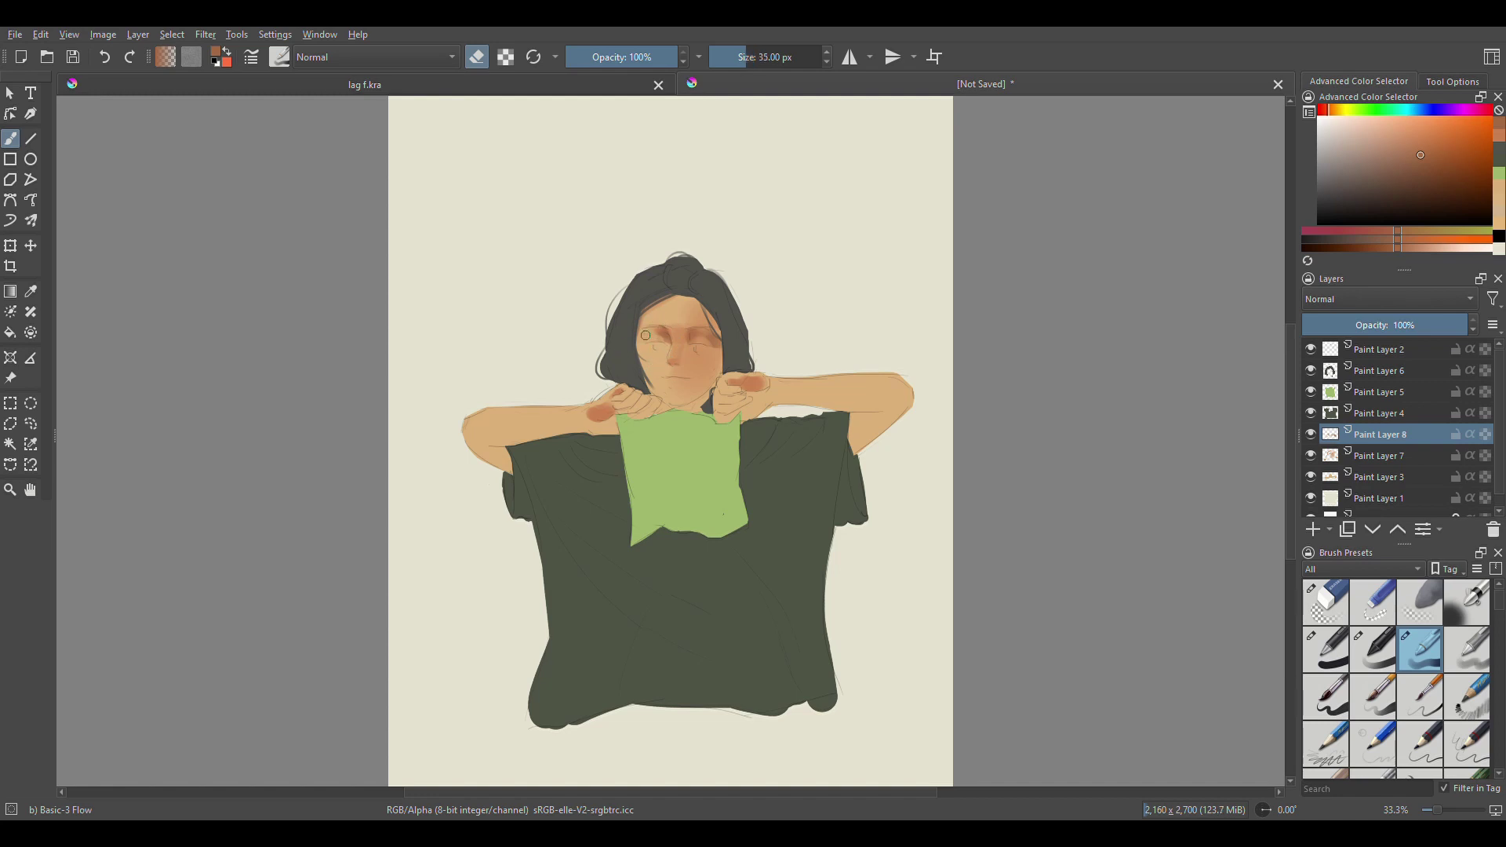
key(e)
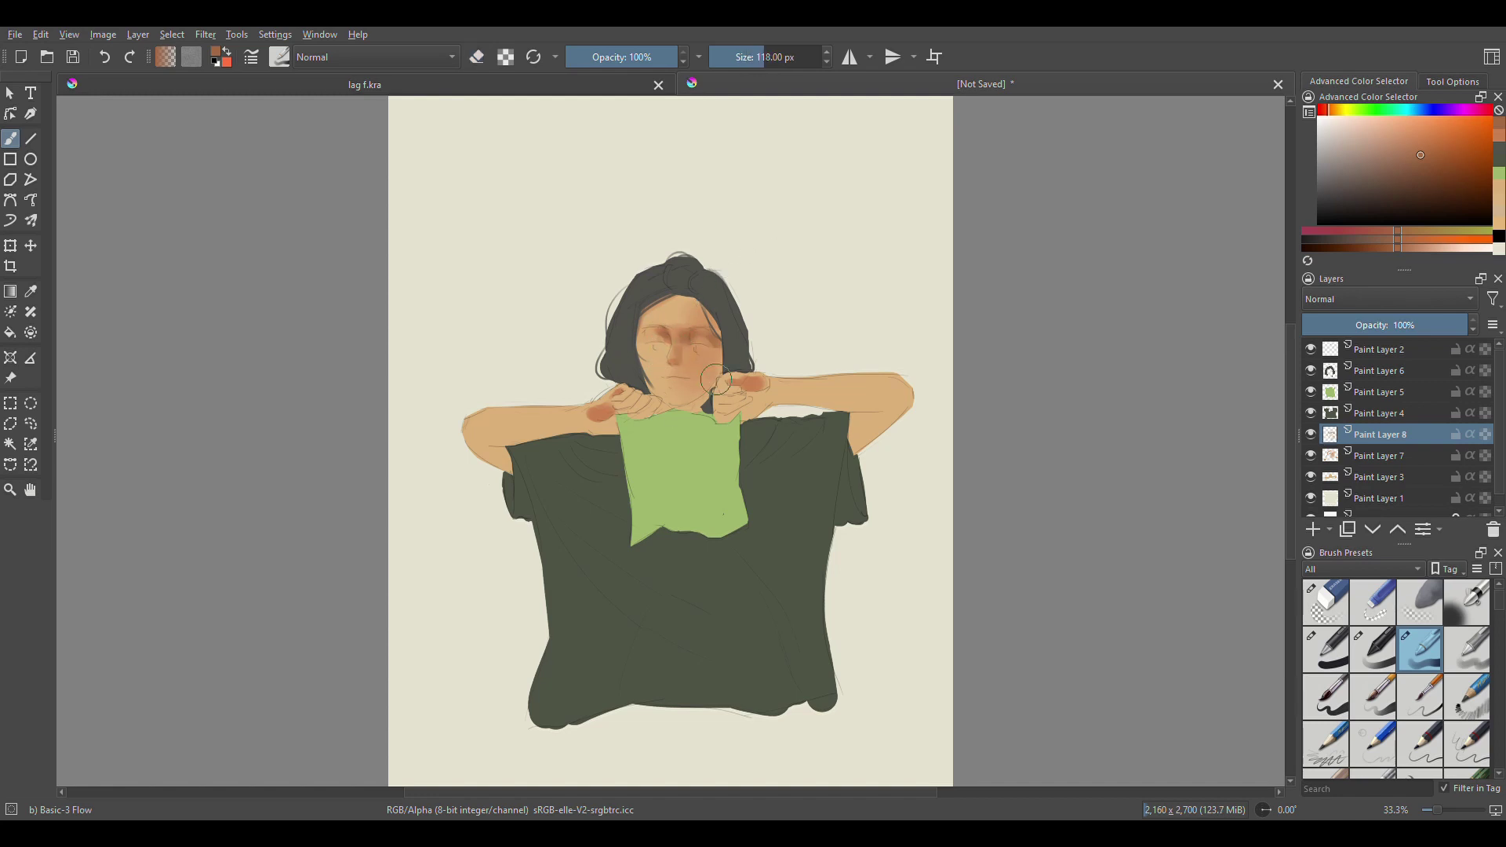
key(e)
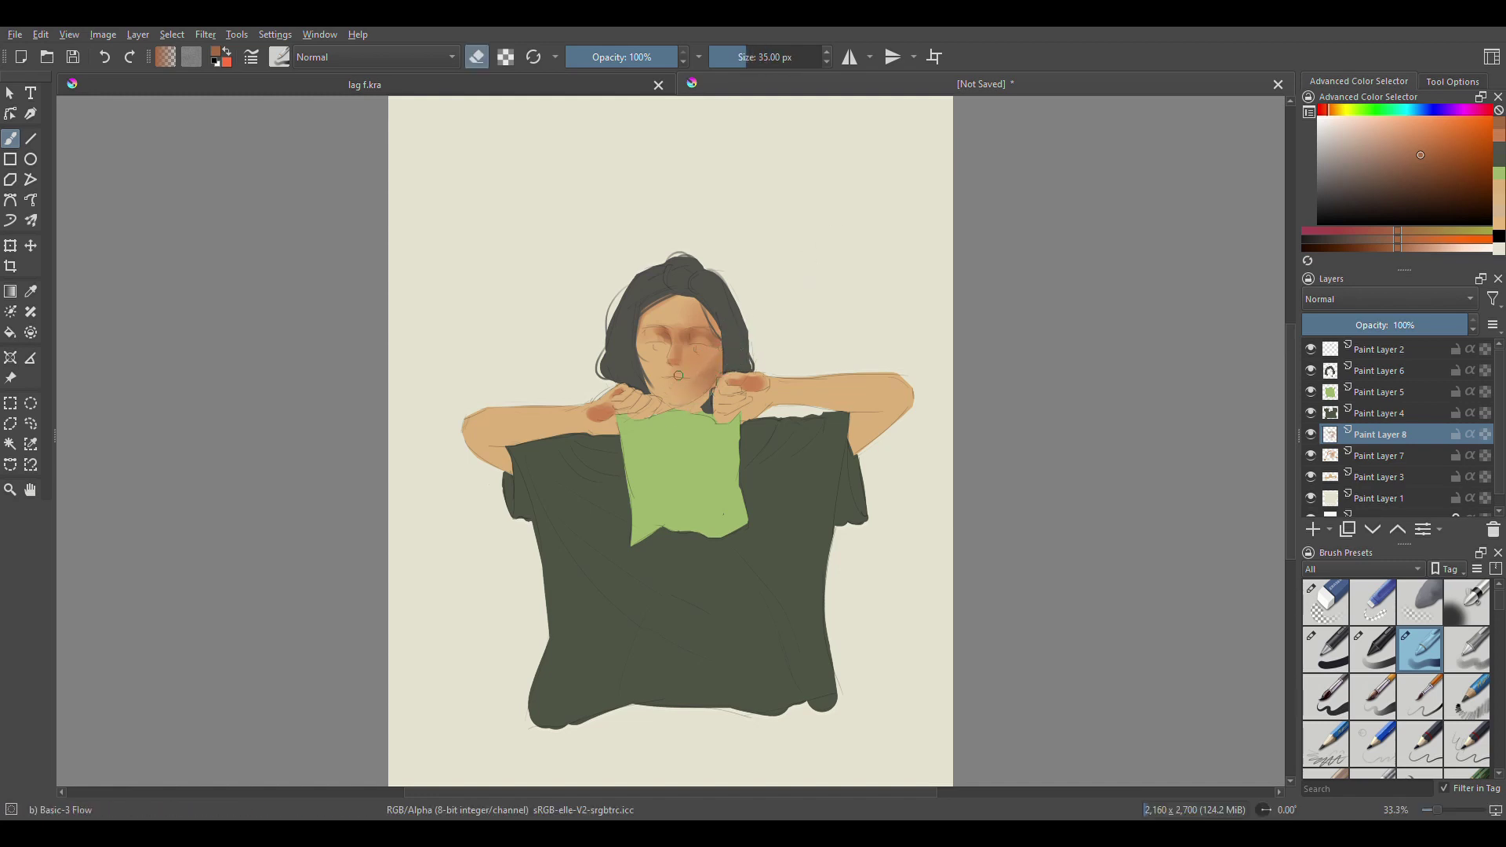
key(e)
key(e)
key(e)
key(e)
drag(671, 365, 691, 366)
key(e)
key(e)
key(e)
drag(668, 390, 680, 392)
key(ctrl+z)
key(bracketleft)
key(bracketleft)
- Pick lighter skin-orange and peach tones and rework the skin on Paint Layer 9
drag(653, 314, 741, 214)
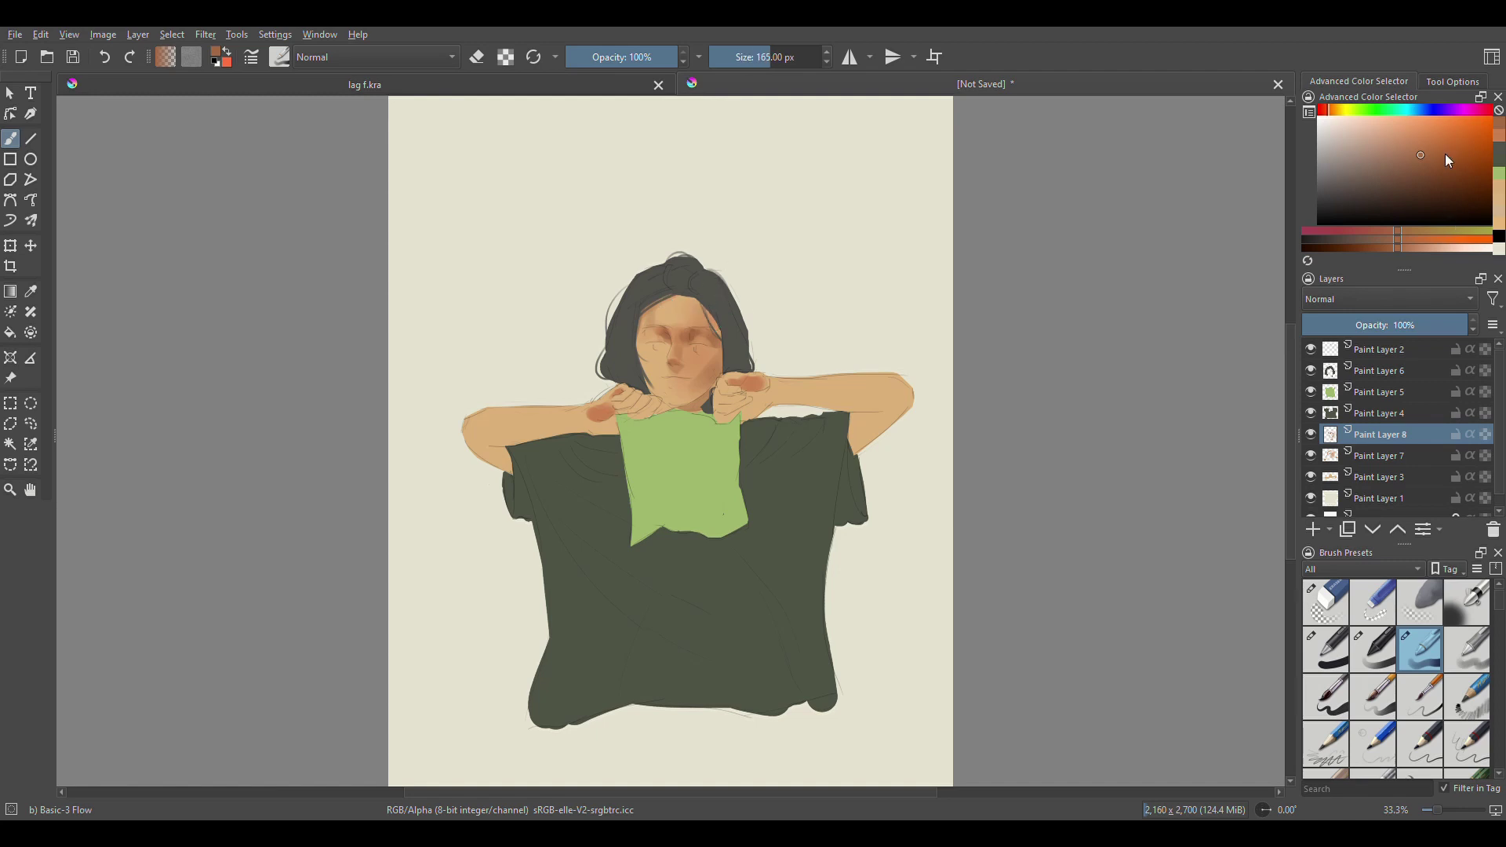
ctrl+click(688, 307)
mouse_move(689, 307)
mouse_down()
mouse_move(769, 298)
mouse_move(753, 327)
mouse_up()
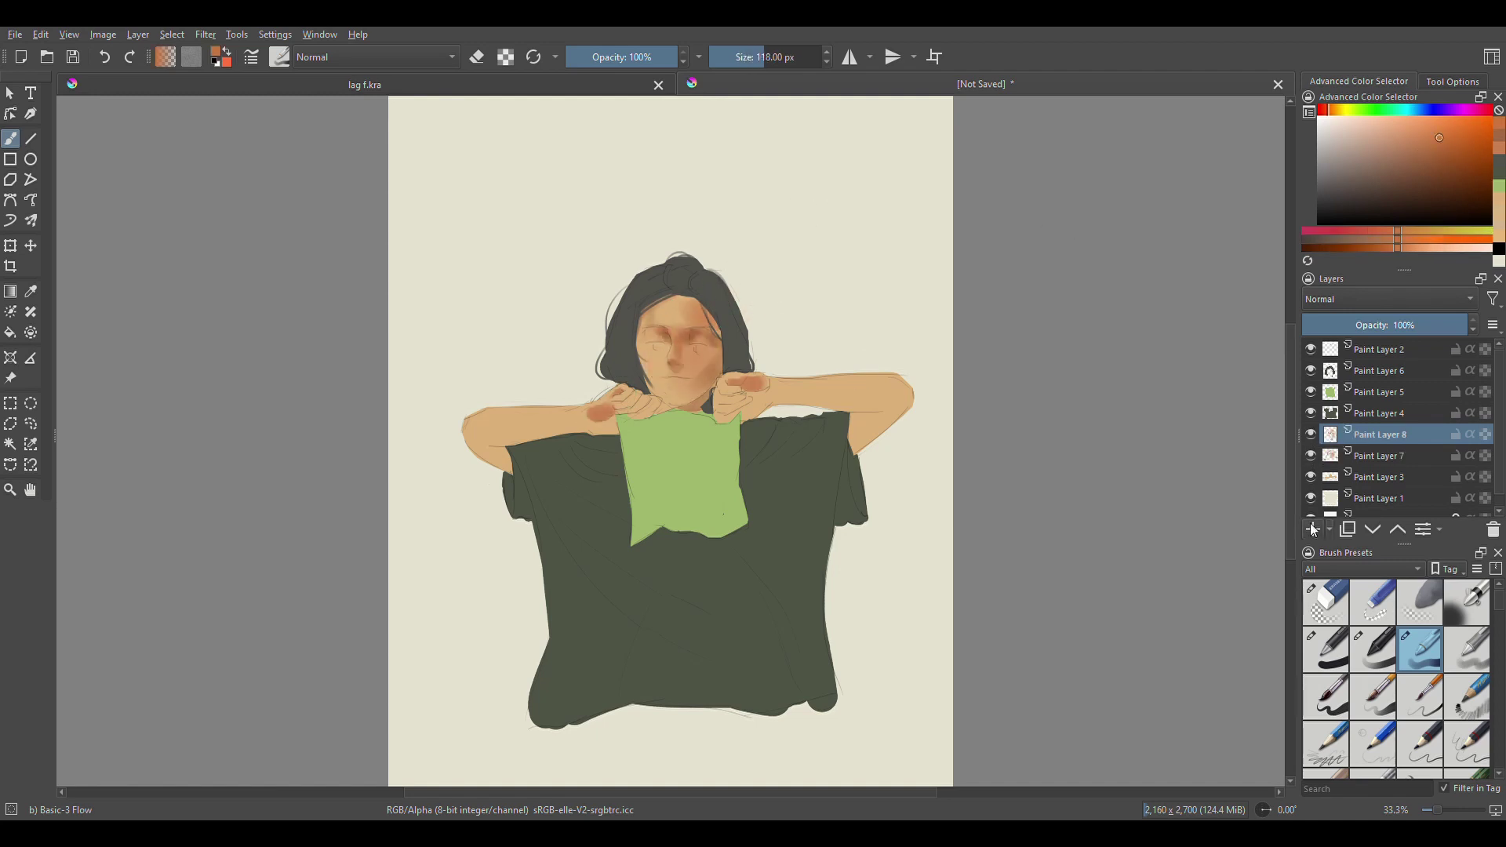
key(Insert)
key(e)
mouse_move(681, 383)
mouse_down()
mouse_move(604, 364)
mouse_move(686, 360)
mouse_move(648, 361)
mouse_up()
ctrl+click(689, 381)
key(e)
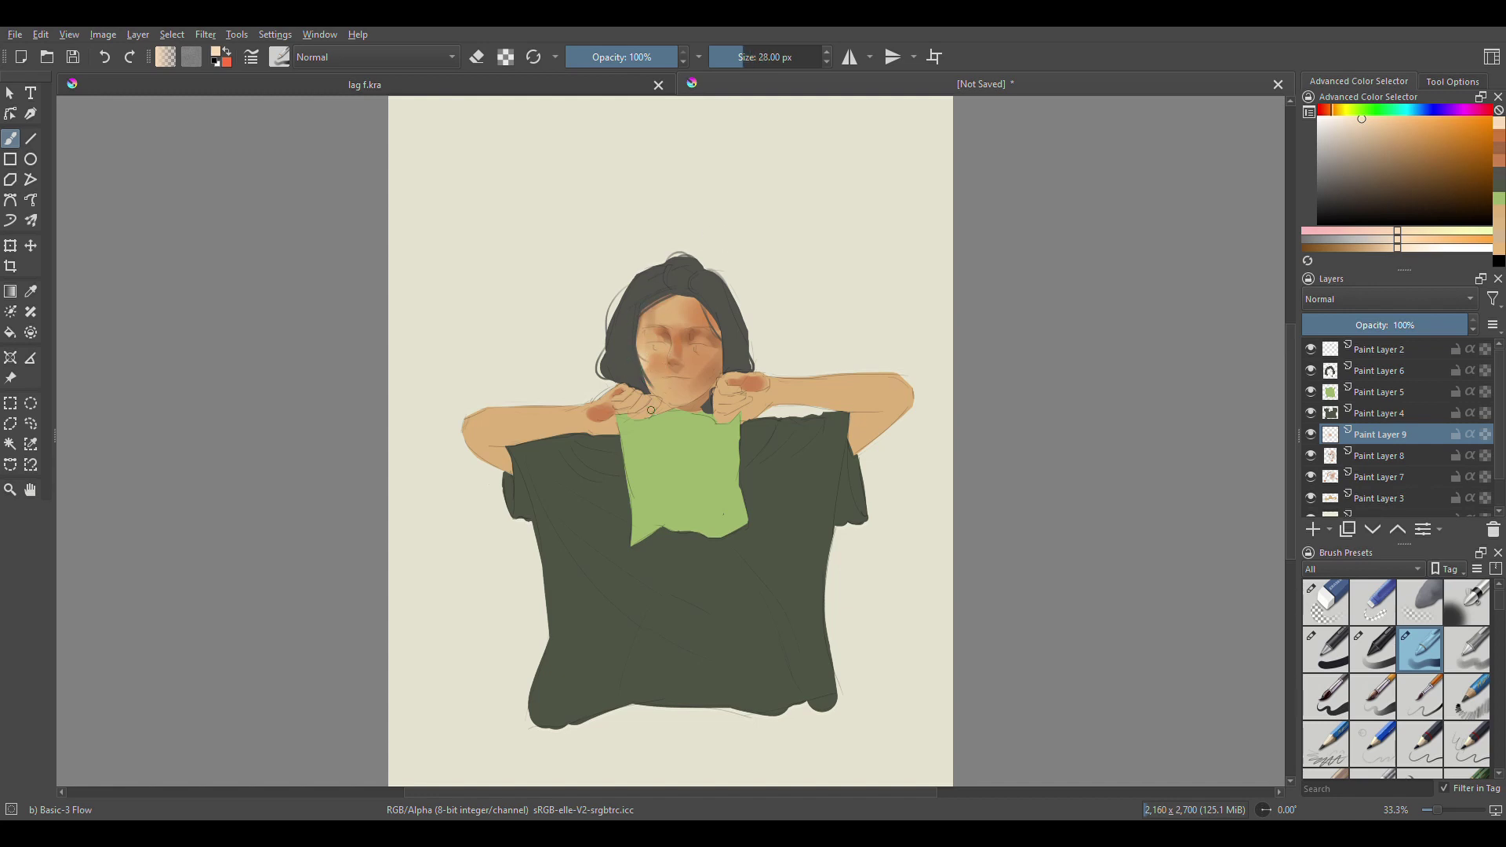
key(e)
key(e)
mouse_move(702, 343)
shift+mouse_down()
mouse_move(687, 320)
mouse_move(707, 308)
shift+mouse_up()
ctrl+click(1330, 435)
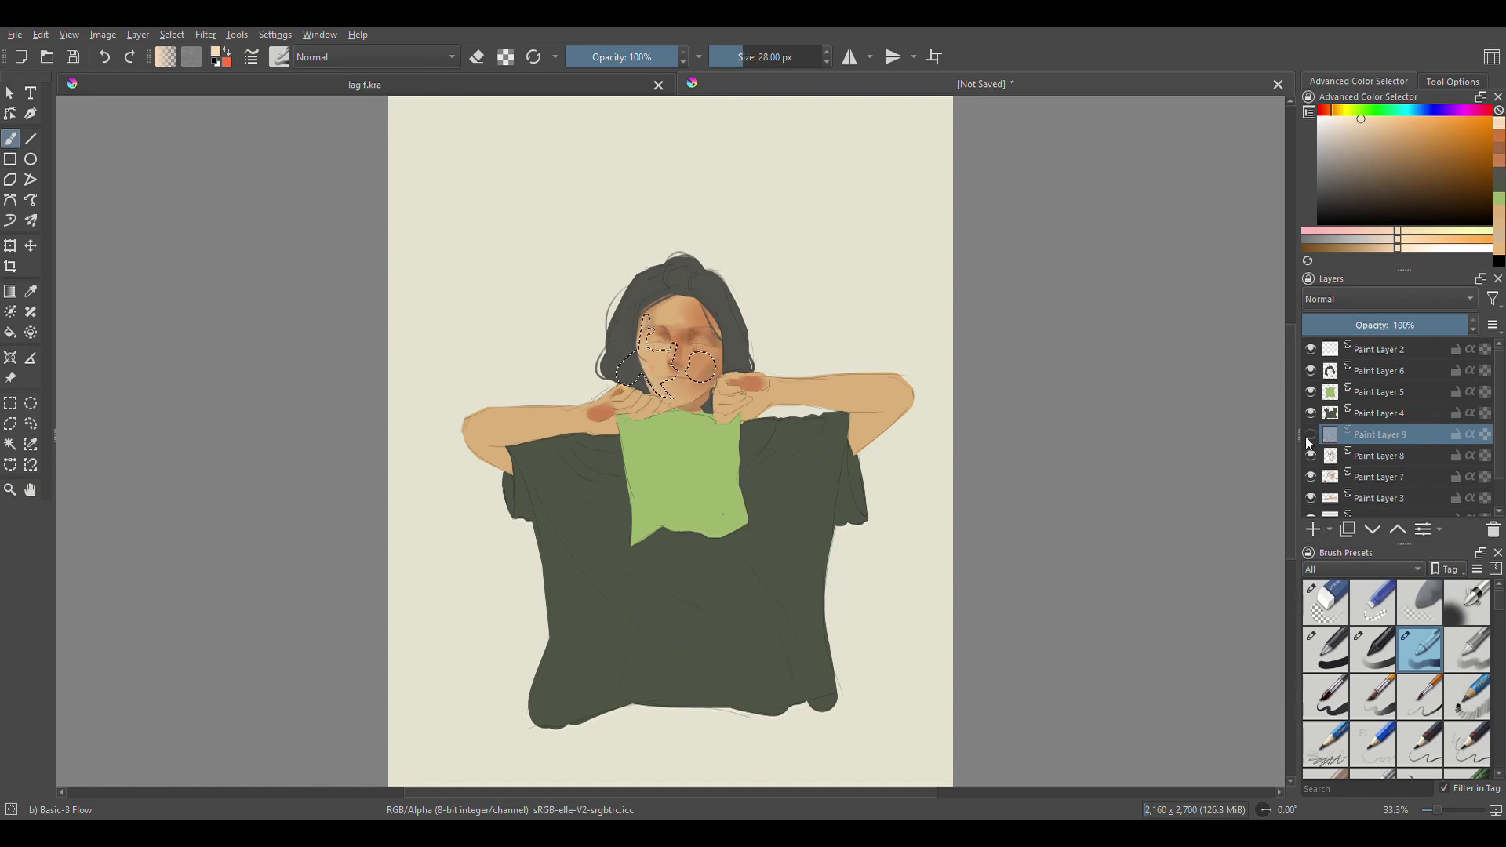
key(ctrl+shift+a)
- Paint an orange glow on the left temple on a new layer, then merge the facial layers into Paint Layer 7 Merged
key(Insert)
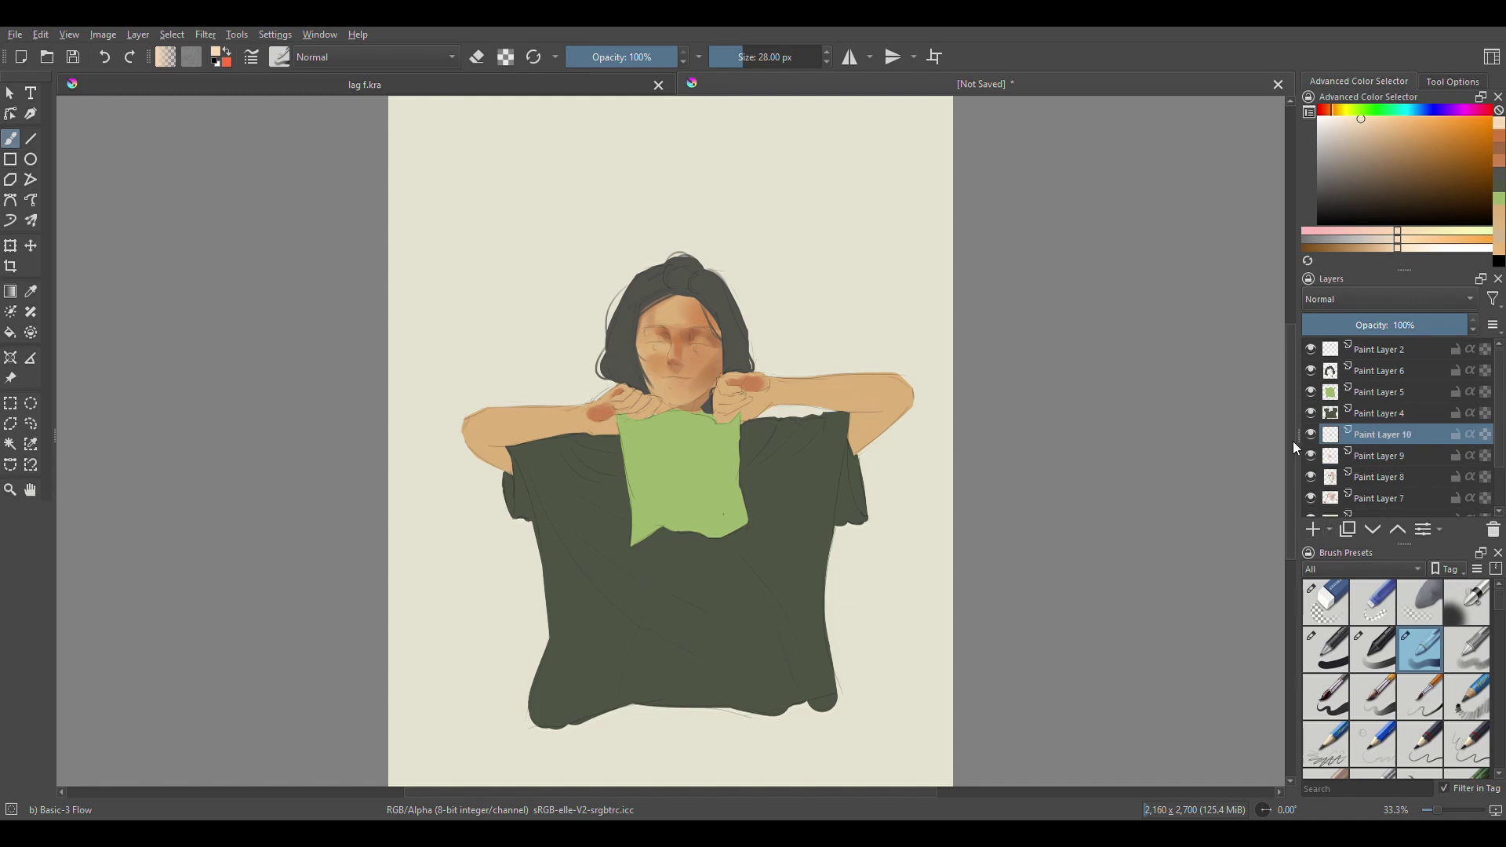
click(1339, 111)
click(1435, 123)
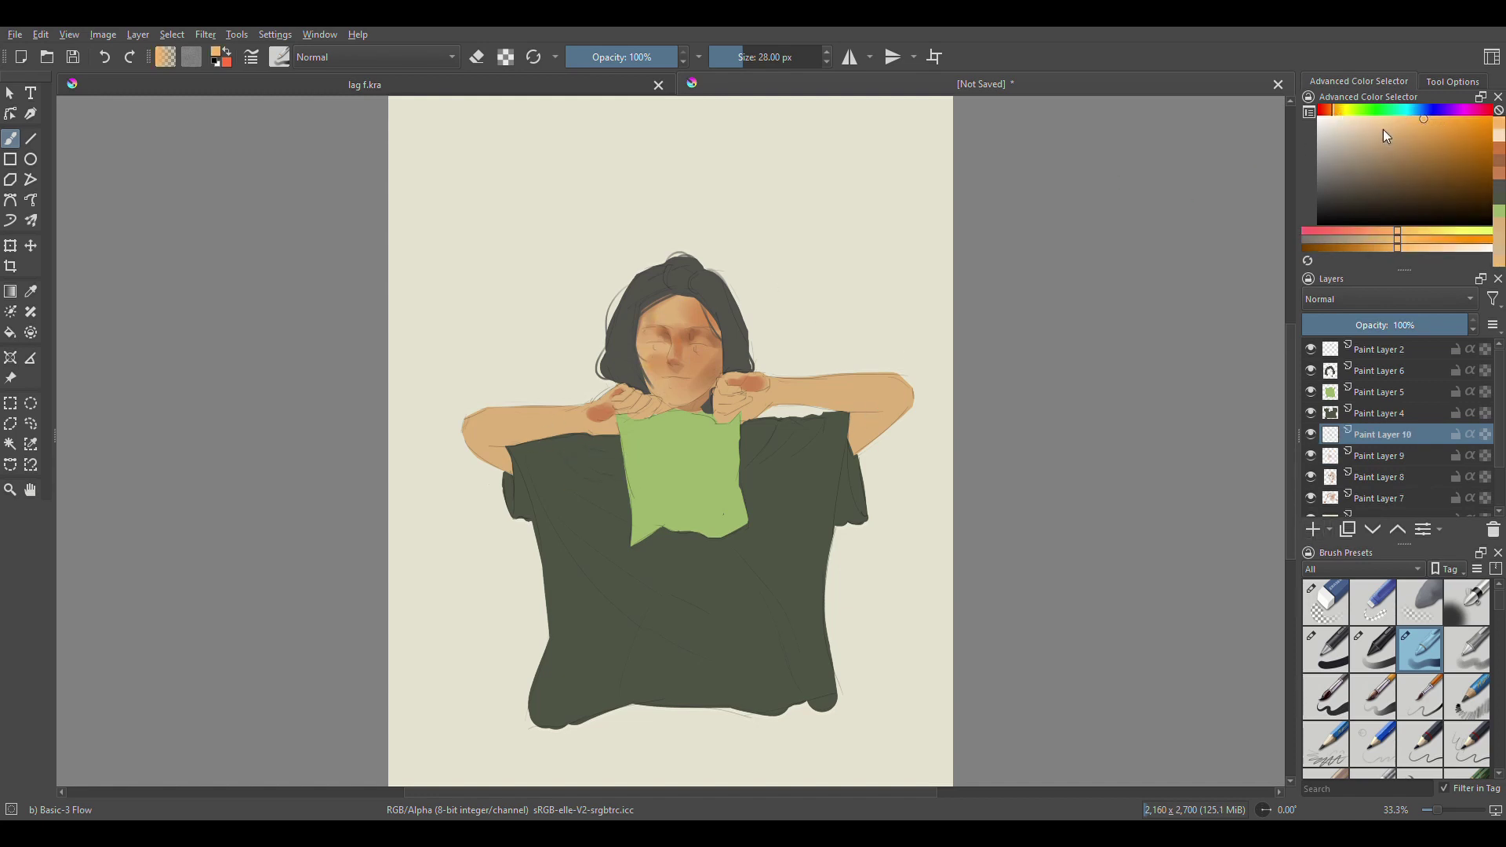
mouse_move(642, 355)
mouse_down()
mouse_move(645, 338)
mouse_move(673, 398)
mouse_up()
ctrl+click(645, 338)
key(])
ctrl+click(659, 393)
key(])
key(])
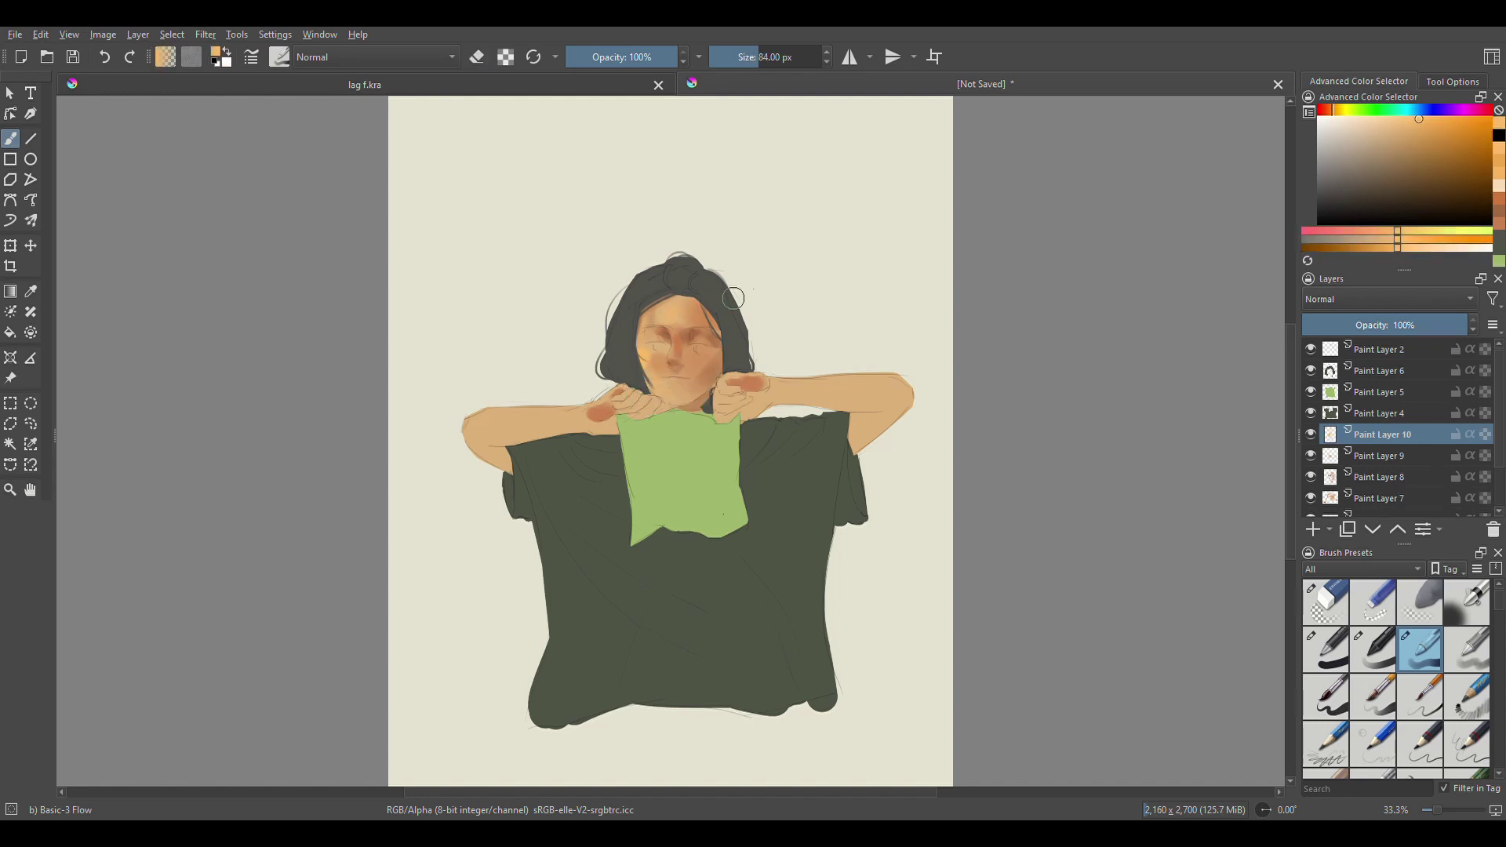
key(])
key(])
key(])
key(])
ctrl+click(1339, 457)
shift+click(1379, 498)
- Merge the blush layers into one and briefly hide it to check the result
key(ctrl+e)
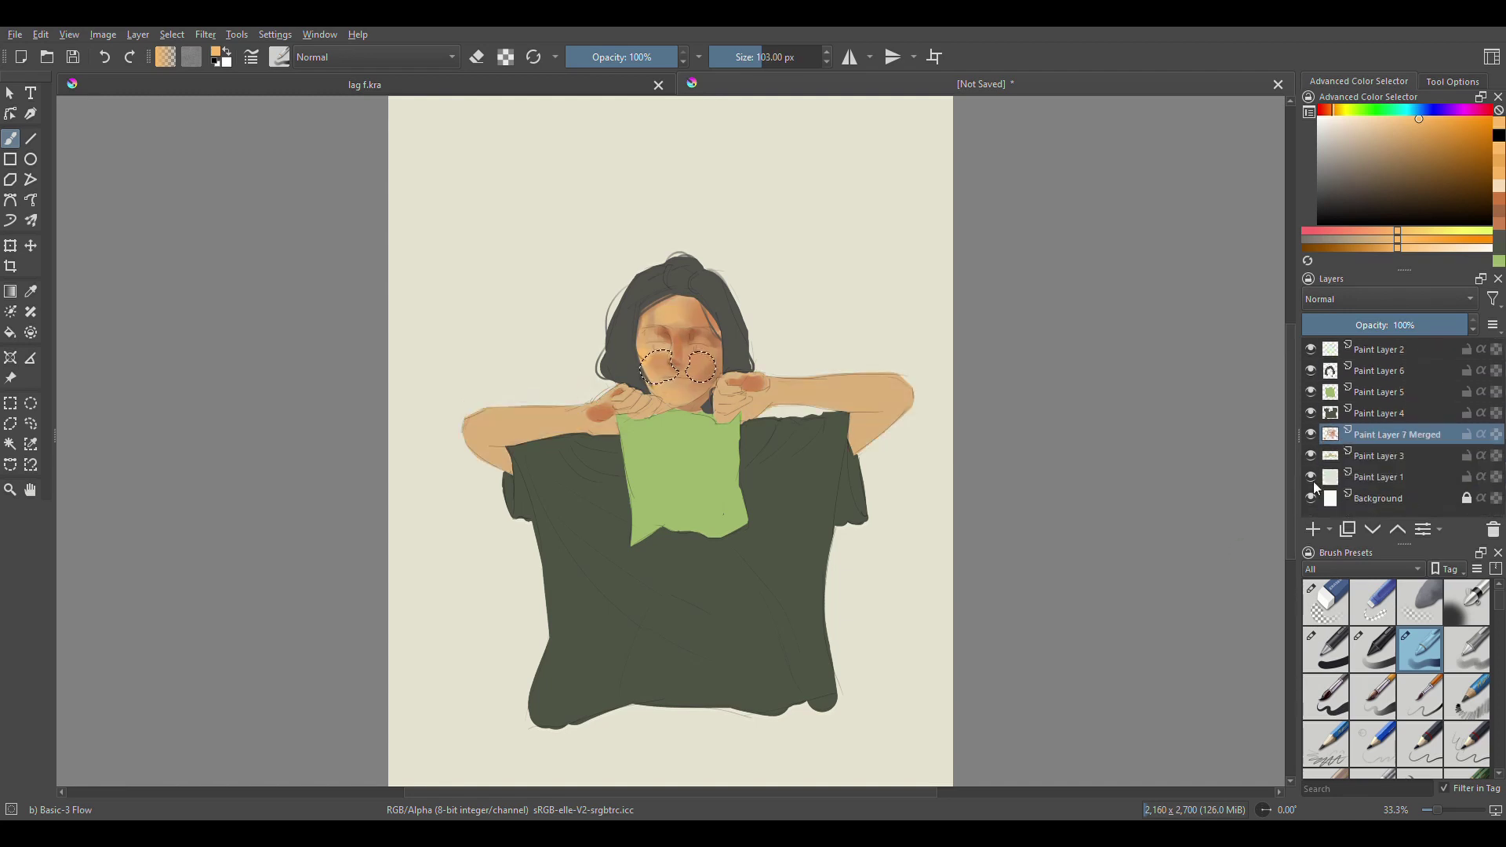
click(1312, 434)
click(1311, 434)
- On a new layer above the merged one, paint dark green-grey eyes and pupils with a 7 px brush
click(1312, 529)
ctrl+click(722, 308)
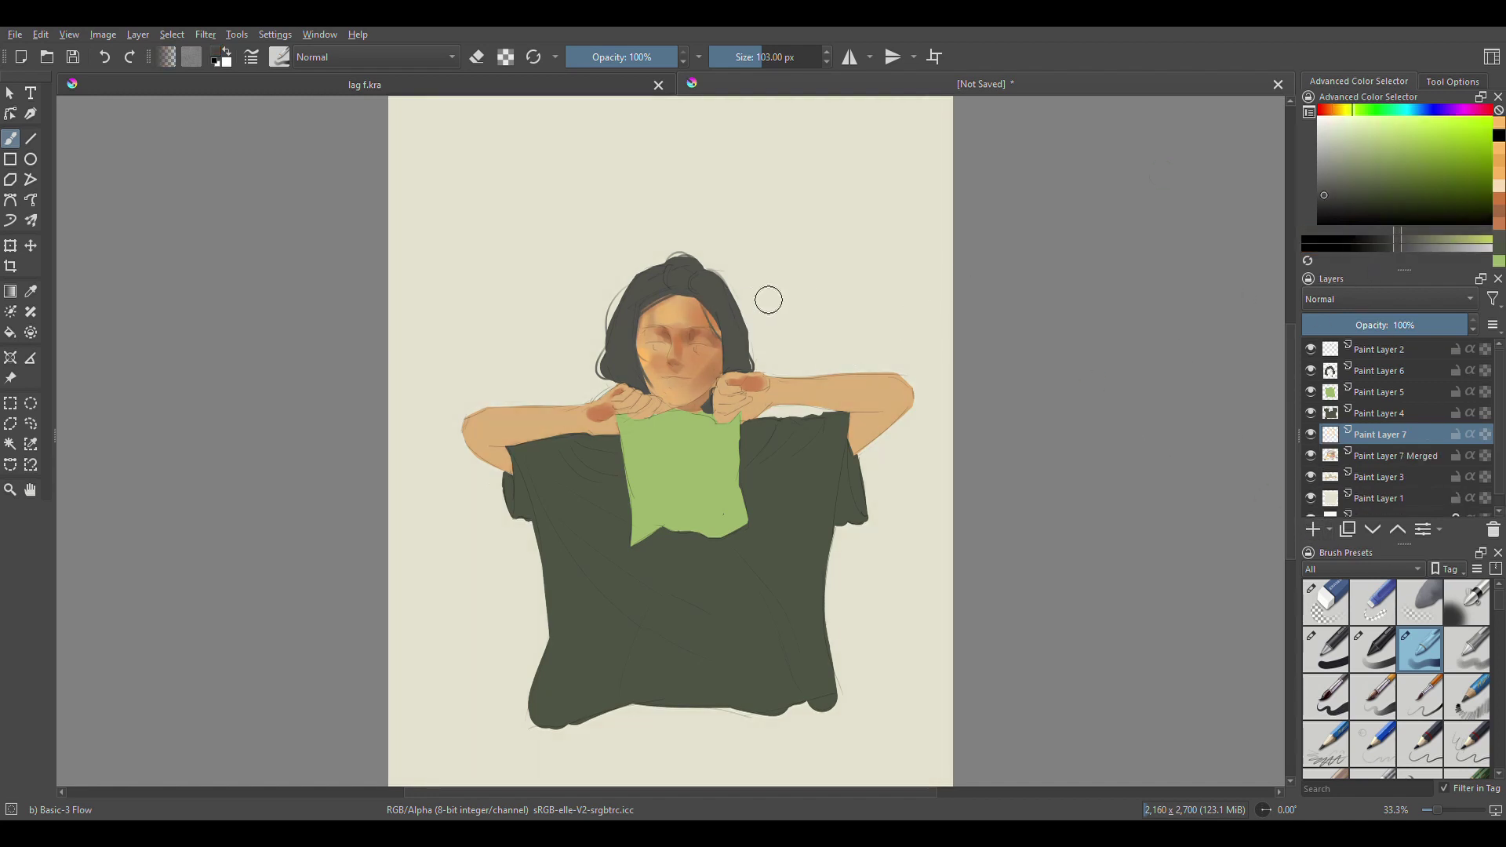
drag(766, 312, 701, 328)
key(bracketleft)
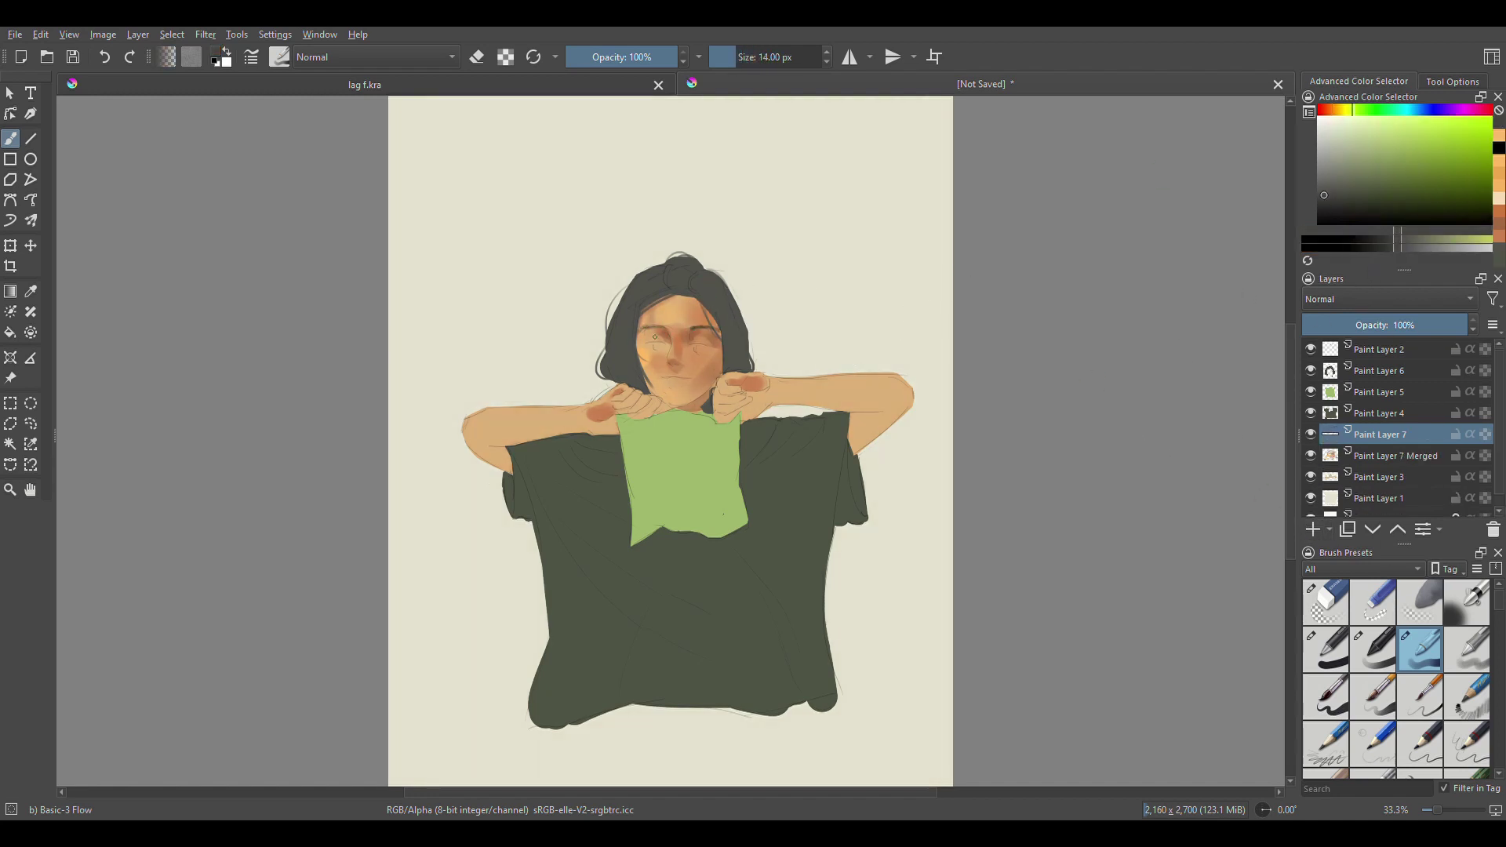
key(bracketleft)
key(bracketright)
click(700, 345)
key(e)
key(e)
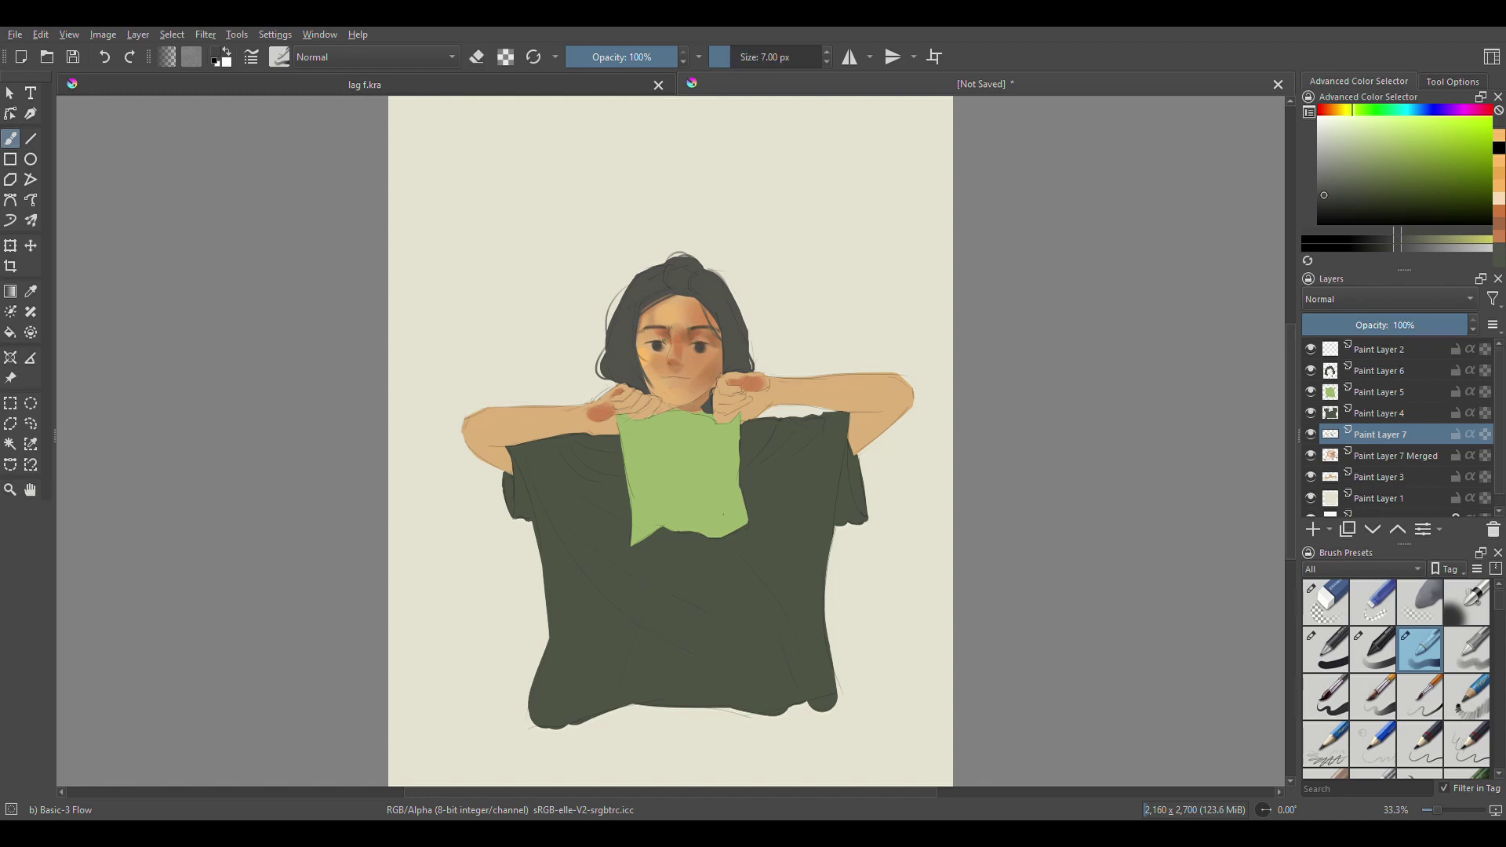
click(1334, 110)
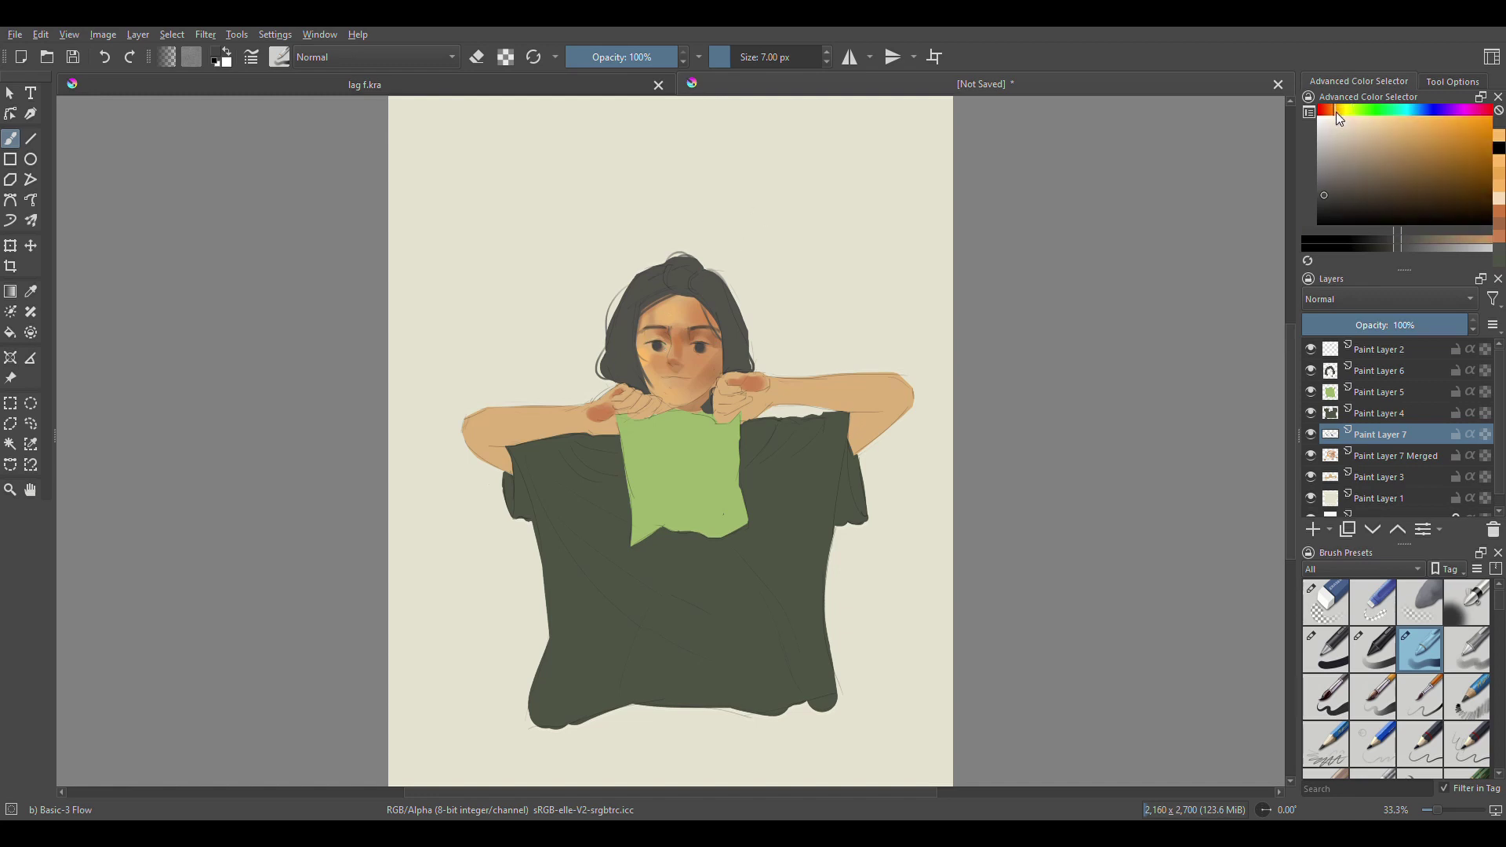
- Paint red lips on the face with a 28 px brush
click(1419, 135)
key(bracketright)
key(bracketright)
key(bracketright)
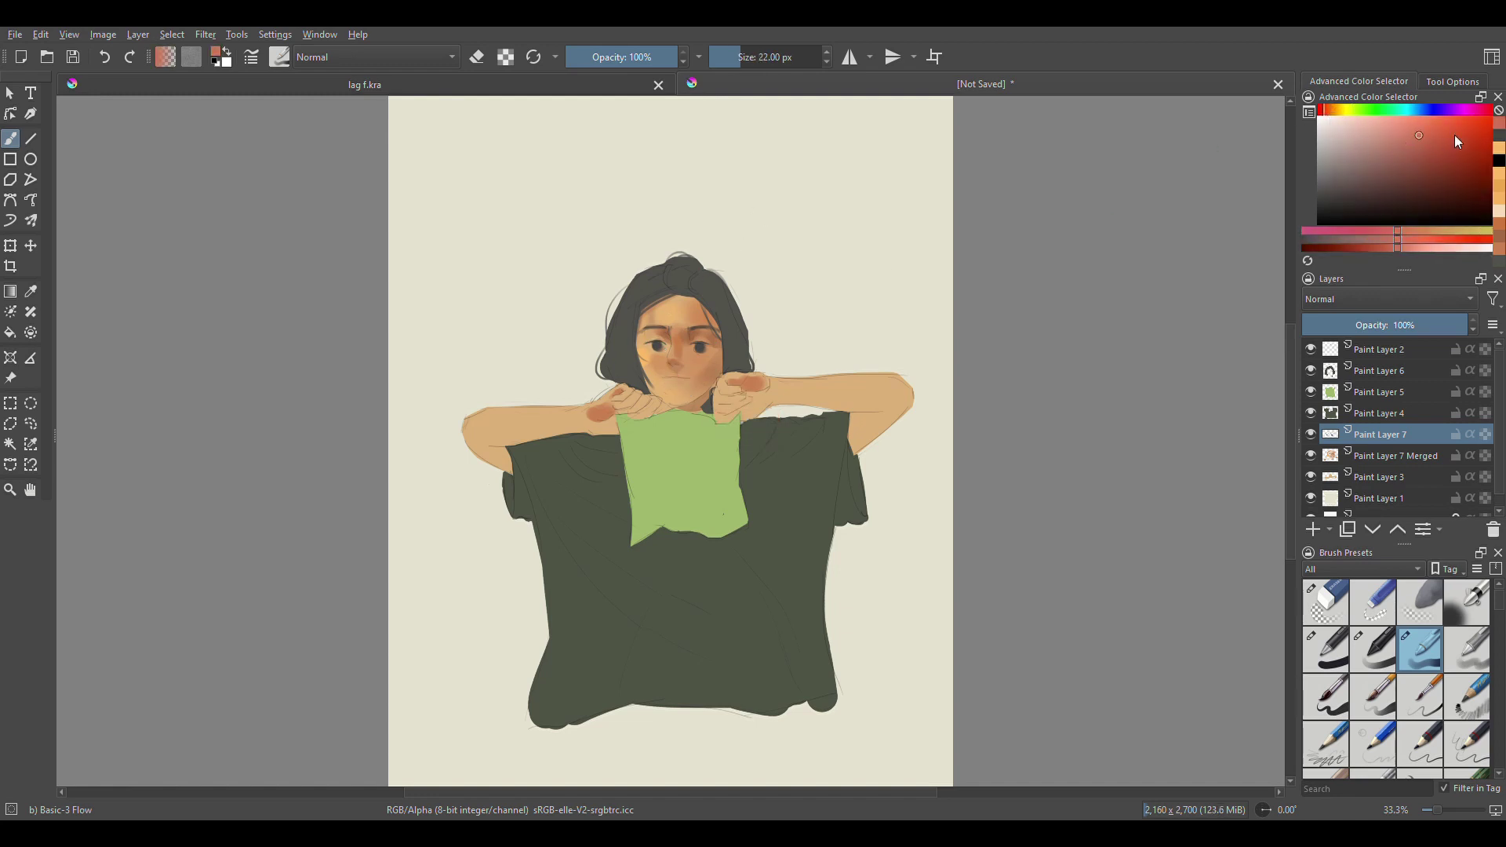
click(1455, 135)
drag(666, 383, 669, 384)
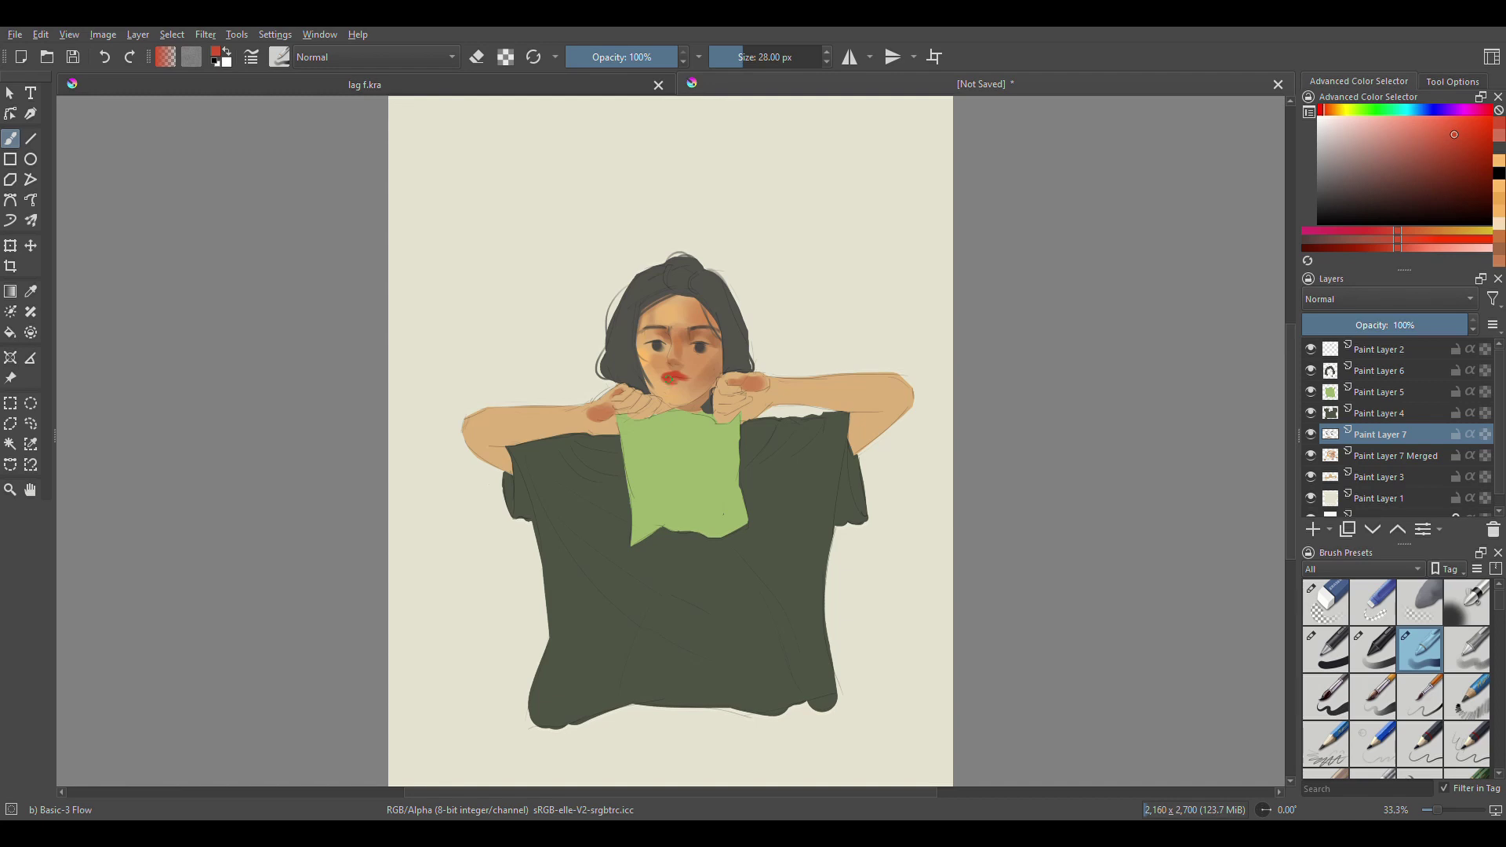
key(e)
key(e)
- Refine the lips by sampling brighter and darker reds from the canvas and repainting
ctrl+click(734, 412)
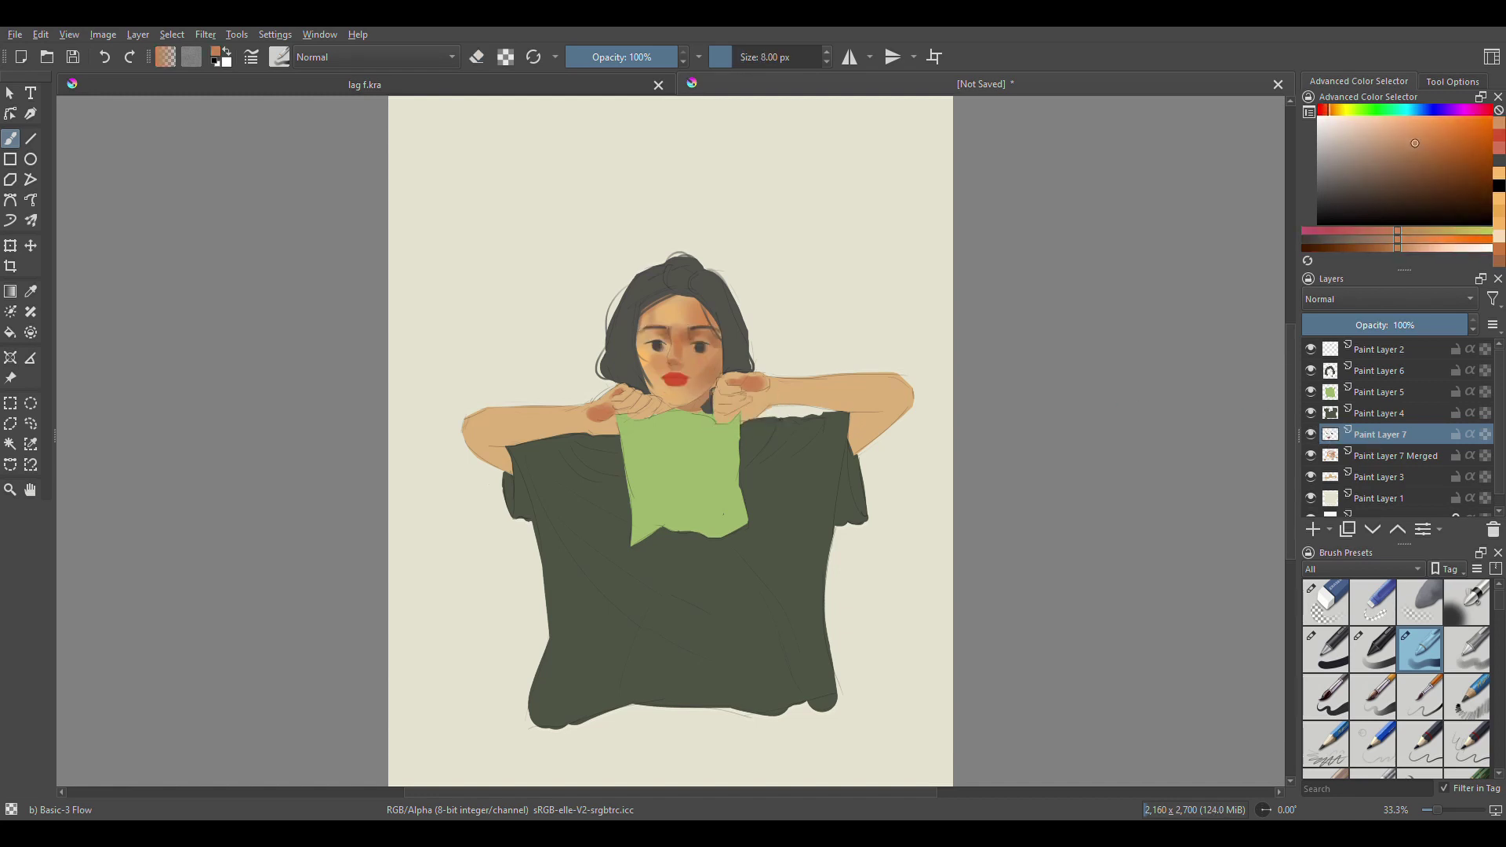
ctrl+click(725, 381)
key(bracketright)
key(bracketright)
key(bracketright)
key(bracketright)
key(bracketright)
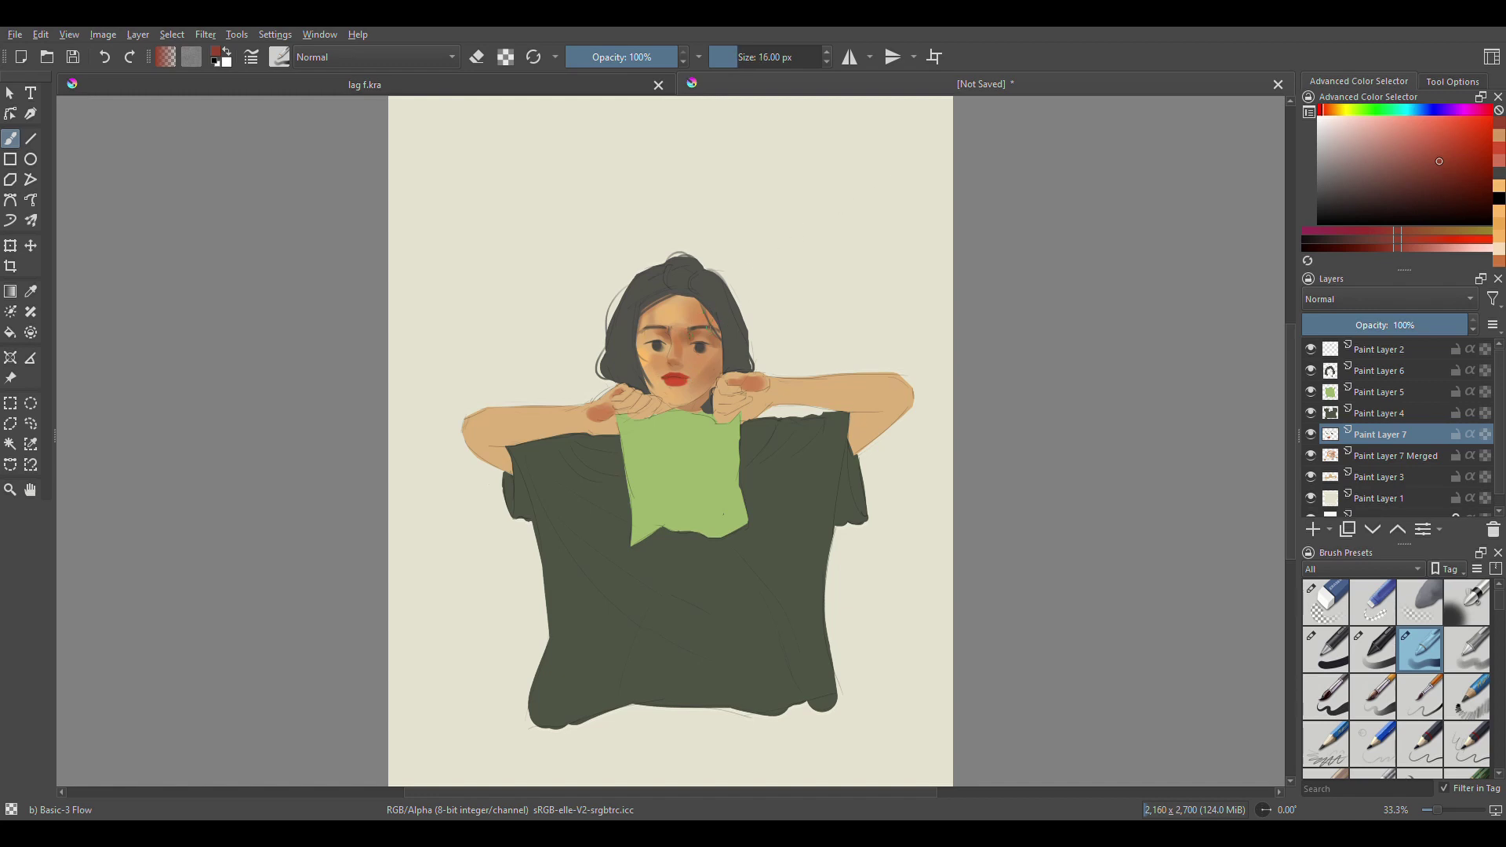
key(bracketleft)
key(bracketleft)
key(bracketleft)
ctrl+click(699, 391)
key(bracketleft)
key(bracketleft)
ctrl+click(686, 395)
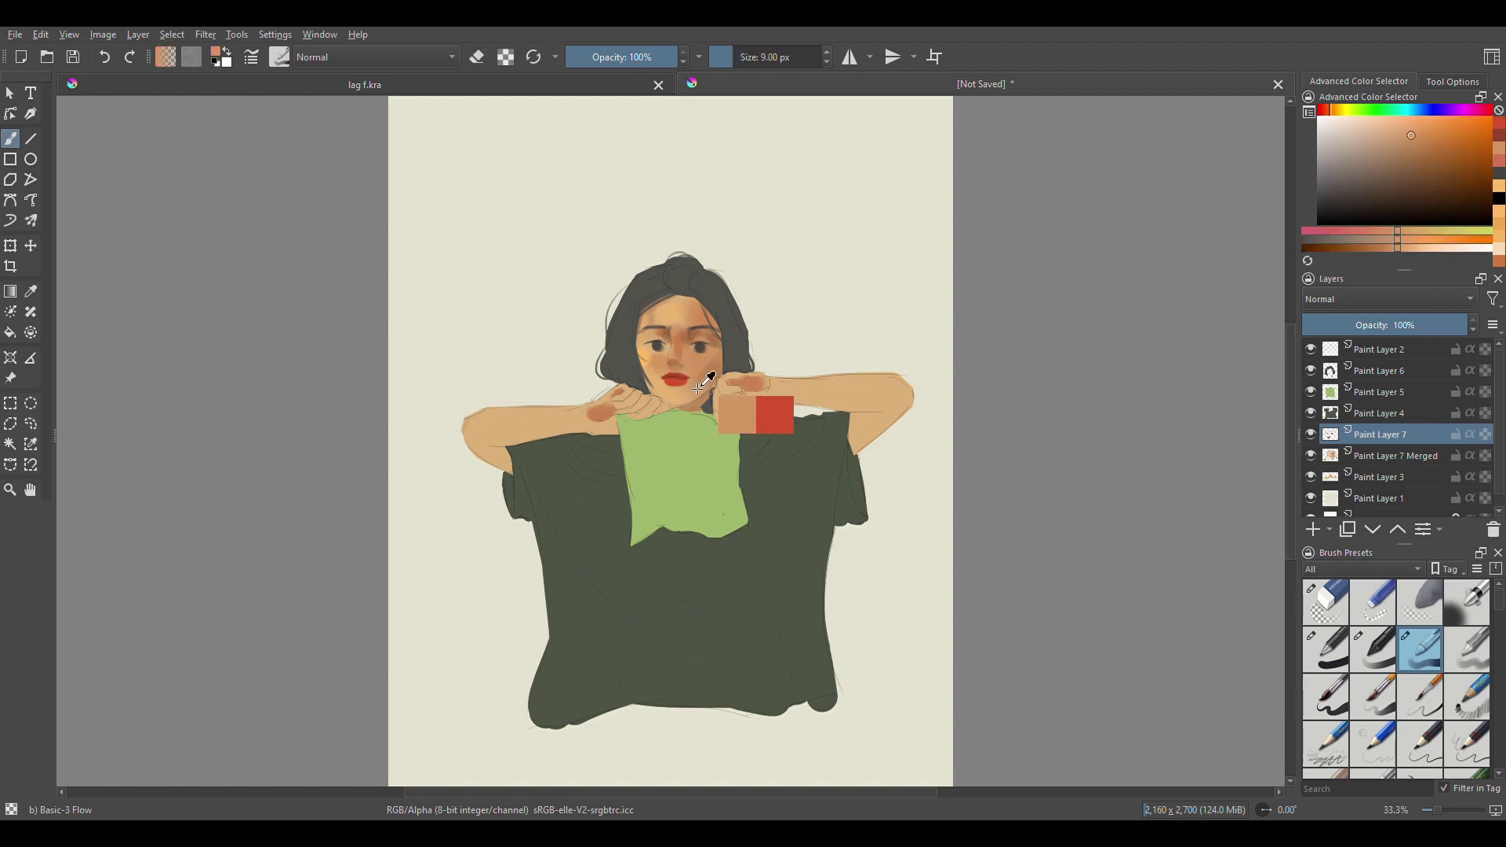
key(bracketright)
key(bracketright)
key(bracketright)
ctrl+click(687, 395)
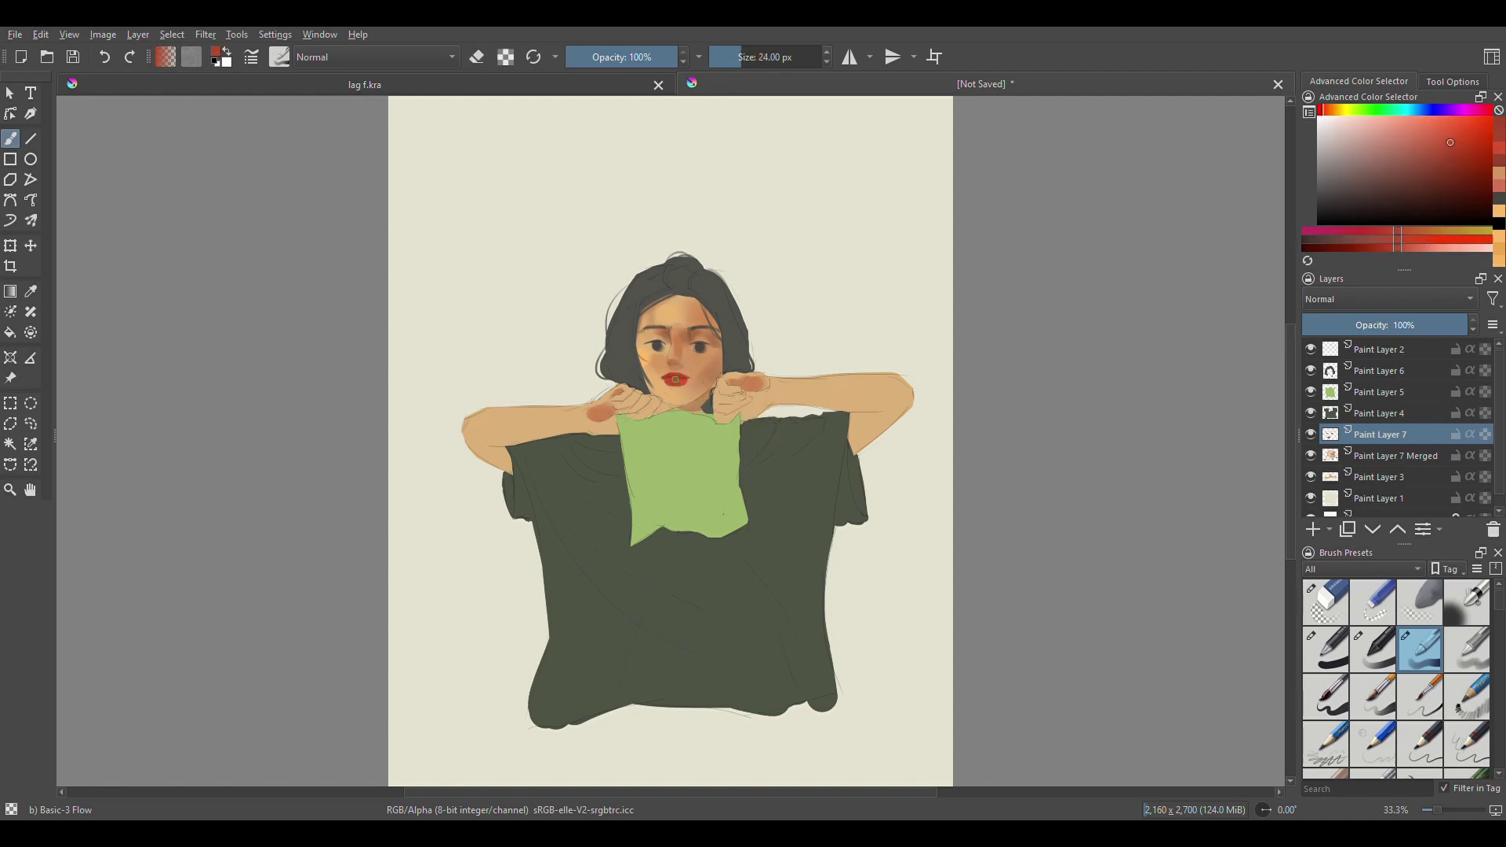
key(bracketright)
ctrl+click(673, 379)
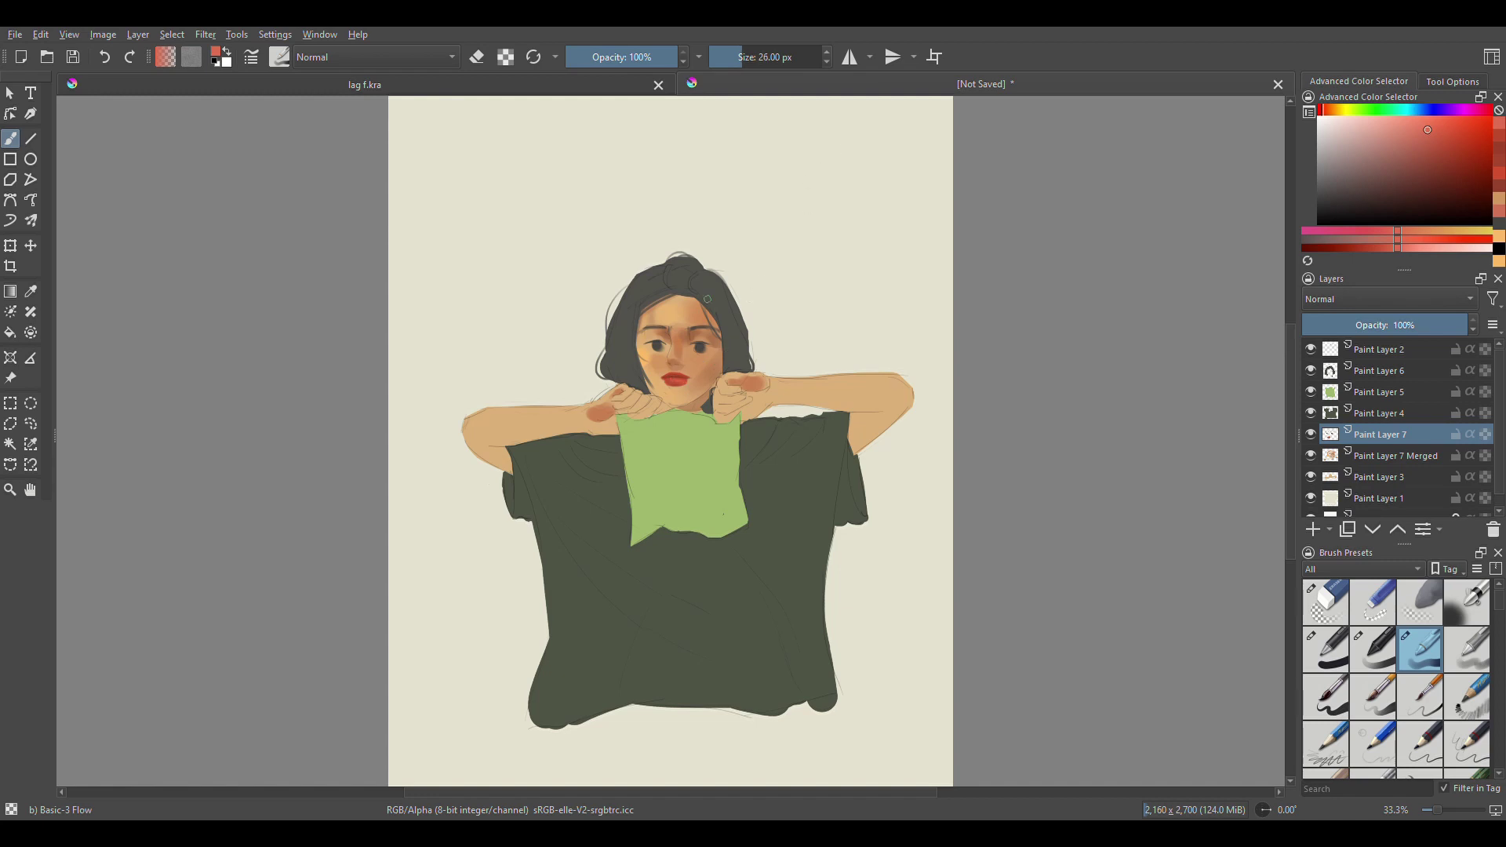
ctrl+click(681, 386)
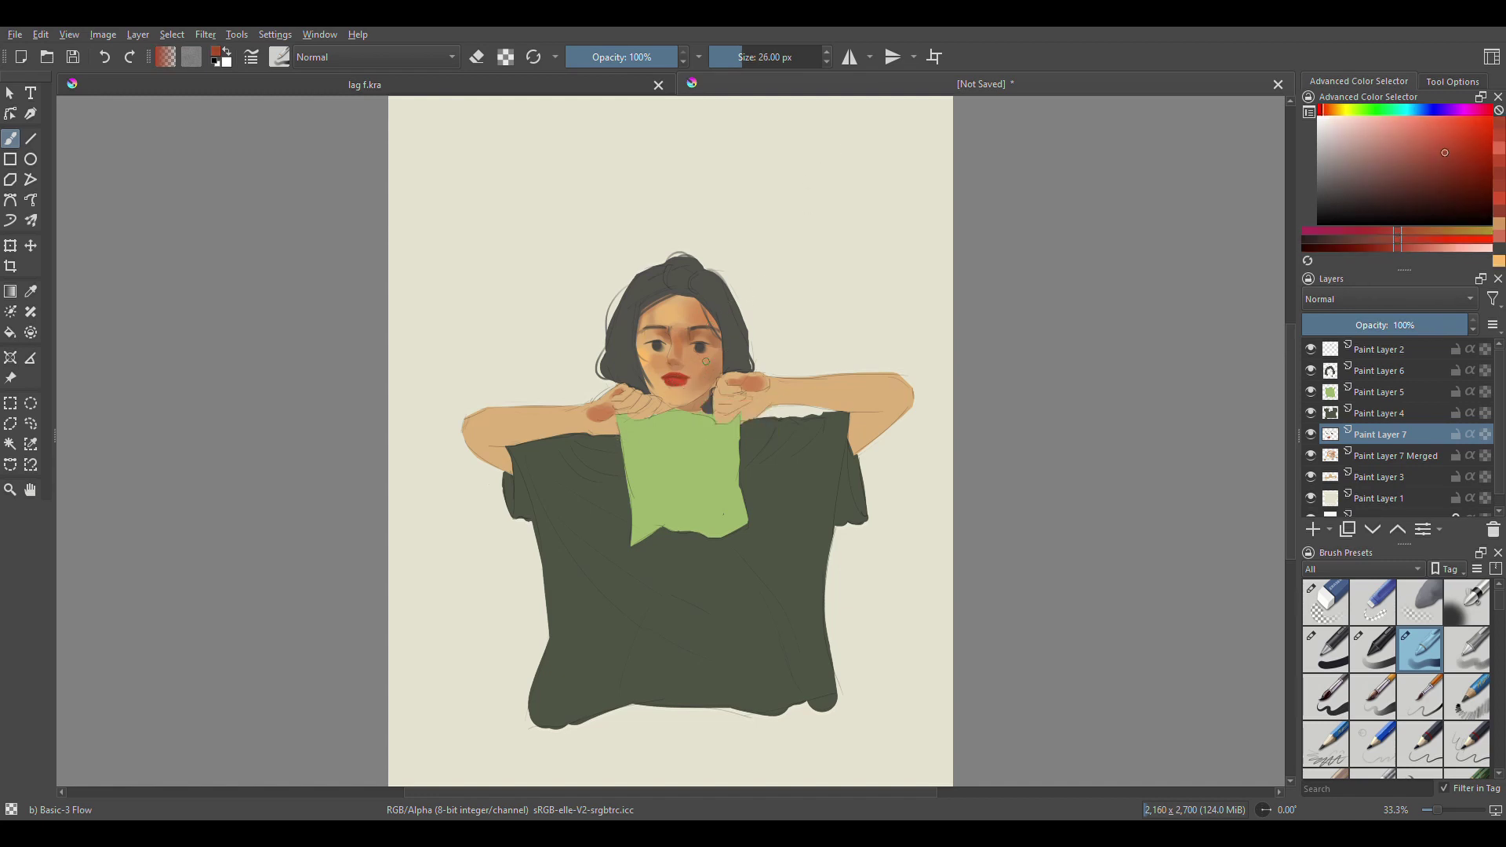
- Touch up the skin around the lips with sampled and lighter orange skin tones
ctrl+click(687, 381)
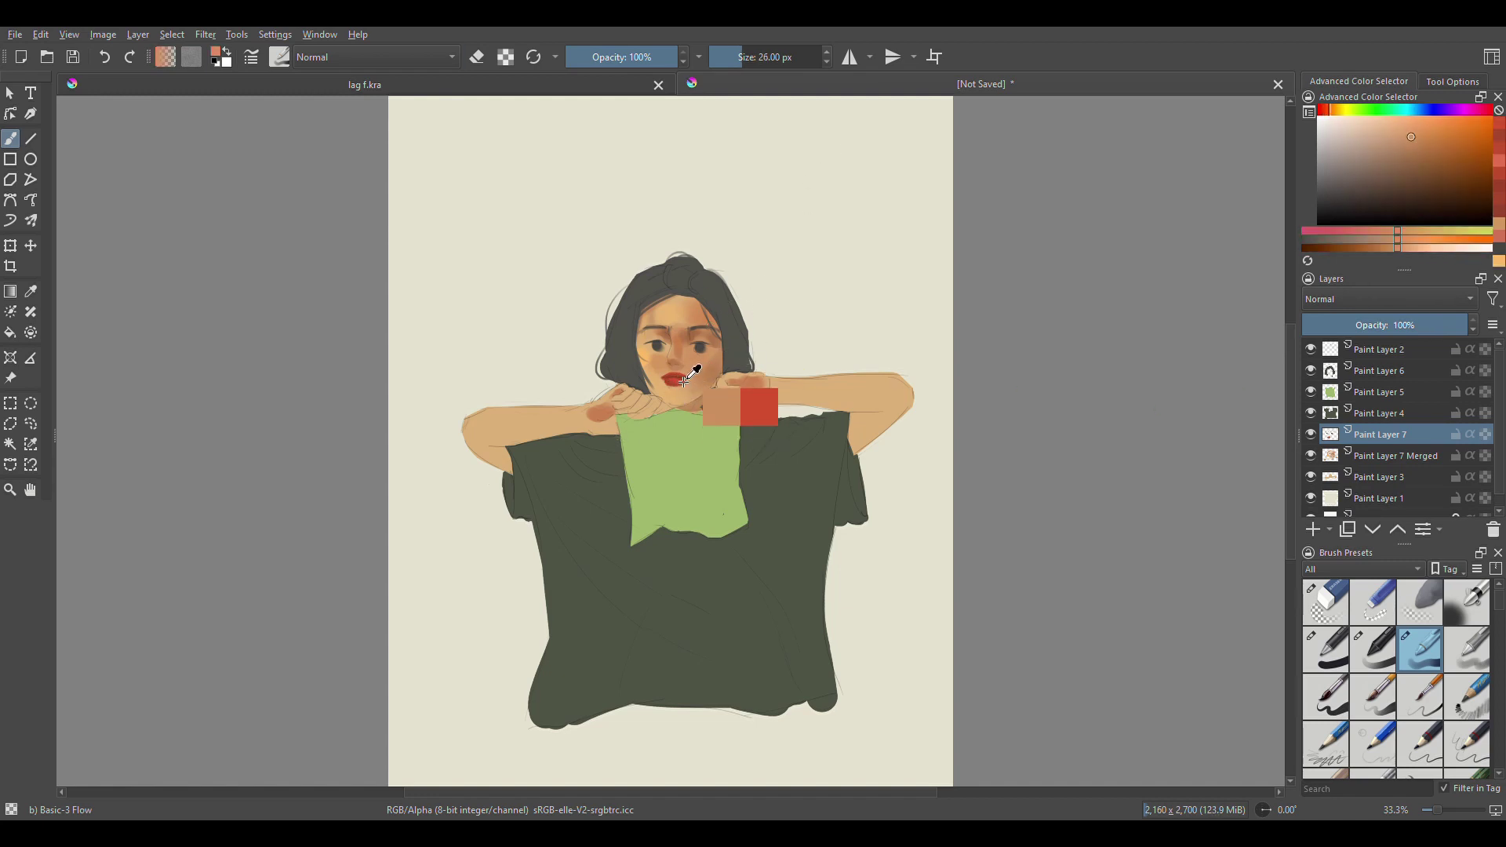
key(e)
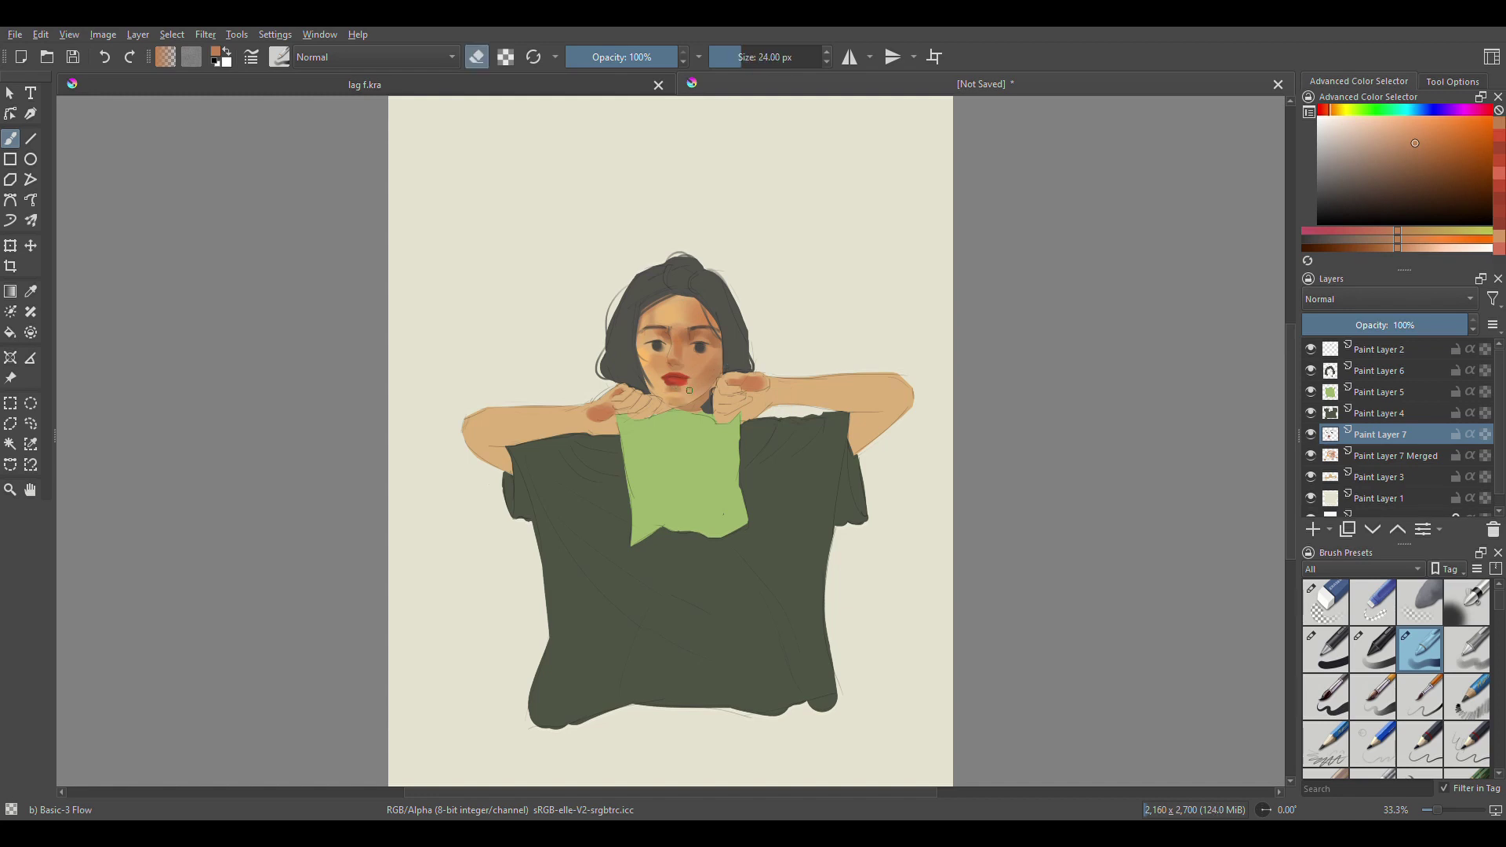
key(e)
ctrl+click(710, 351)
ctrl+click(618, 349)
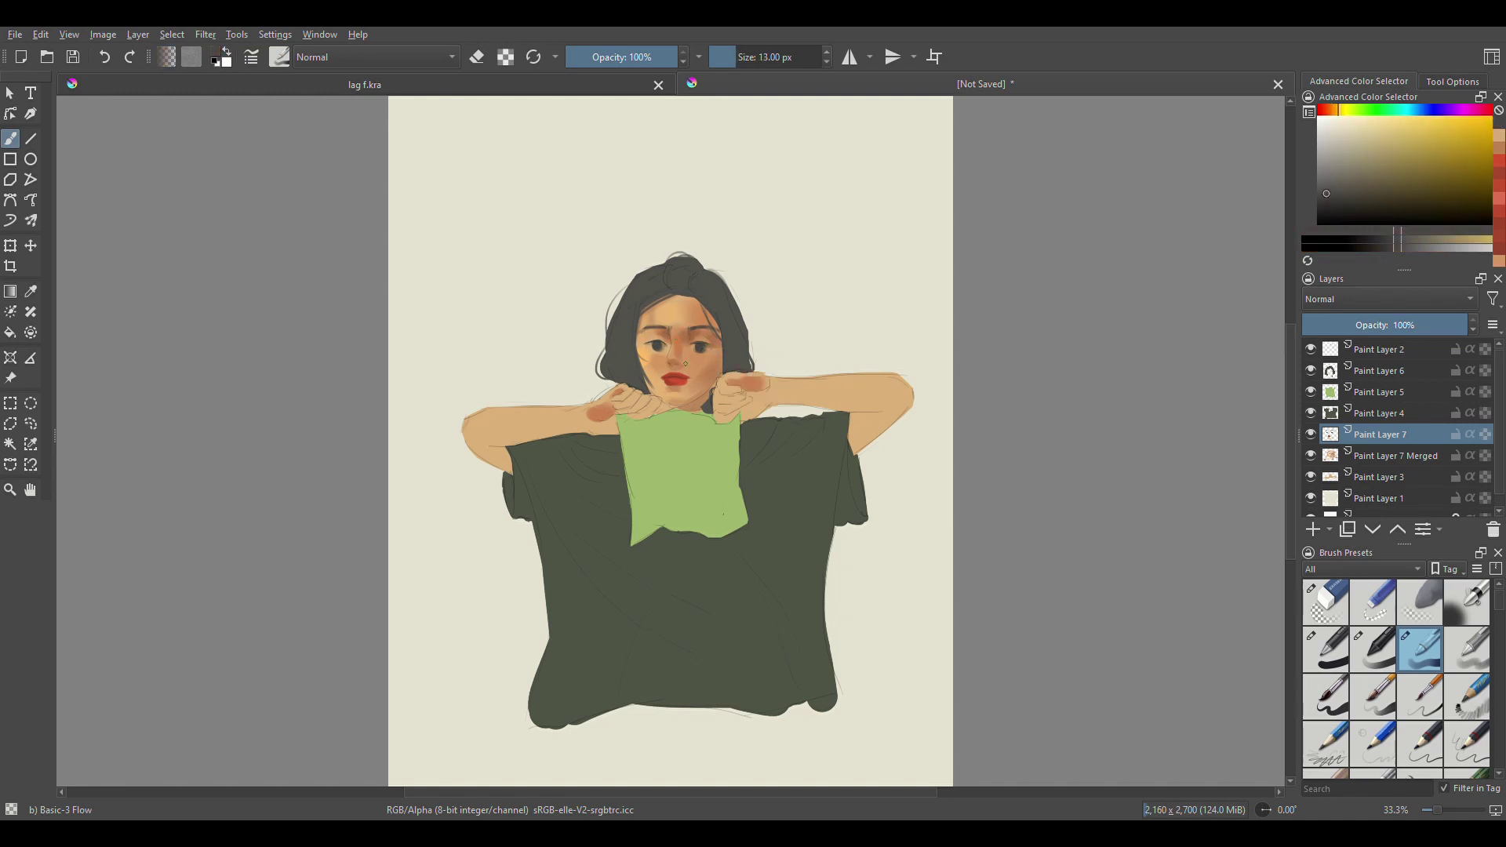
- Sample light skin, pale cream and lip red from the canvas while resizing the brush
ctrl+click(655, 369)
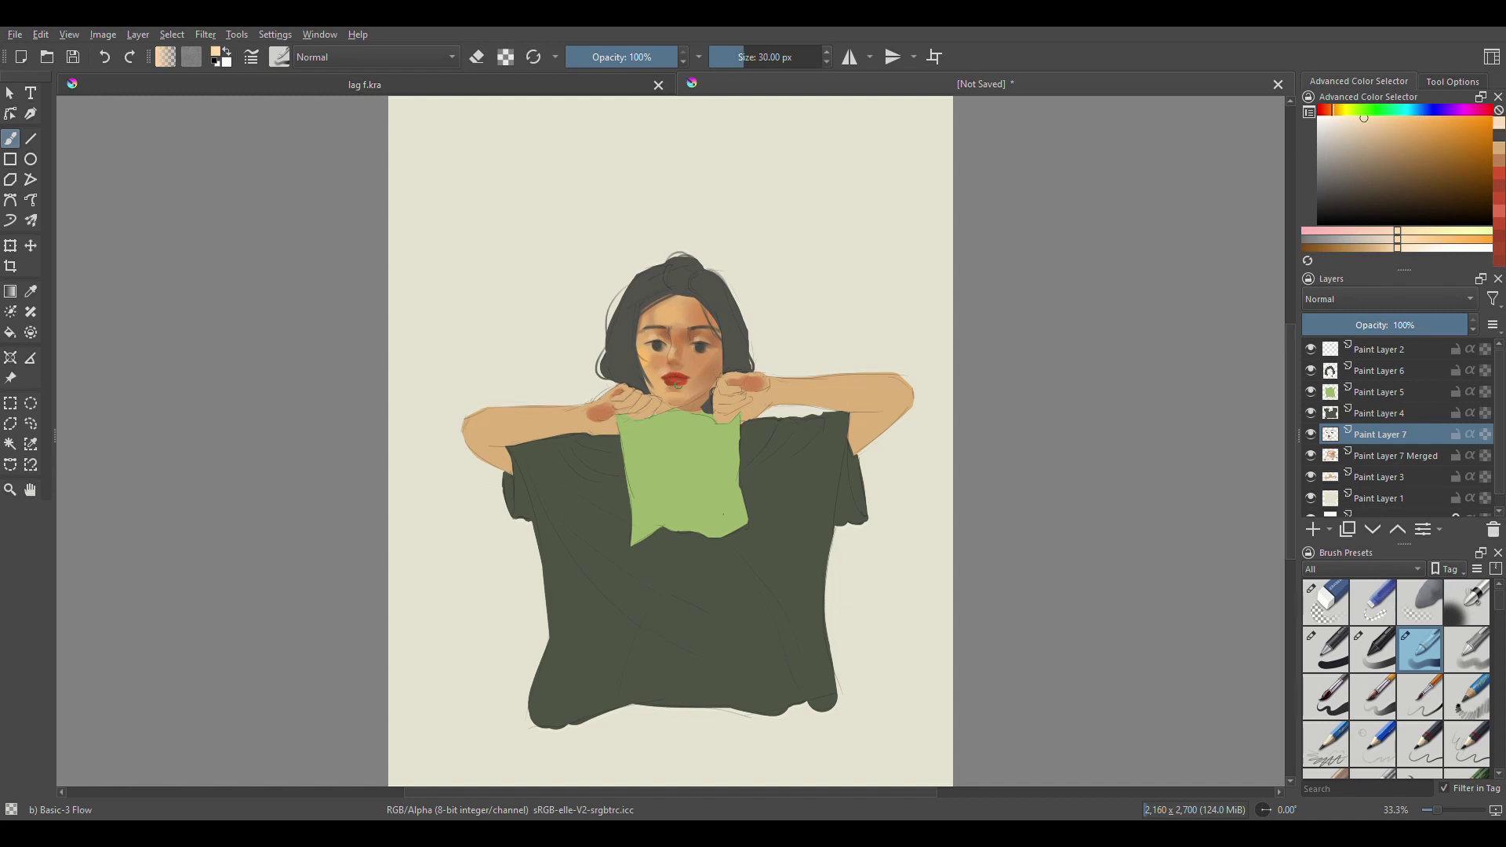
key(bracketleft)
key(bracketleft)
key(bracketleft)
key(bracketleft)
click(1404, 122)
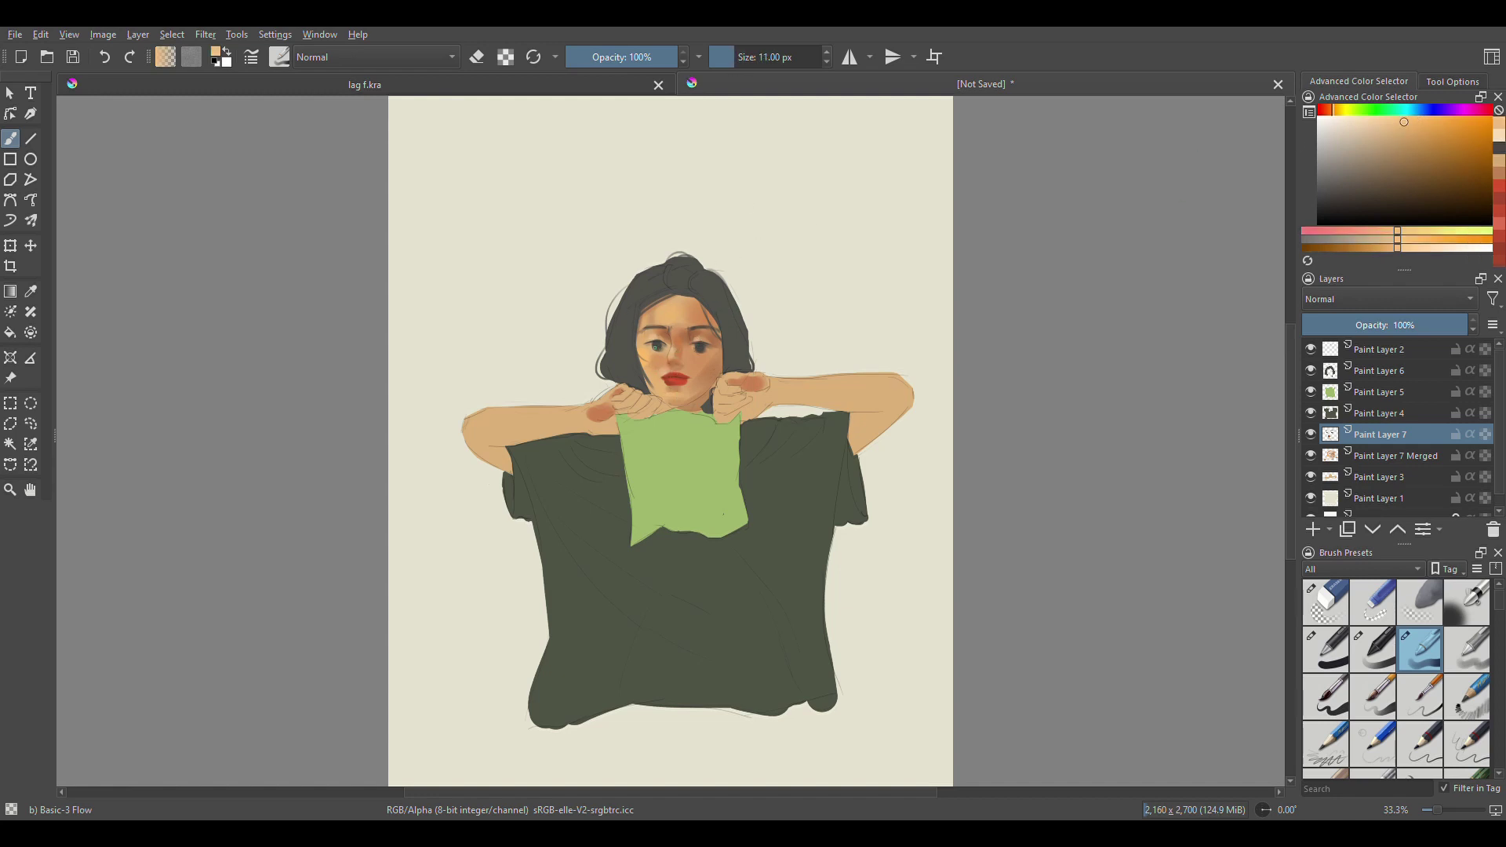
ctrl+click(562, 384)
key(bracketright)
key(bracketright)
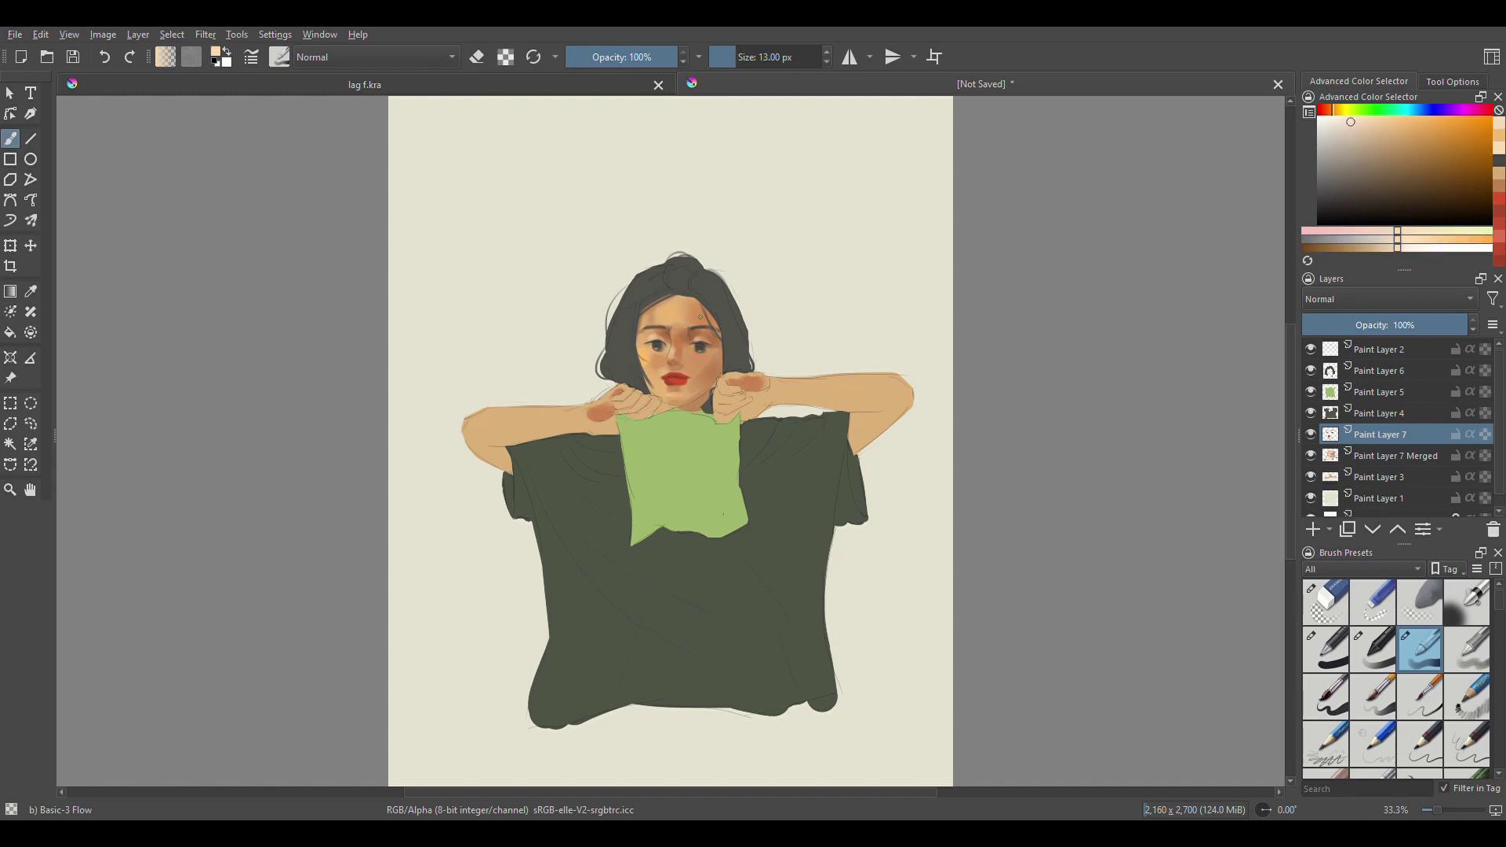
key(e)
ctrl+click(674, 381)
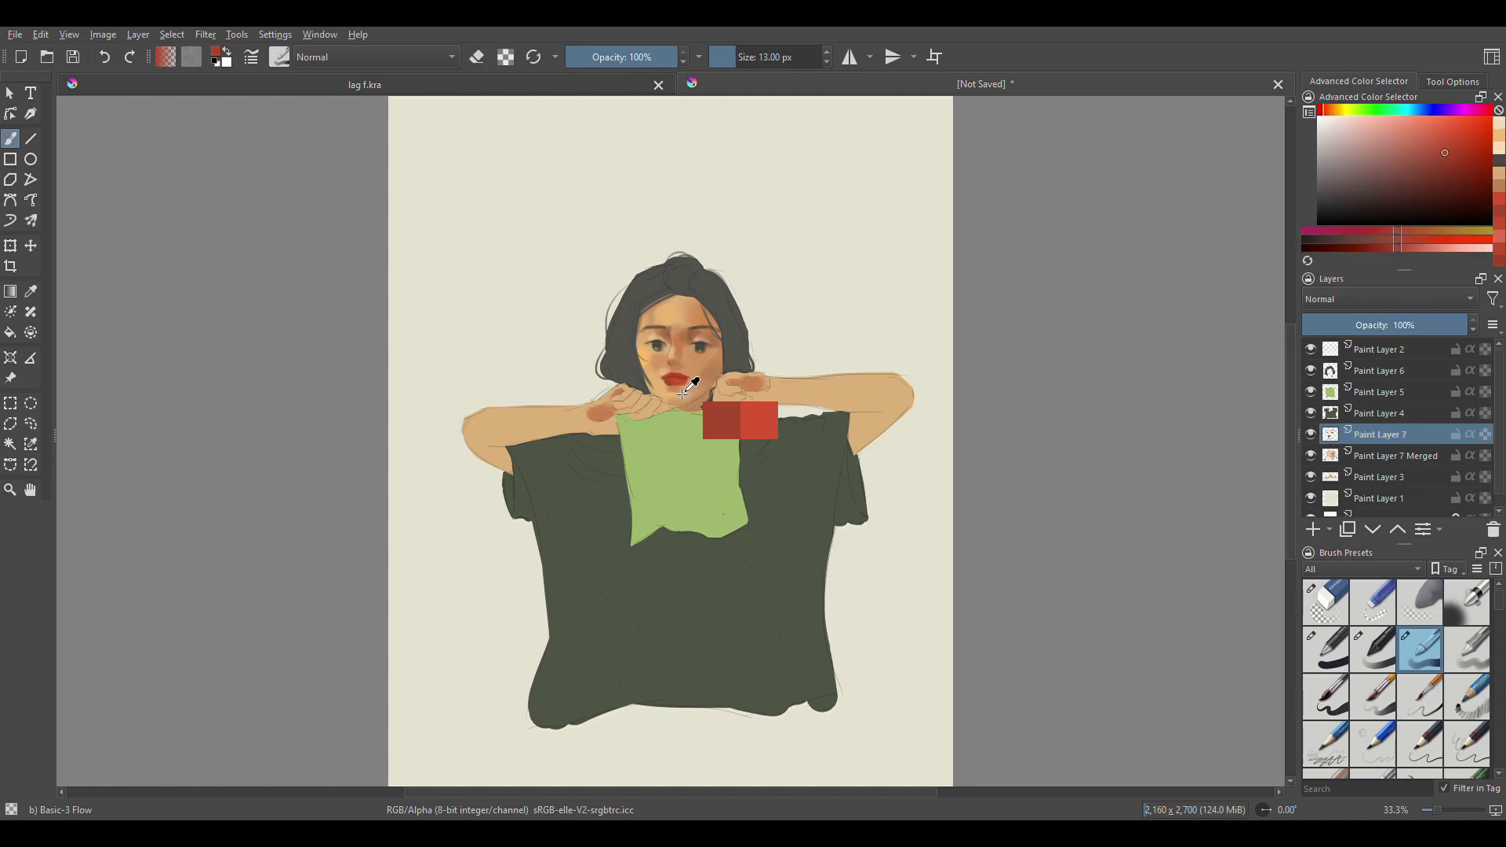
key(e)
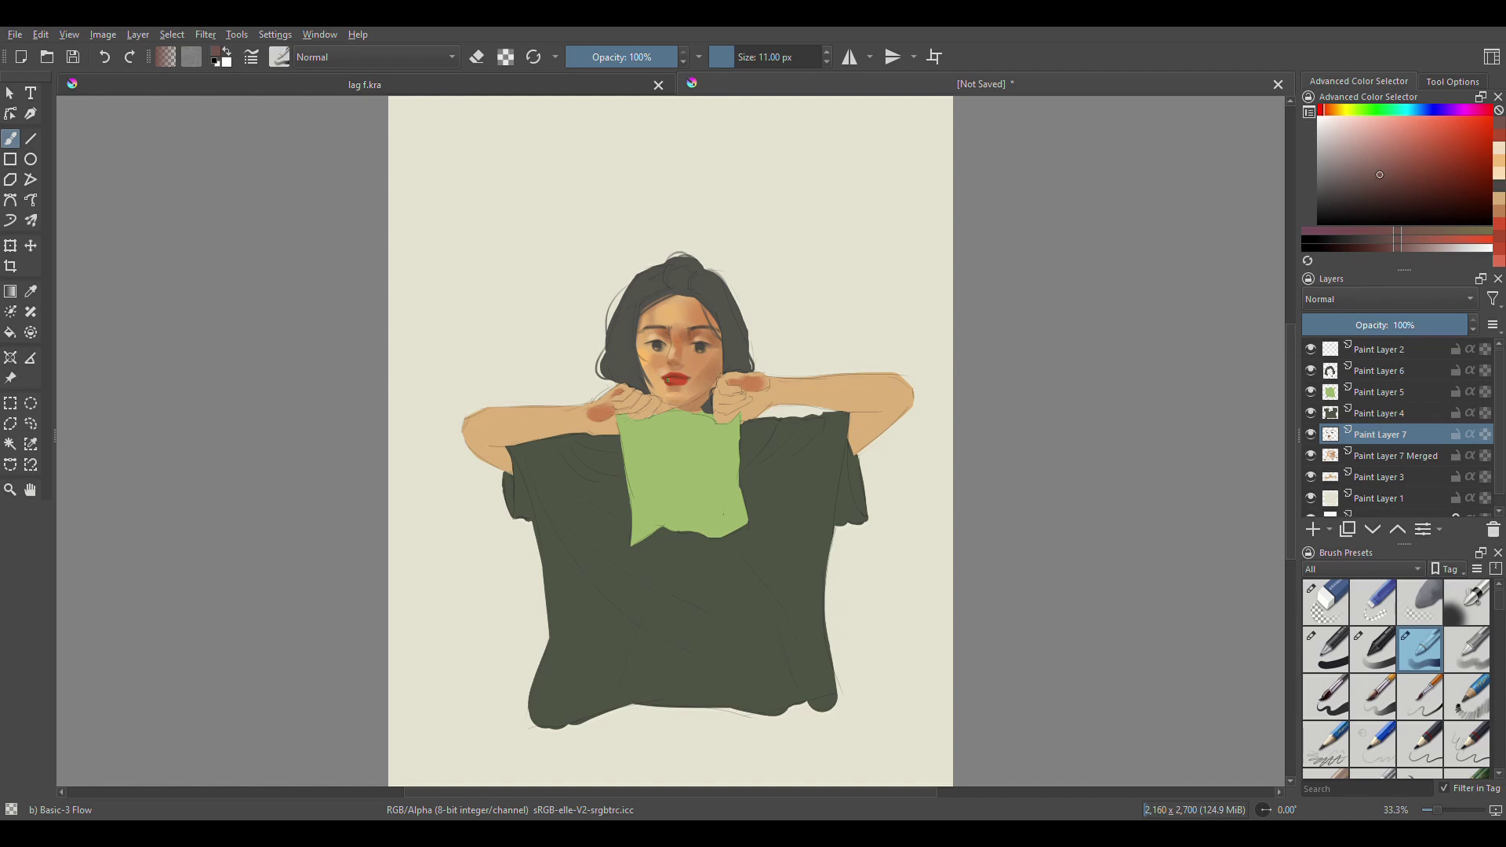
key(bracketright)
key(bracketright)
key(bracketleft)
key(bracketleft)
key(bracketleft)
- Paint a soft reddish blush on the right cheek using the lip red and a larger brush
click(1370, 192)
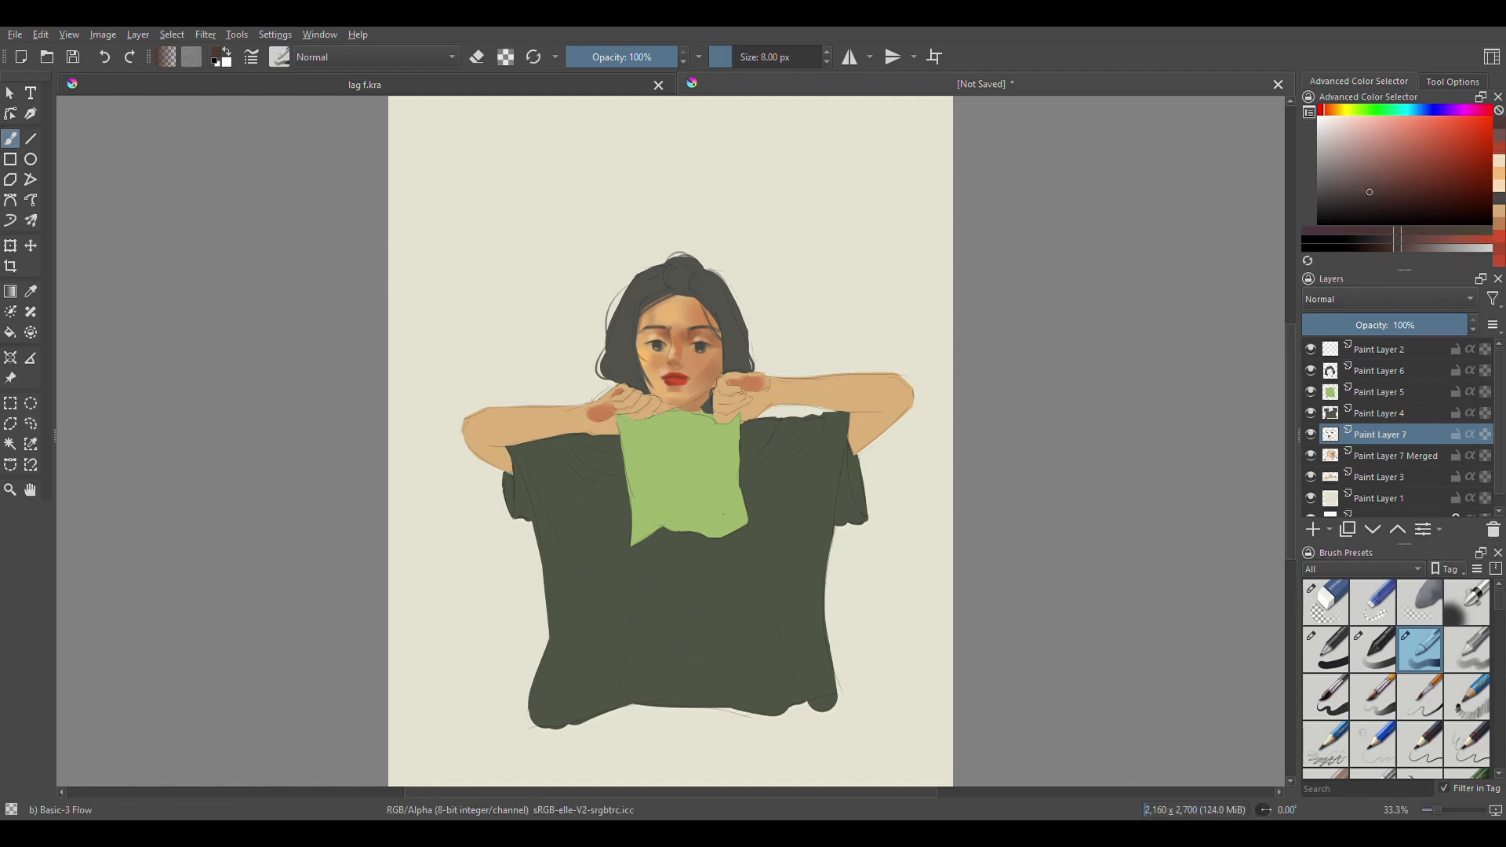
key(bracketright)
key(bracketright)
key(bracketright)
ctrl+click(666, 380)
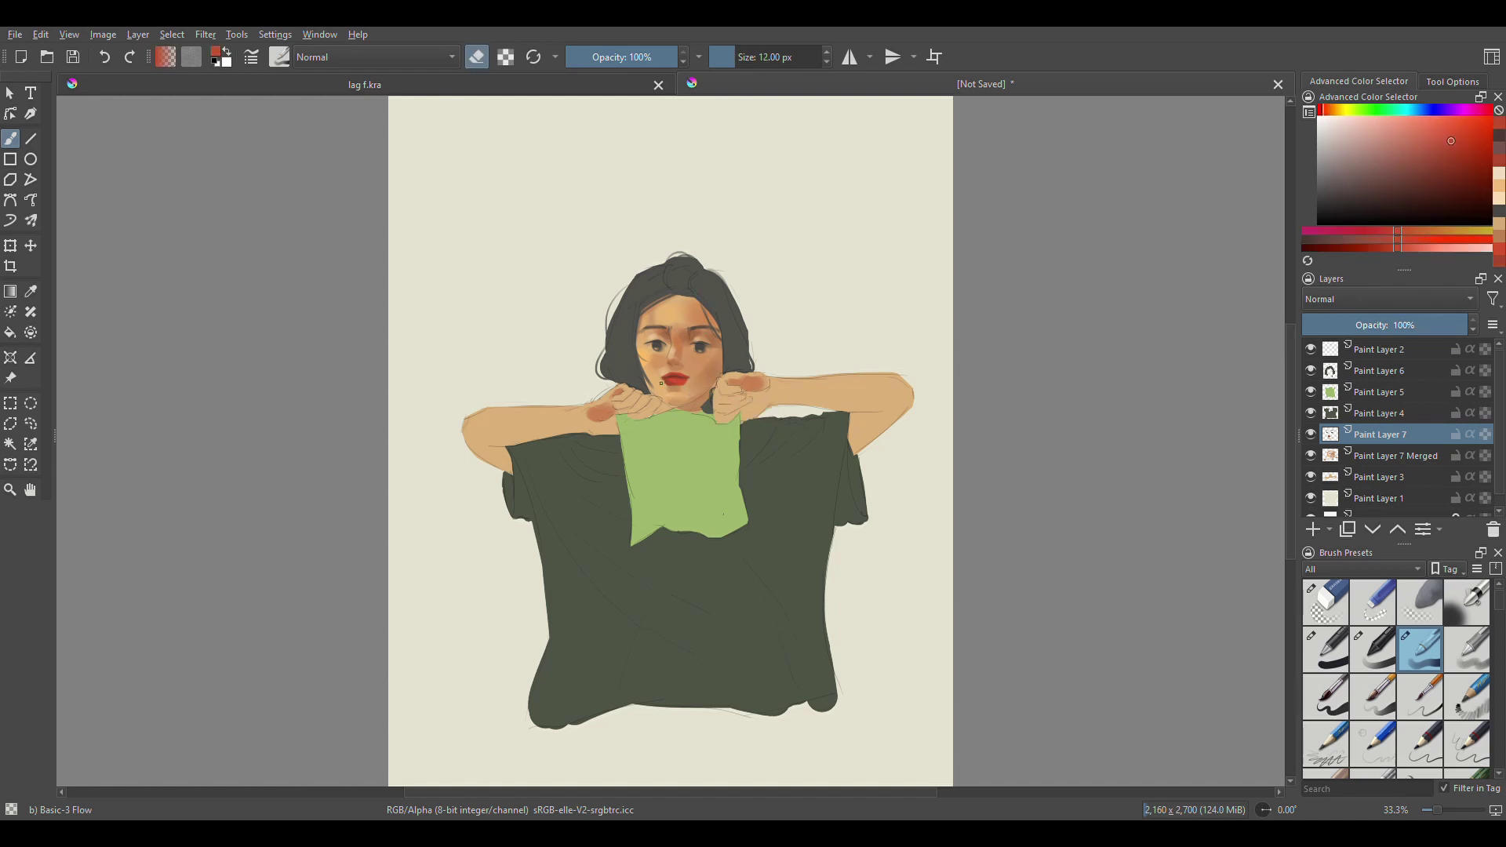
key(bracketright)
key(bracketright)
key(bracketright)
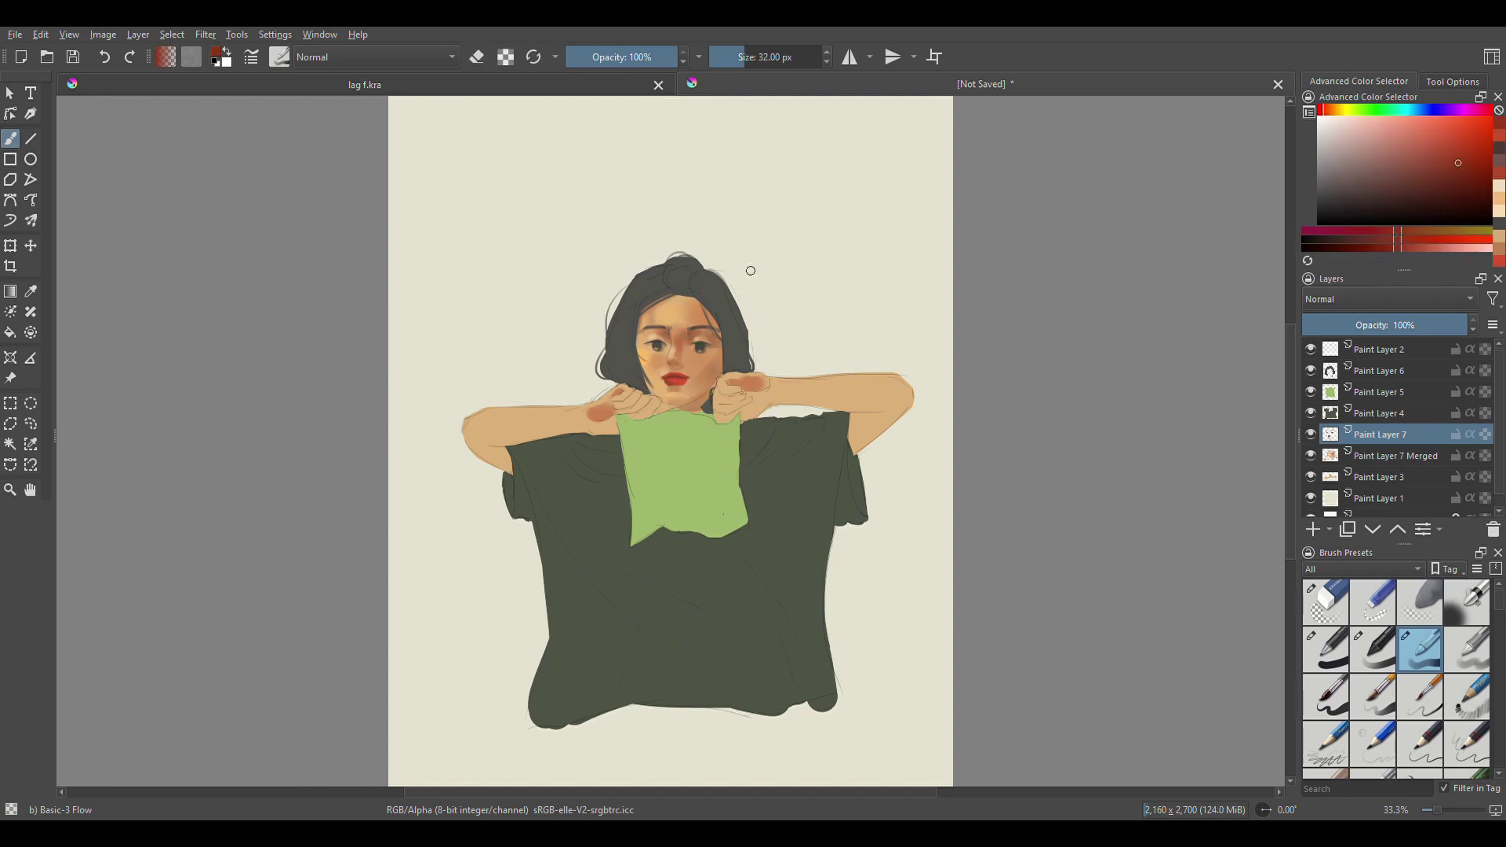
key(bracketright)
key(bracketright)
key(bracketright)
drag(730, 345, 699, 373)
key(bracketleft)
key(bracketleft)
key(bracketleft)
- Sample orange and redder skin tones from the face and shift the colour toward orange
ctrl+click(734, 362)
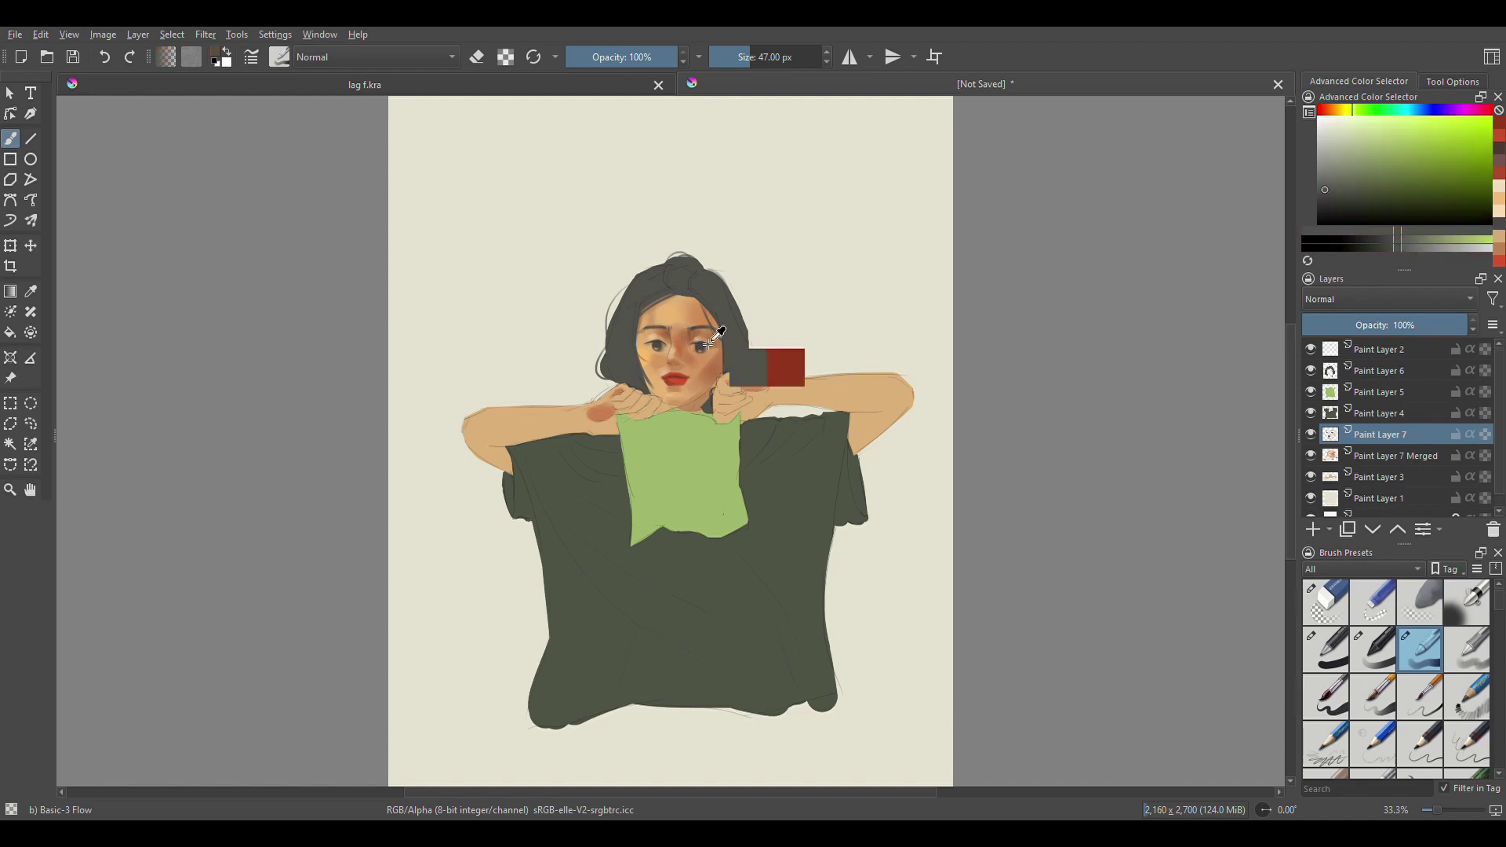
key(bracketleft)
key(bracketleft)
key(bracketleft)
key(bracketleft)
key(bracketleft)
key(bracketleft)
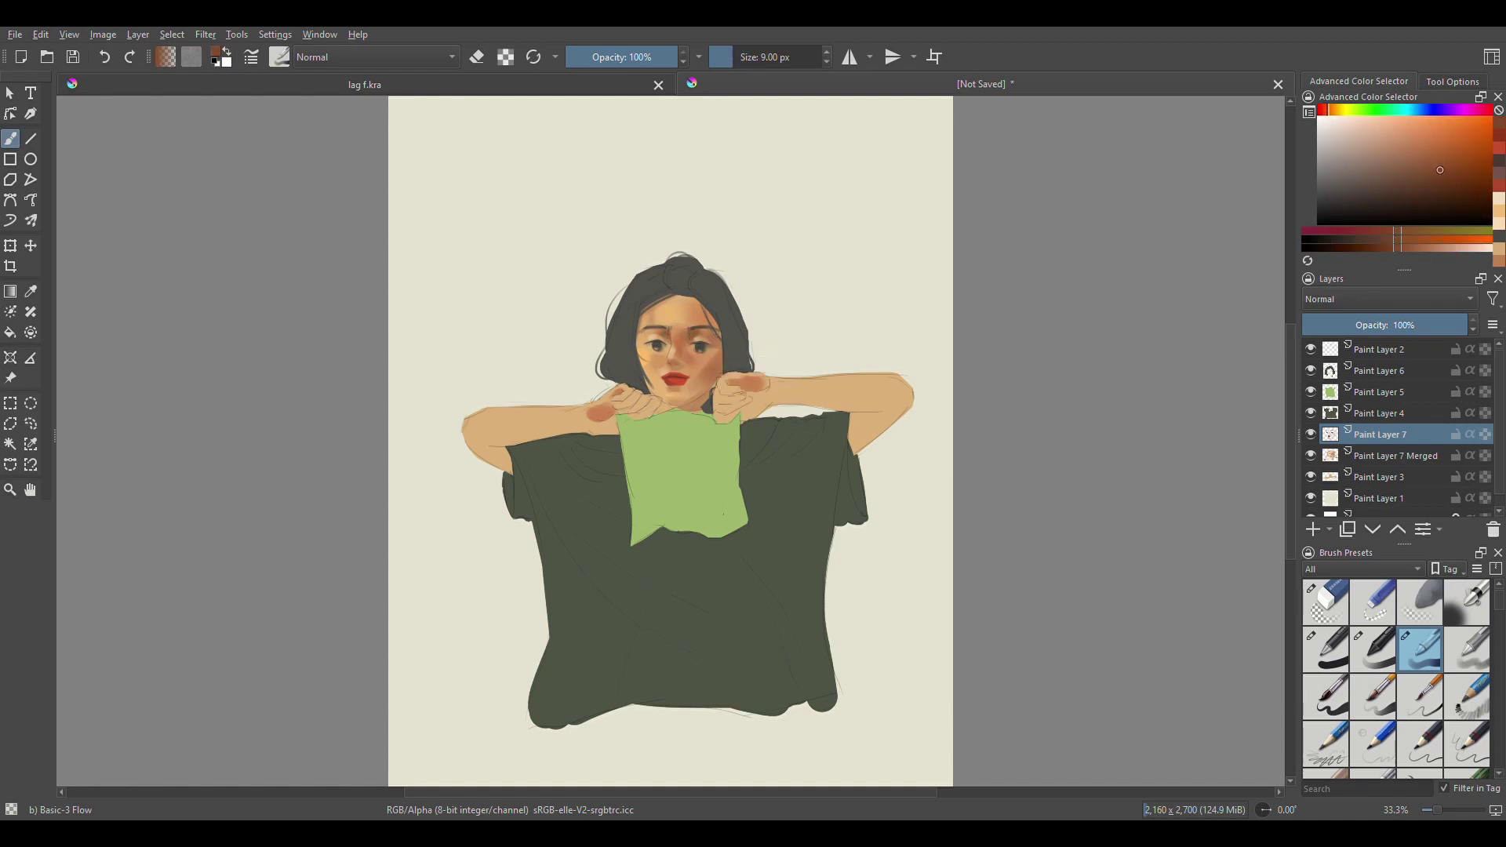
ctrl+click(669, 366)
key(bracketright)
key(bracketright)
key(bracketright)
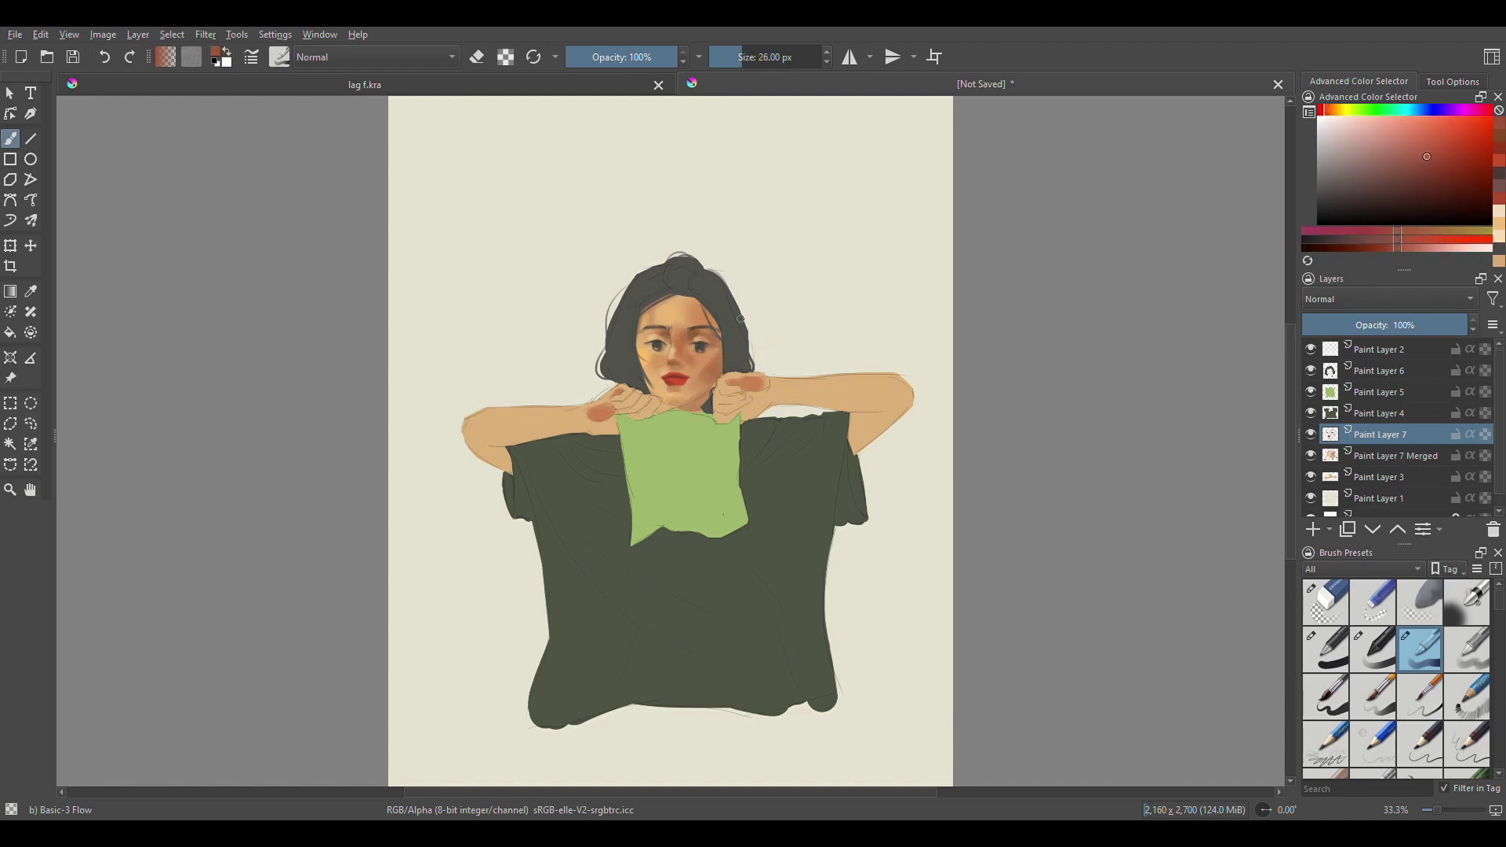
key(bracketright)
key(bracketright)
key(bracketright)
click(1330, 114)
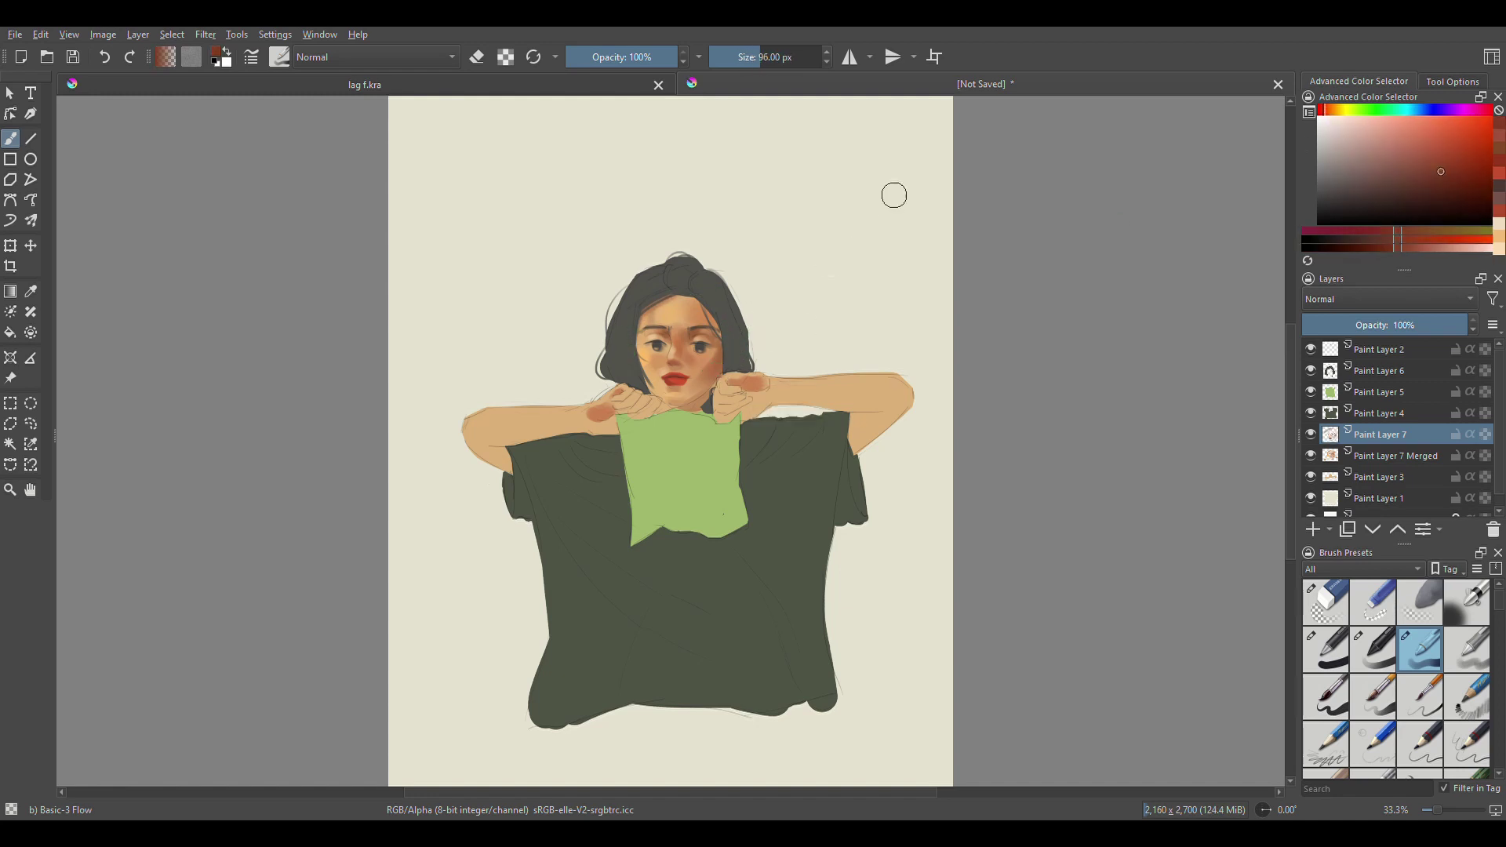
- Shade the right and left forearms with darker skin-tone strokes
key(bracketright)
key(bracketright)
key(bracketright)
key(bracketleft)
drag(906, 392, 753, 392)
key(bracketleft)
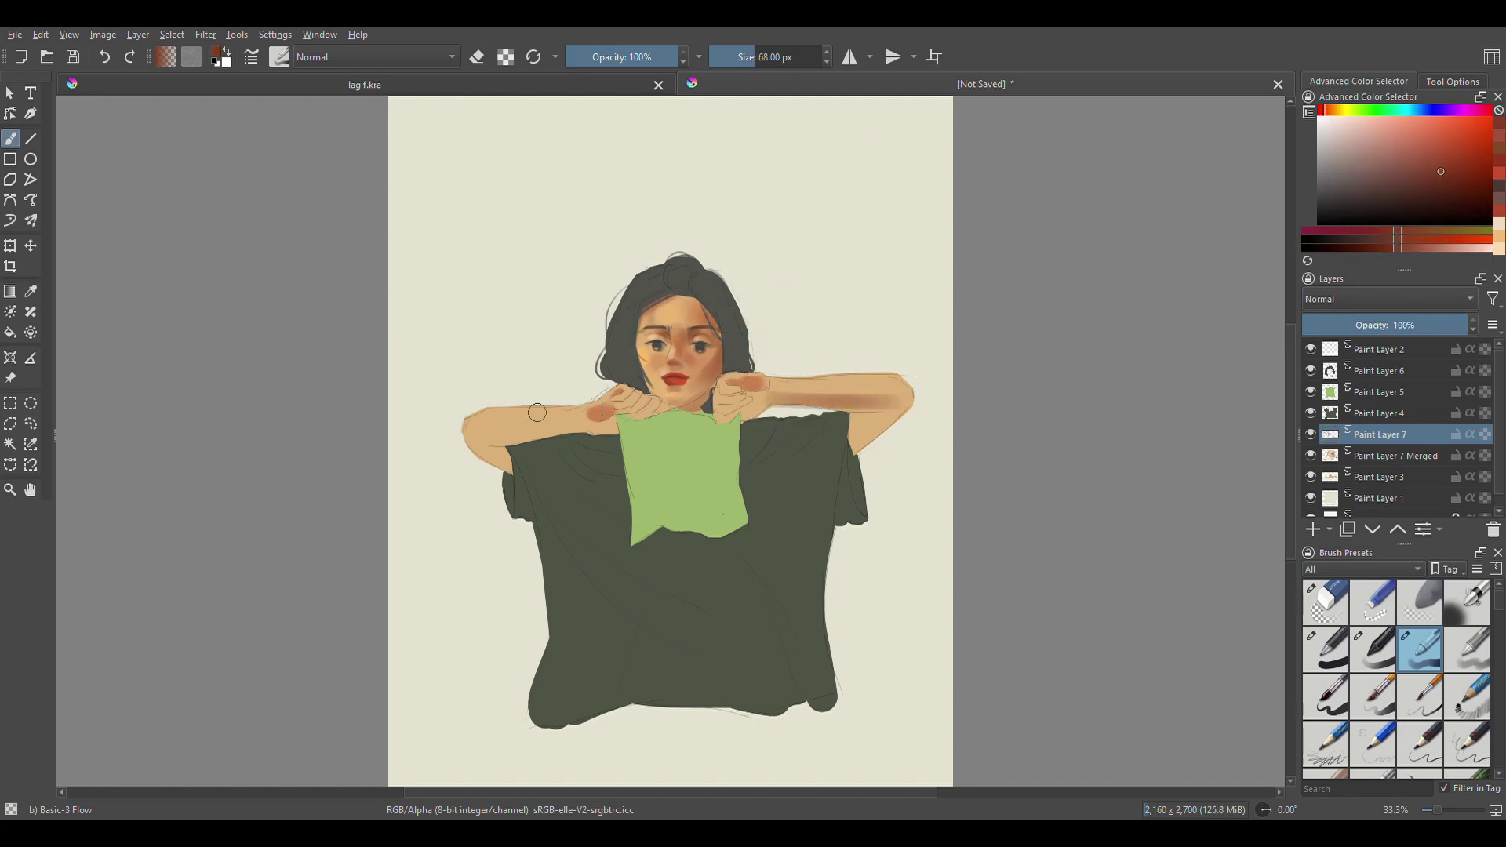
mouse_move(471, 436)
mouse_down()
mouse_move(585, 420)
mouse_move(631, 438)
mouse_move(558, 433)
mouse_up()
- Resize the brush for the hand, sample the arm's skin tone and choose a darker orange-brown
key(bracketleft)
key(bracketleft)
key(bracketright)
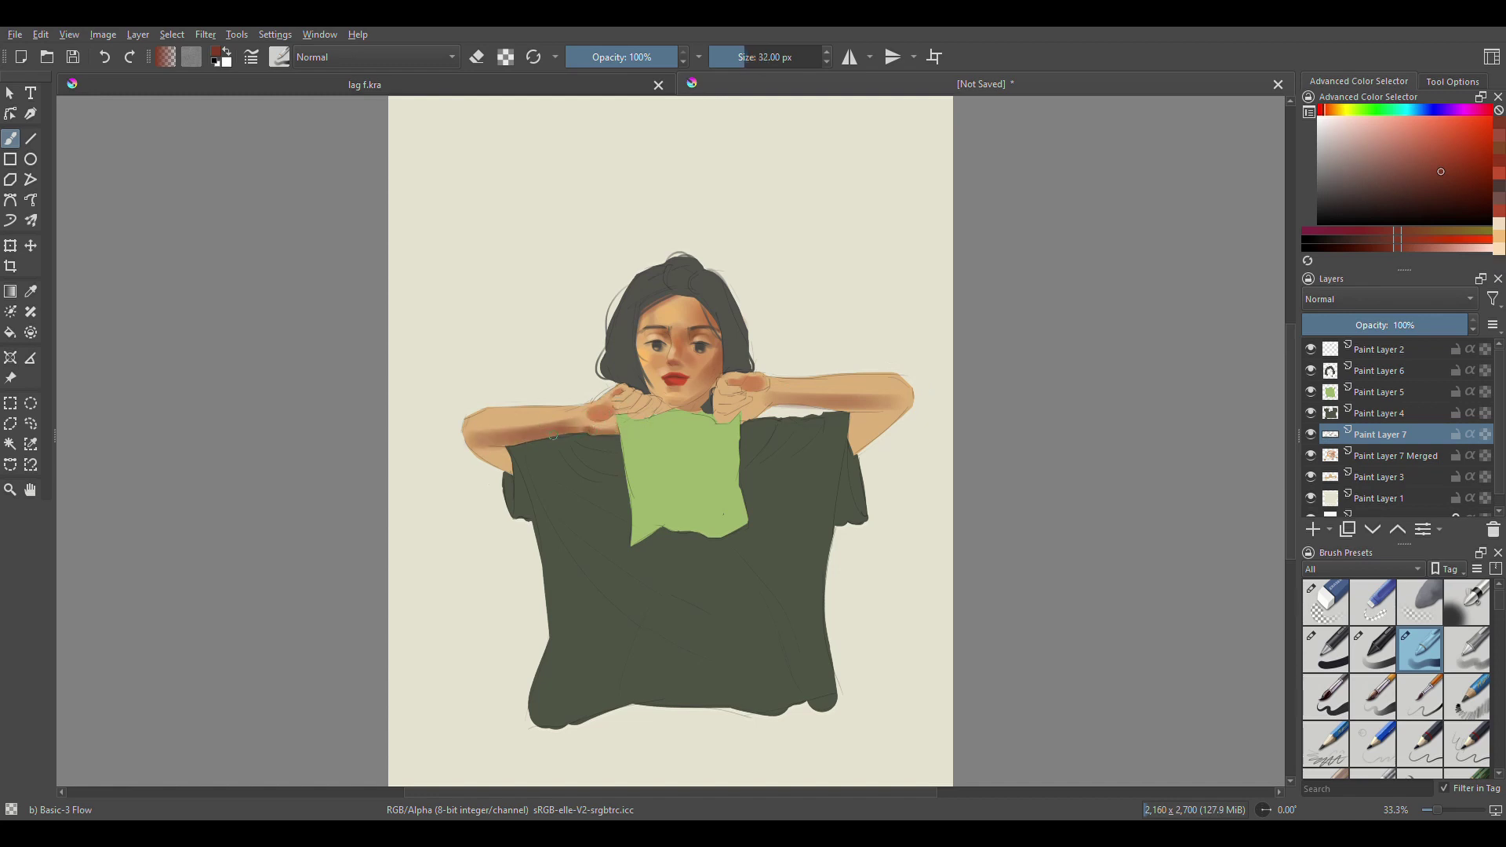
key(bracketright)
key(bracketleft)
key(bracketleft)
key(bracketleft)
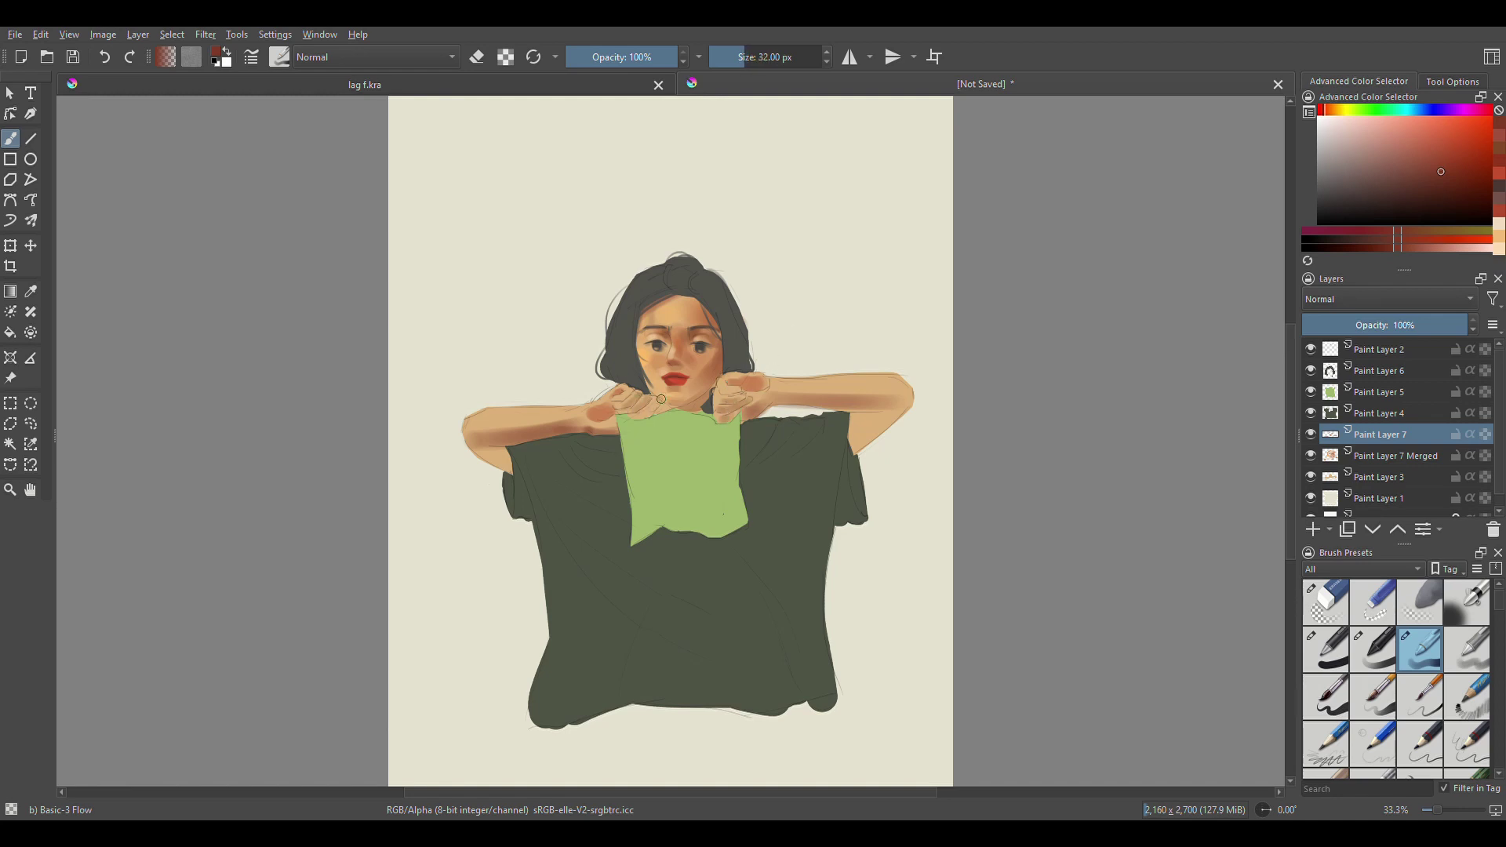
key(bracketleft)
key(bracketleft)
key(bracketright)
key(bracketright)
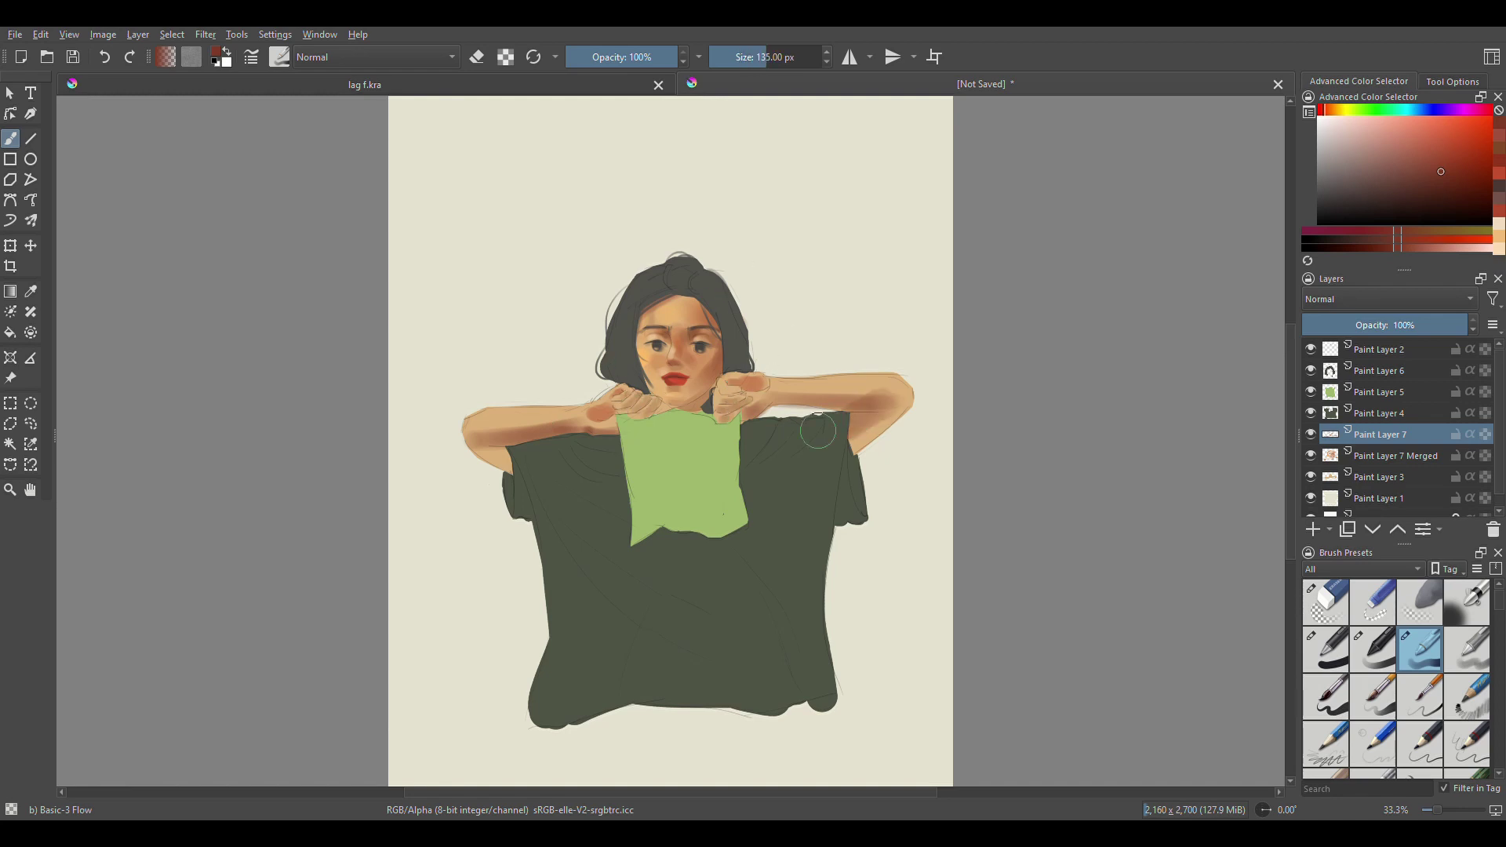
key(bracketright)
key(bracketright)
key(bracketleft)
ctrl+click(875, 390)
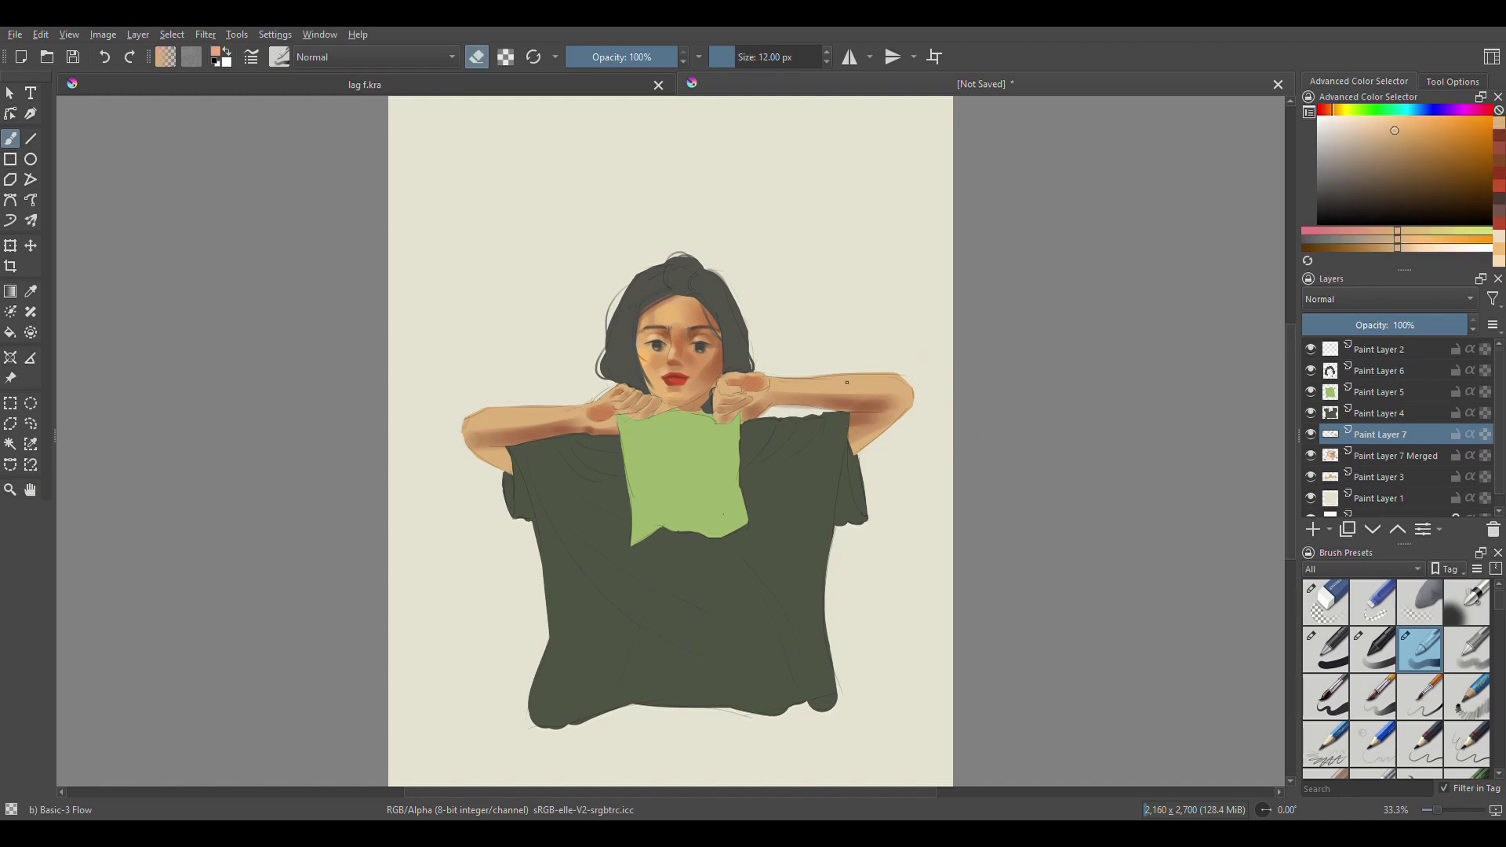
key(e)
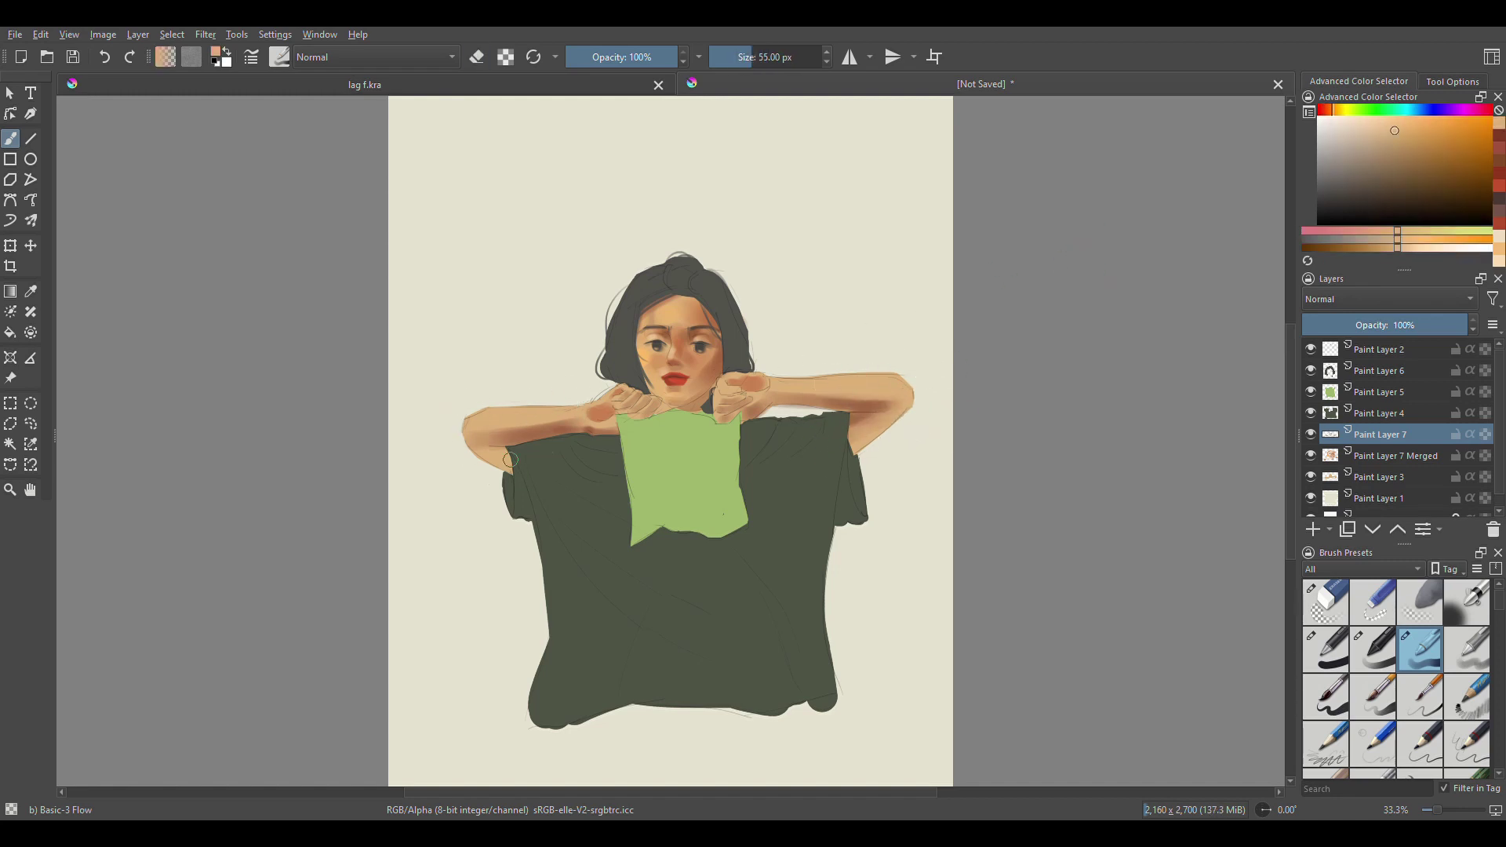
ctrl+click(506, 457)
- Add a new empty Paint Layer 8 above the Paint Layer 7 Merged layer
scroll(459, 469, down, 3)
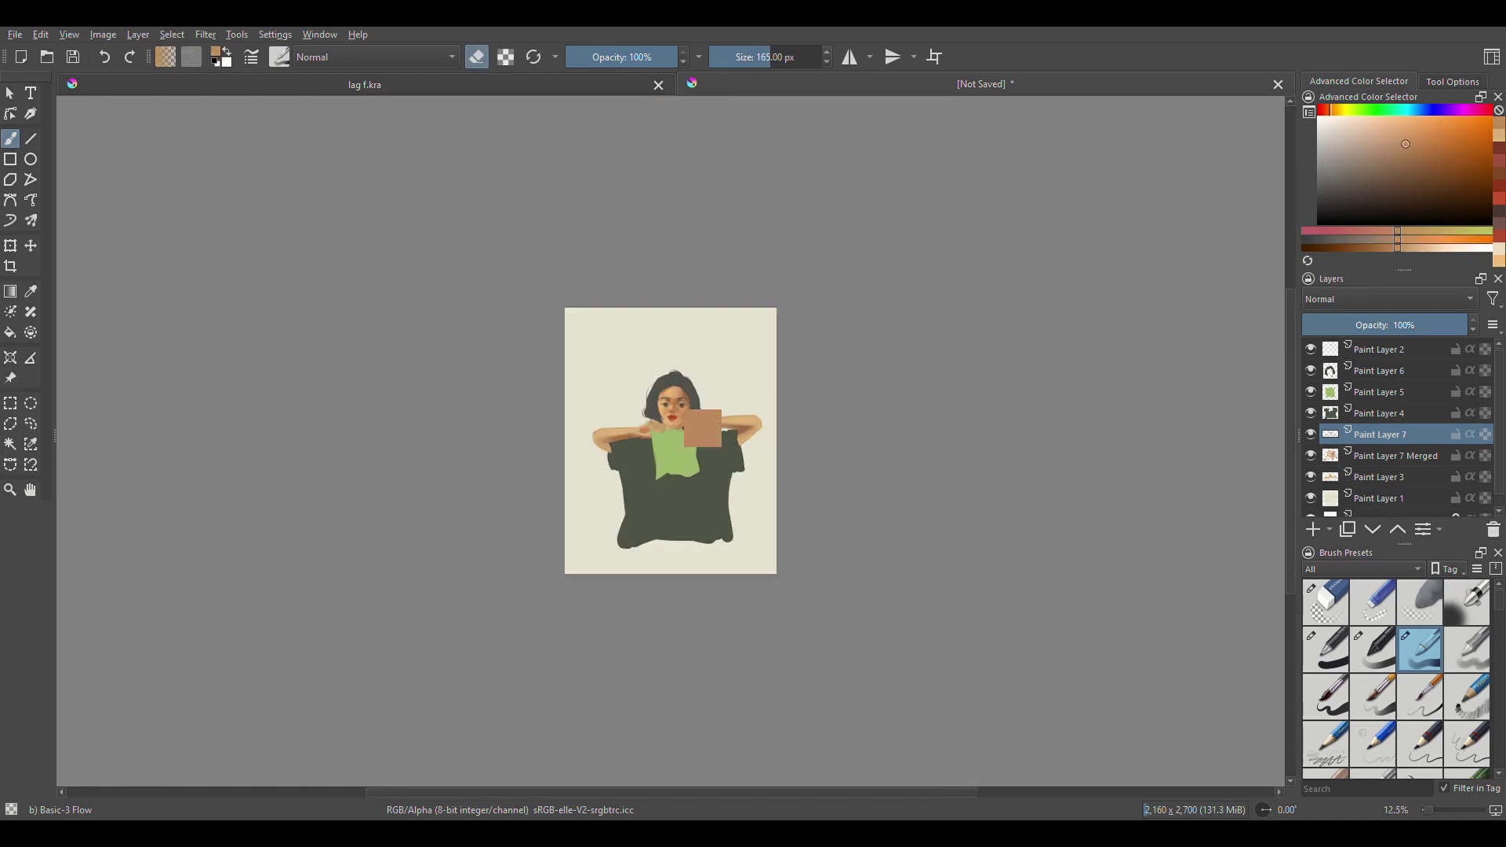
scroll(653, 296, up, 1)
scroll(653, 296, up, 2)
click(1308, 377)
click(1312, 529)
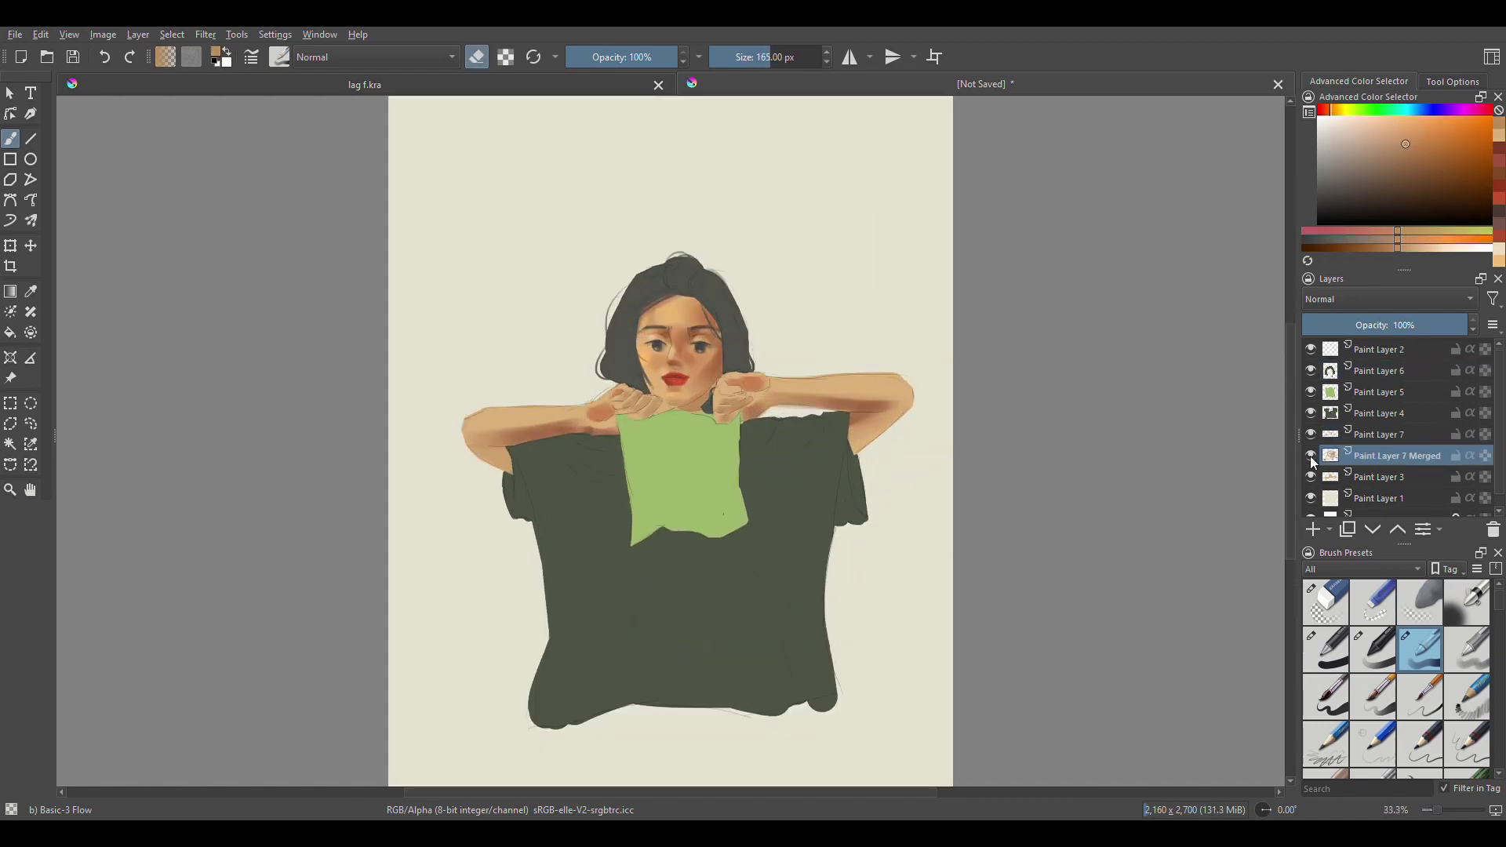
- Erase the orange strip along the left arm
click(1420, 119)
key(e)
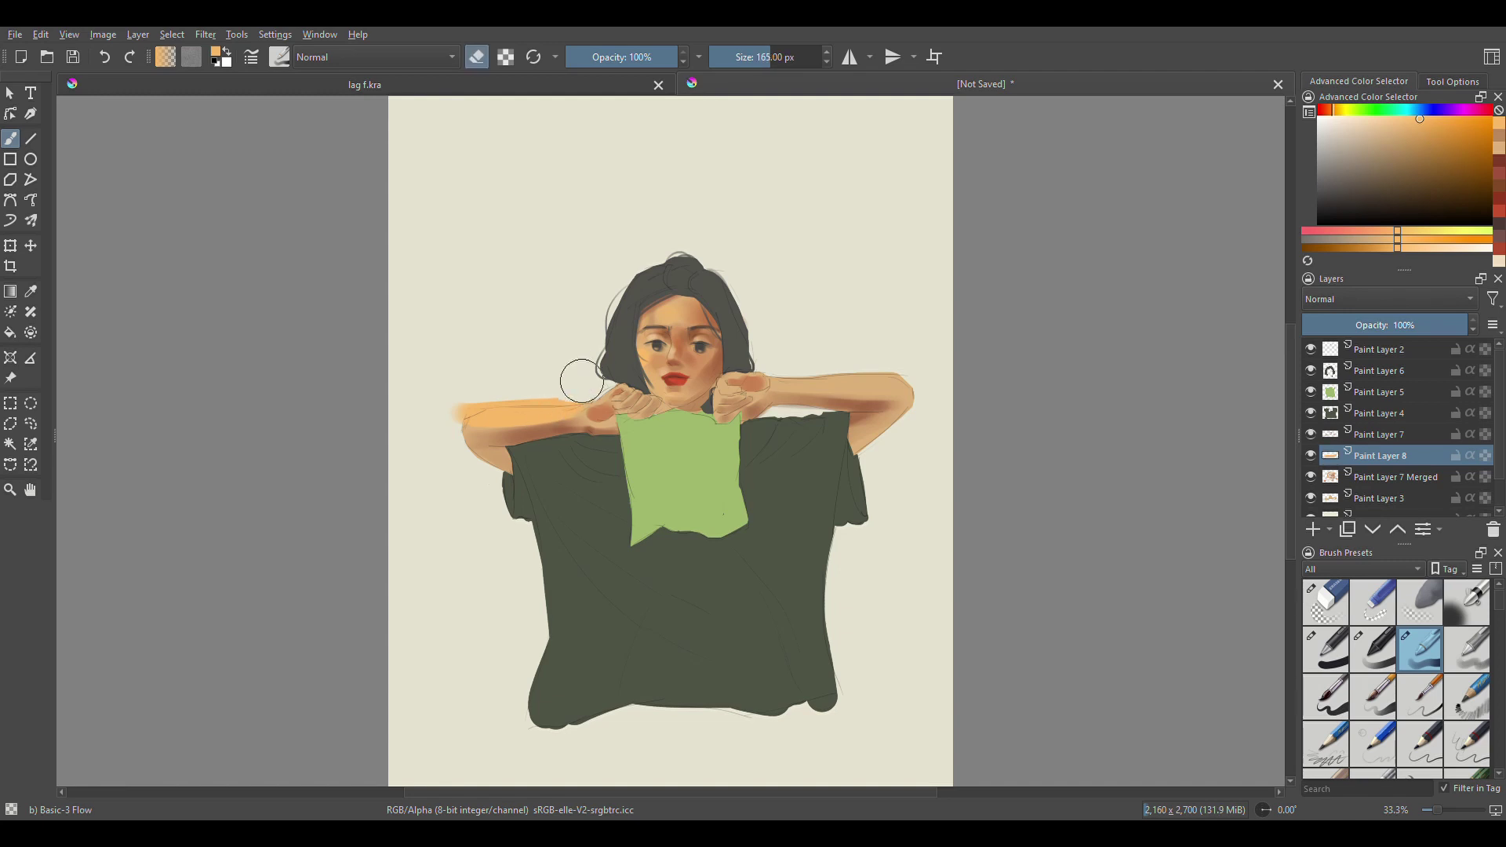
drag(444, 404, 569, 437)
key(e)
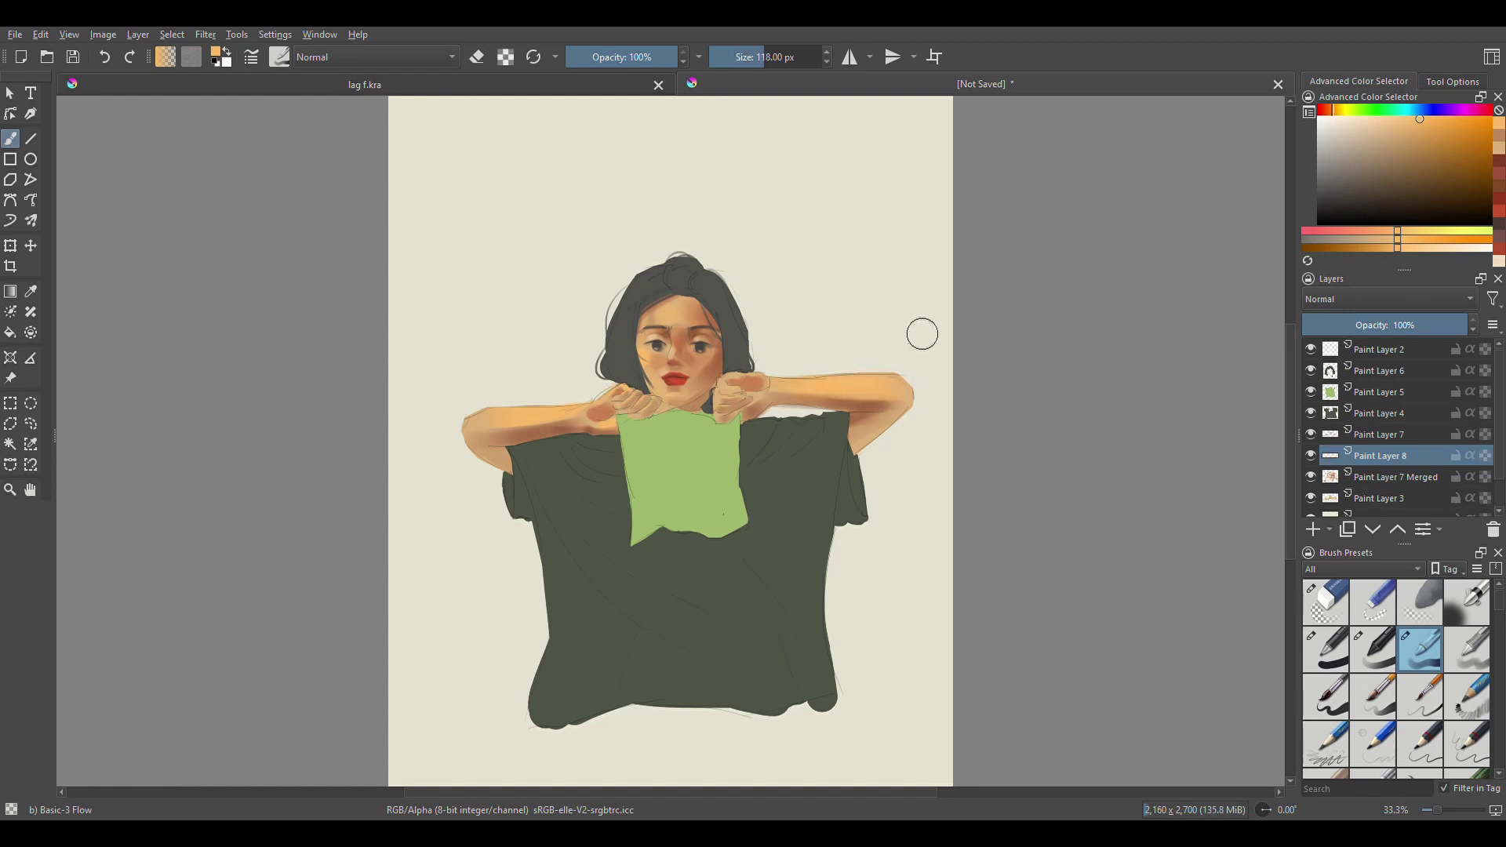
key(e)
- Paint redder orange light along the top of the right forearm
click(1439, 124)
key(e)
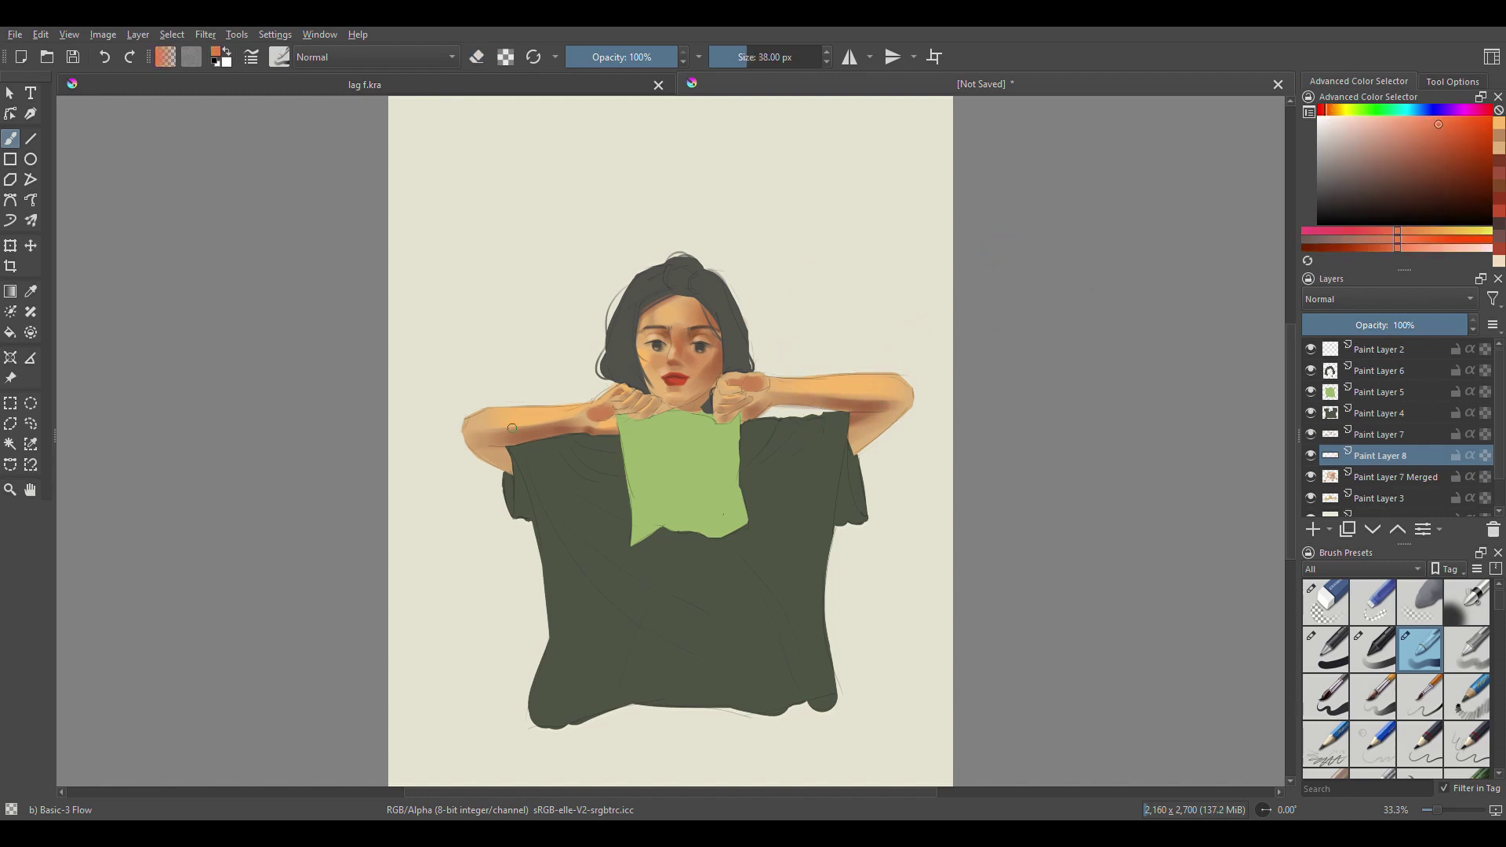
key(])
drag(887, 391, 765, 391)
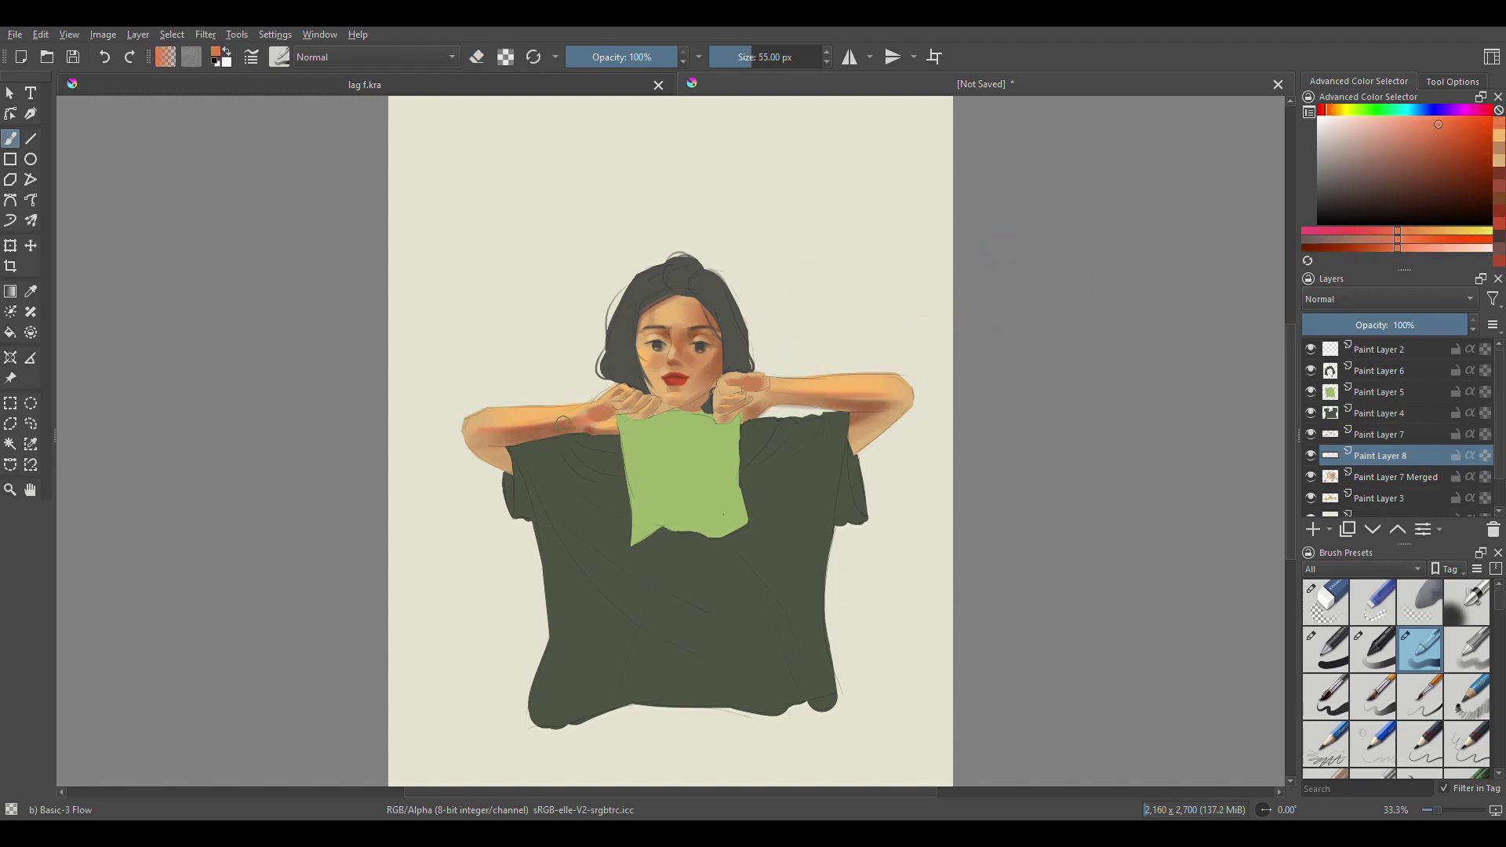
key(])
key(])
key(e)
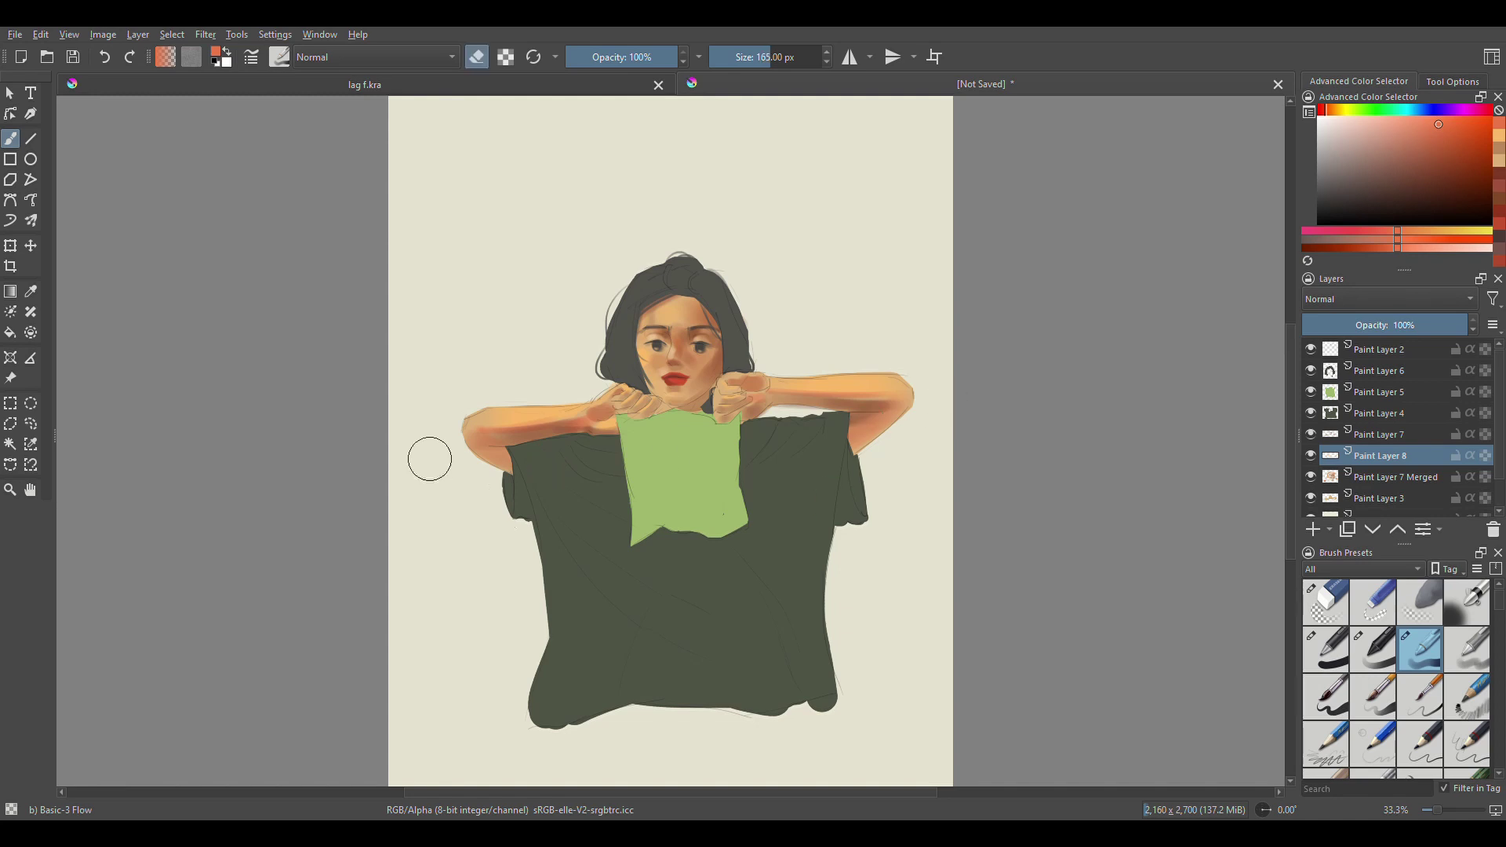
key(e)
- Reshape the right hand with darker, light orange and muted lip-red tones using a smaller brush
key([)
key([)
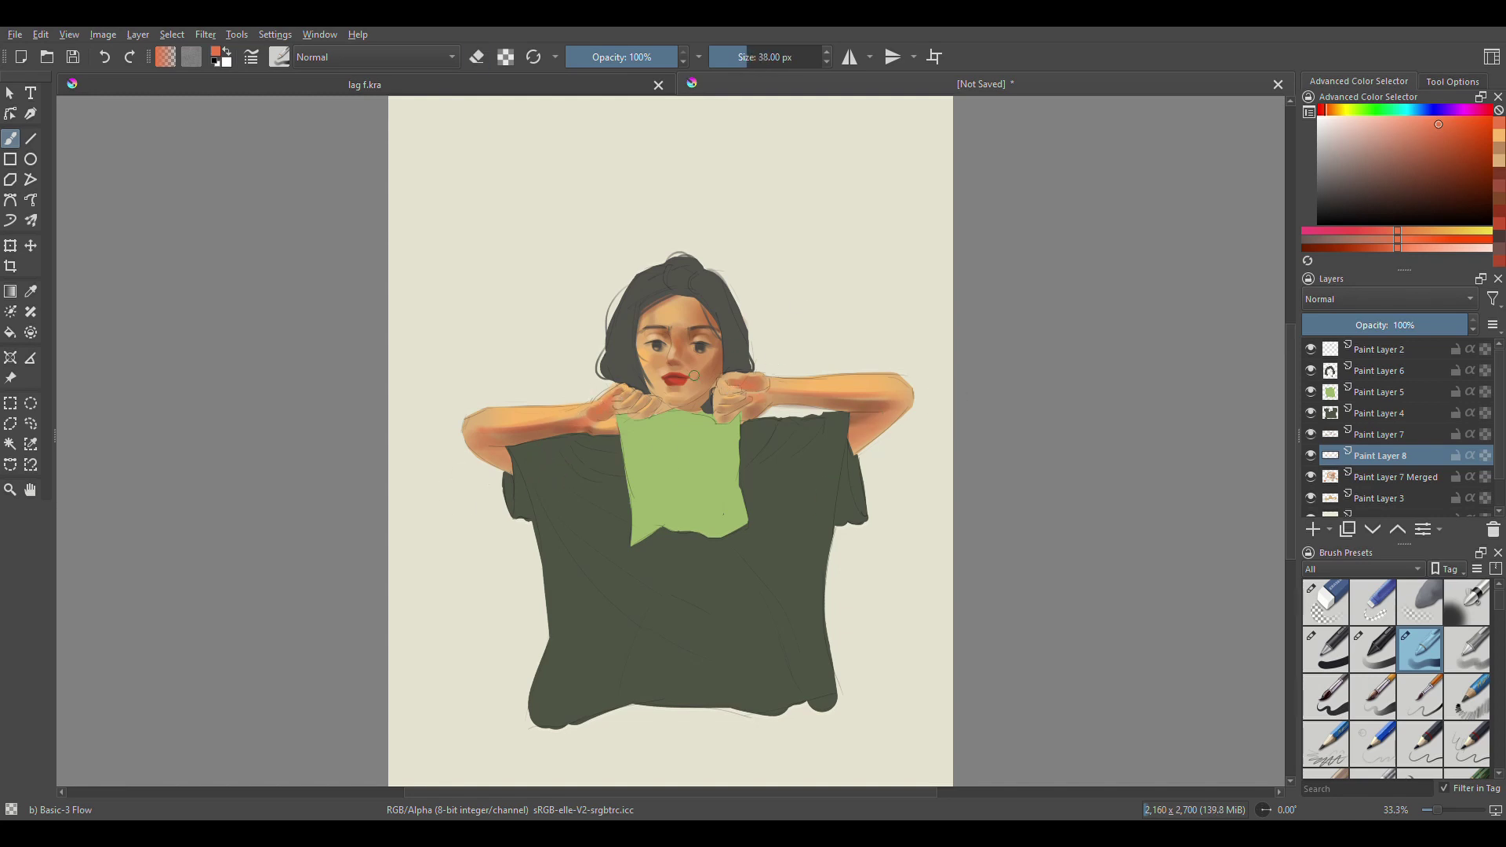
click(1429, 157)
key([)
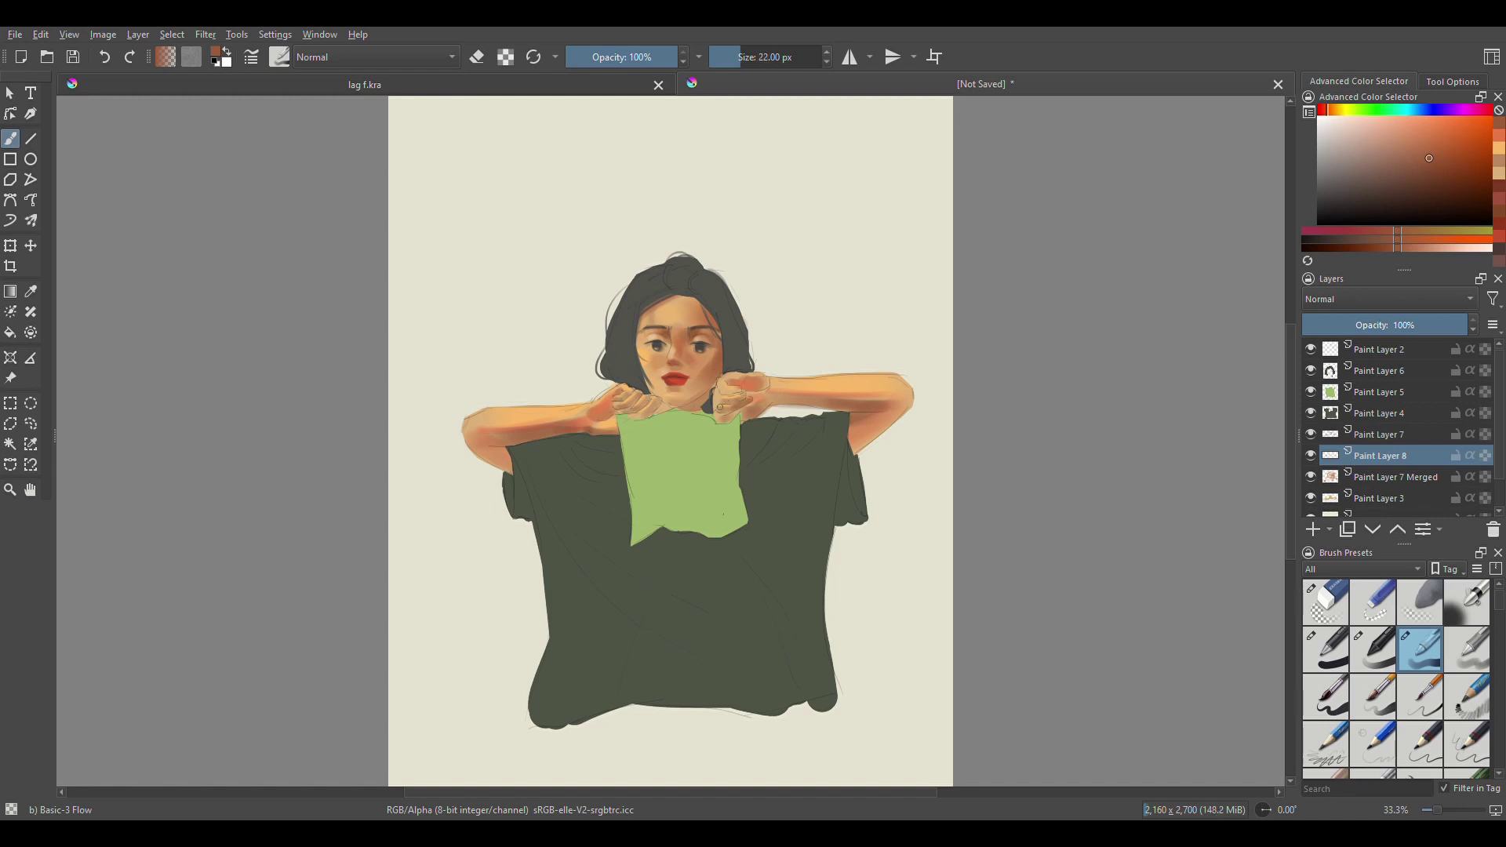
ctrl+click(731, 366)
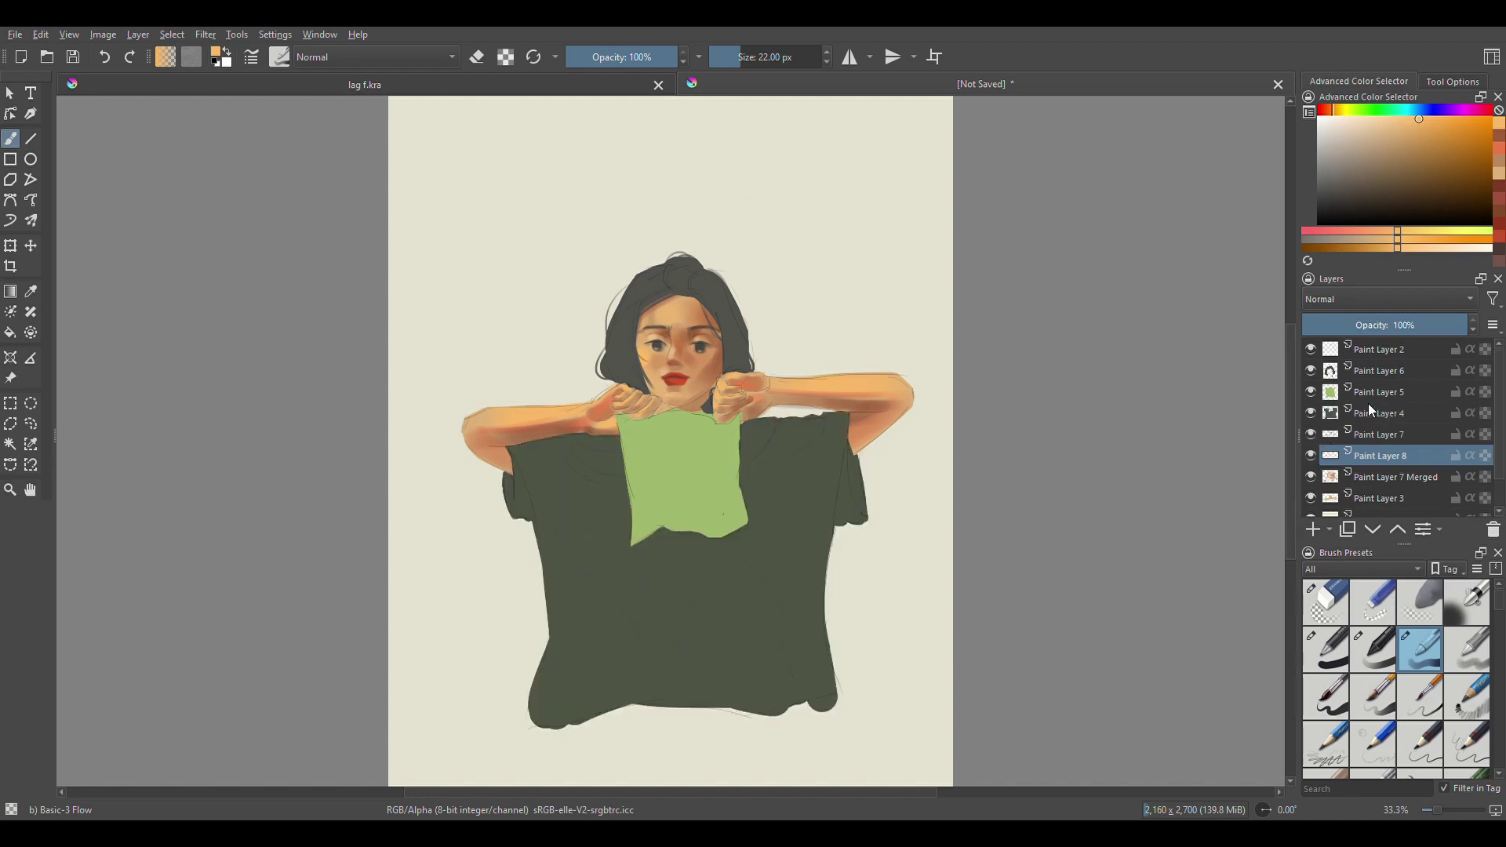
ctrl+click(649, 400)
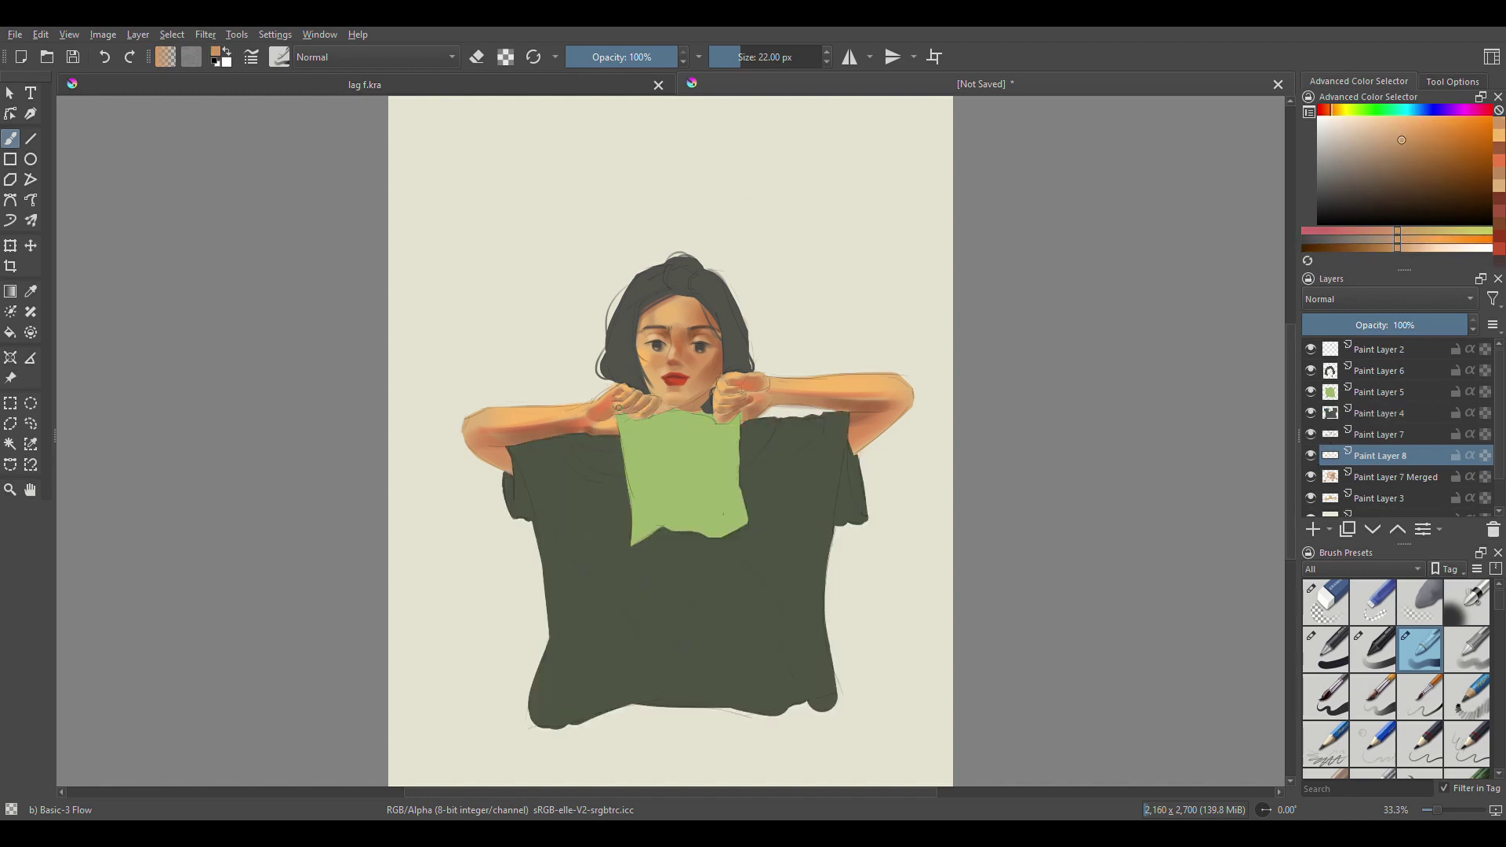
ctrl+click(675, 379)
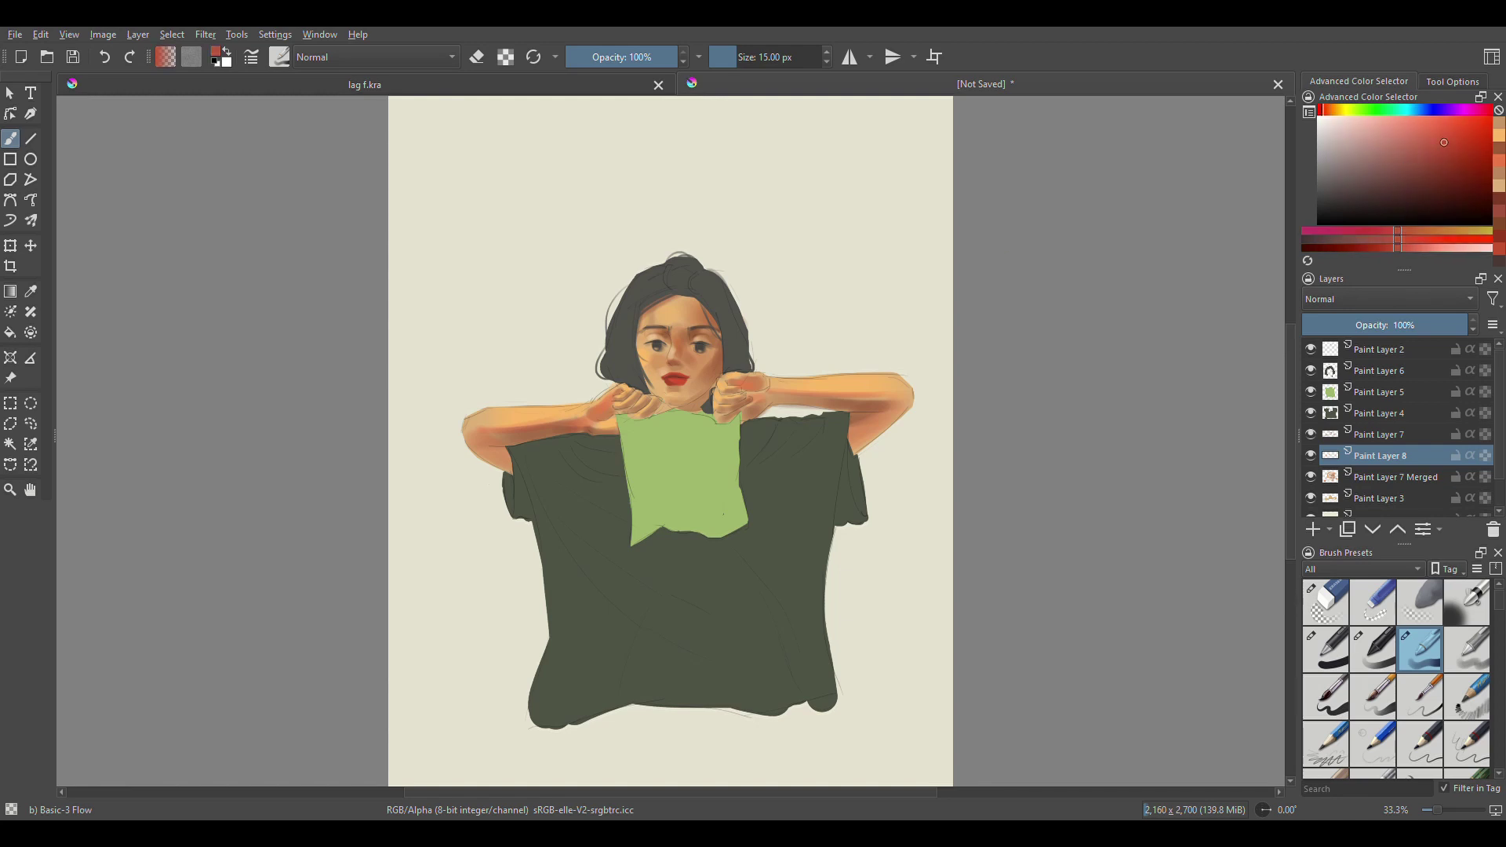
key(bracketleft)
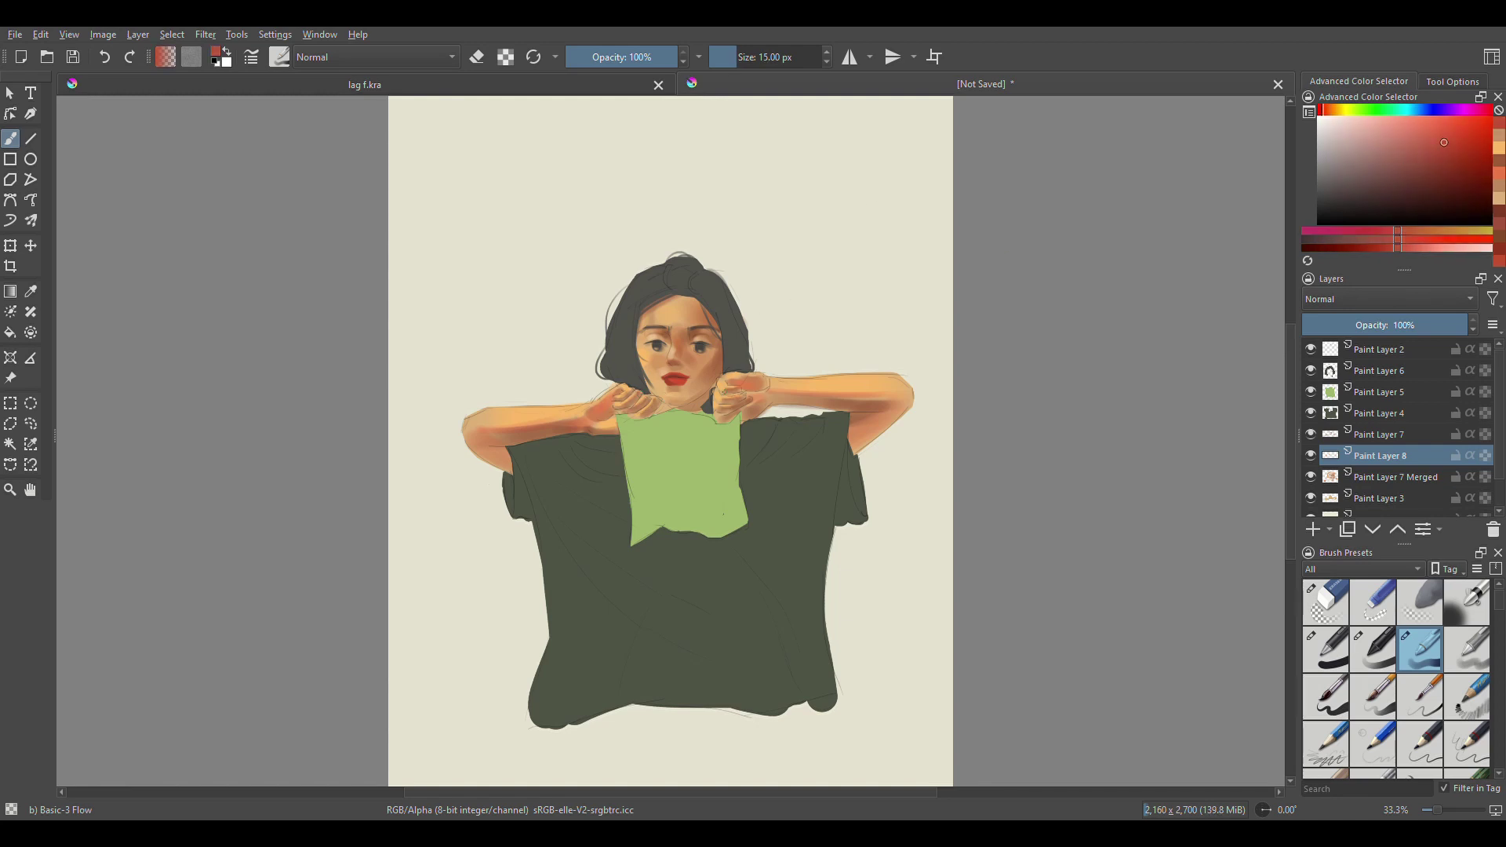
drag(765, 407, 731, 419)
ctrl+click(812, 398)
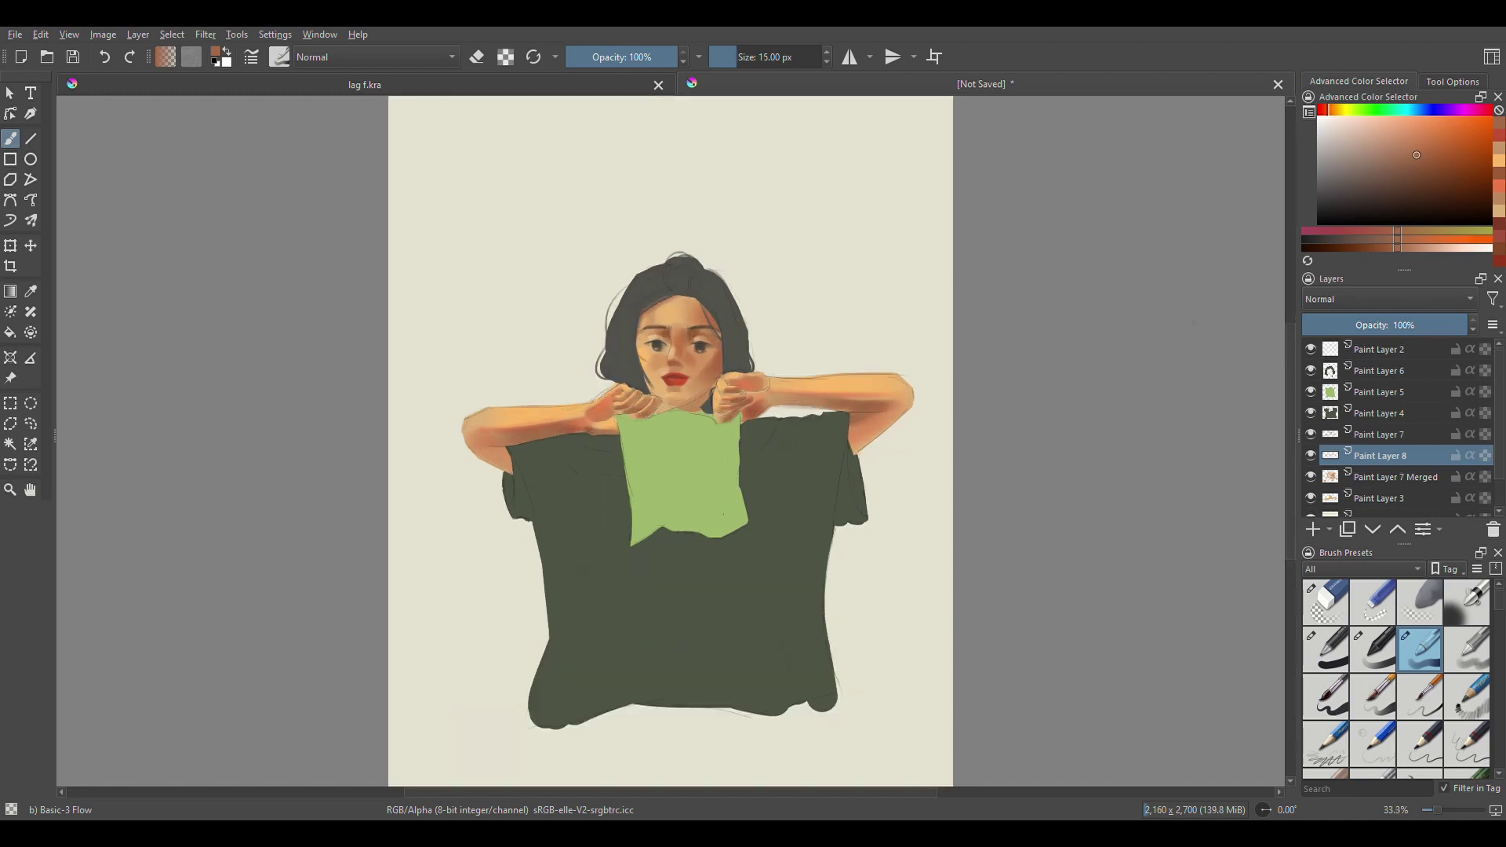
key(Page_Up)
key(Page_Up)
key(Page_Up)
- Darken the area between the face and the raised right hand with dark olive-grey
ctrl+click(746, 321)
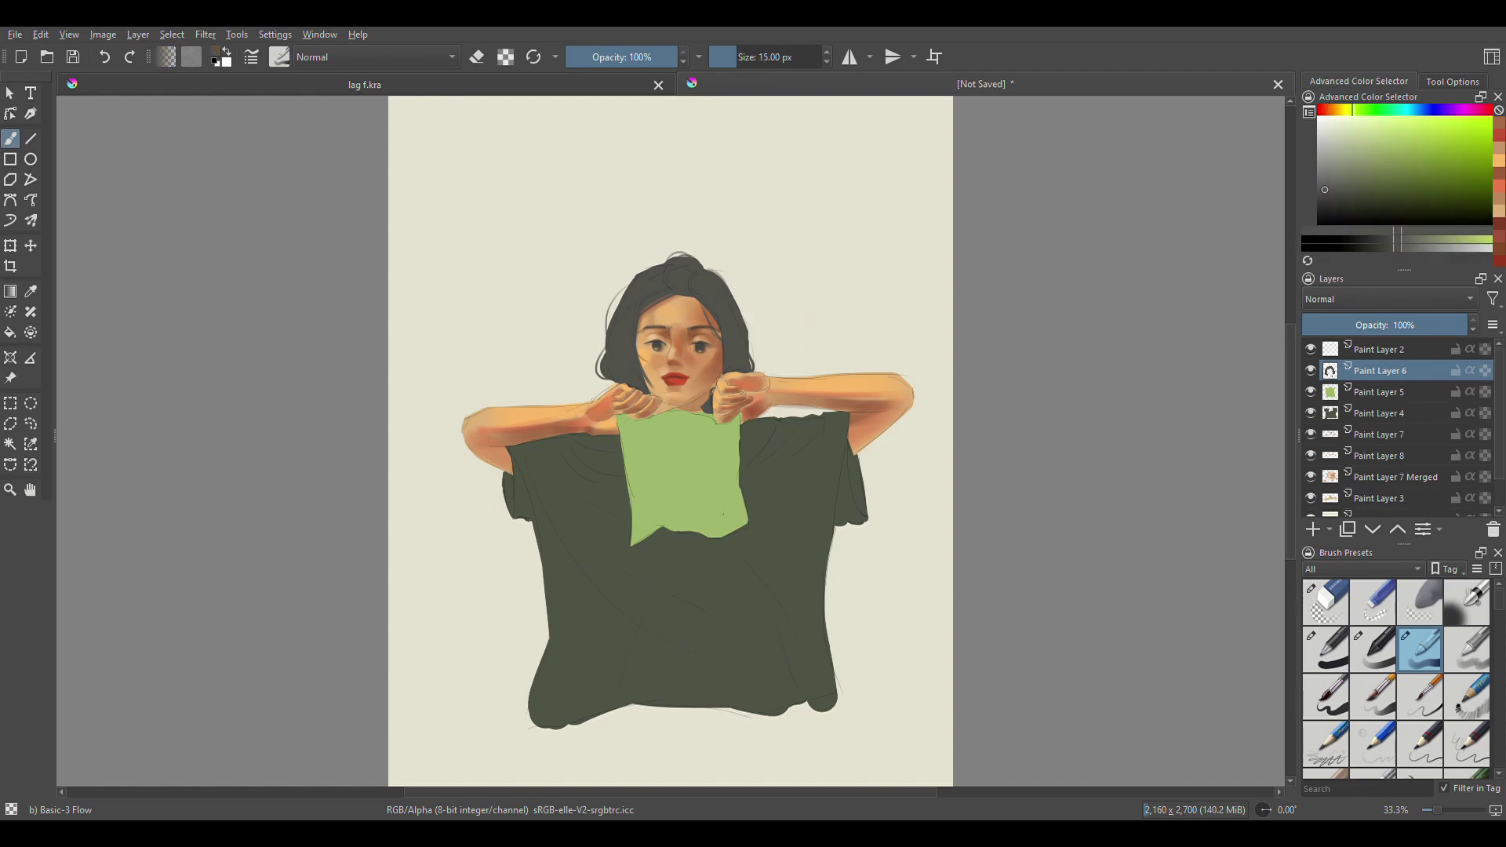
drag(719, 375, 741, 339)
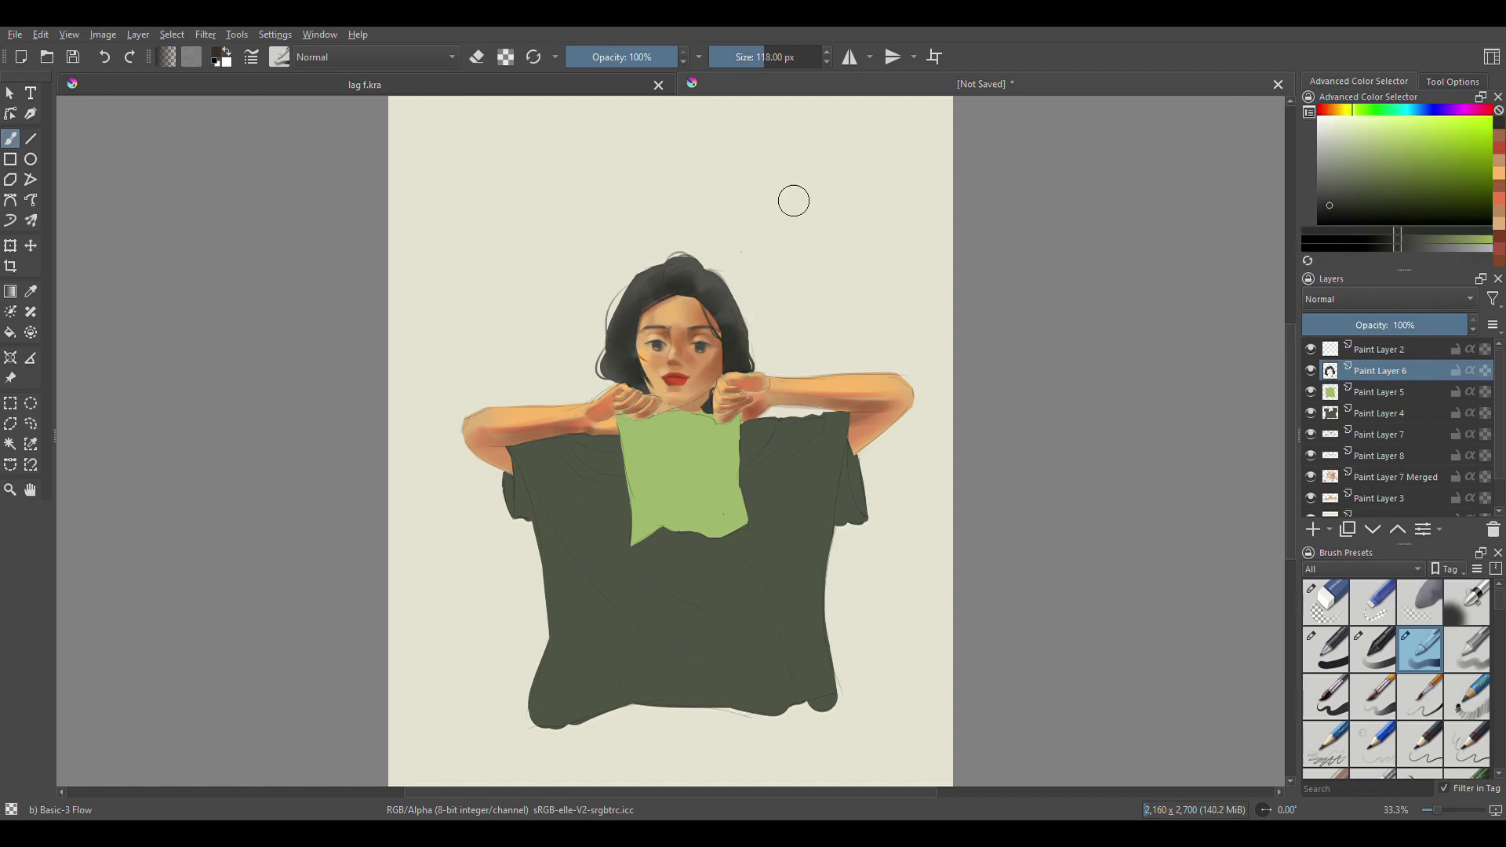
key(bracketleft)
key(bracketleft)
key(bracketleft)
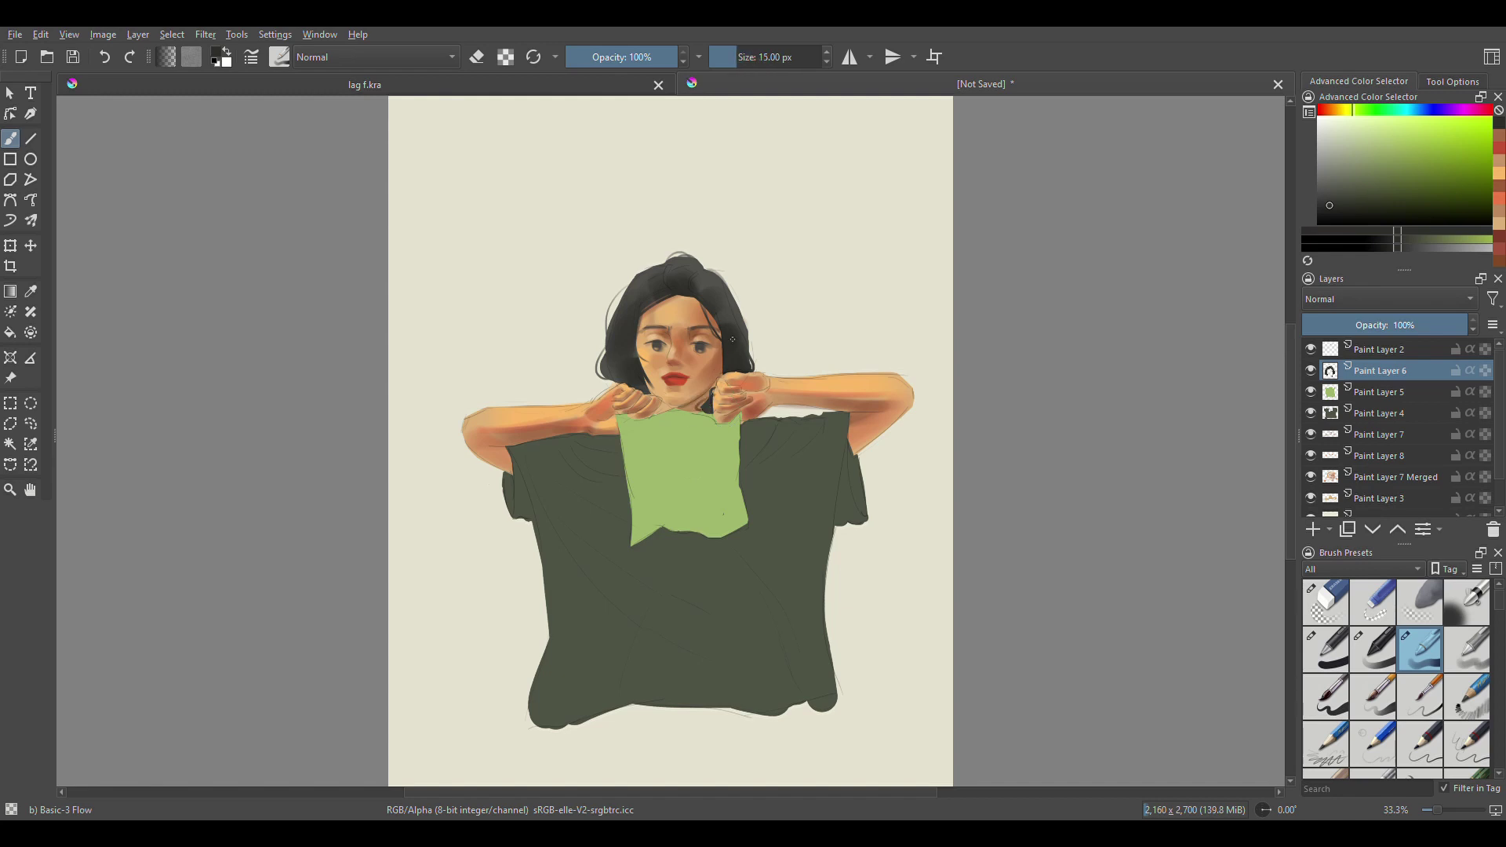
key(bracketleft)
- Clean up the shadow near the hair's right edge and chin, alternating eraser and fine brush
key(bracketright)
key(bracketright)
key(bracketright)
key(bracketright)
key(bracketright)
key(bracketright)
key(e)
key(e)
key(bracketleft)
key(bracketleft)
key(bracketleft)
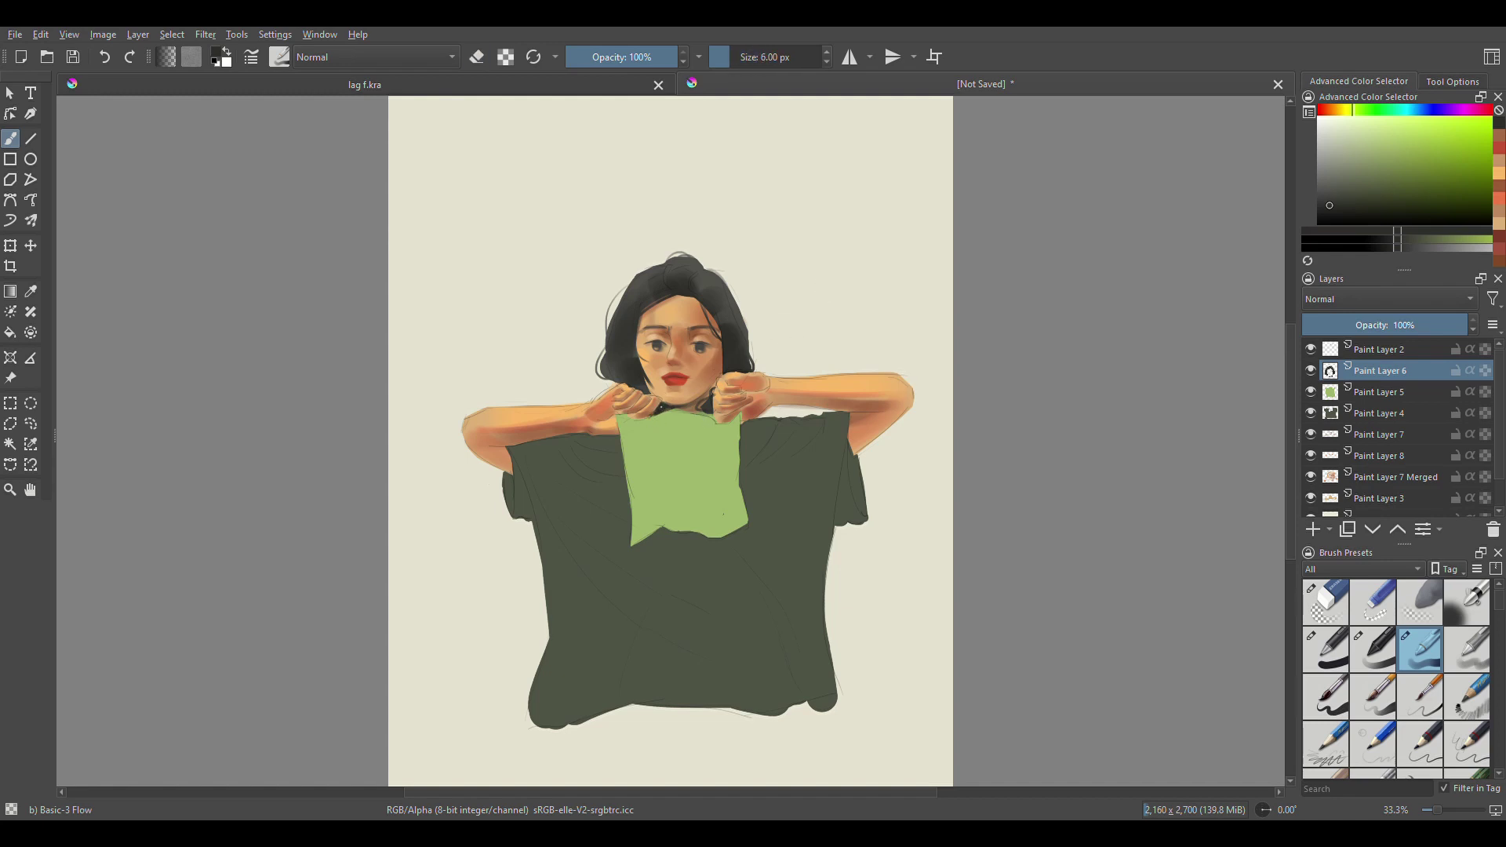
key(bracketright)
key(bracketright)
key(bracketright)
key(e)
key(bracketright)
key(bracketright)
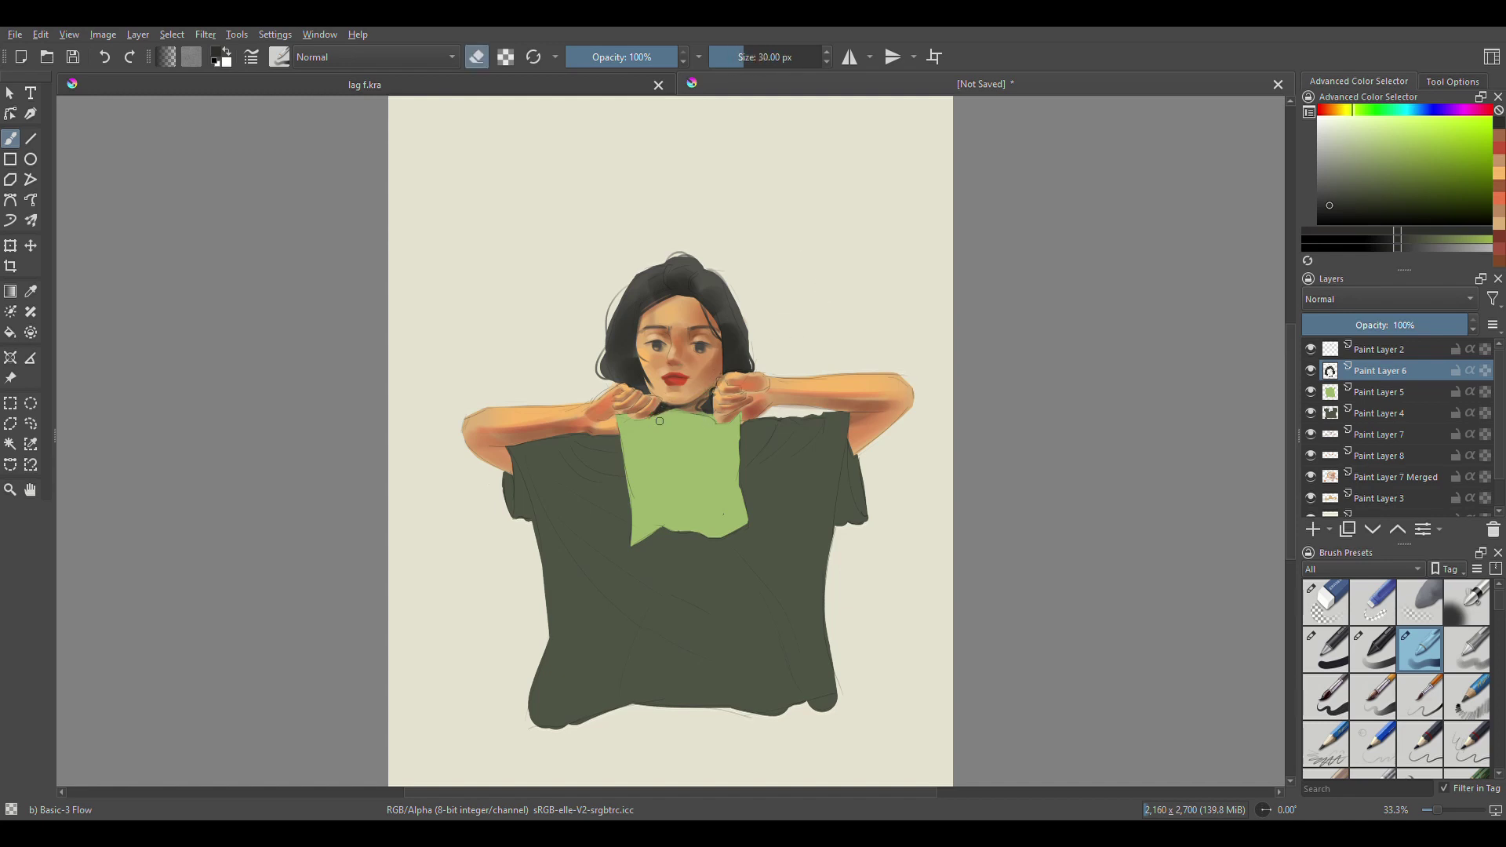
key(e)
key(bracketright)
key(bracketright)
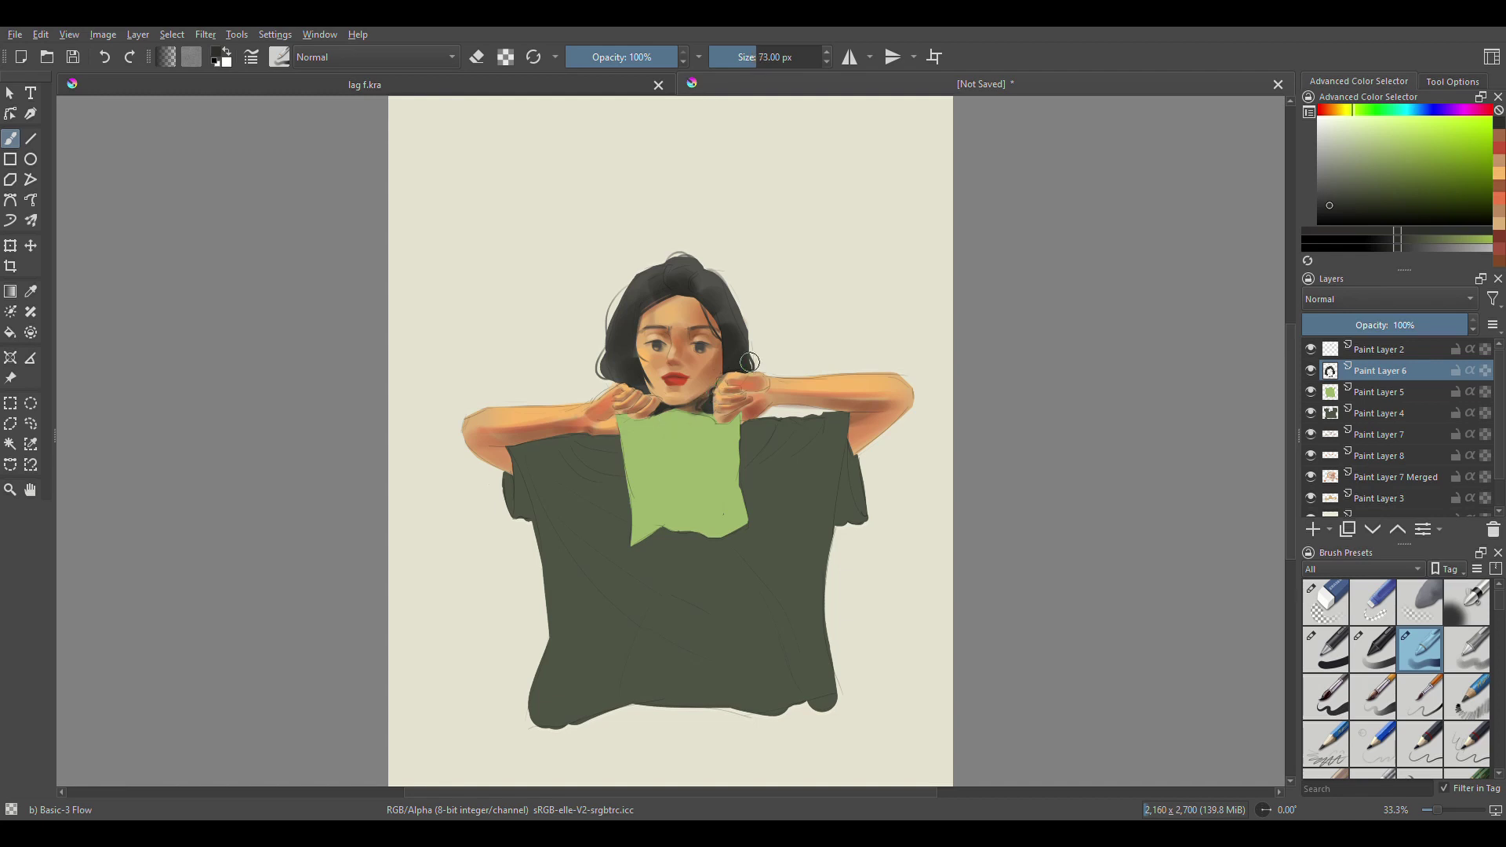
key(e)
key(bracketright)
key(bracketright)
key(bracketleft)
key(bracketleft)
key(bracketleft)
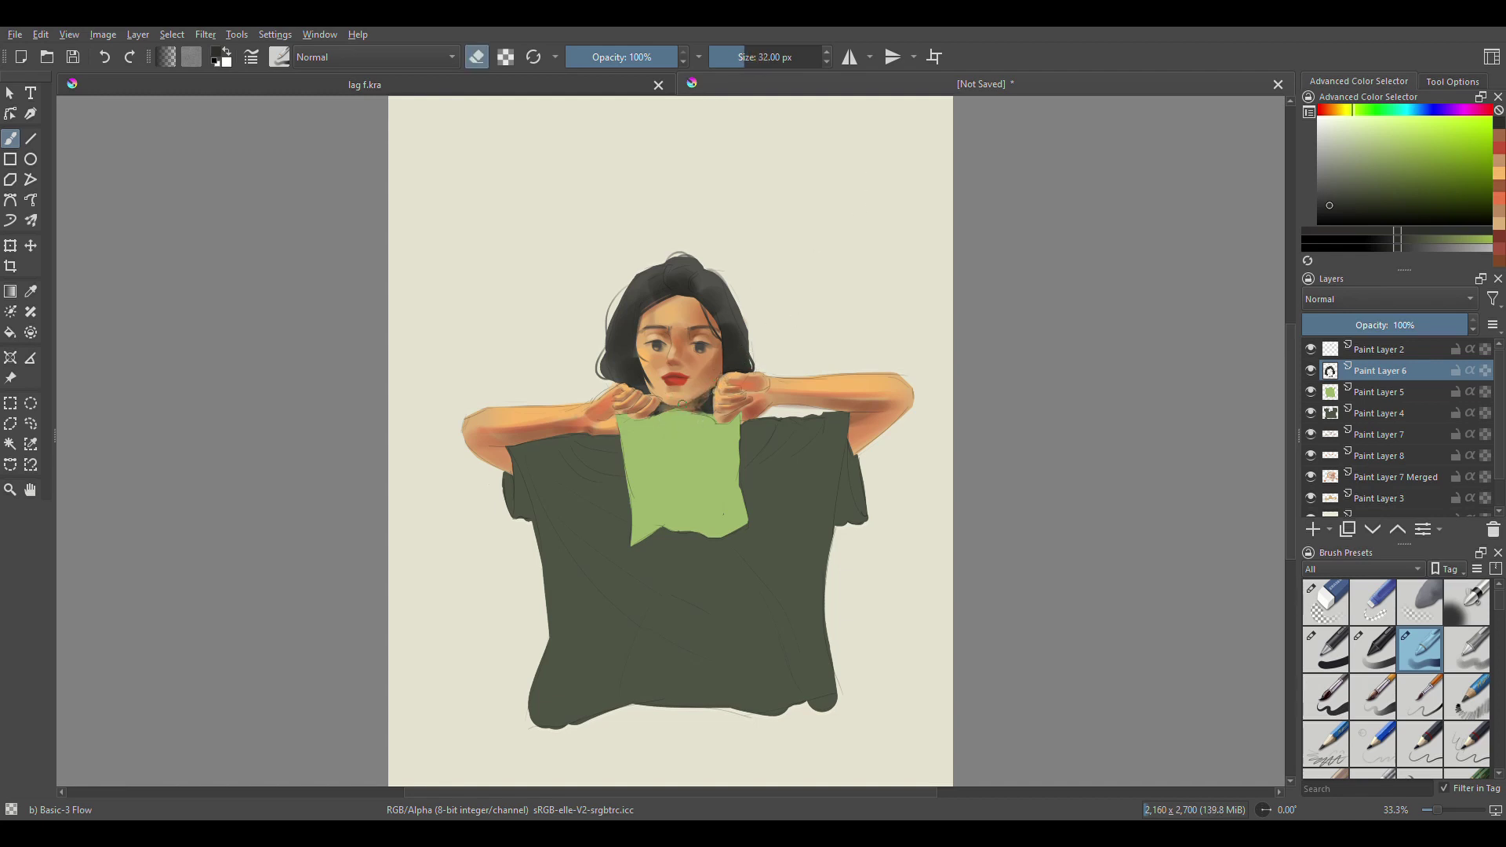
key(e)
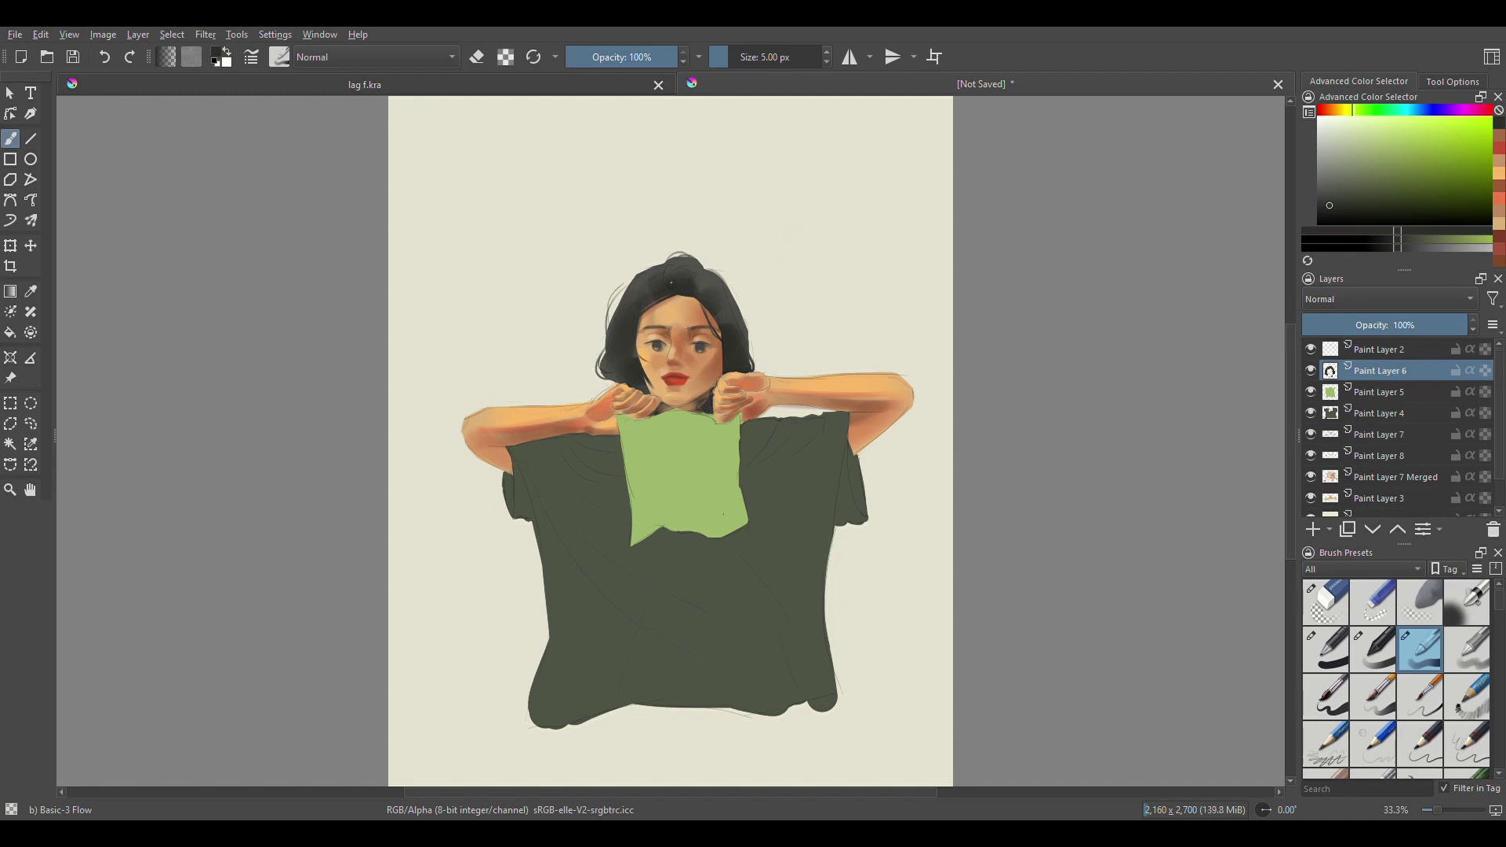
- Add Paint Layer 9 and paint a light grey highlight across the hair
click(1313, 530)
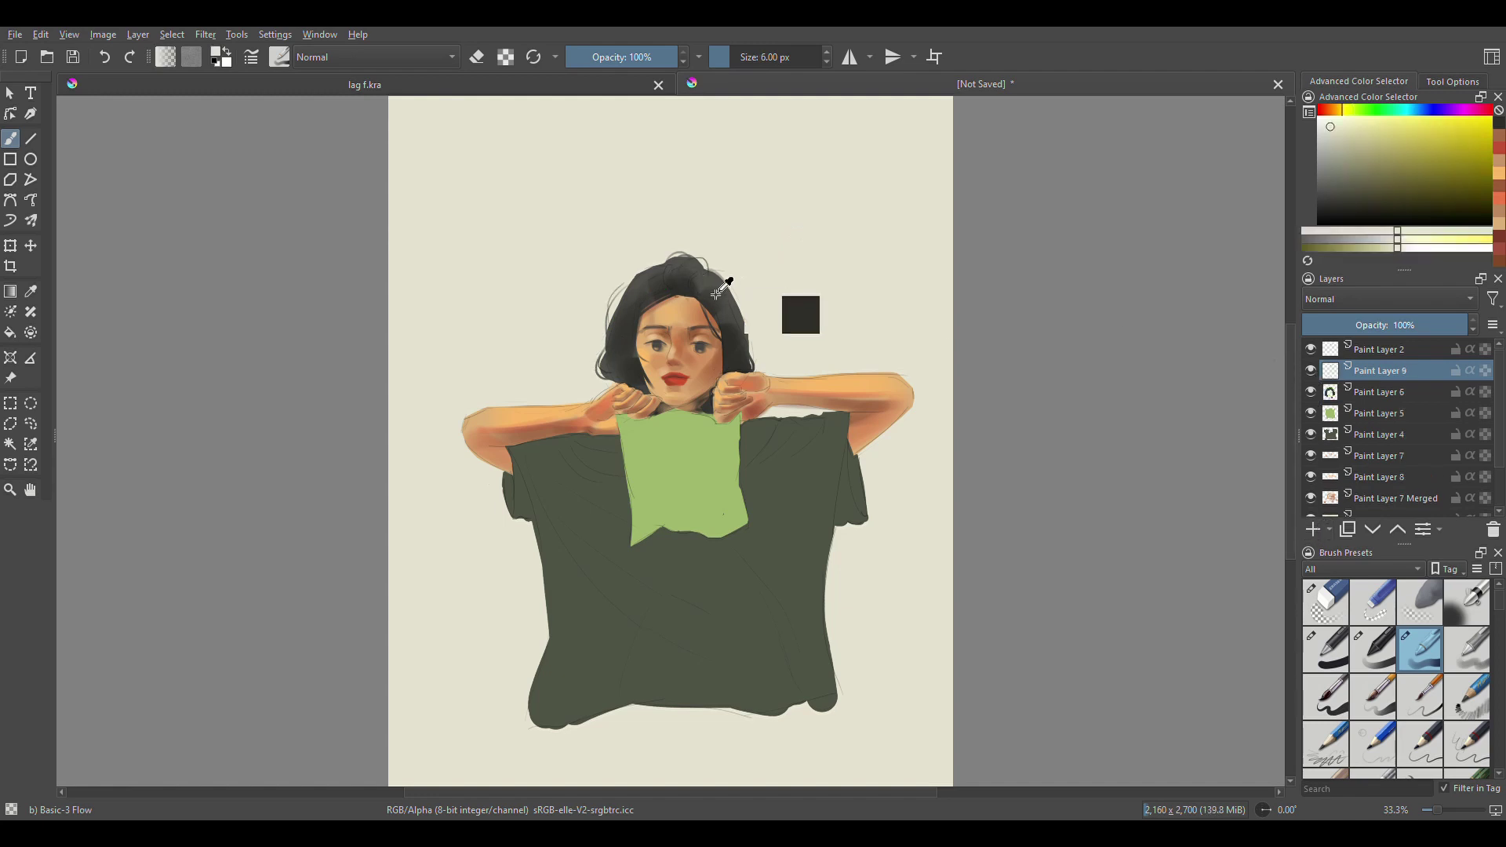
ctrl+click(800, 314)
drag(671, 268, 753, 277)
key(e)
- Erase the stray light hair strokes with a resized eraser, briefly rotating the canvas view
key(e)
key(bracketright)
key(bracketright)
key(bracketright)
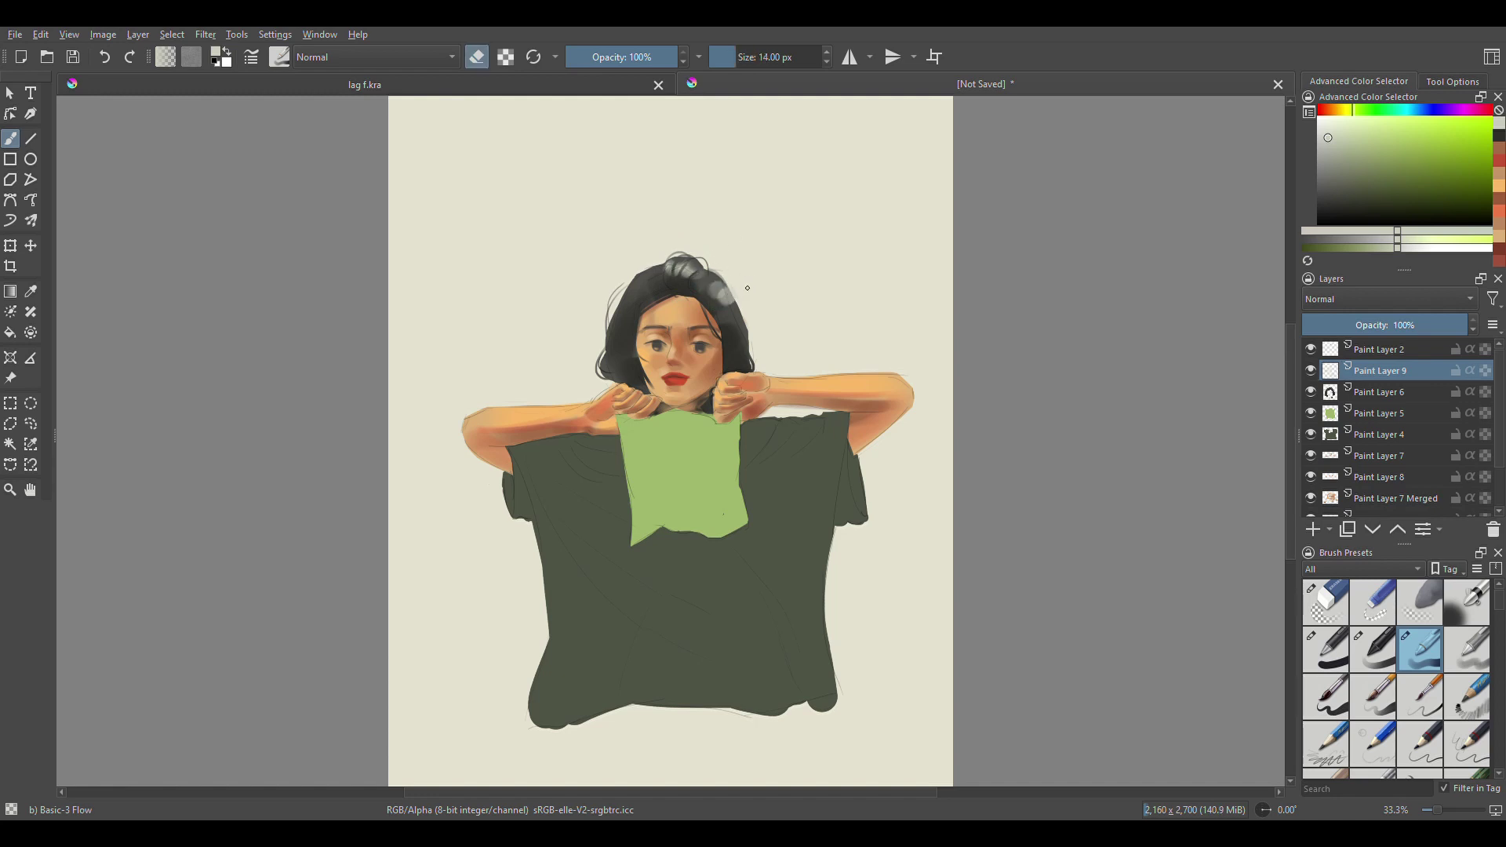
key(ctrl+z)
key(bracketright)
mouse_move(659, 279)
mouse_down()
mouse_move(628, 308)
mouse_move(659, 279)
mouse_up()
key(e)
key(bracketleft)
key(bracketleft)
key(e)
key(ctrl+bracketright)
key(ctrl+bracketleft)
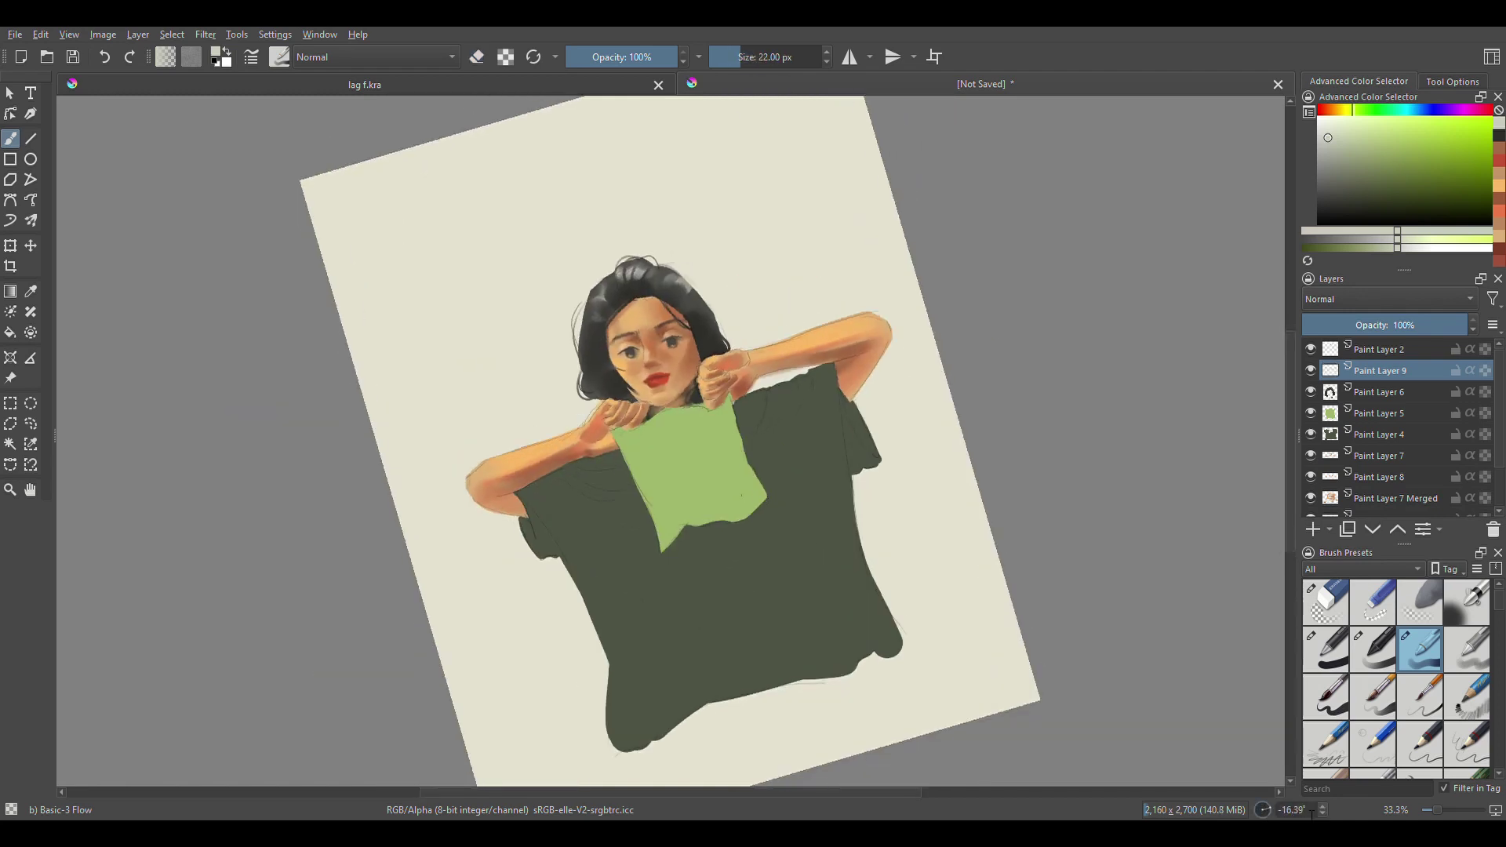
key(bracketleft)
key(bracketleft)
key(bracketleft)
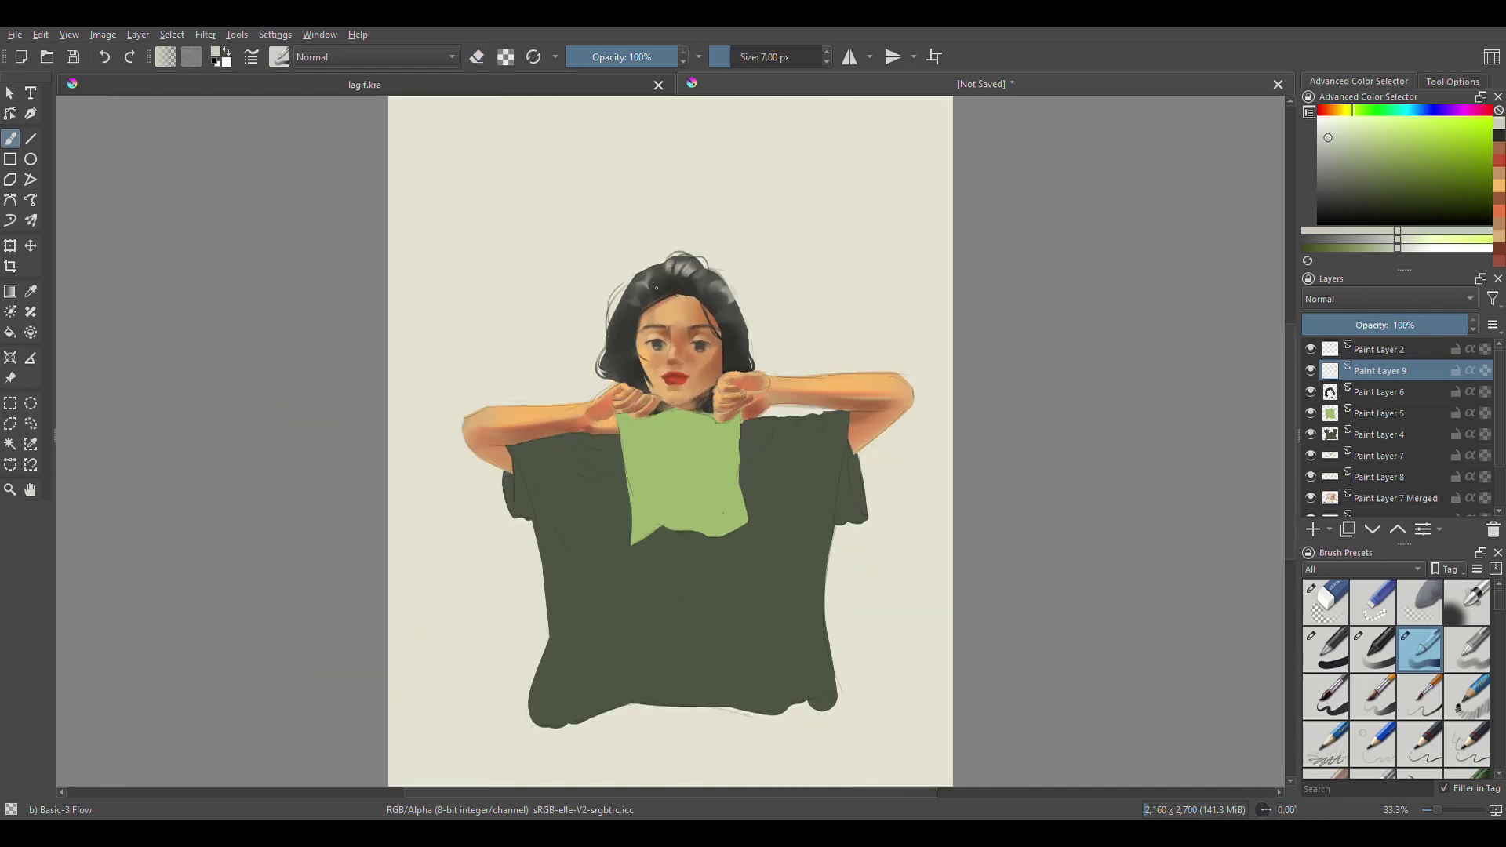
key(bracketright)
key(bracketright)
key(bracketright)
key(bracketright)
key(bracketright)
key(bracketright)
key(e)
key(bracketright)
key(bracketright)
key(bracketright)
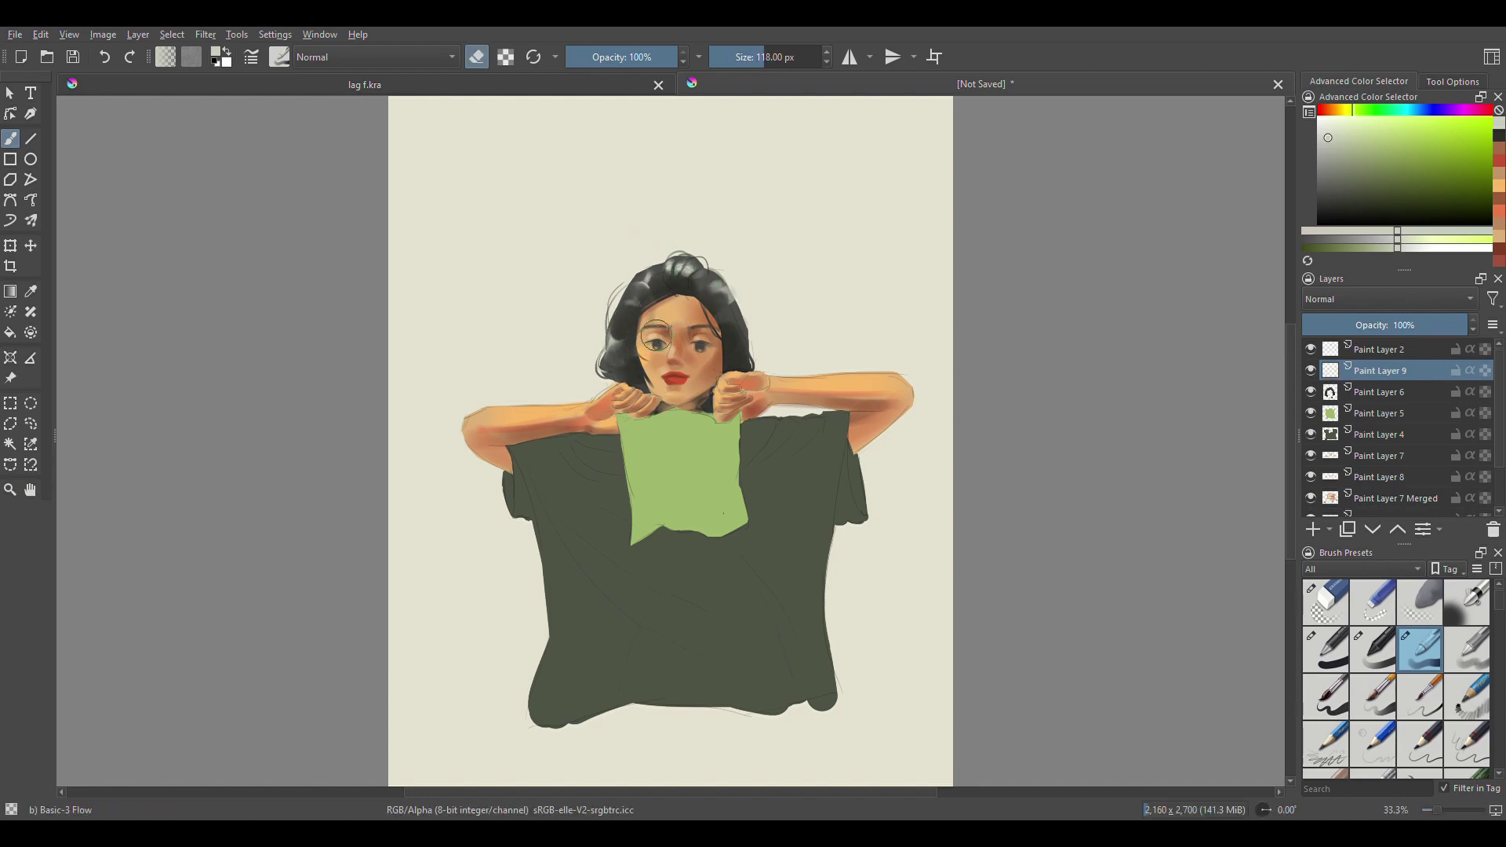
- Sample the dark hair colour and size the brush for shading
ctrl+click(755, 364)
drag(755, 363, 744, 361)
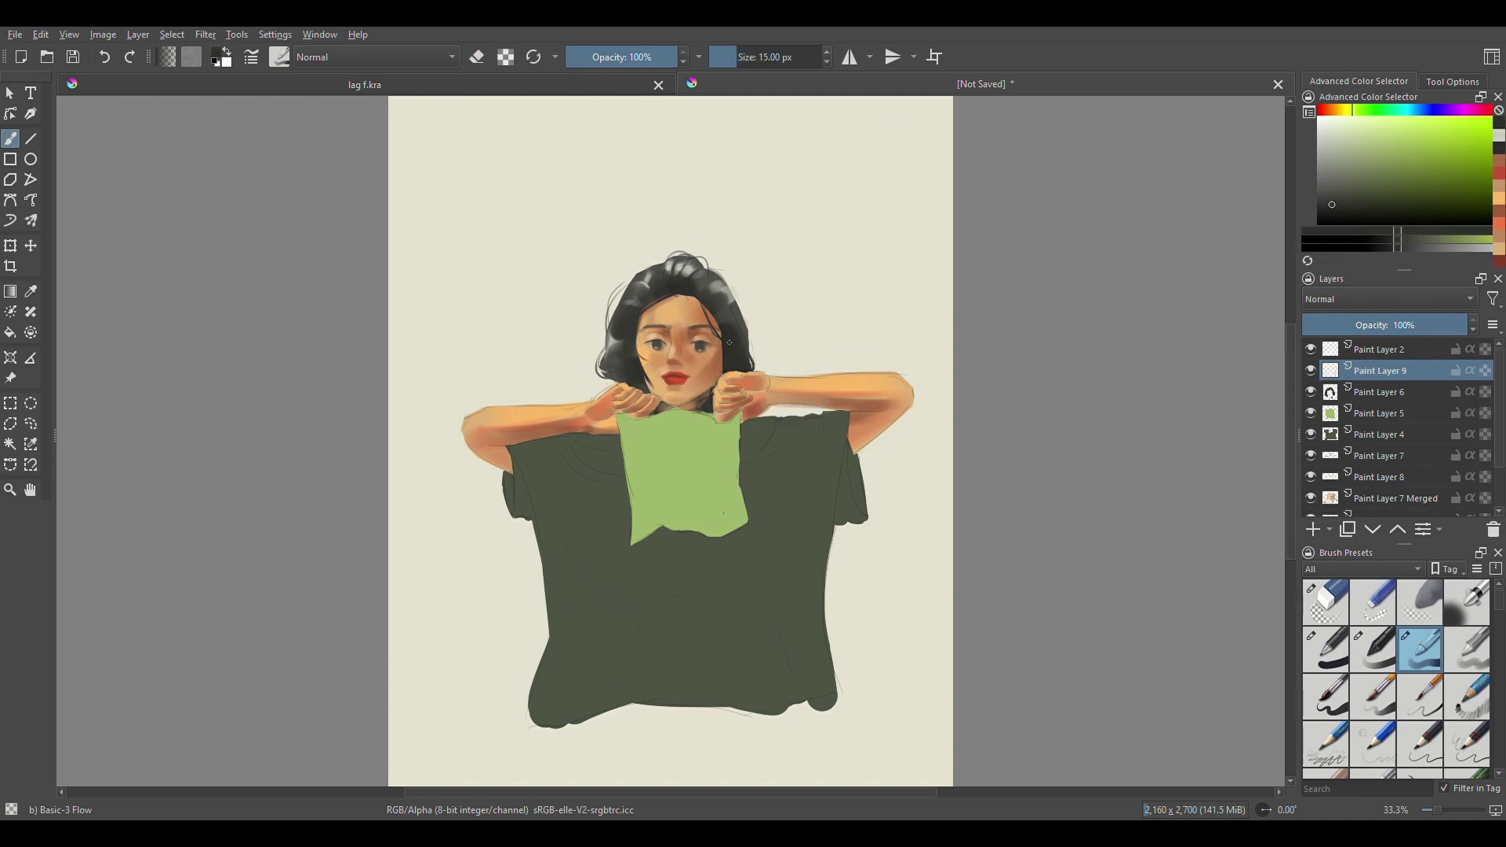
key(e)
key(bracketright)
key(bracketright)
key(bracketright)
key(bracketright)
key(bracketright)
key(bracketright)
key(bracketright)
key(bracketright)
key(bracketright)
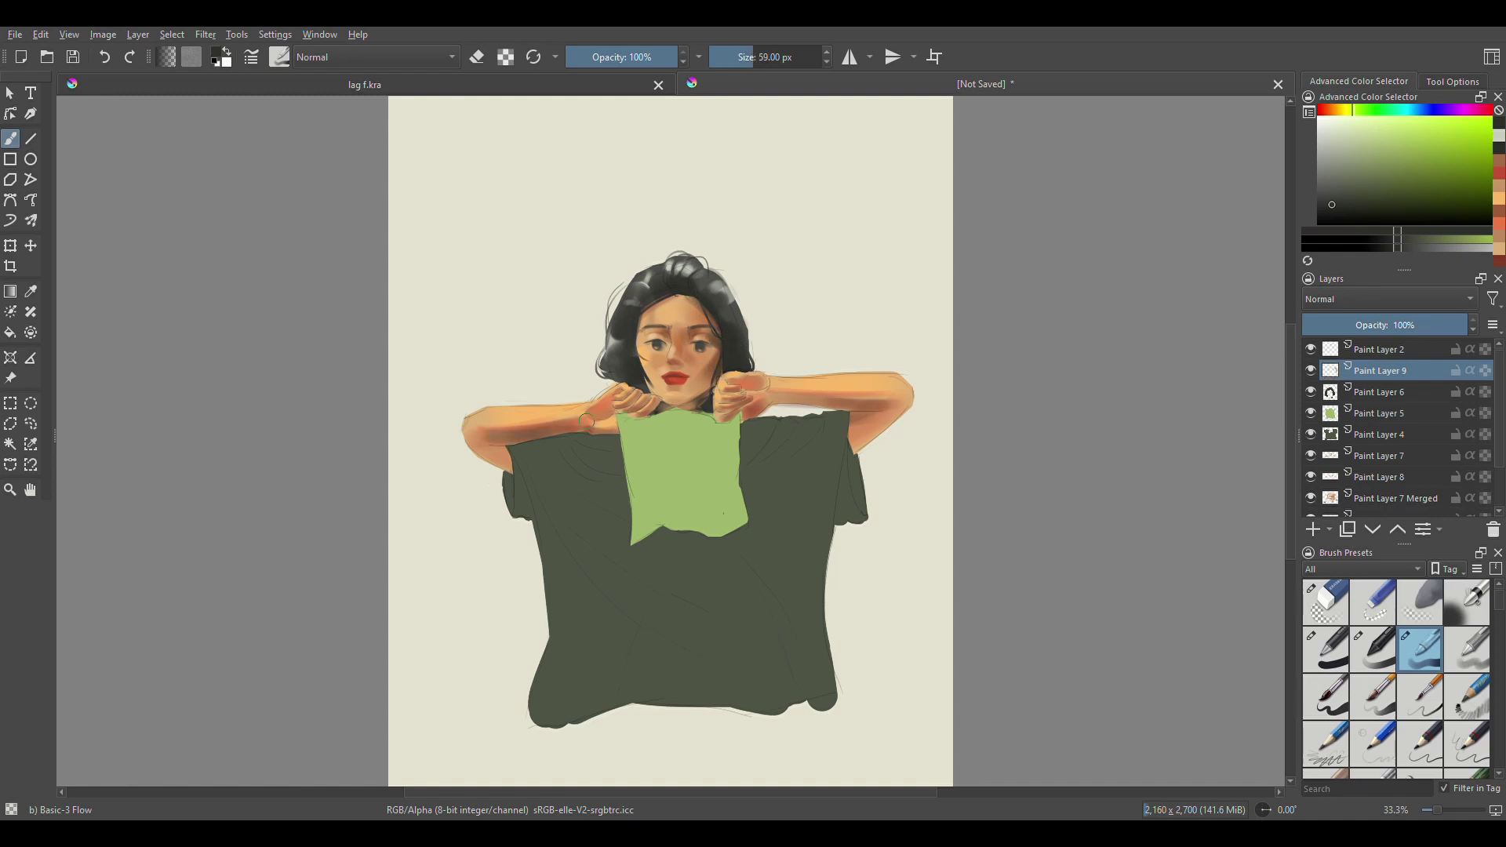
key(e)
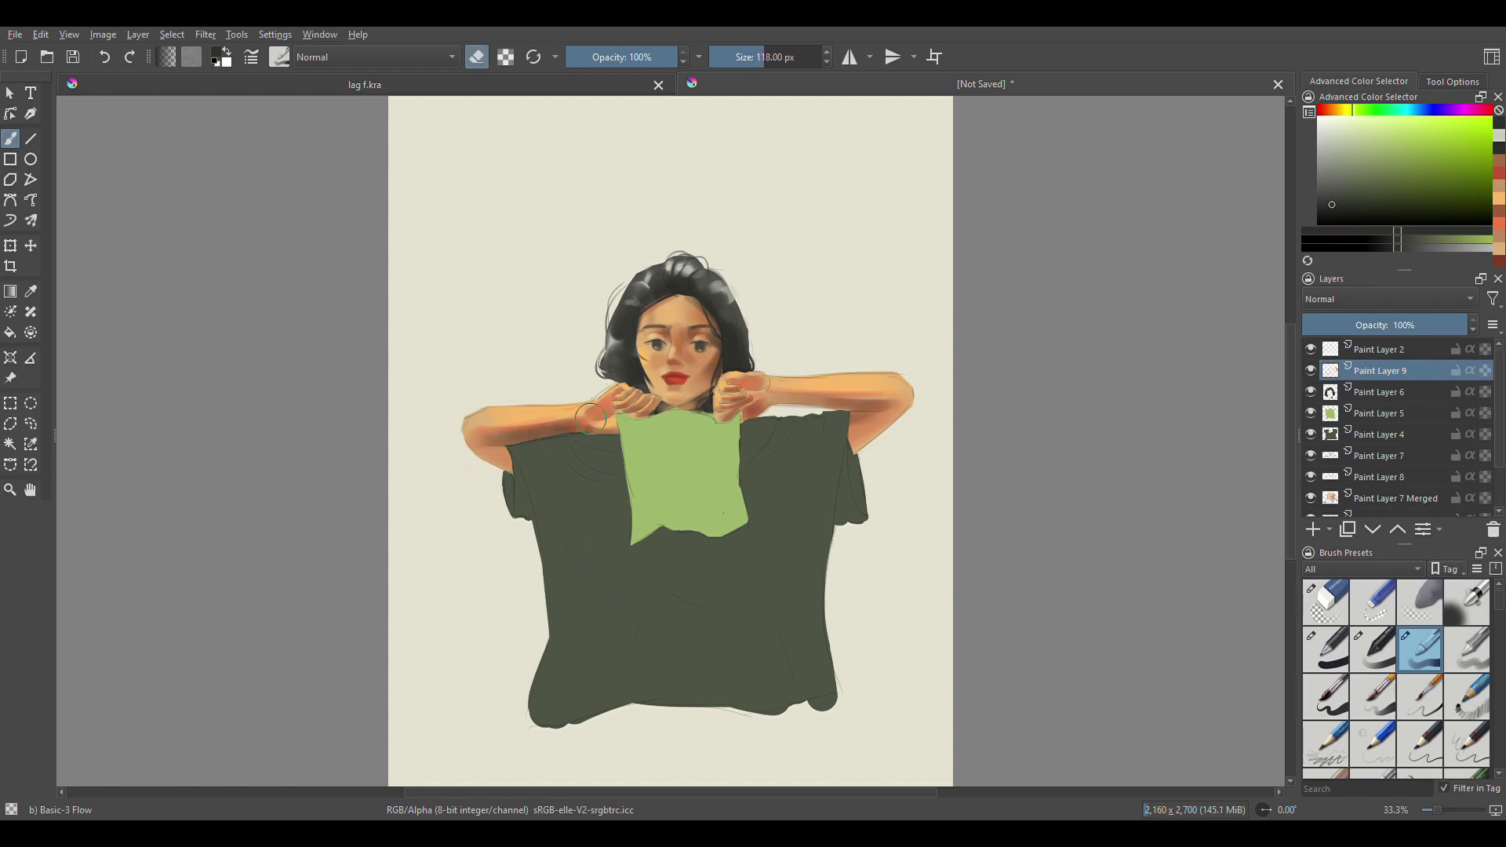
key(bracketleft)
key(bracketleft)
key(e)
- Shade the underside of the raised forearm darker, then make Paint Layer 2 active
key(e)
drag(769, 404, 874, 407)
key(e)
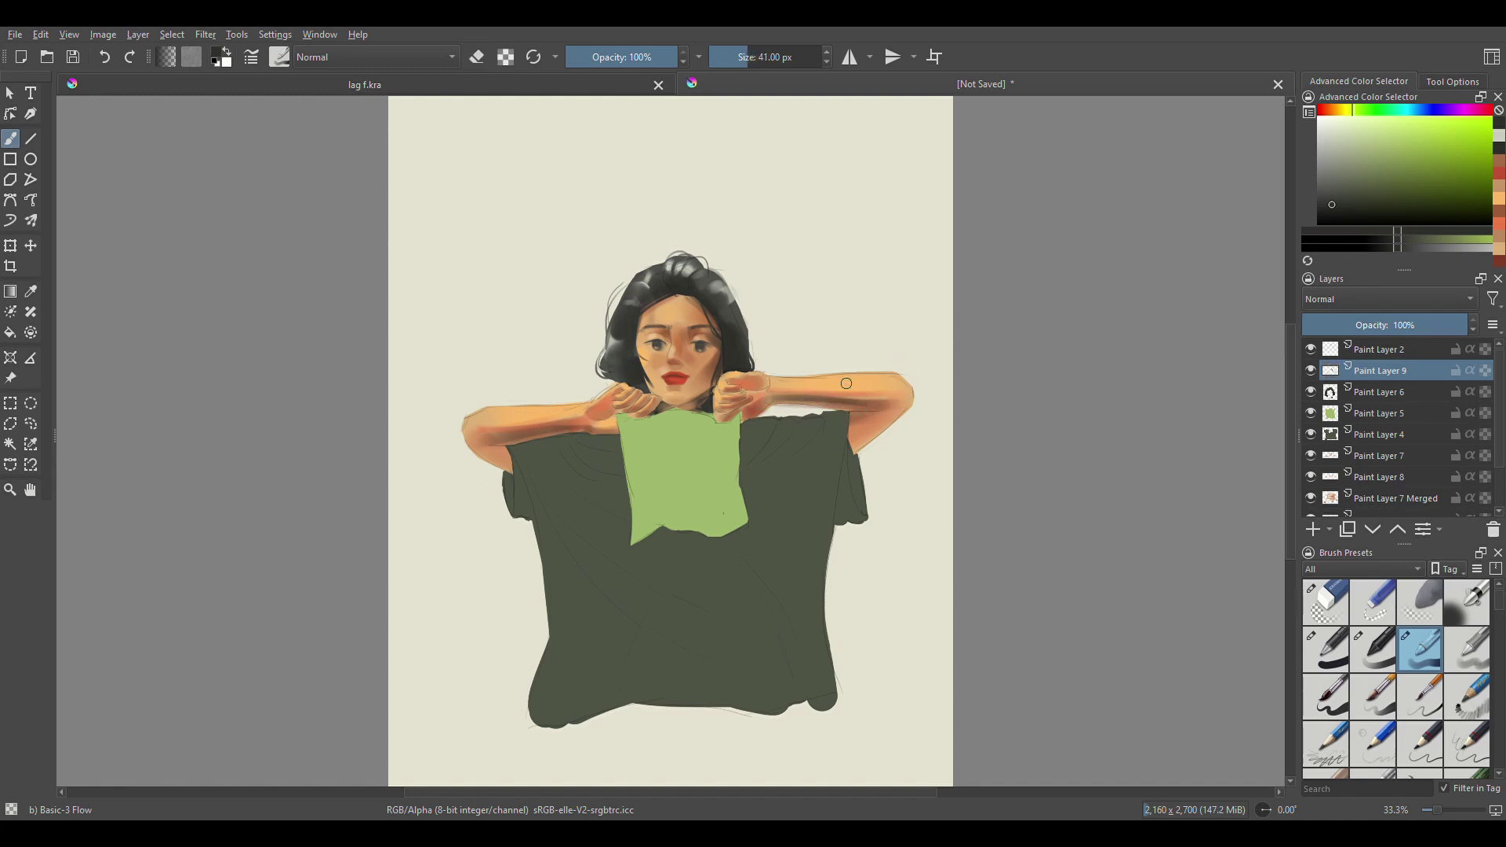
key(e)
key(e)
key(e)
key(bracketleft)
click(1336, 349)
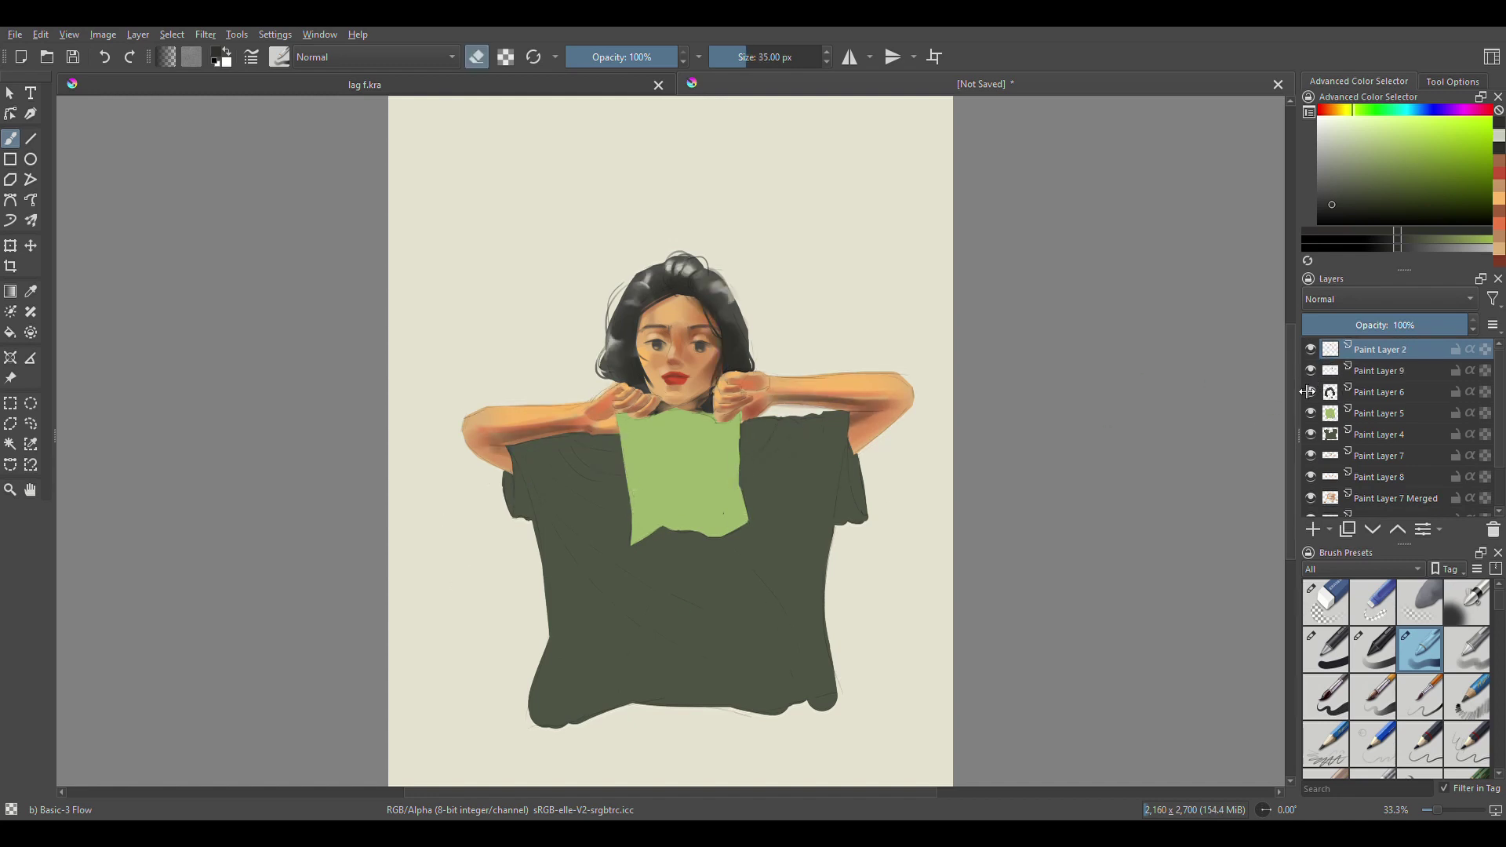
- Switch between Paint Layers 6 and 2, adjusting brush size and eraser mode
click(1346, 392)
click(1350, 350)
key(e)
key(bracketright)
key(e)
- On cloth layer Paint Layer 5, darken the bottom edge and add lighter green on the right
click(1326, 422)
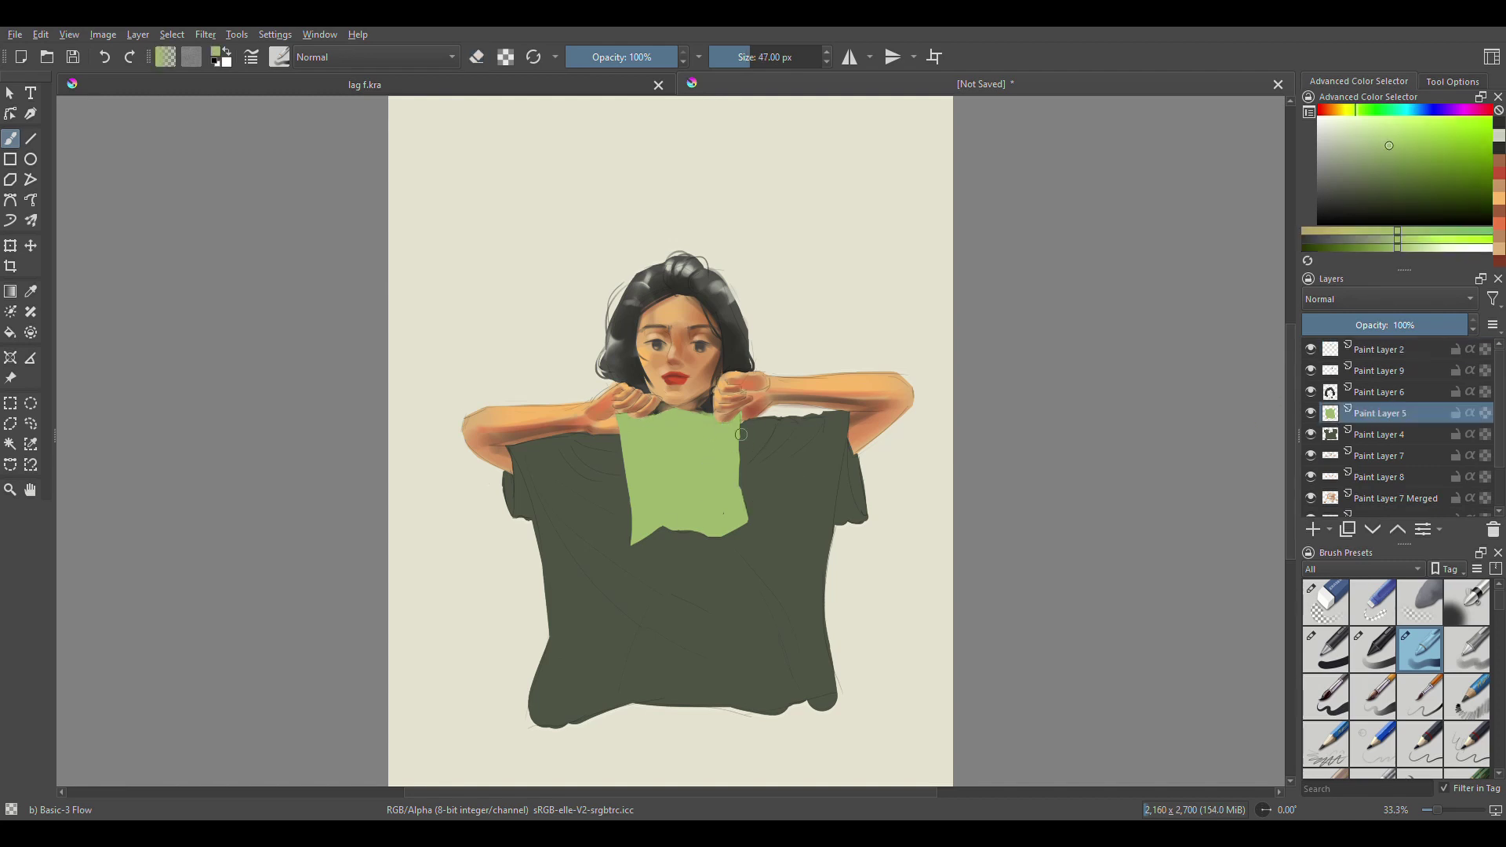
key(e)
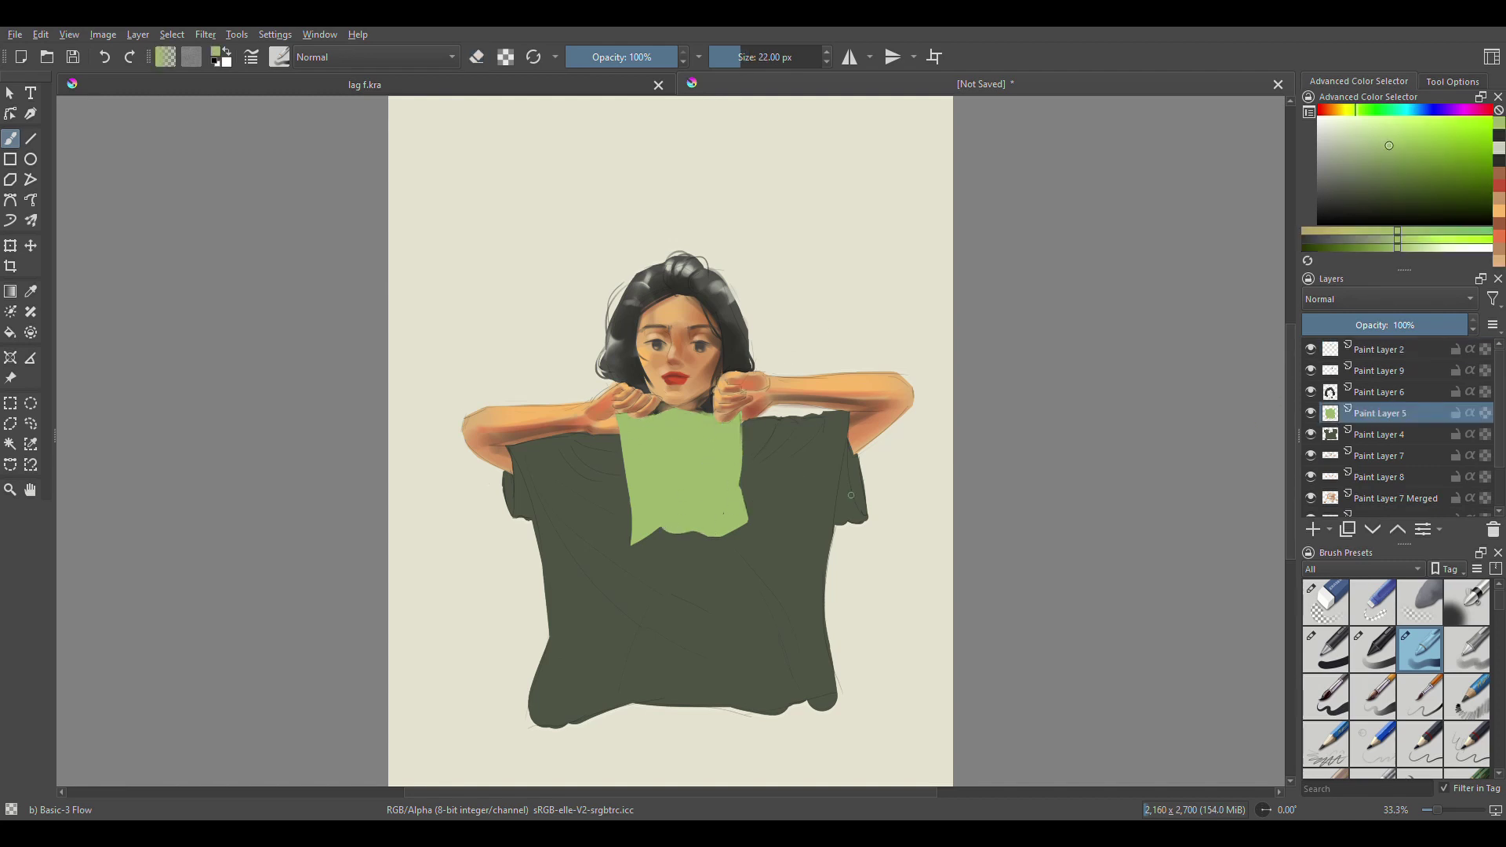
click(1400, 174)
key(bracketright)
key(bracketright)
key(bracketright)
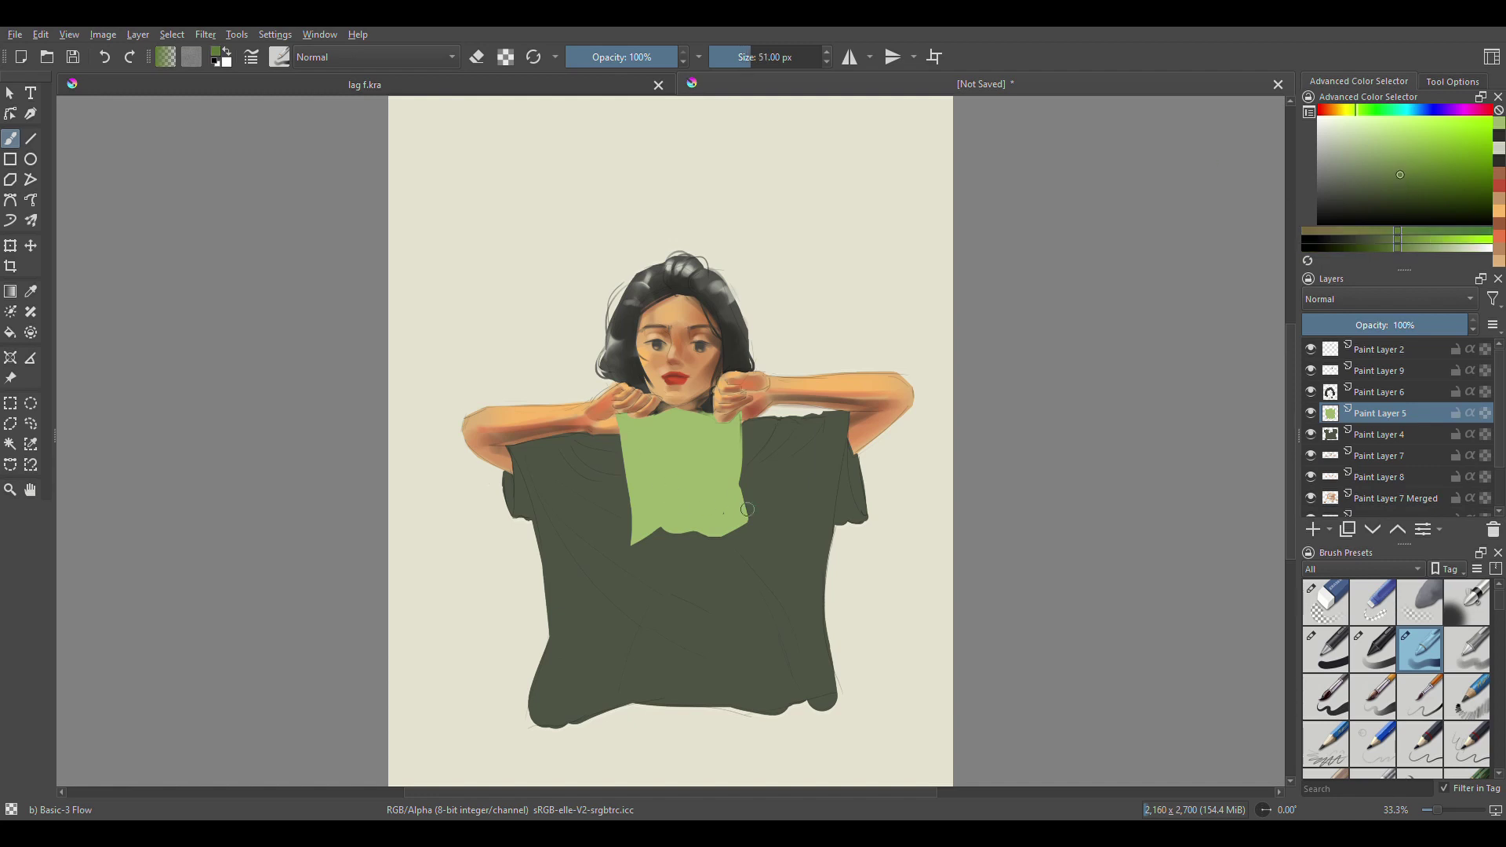
key(bracketleft)
key(bracketleft)
key(bracketleft)
mouse_move(741, 521)
mouse_down()
mouse_move(635, 522)
mouse_move(722, 523)
mouse_up()
key(bracketleft)
key(bracketleft)
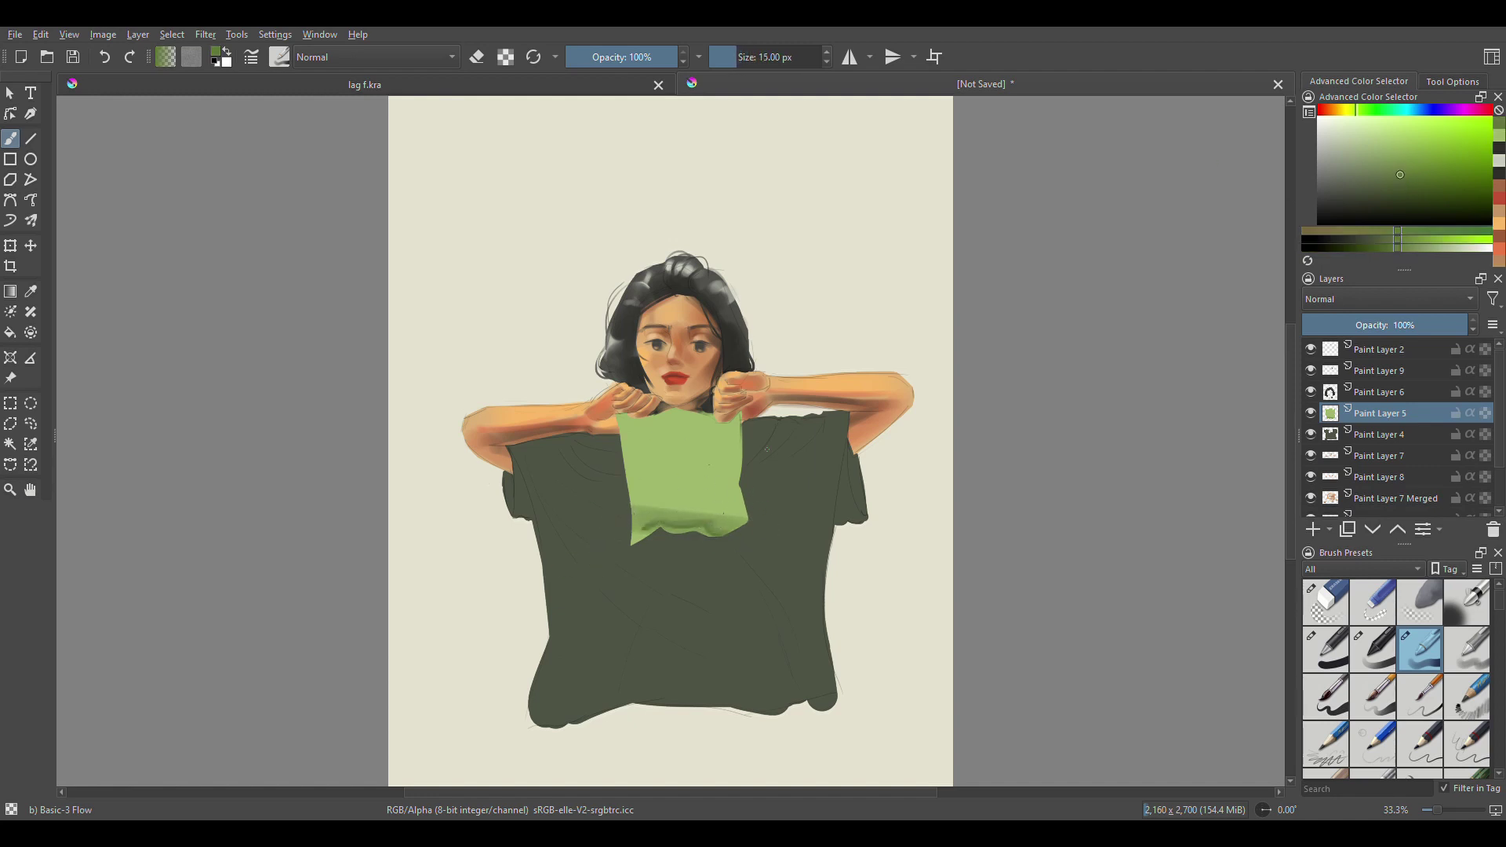
key(bracketright)
key(bracketright)
key(bracketright)
drag(717, 491, 768, 491)
key(bracketleft)
key(bracketleft)
key(bracketleft)
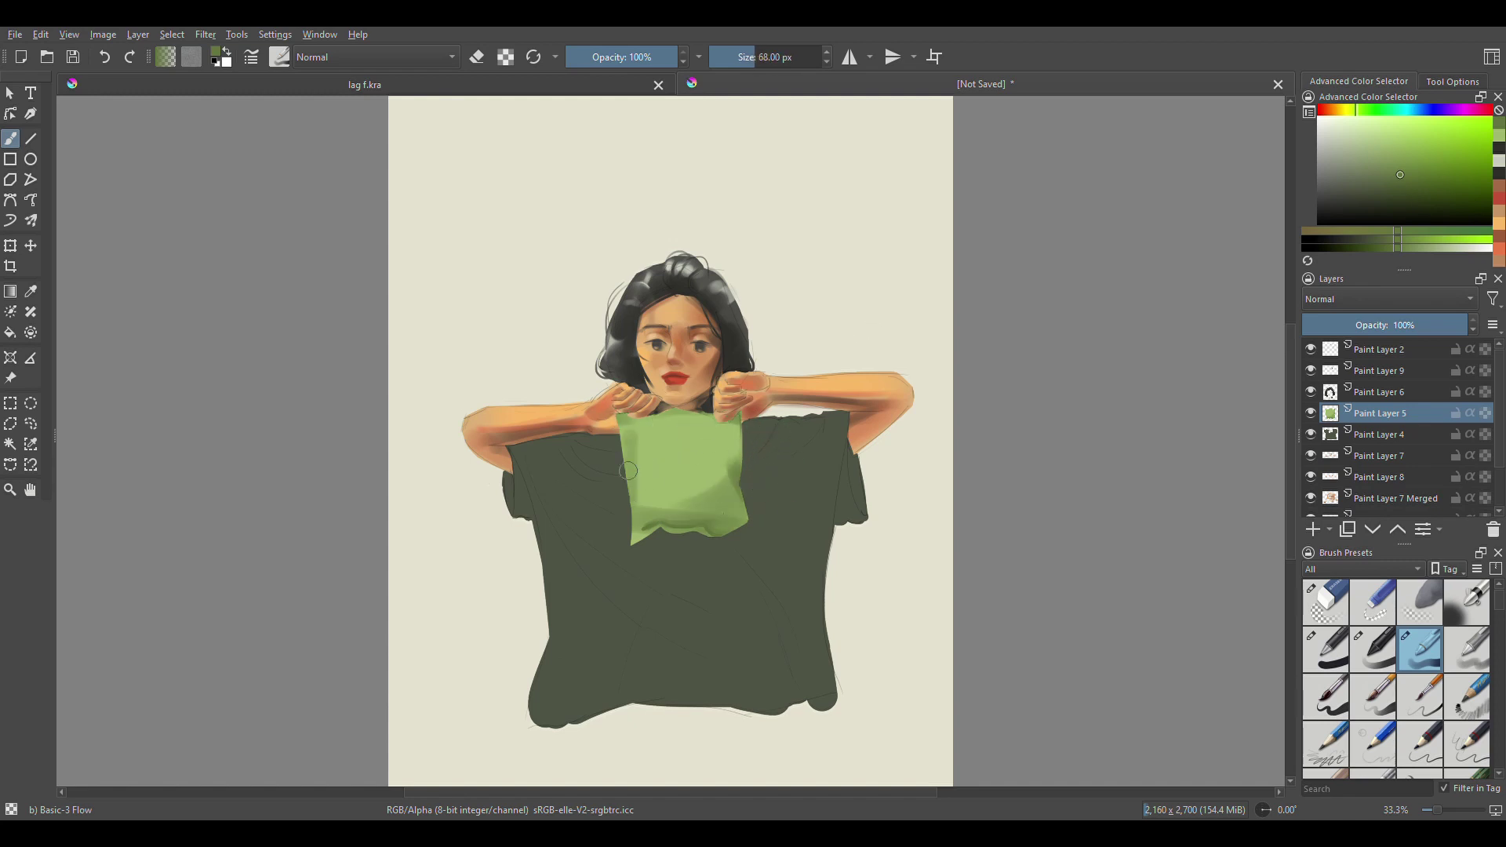
key(e)
key(e)
- Brighten the green cloth with a broad light yellow-green highlight
ctrl+click(646, 463)
click(1401, 125)
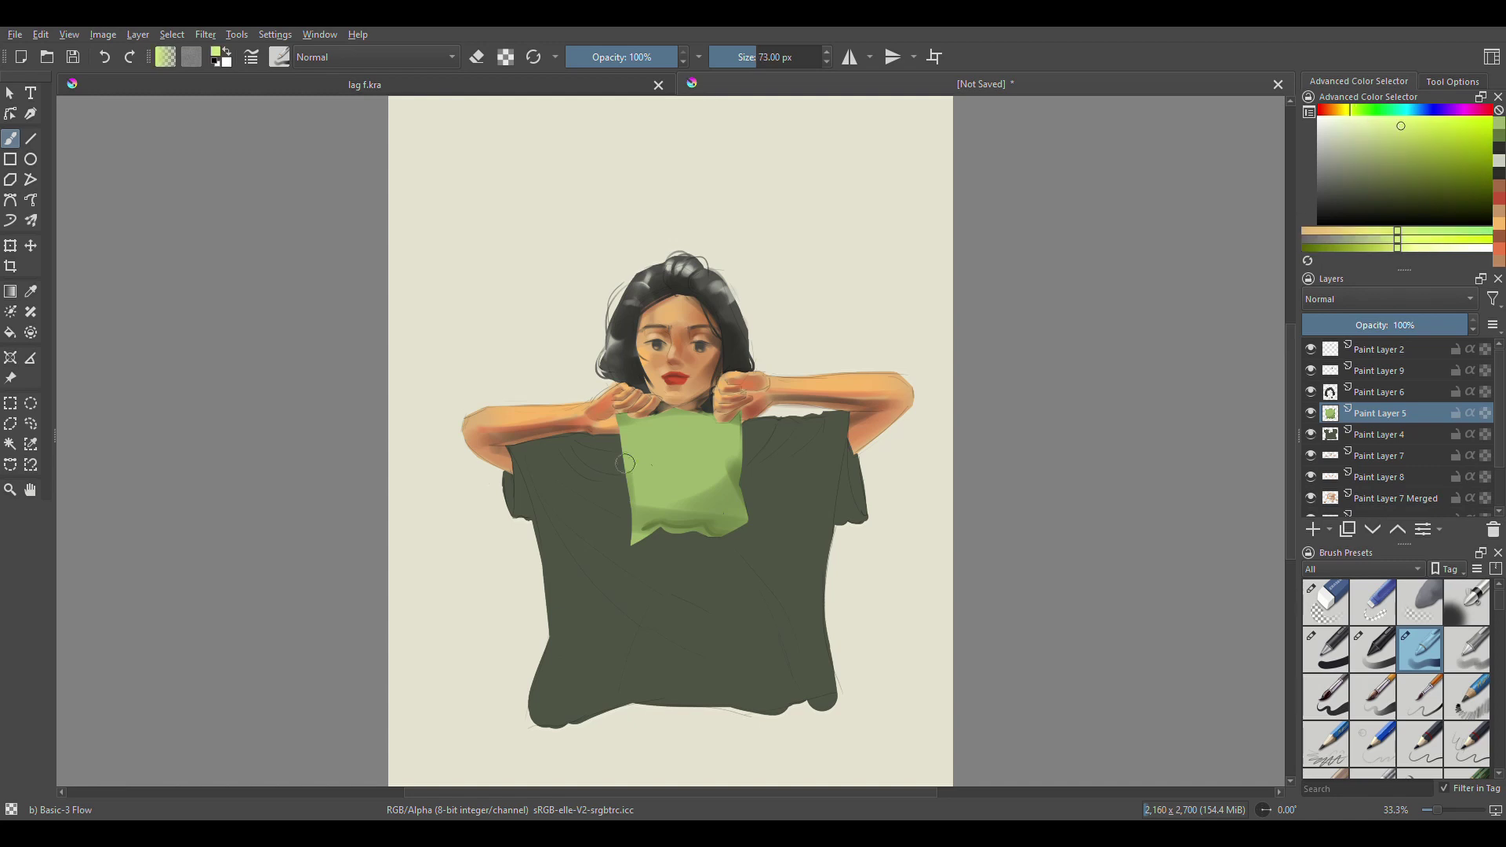
key(bracketright)
key(bracketright)
key(bracketright)
drag(639, 463, 699, 428)
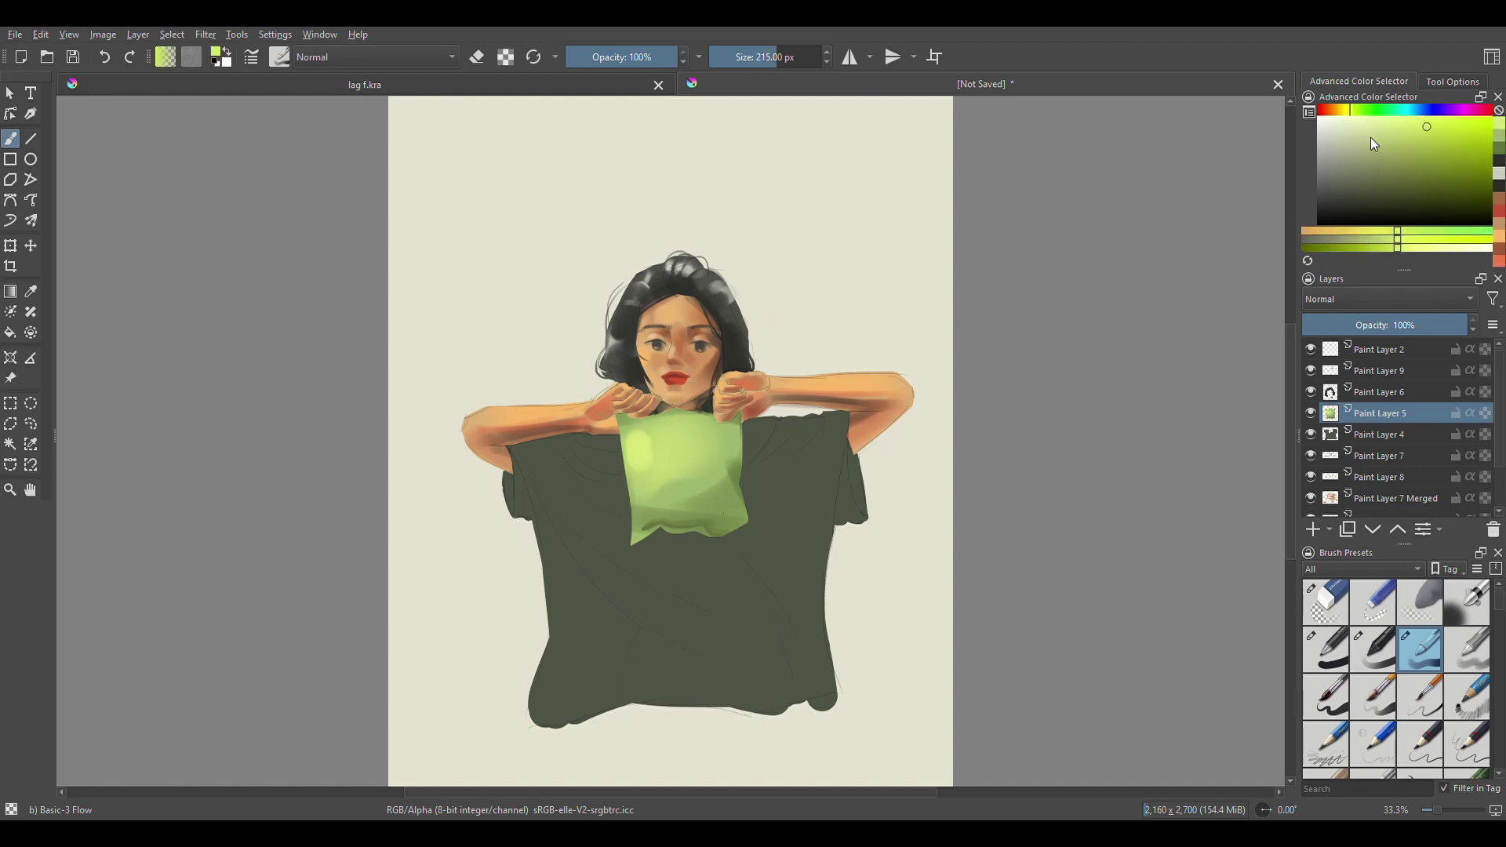
key(bracketleft)
- Sample several medium, light and dark greens from the cloth, shrinking the brush
ctrl+click(738, 530)
key(bracketleft)
key(bracketleft)
key(bracketleft)
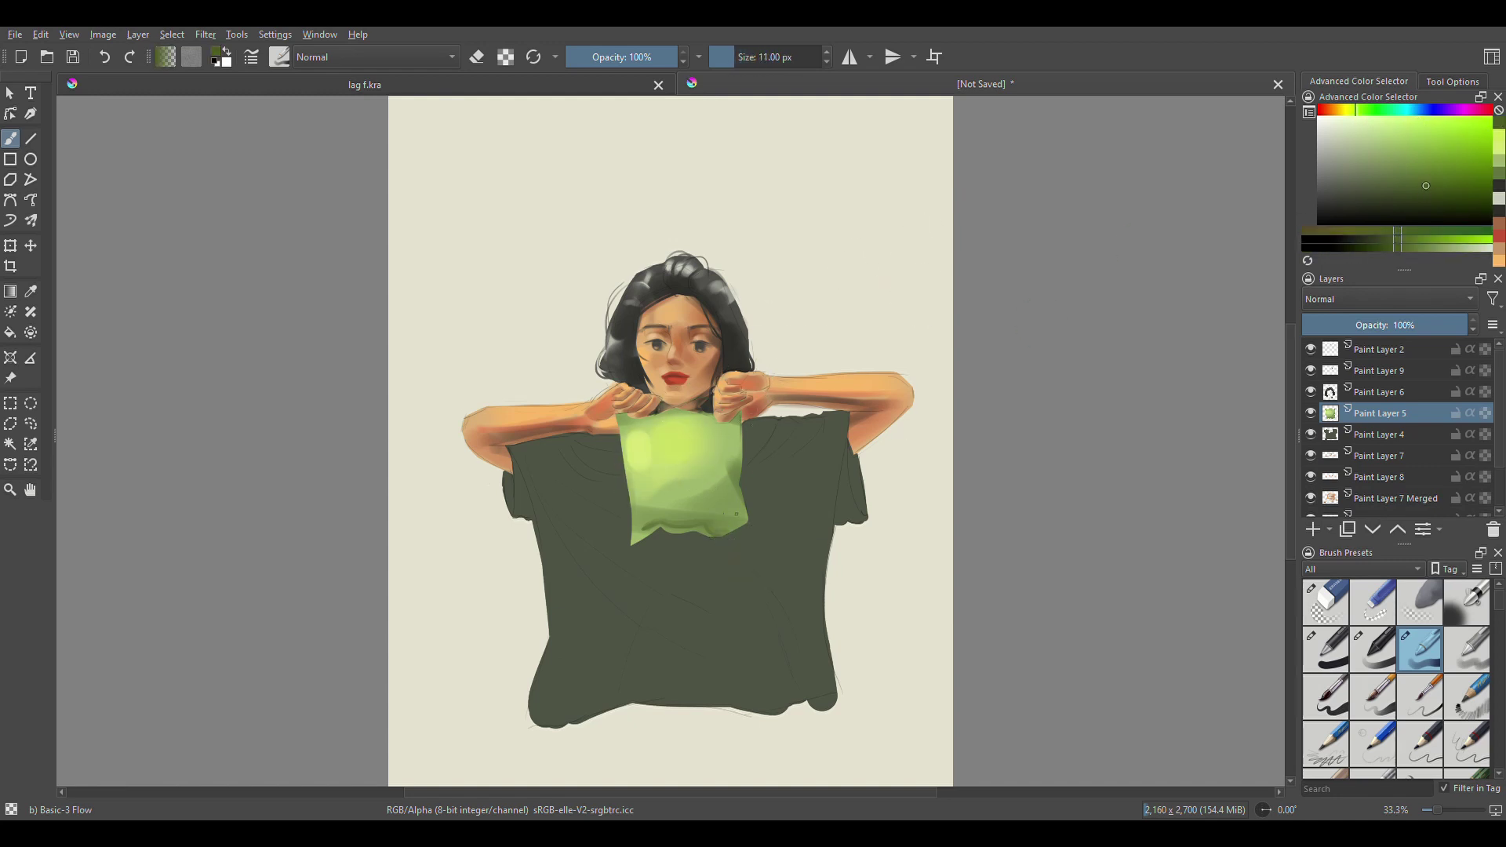
key(bracketleft)
key(bracketleft)
key(bracketleft)
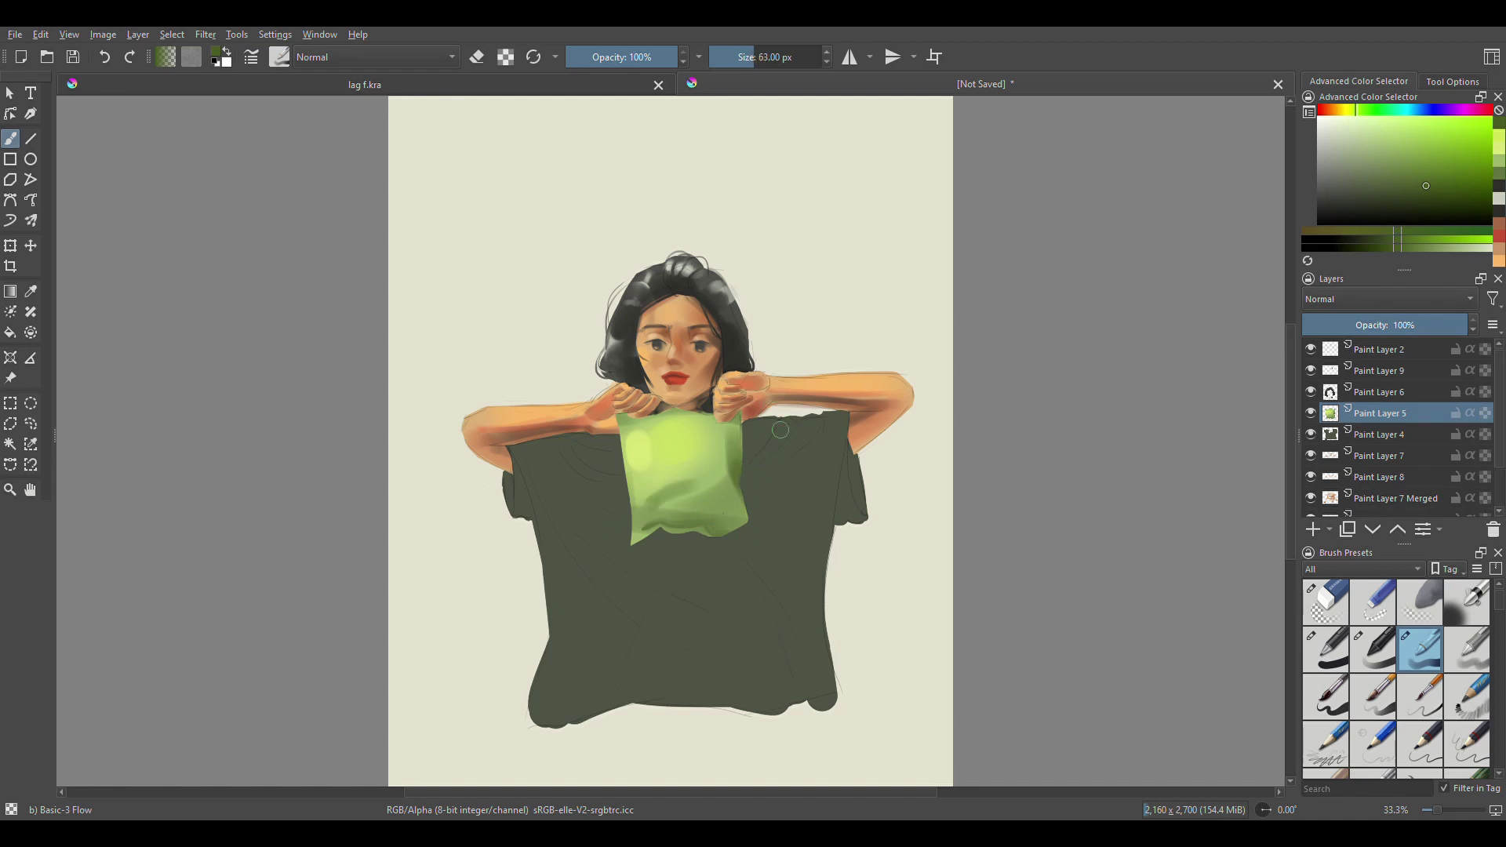
key(bracketleft)
ctrl+click(674, 517)
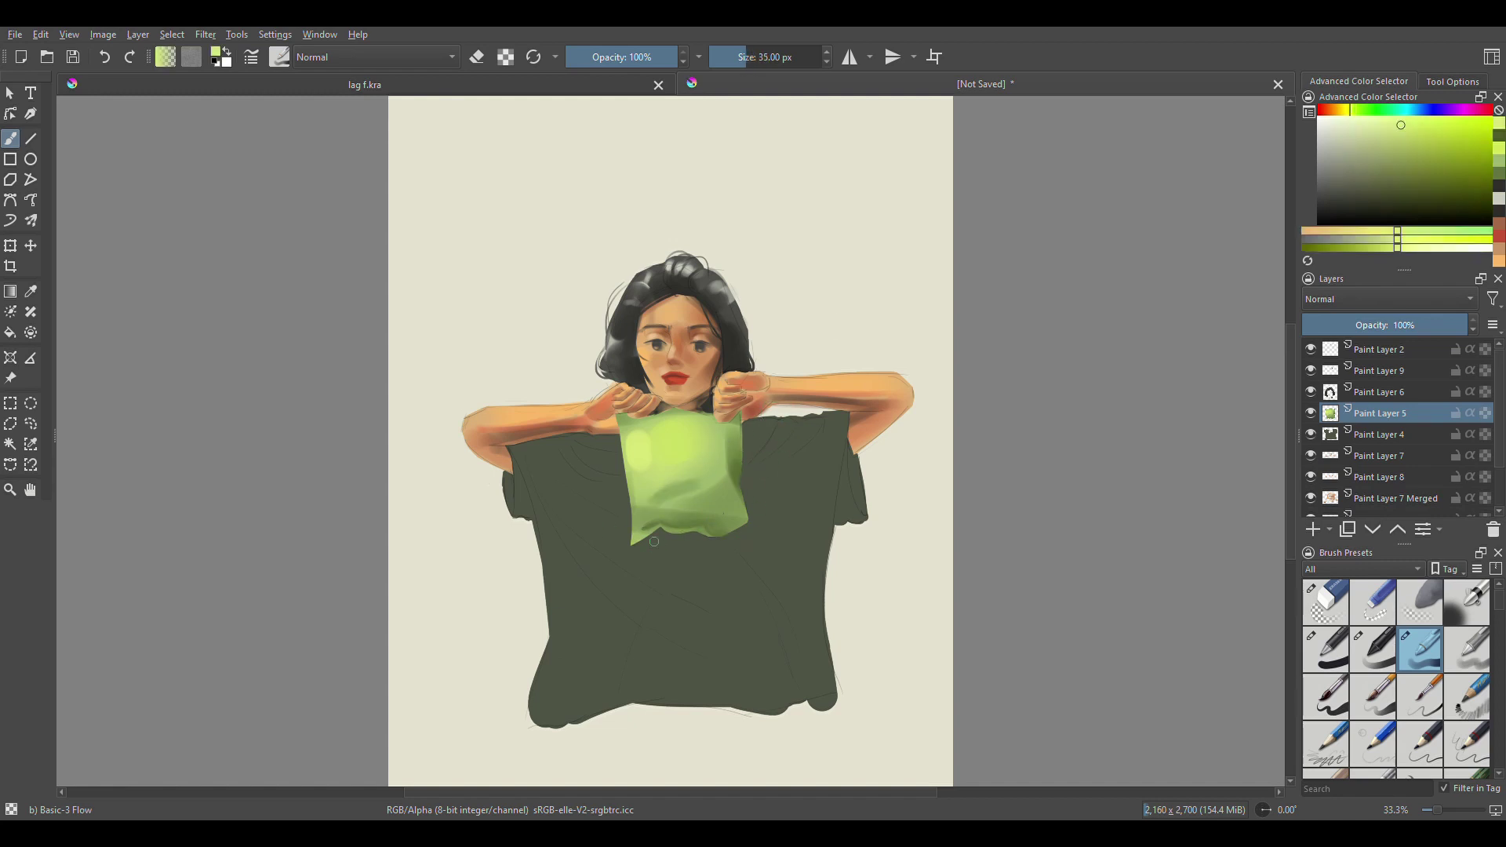
ctrl+click(659, 470)
ctrl+click(683, 491)
key(bracketleft)
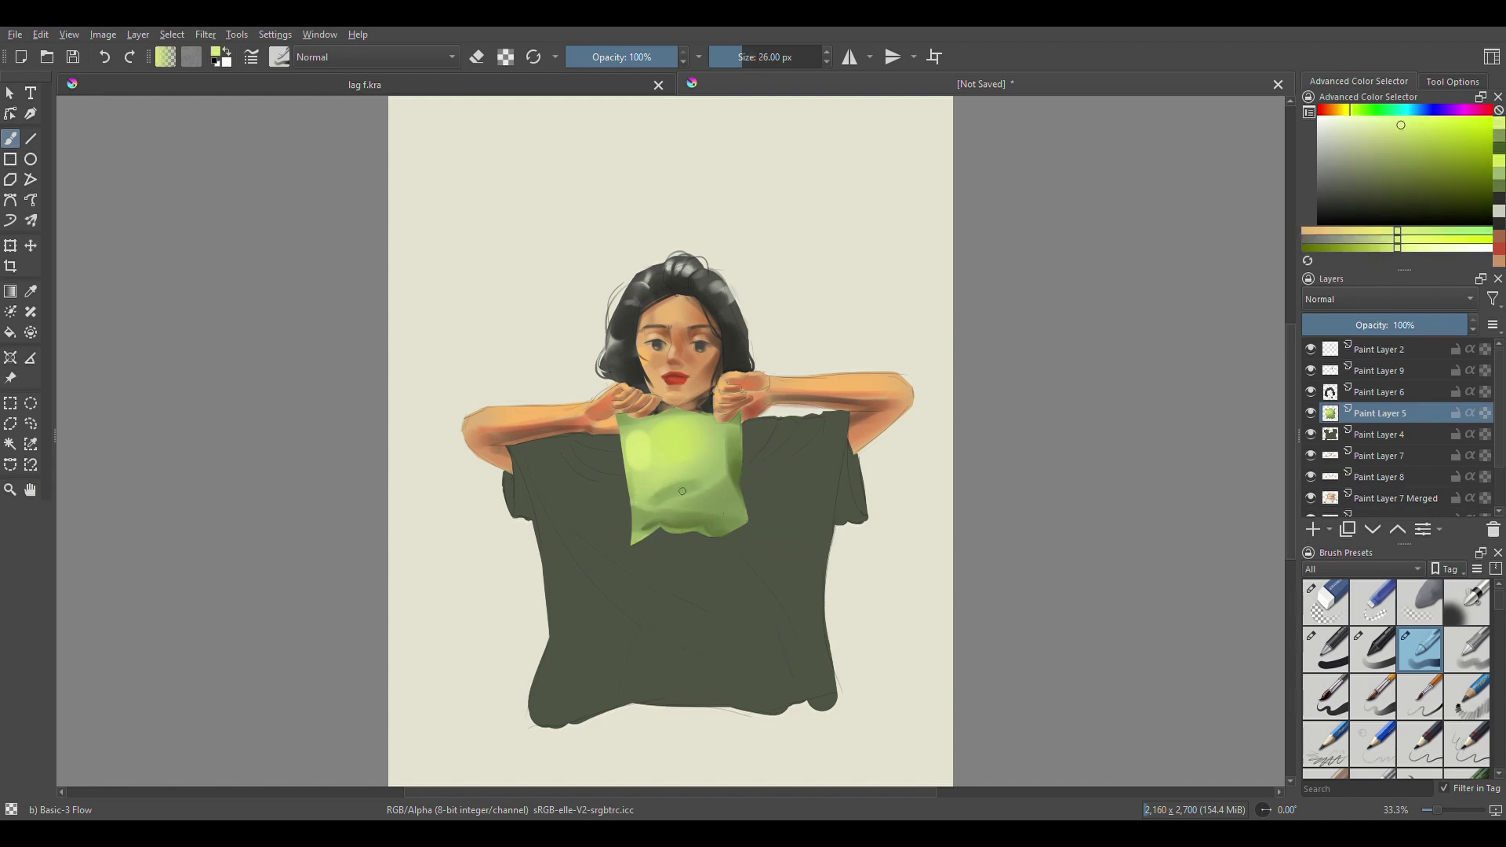
key(bracketright)
key(bracketright)
ctrl+click(684, 459)
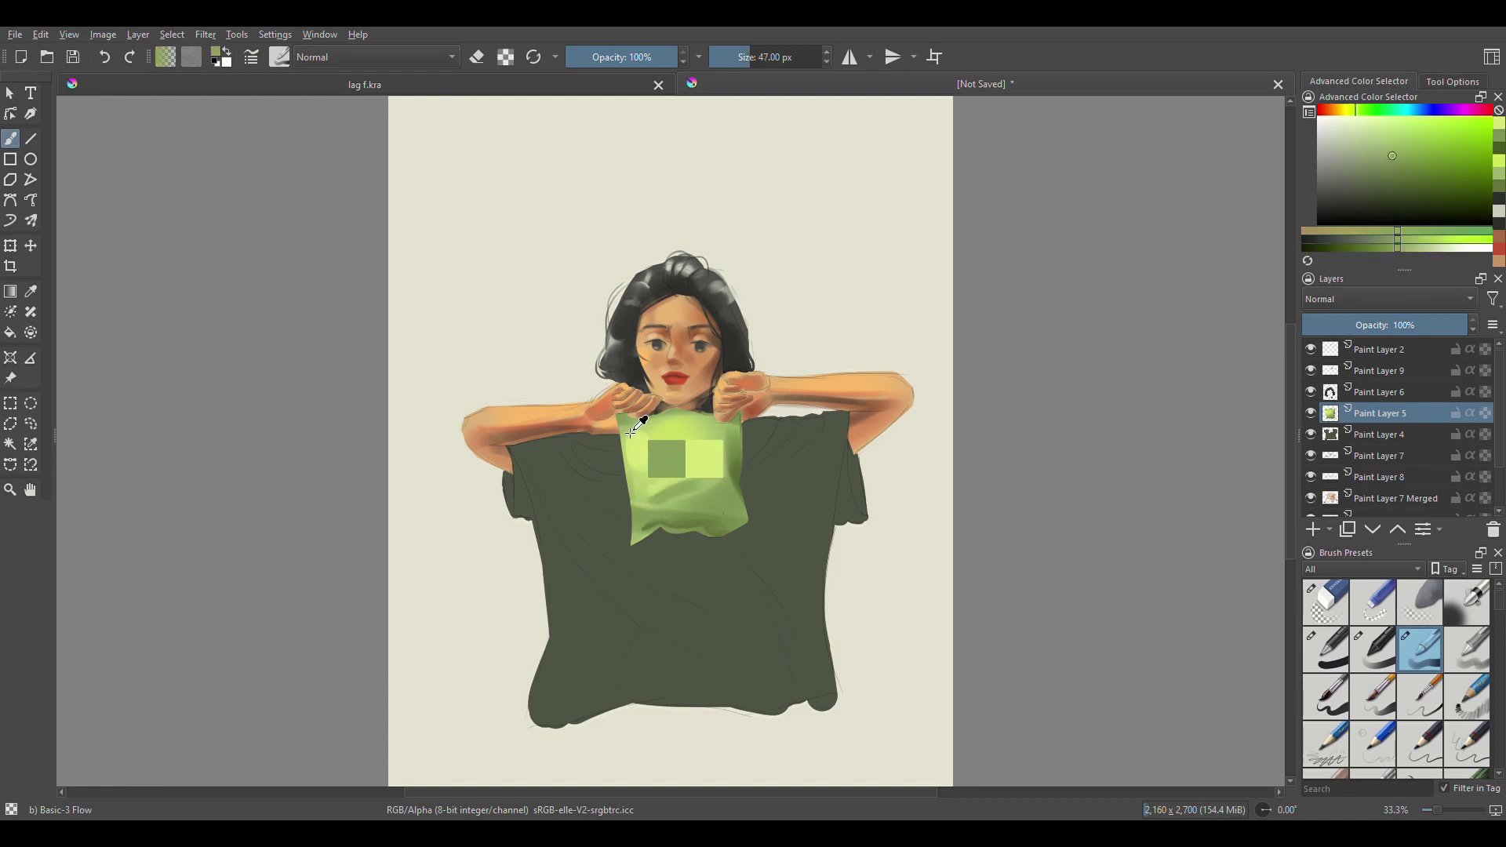
click(1353, 126)
key(bracketleft)
key(bracketleft)
key(bracketleft)
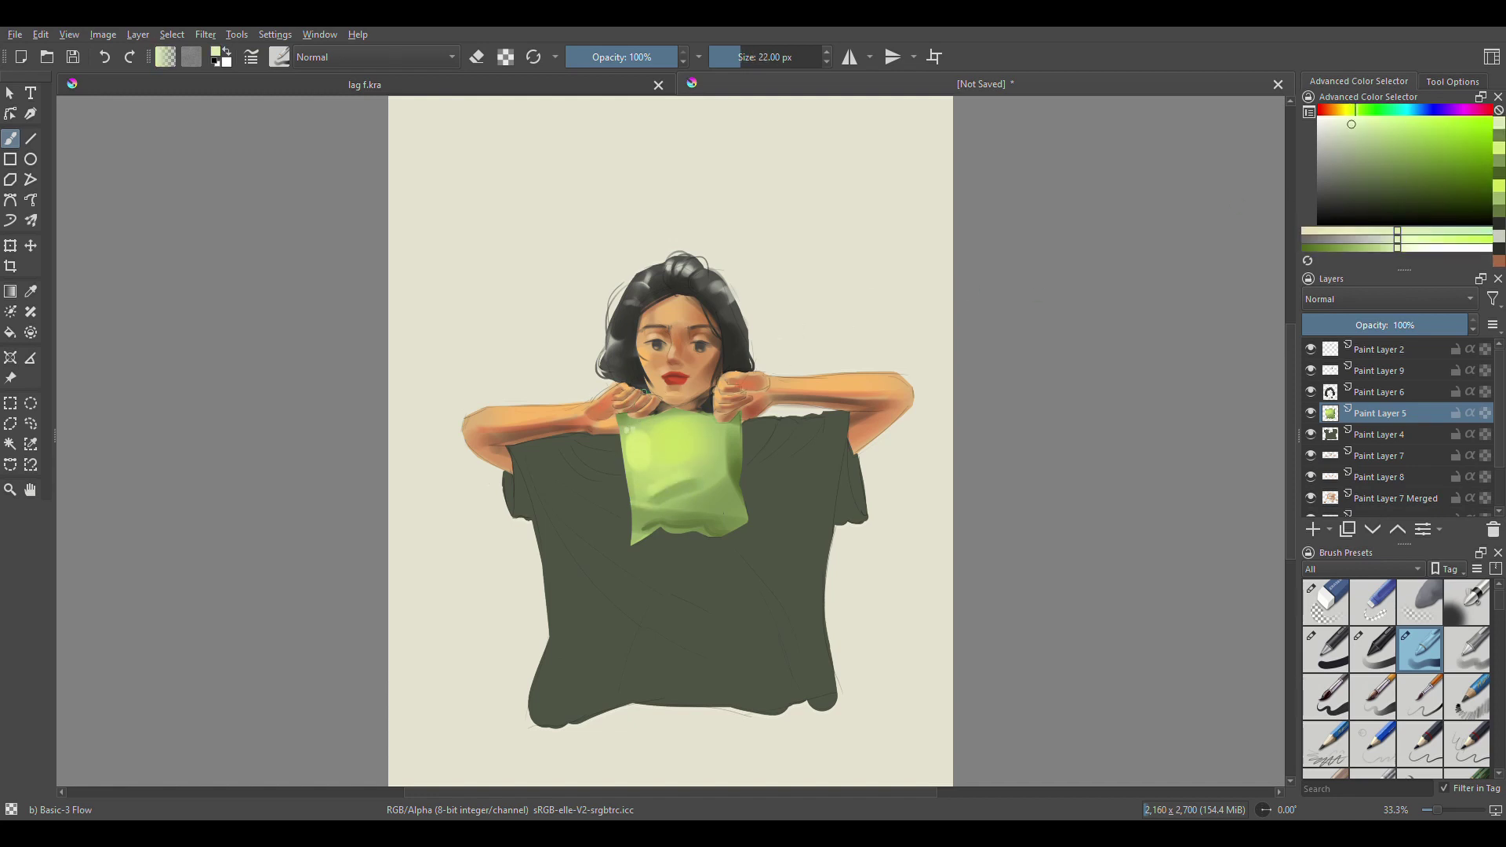
- Sample the shirt's dark green and the bag's light yellow-green with a smaller brush
click(714, 444)
key(bracketright)
key(bracketright)
ctrl+click(822, 521)
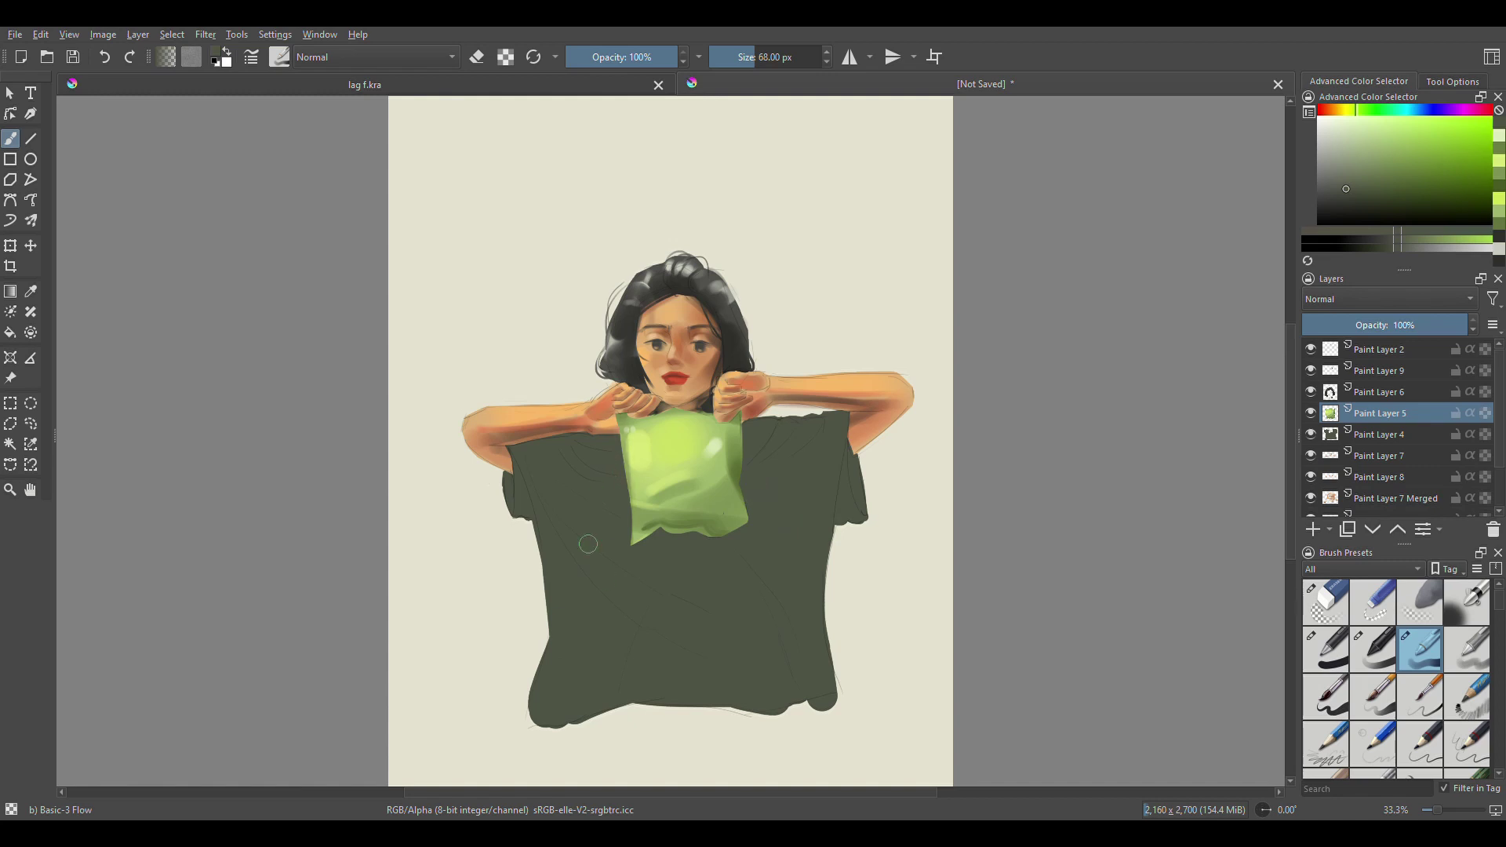
key(bracketright)
key(bracketright)
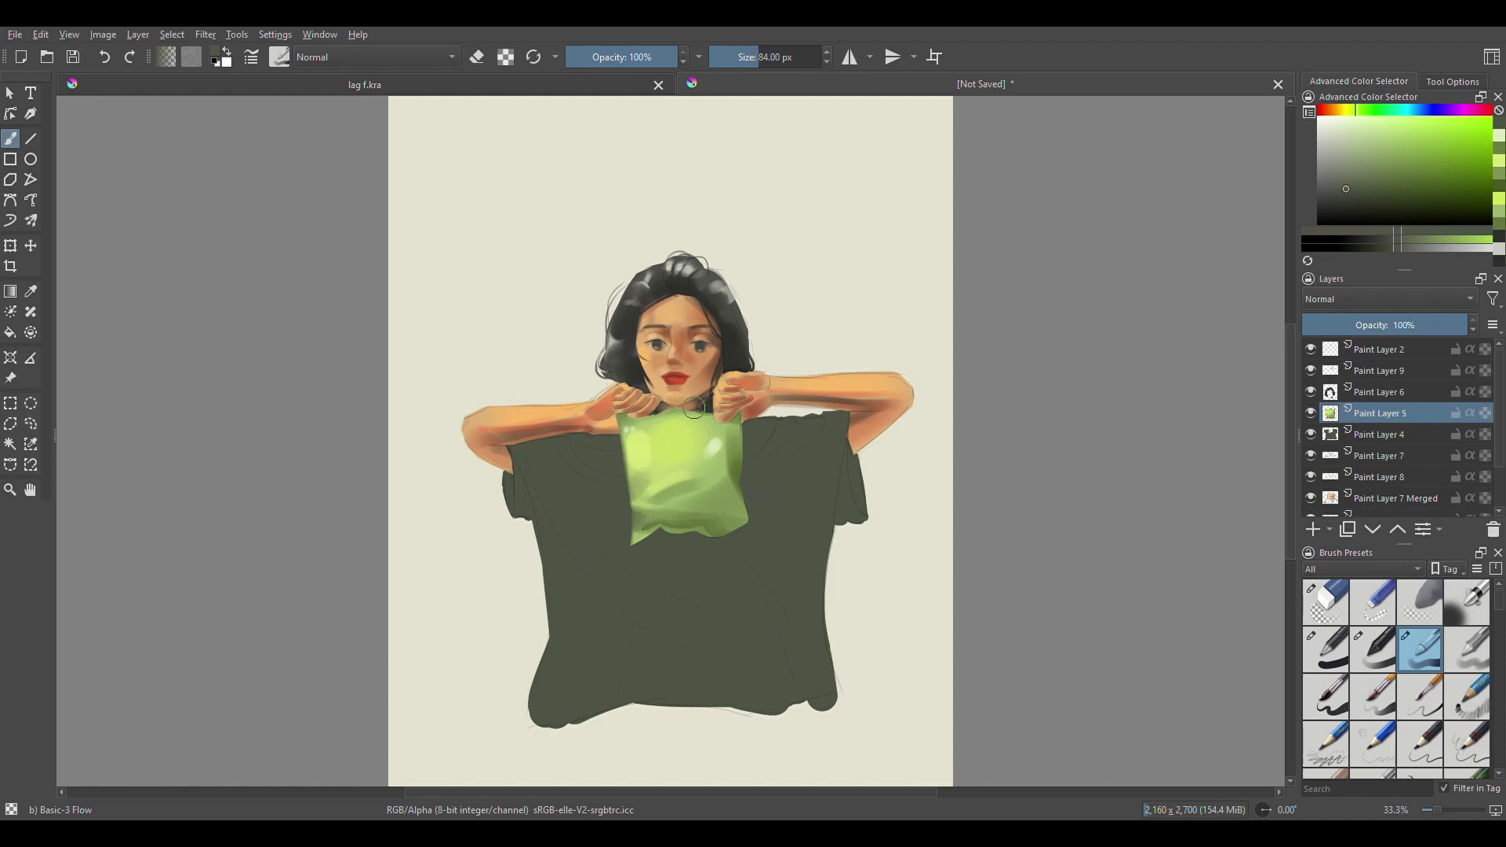
ctrl+click(719, 448)
key(bracketleft)
key(bracketleft)
key(bracketleft)
ctrl+click(726, 457)
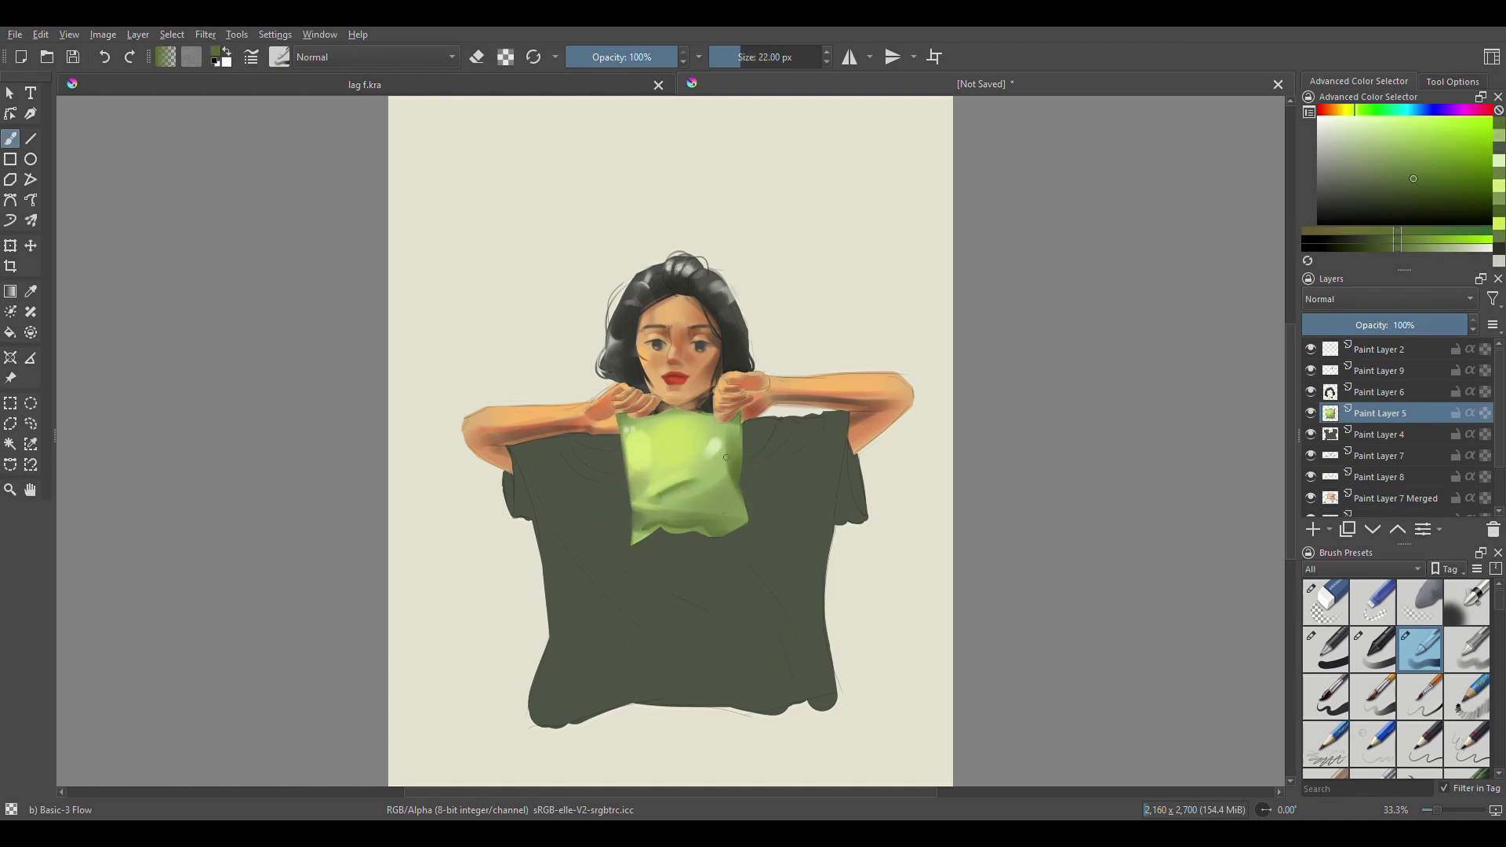
key(bracketleft)
key(bracketleft)
ctrl+click(665, 438)
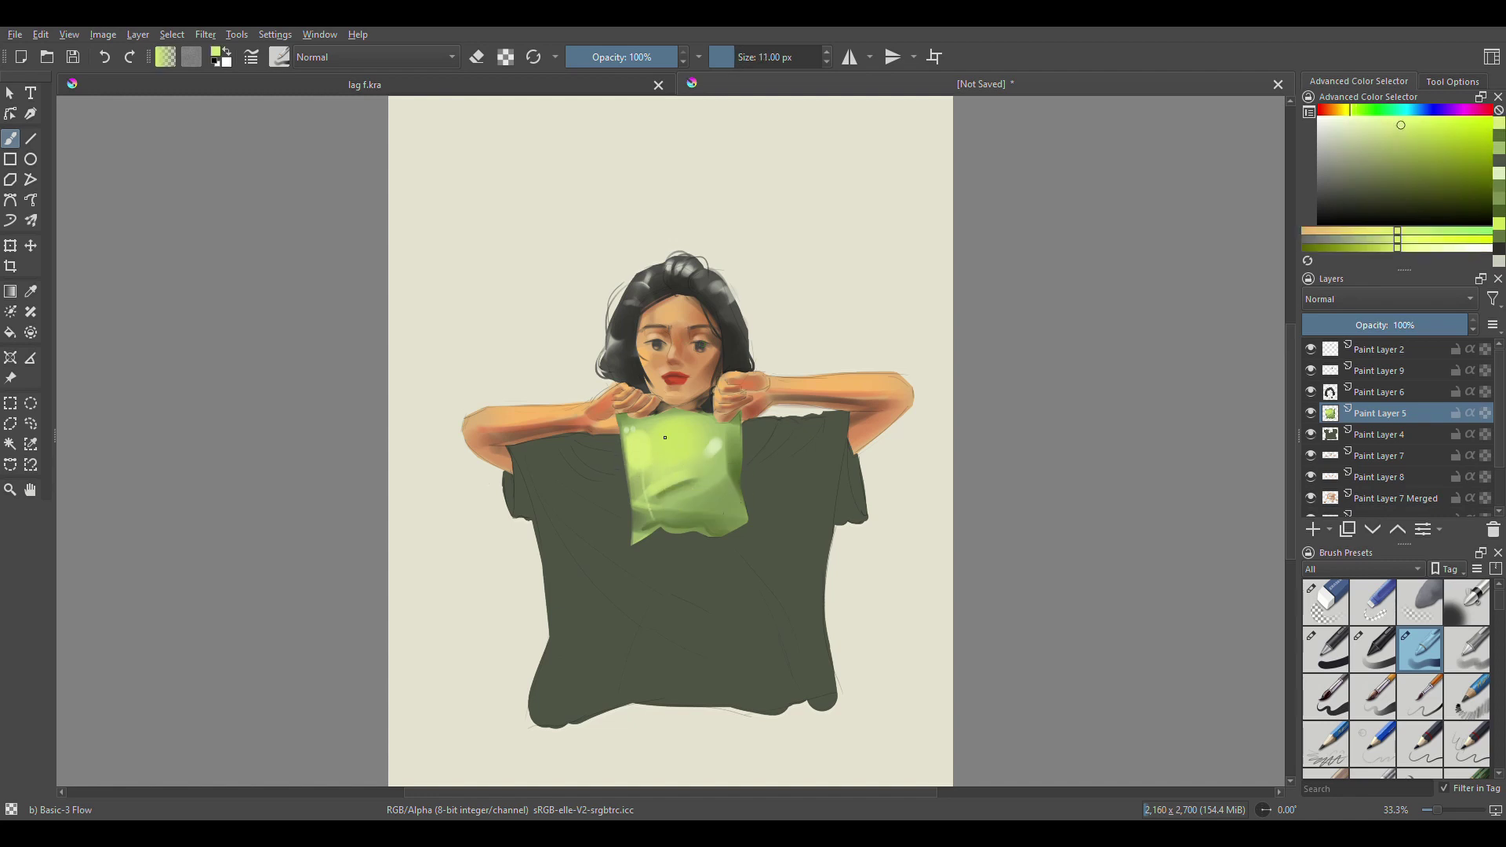
- Add Paint Layer 10 above the bag layer and paint a faint light stroke on the bag
click(1313, 530)
key(bracketright)
drag(708, 464, 707, 518)
key(e)
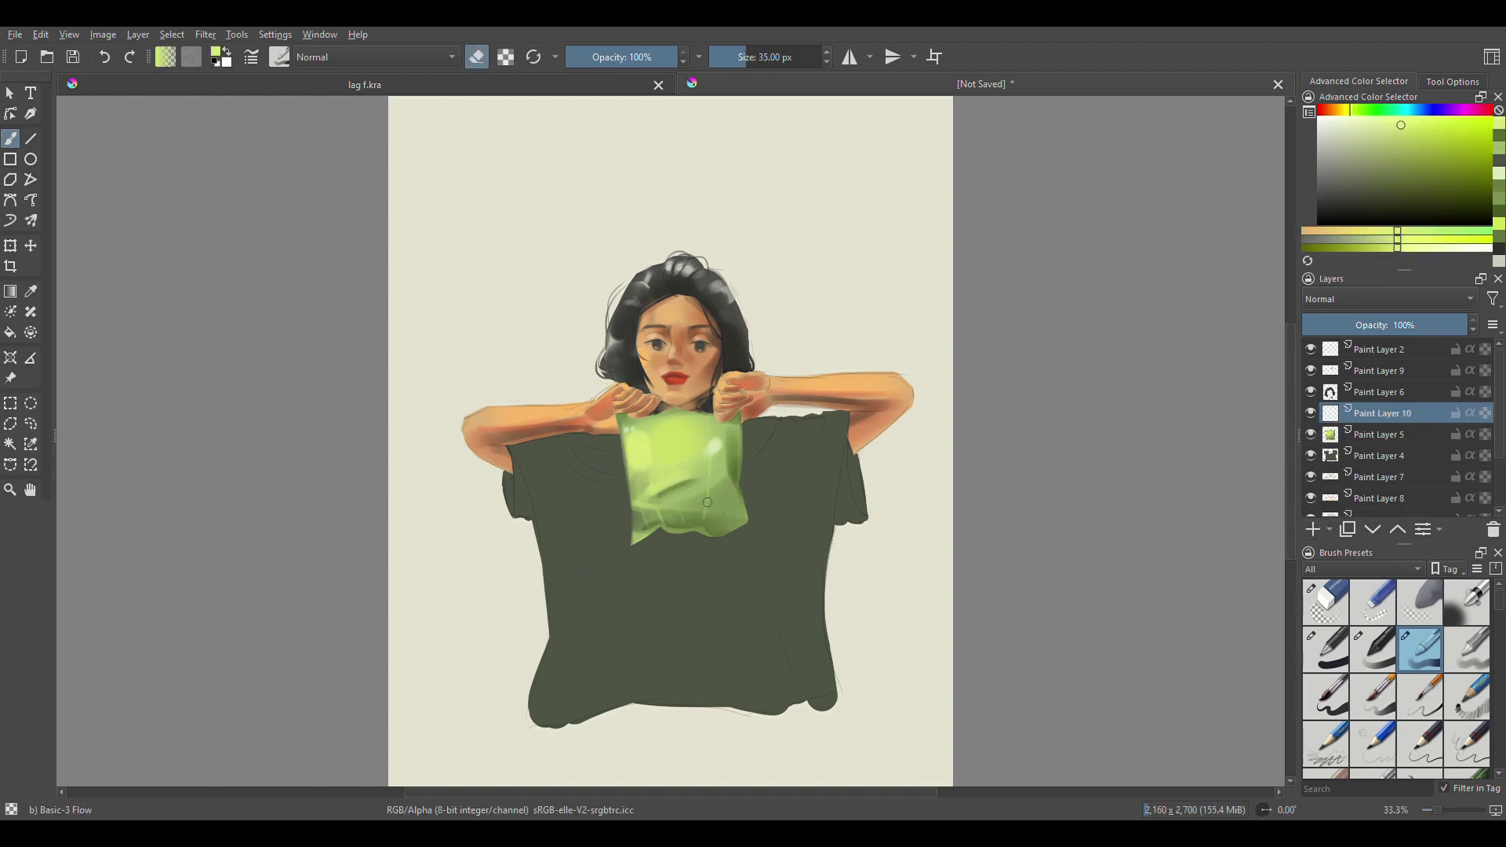
key(e)
- Dab a soft light highlight on the bag and blend away its dark middle crease
ctrl+click(690, 510)
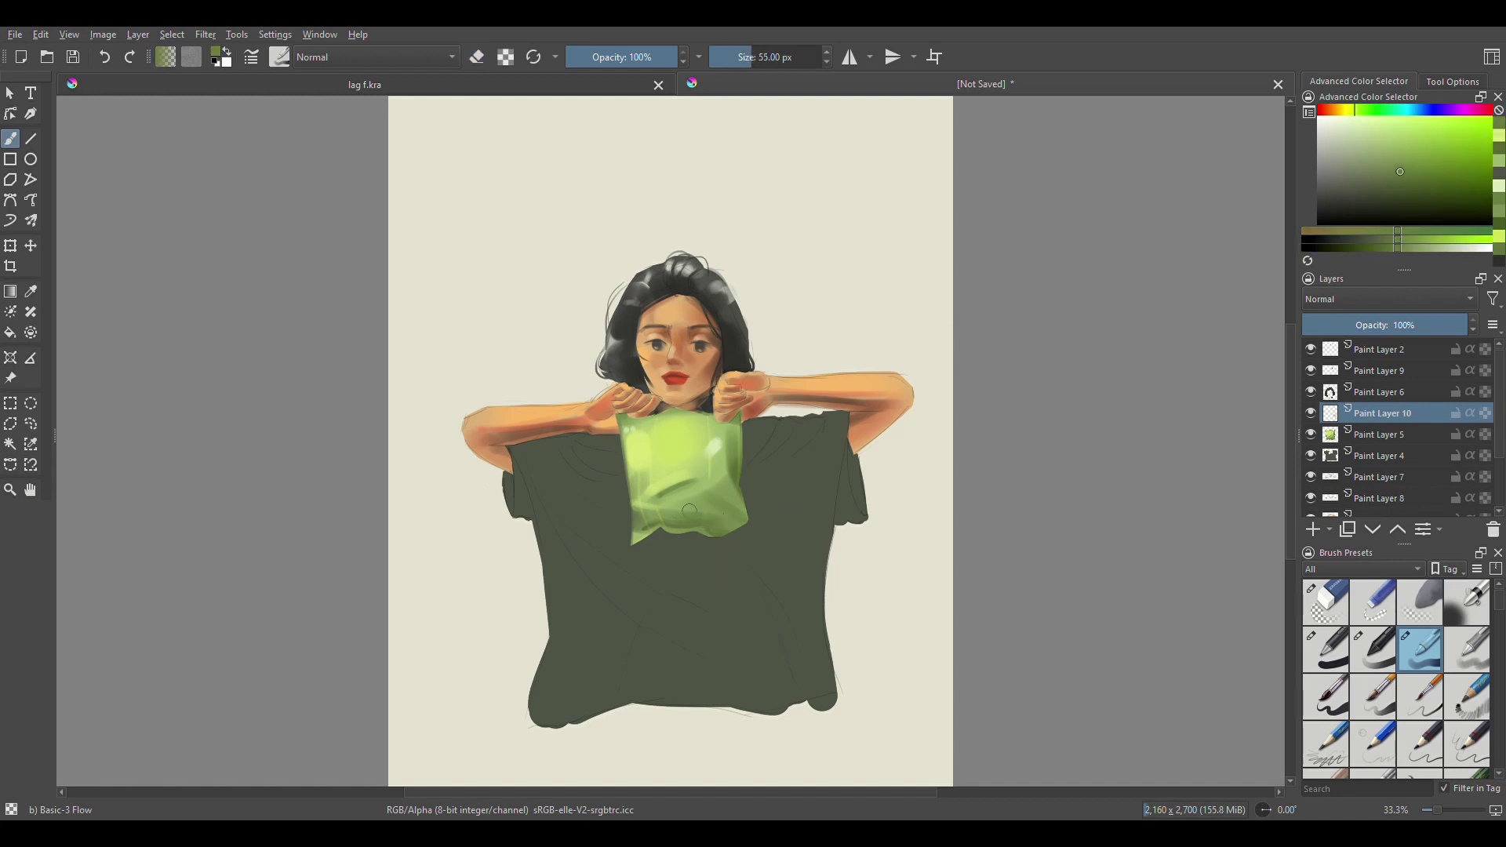
key(bracketleft)
key(bracketleft)
key(bracketleft)
ctrl+click(750, 500)
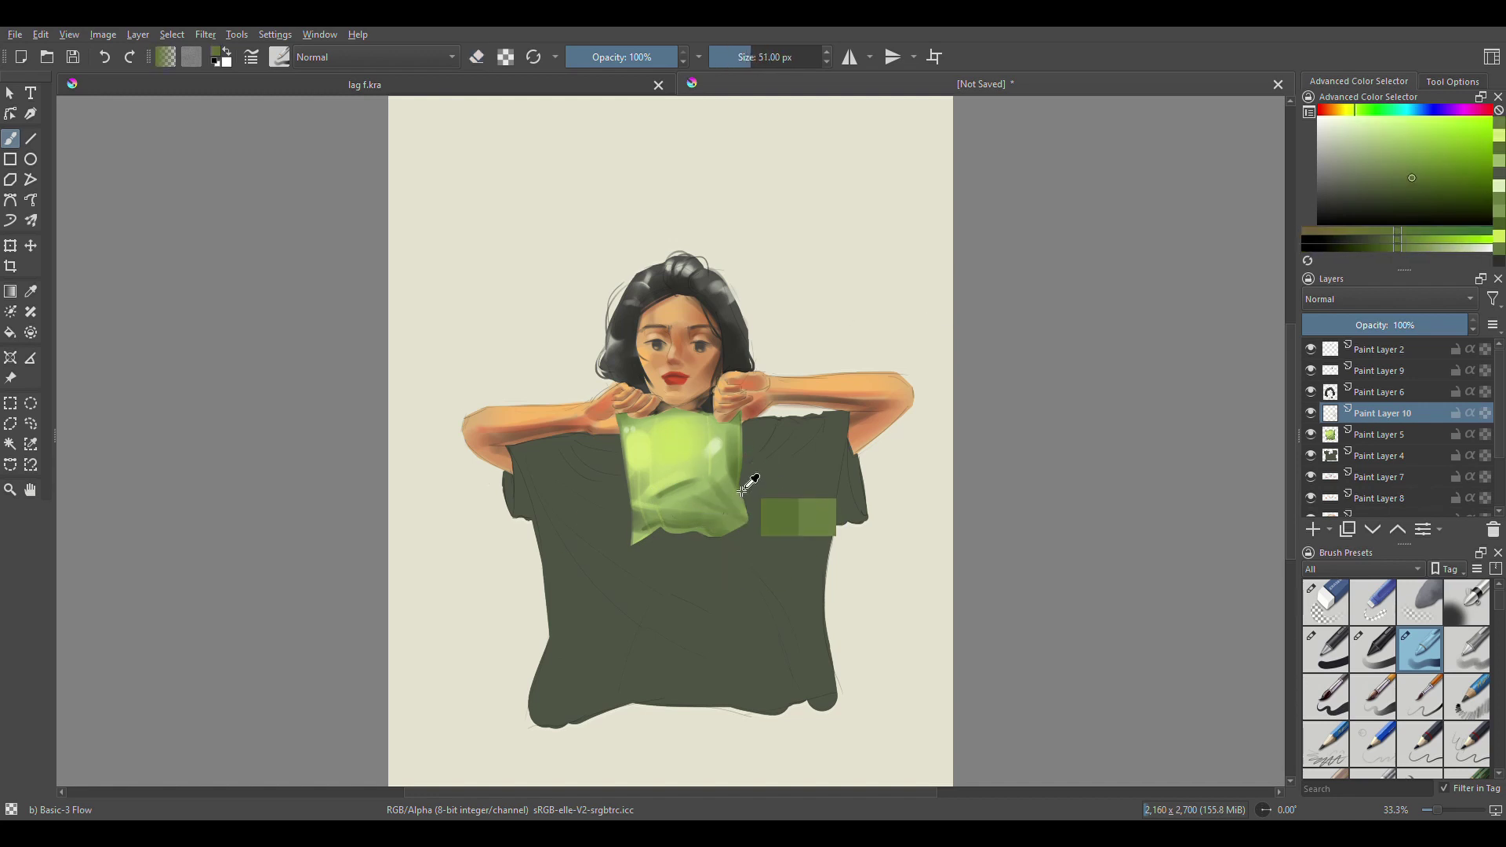
key(bracketleft)
key(bracketleft)
key(bracketleft)
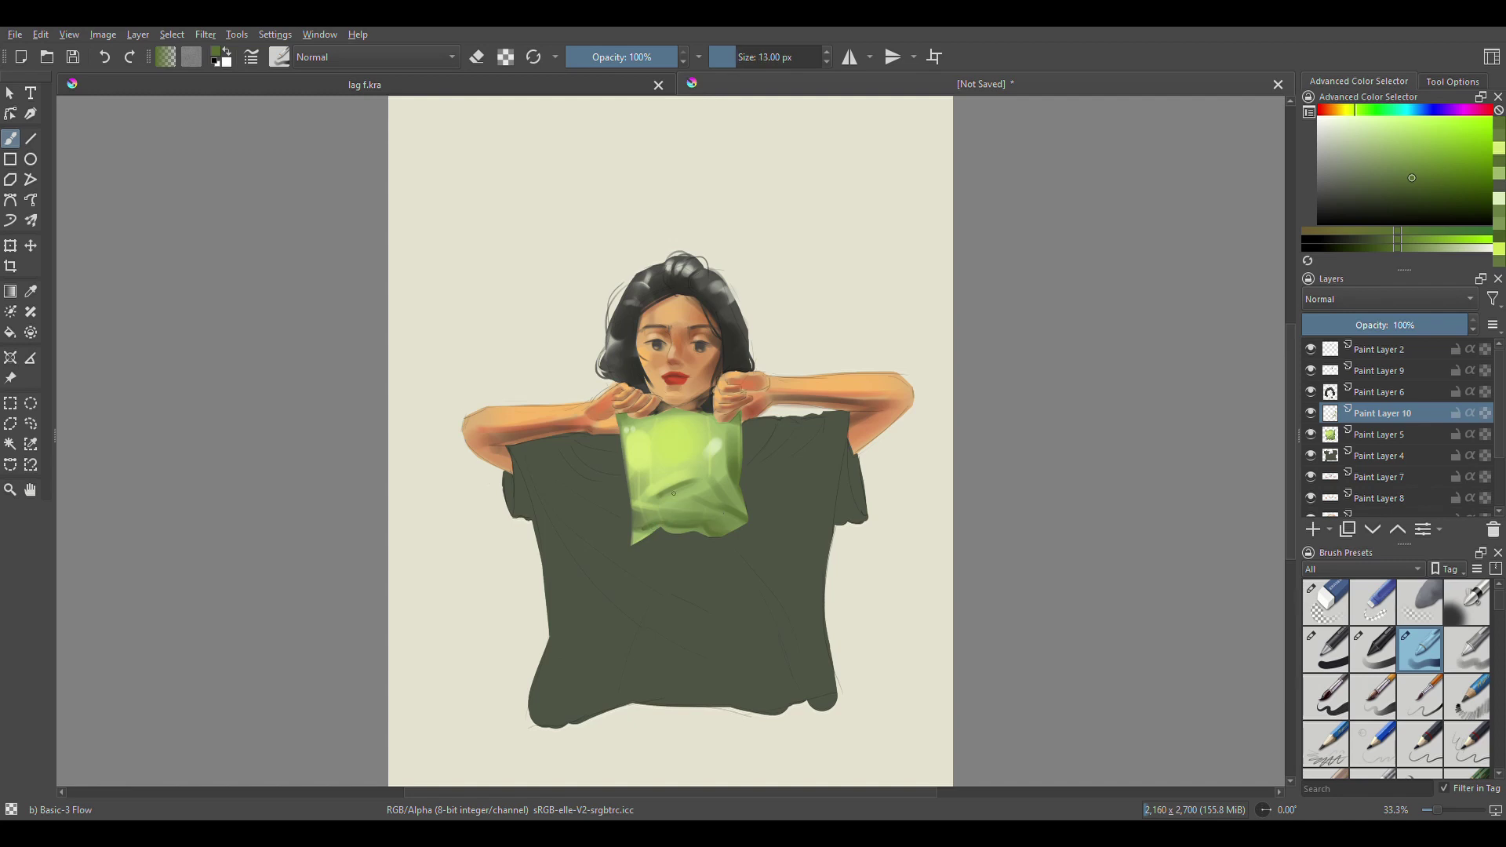
ctrl+click(742, 451)
key(bracketright)
key(bracketright)
key(bracketright)
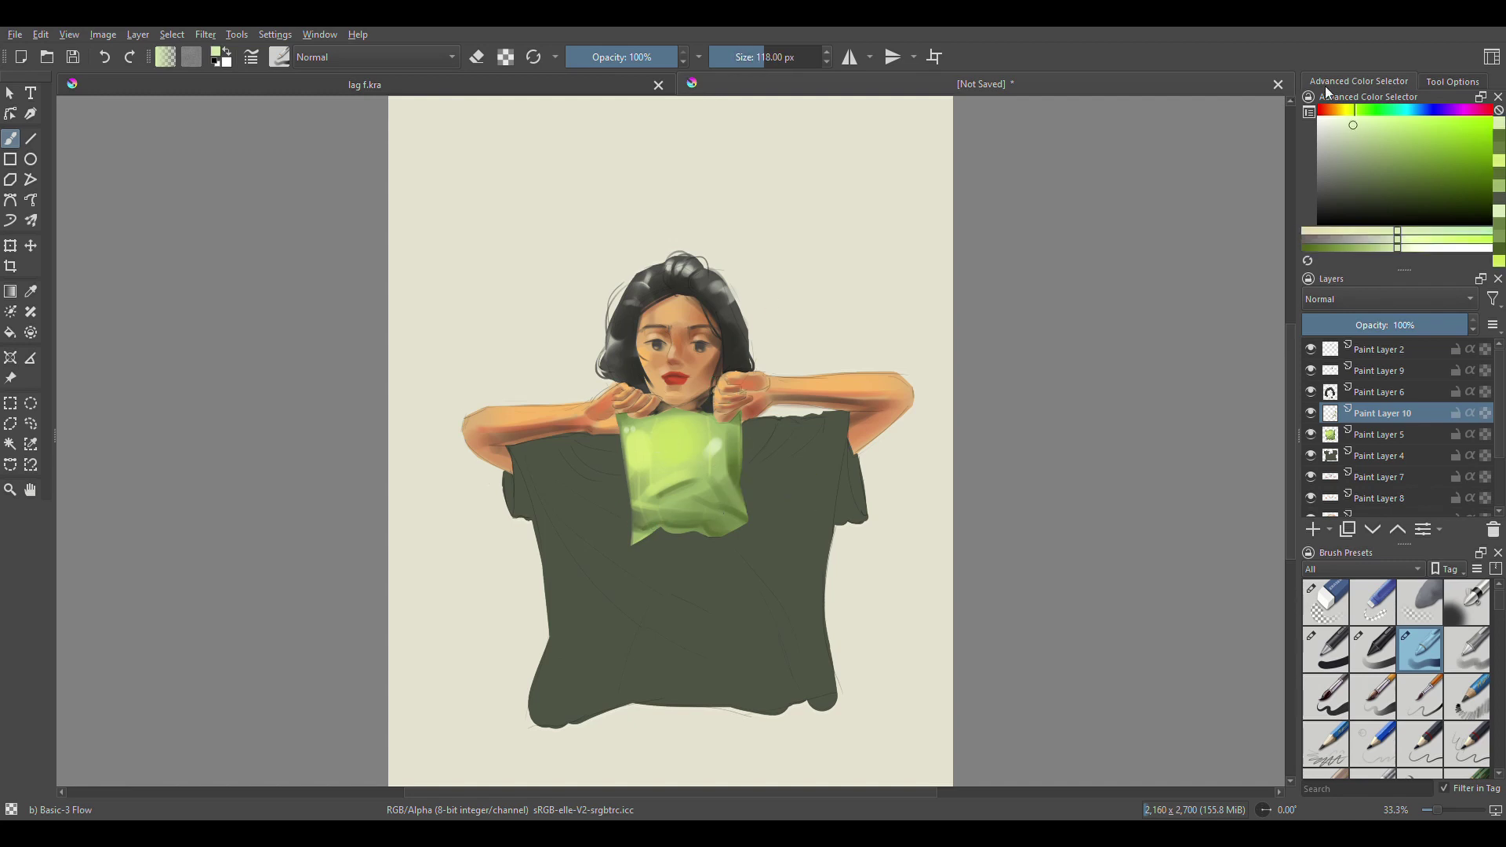
click(667, 437)
key(bracketleft)
key(bracketleft)
ctrl+click(681, 453)
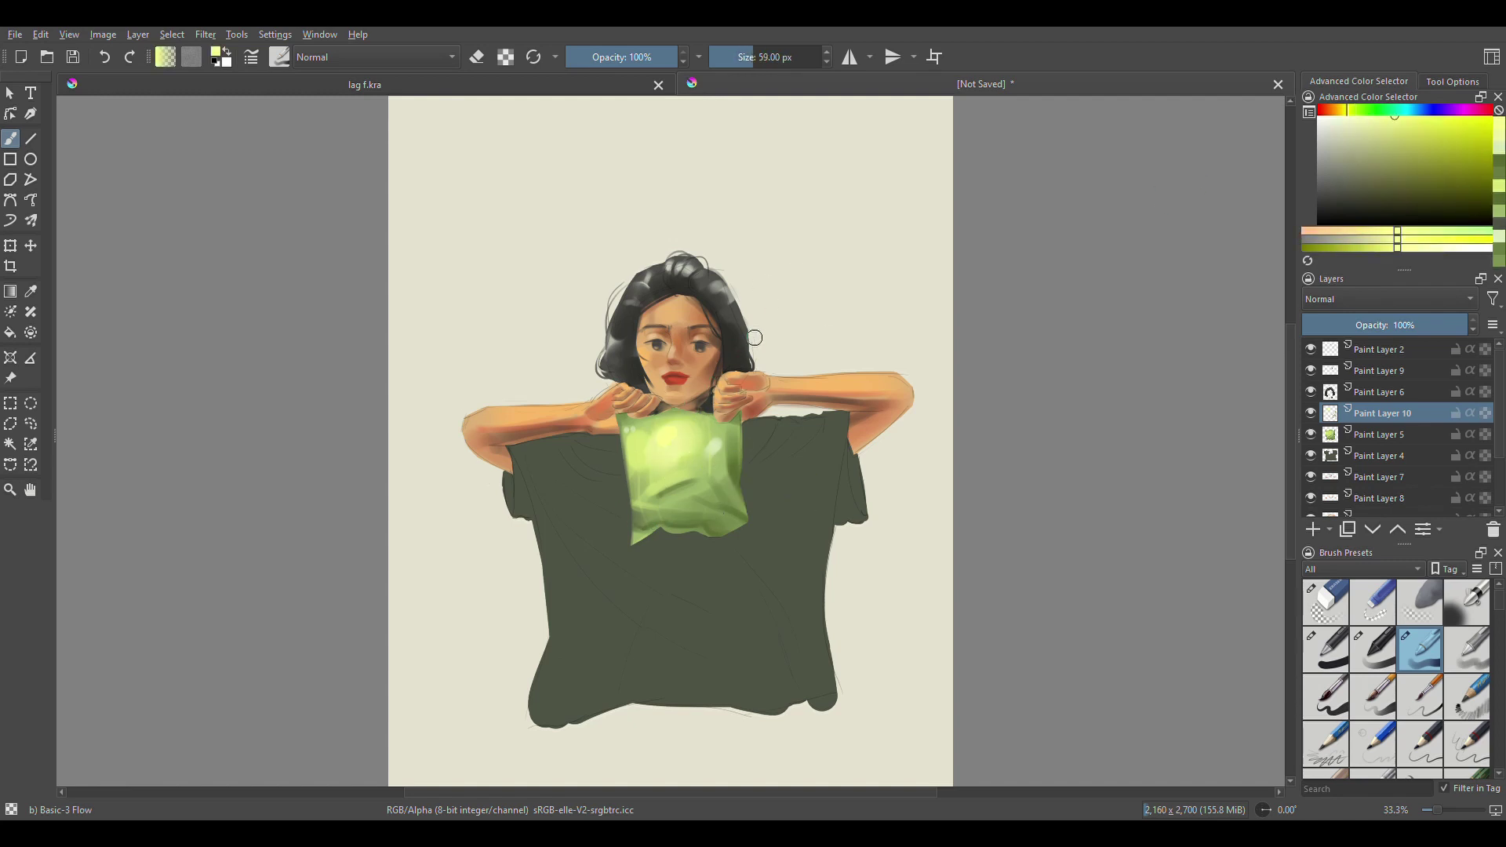
key(bracketright)
key(bracketright)
drag(659, 502, 714, 486)
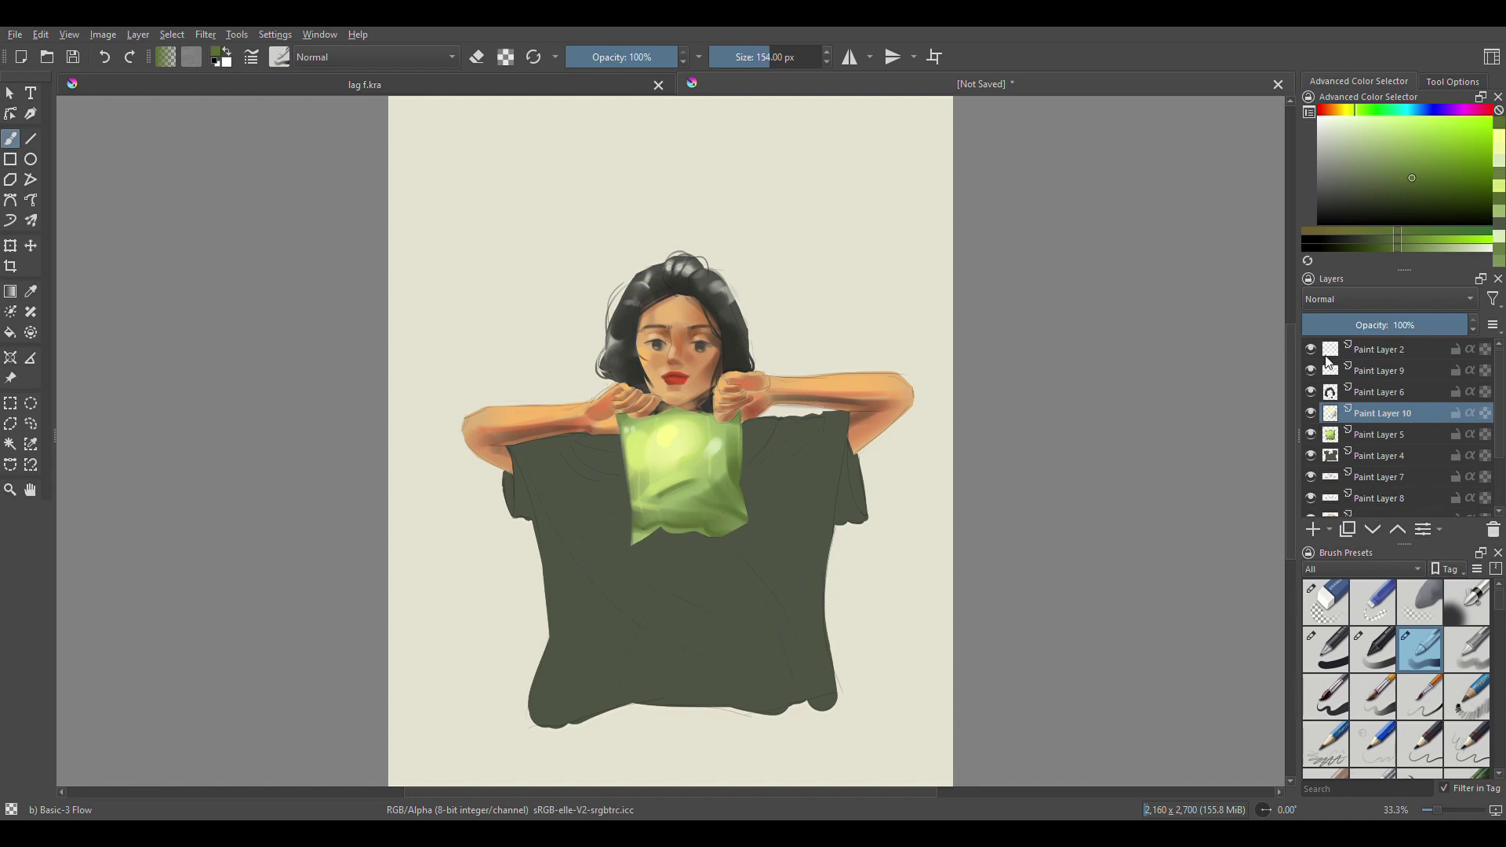
- Toggle the bag highlight layer off and on to compare the whole canvas
click(1311, 414)
key(minus)
click(1313, 455)
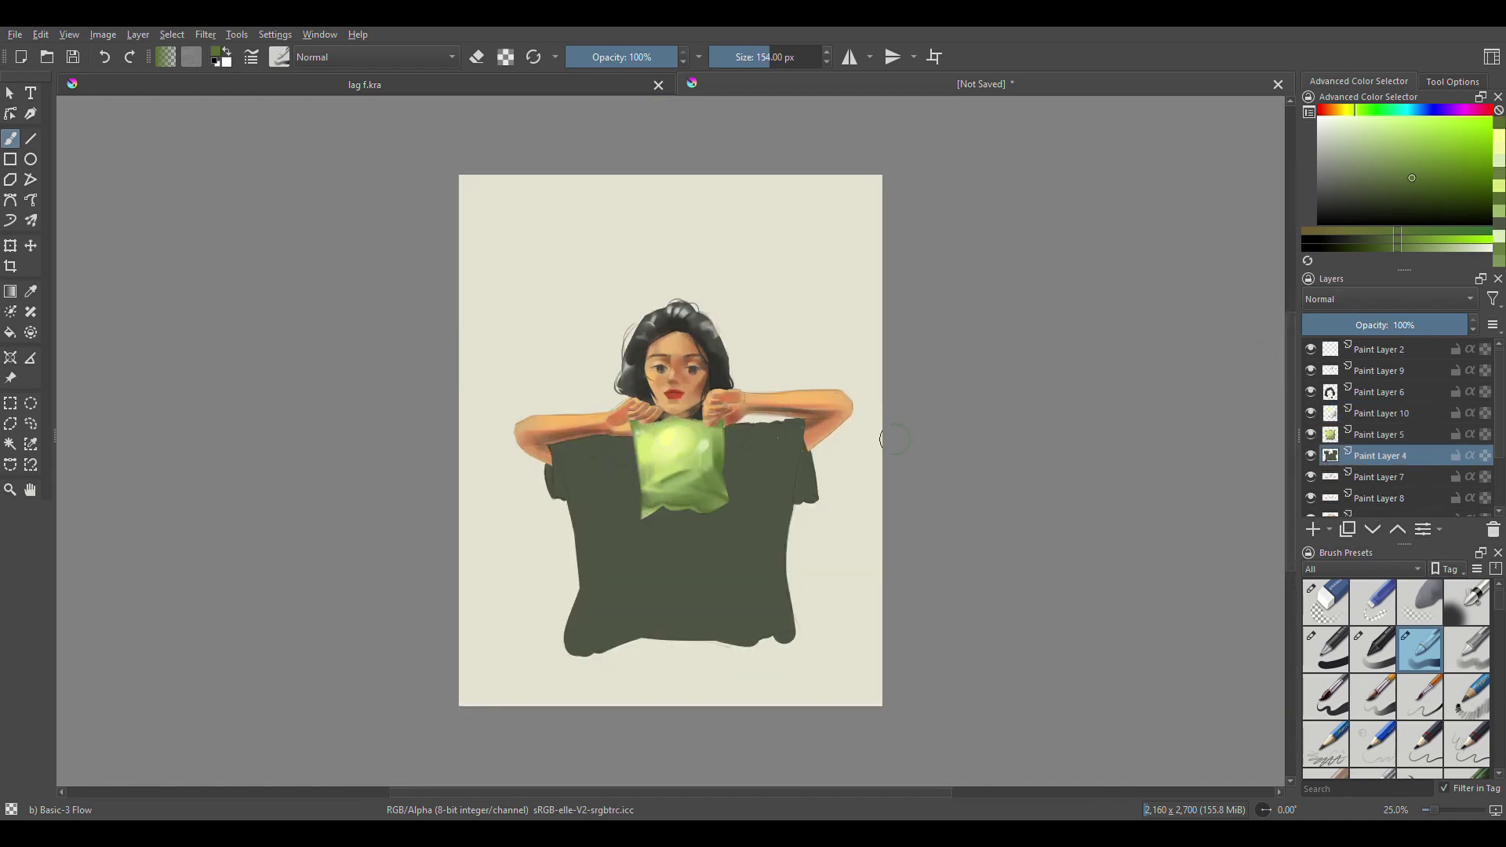
- Sample the shirt's dark green, add a layer above Paint Layer 4, and fill the sleeve-arm gap
ctrl+click(773, 527)
key(Insert)
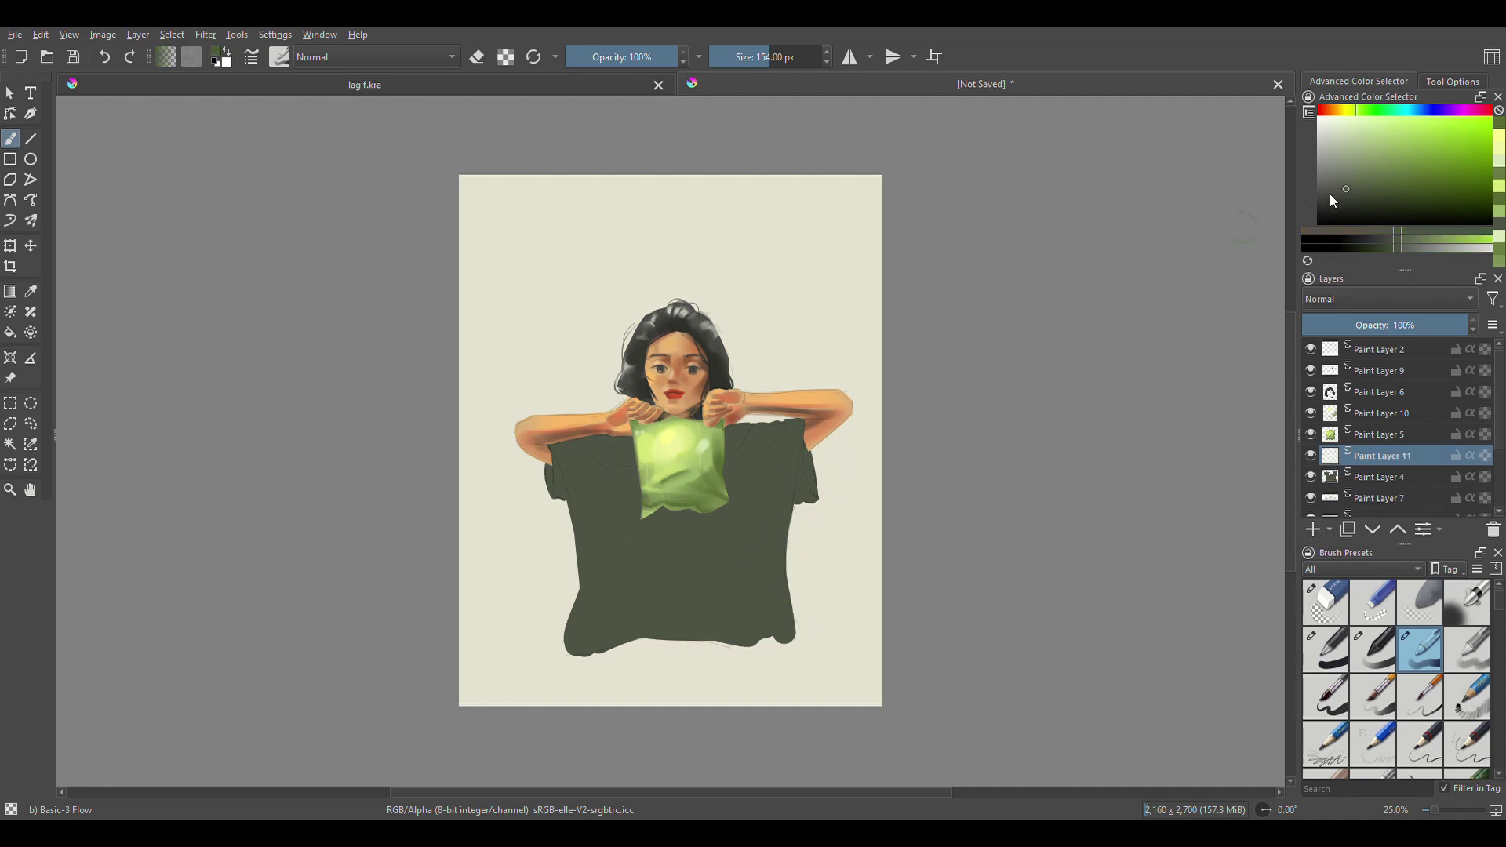
ctrl+click(761, 557)
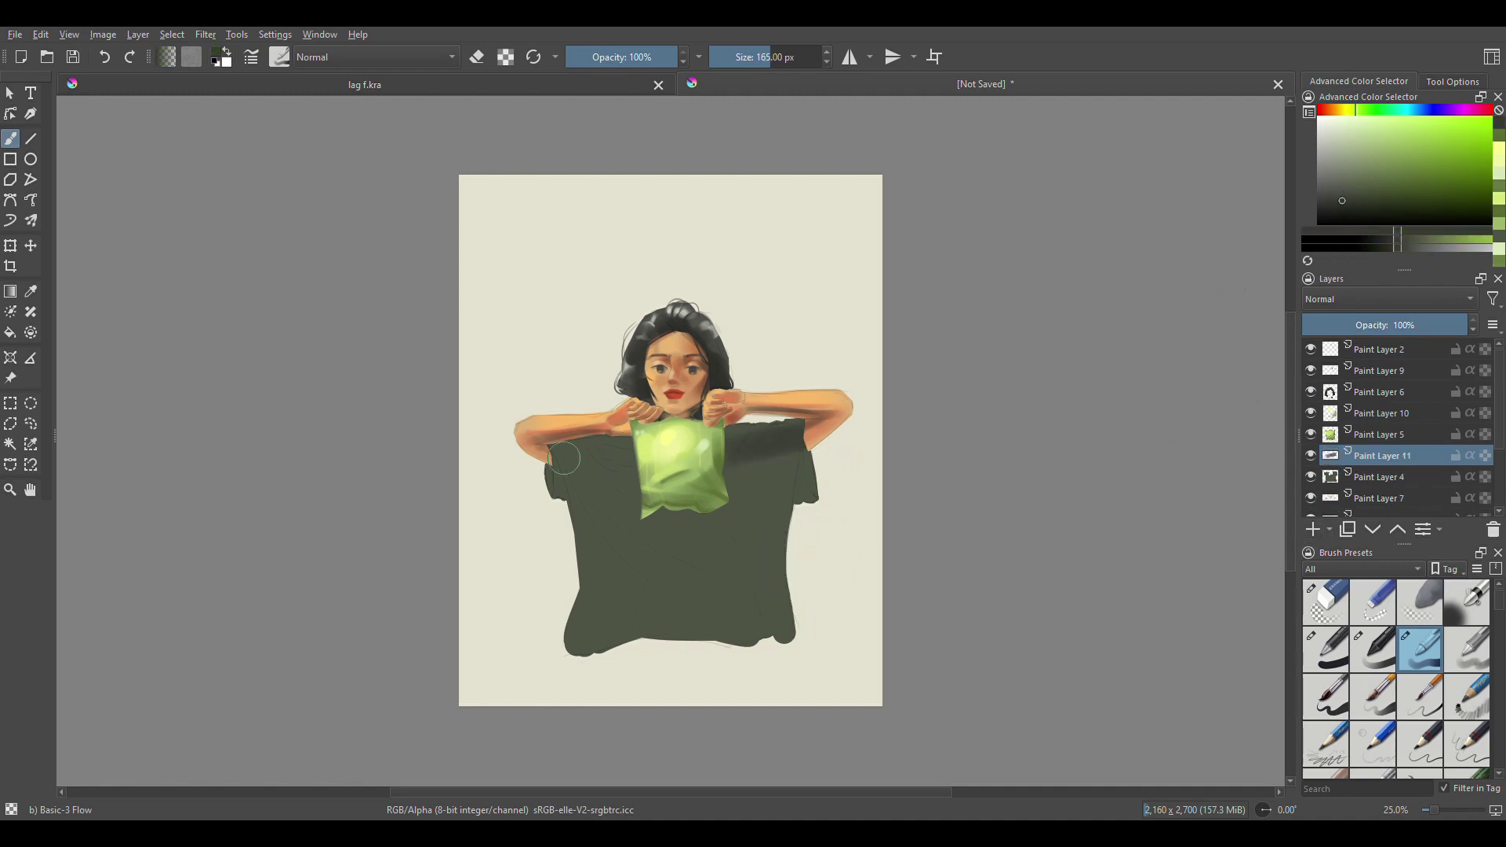
drag(553, 455, 663, 451)
drag(841, 443, 812, 487)
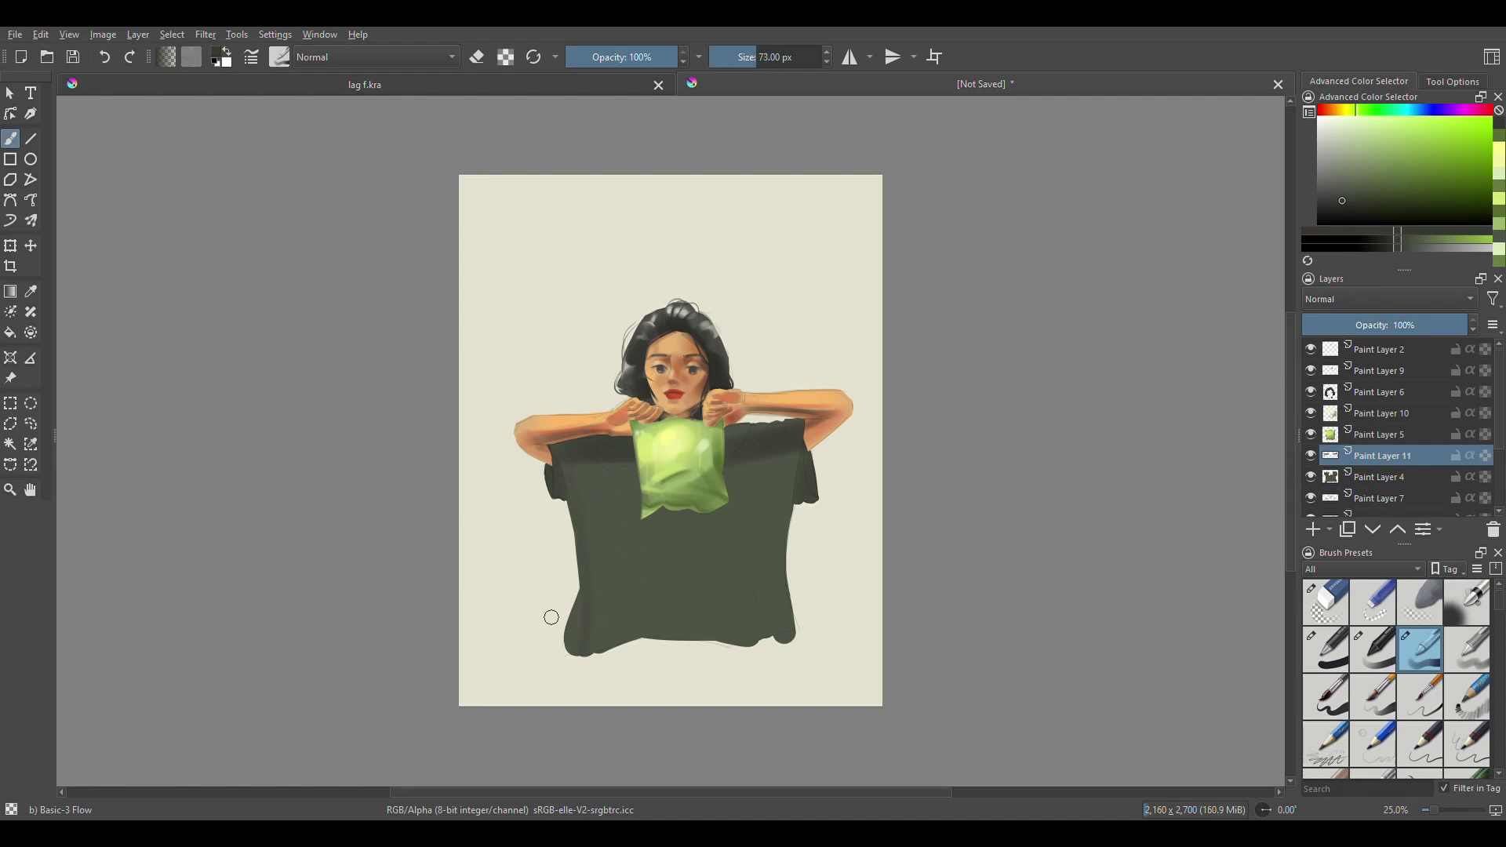
- Paint darker diagonal fold shading on the shirt, cleaning it up with the eraser
drag(548, 615, 657, 573)
key(e)
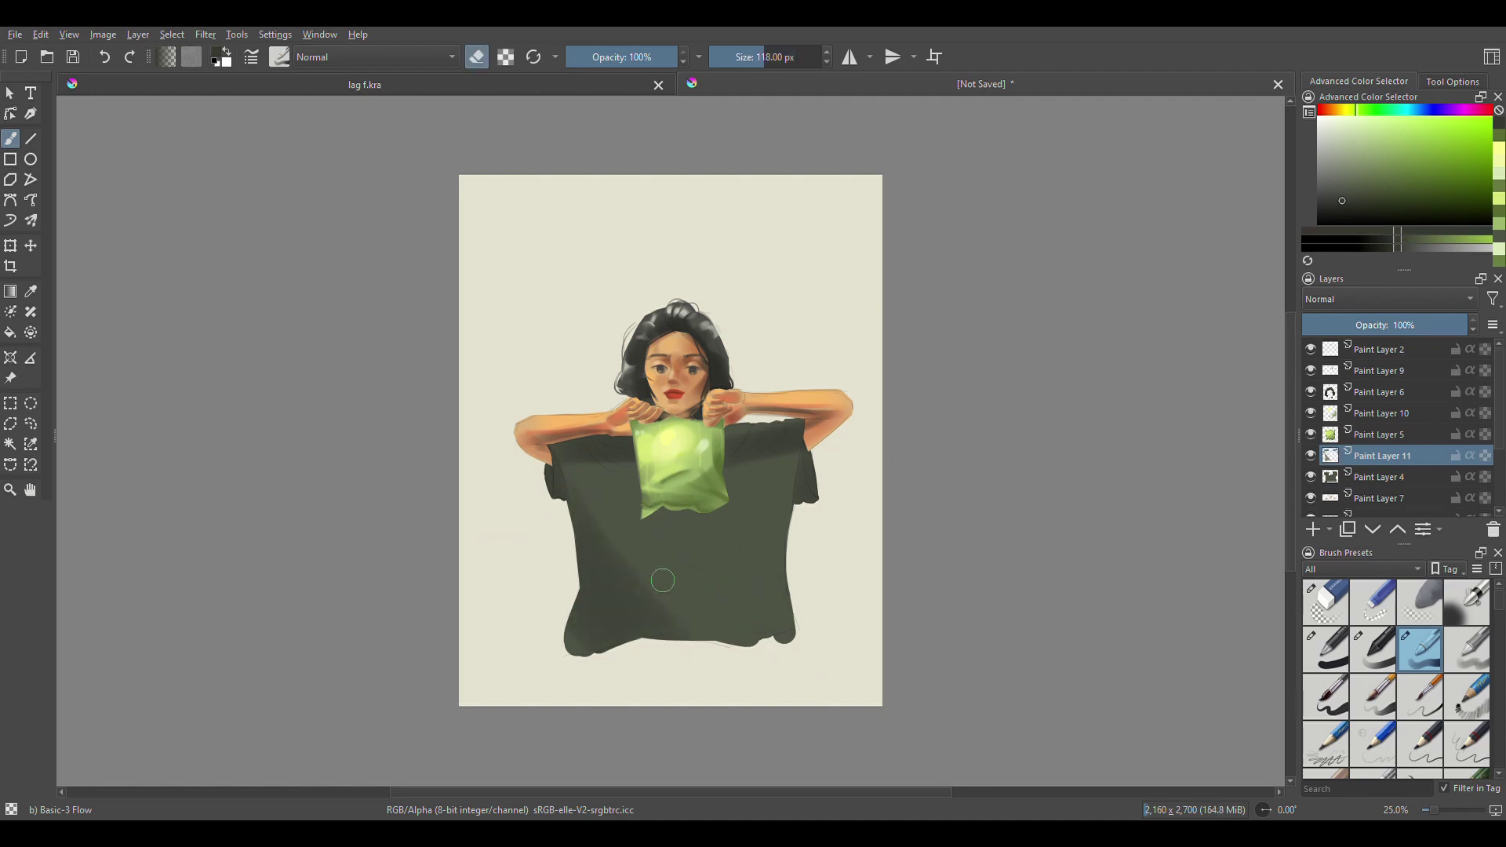
key(e)
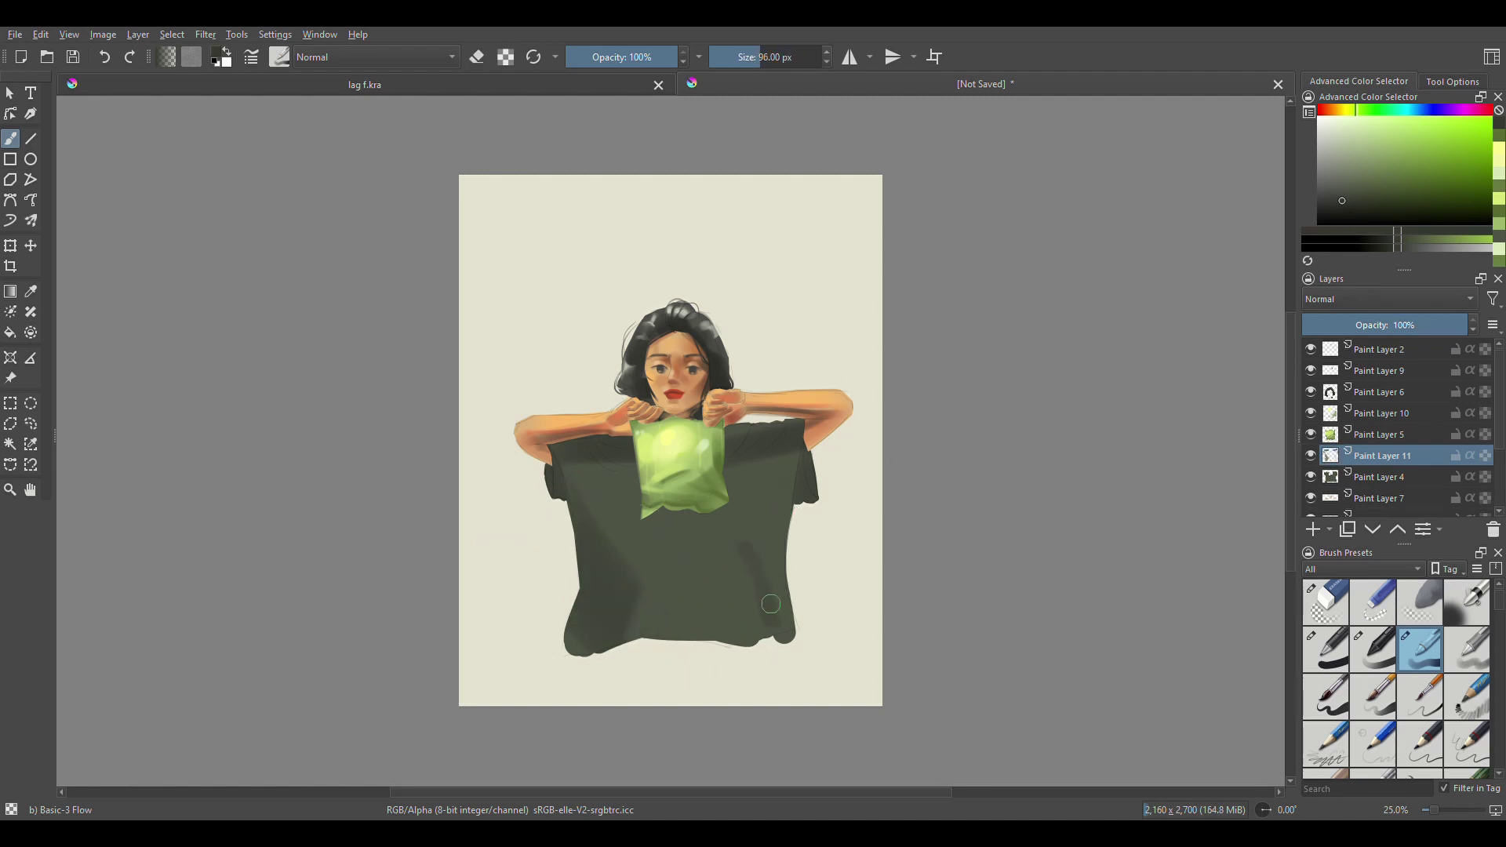
key(e)
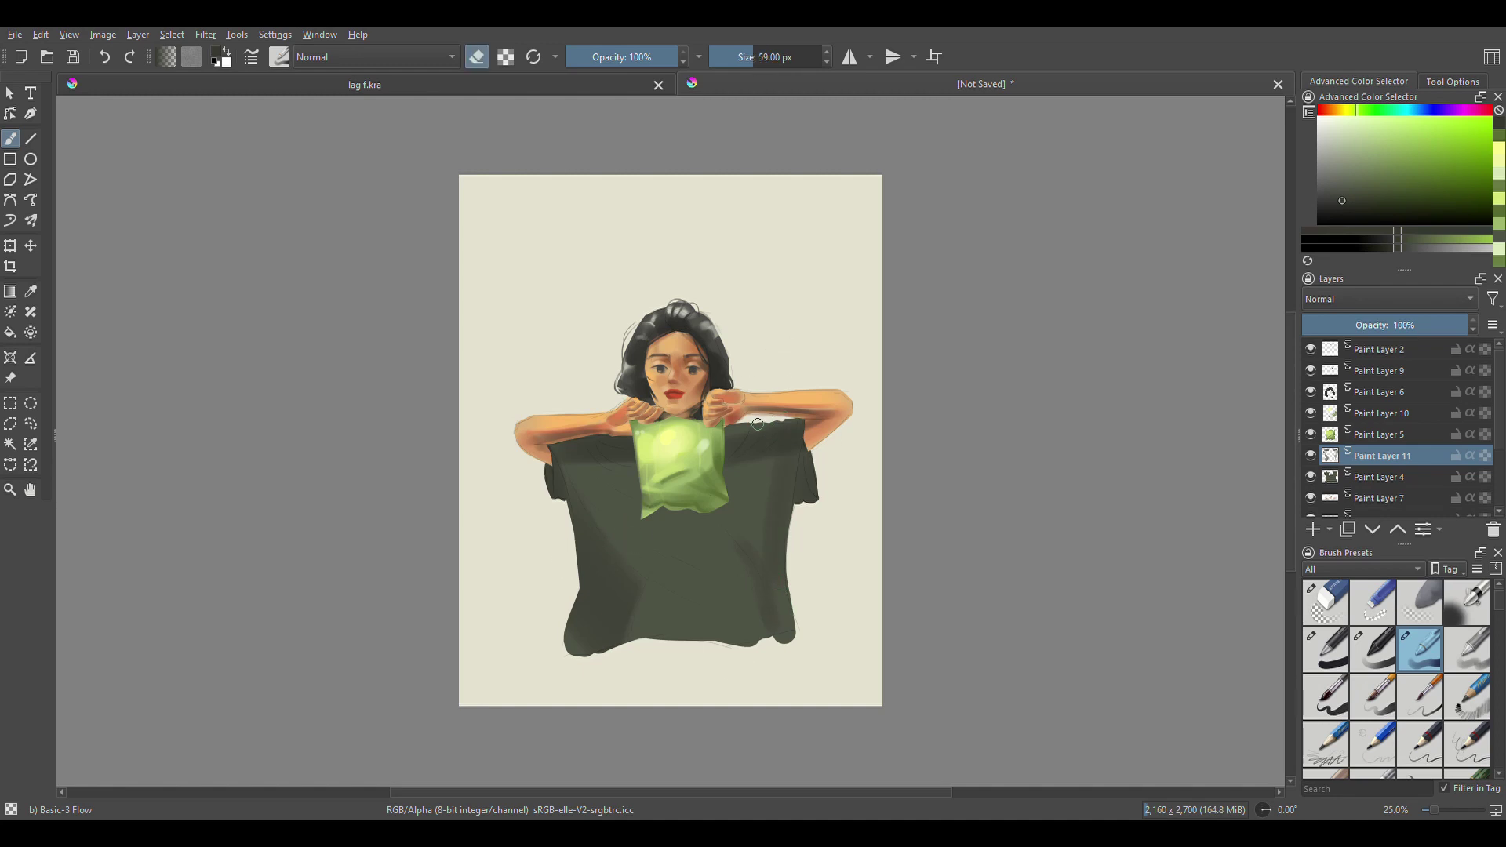
key(bracketleft)
key(bracketleft)
key(bracketleft)
key(bracketright)
key(e)
drag(587, 491, 691, 565)
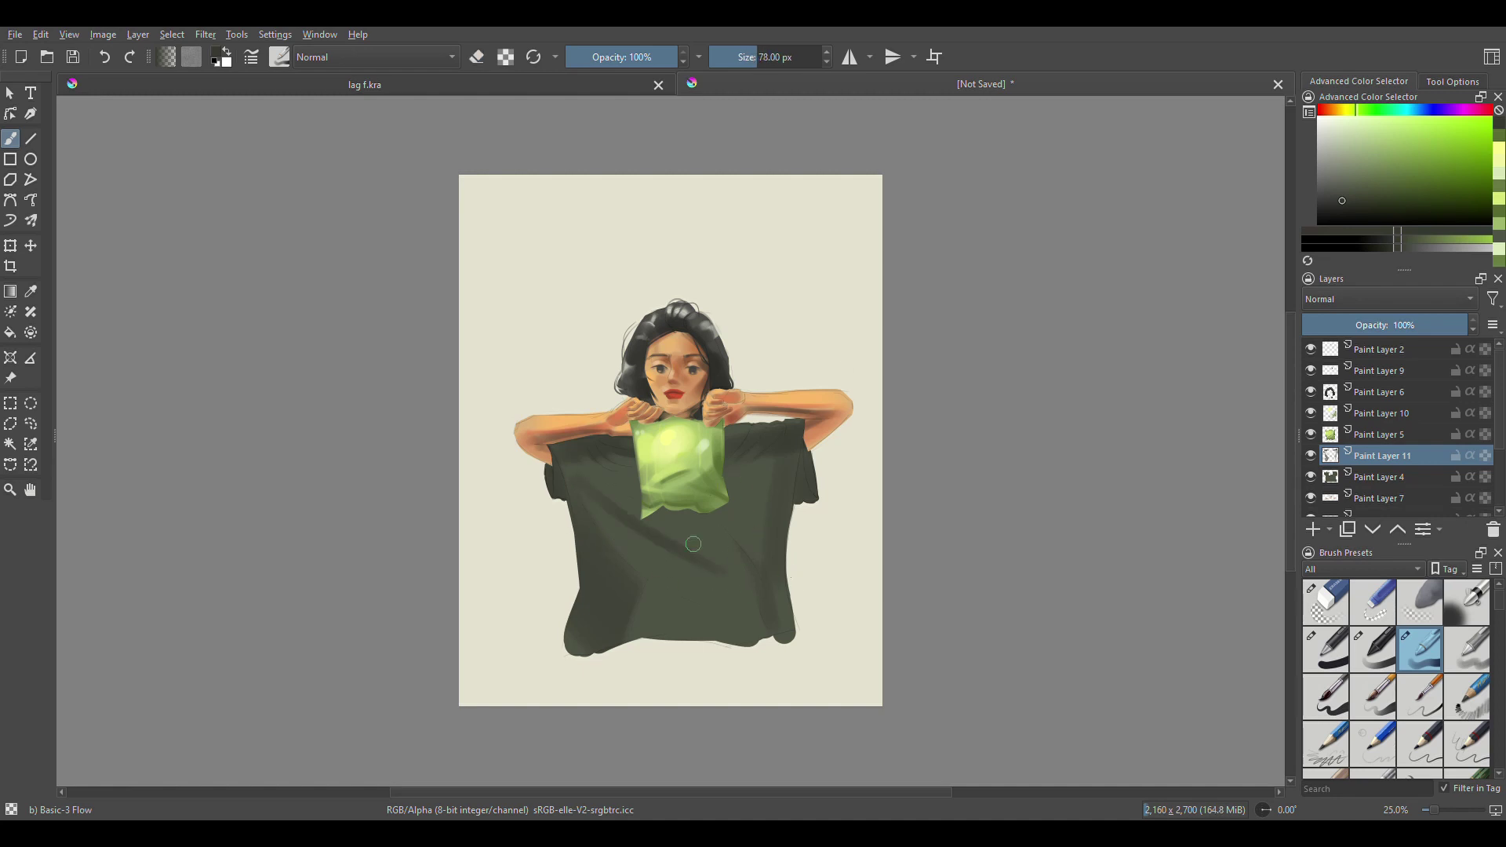
key(e)
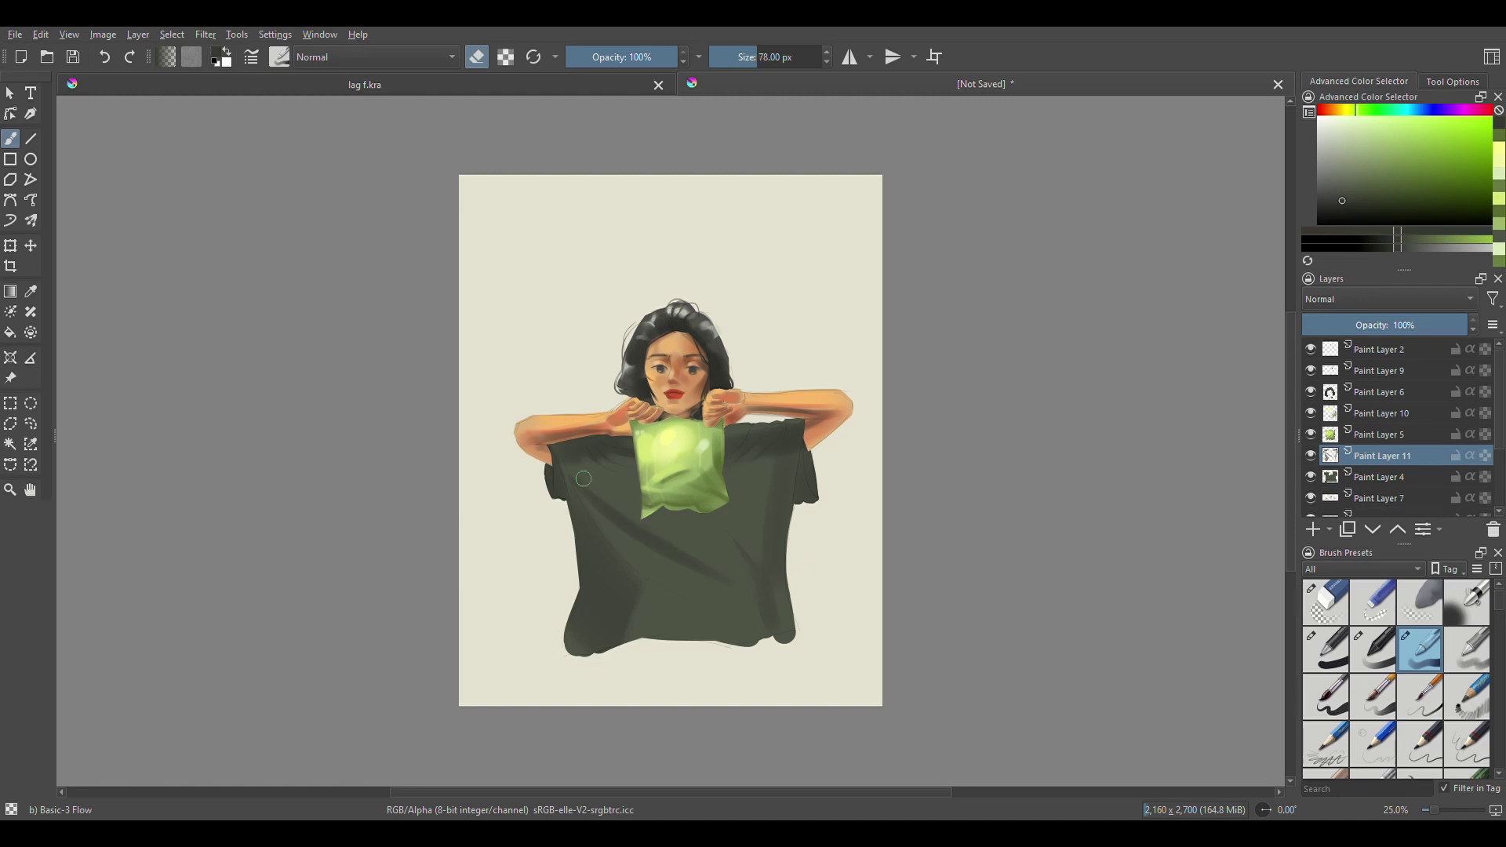
key(e)
- Refine the folds with more strokes and erasing, darken the right edge, and add Paint Layer 12
mouse_move(669, 492)
shift+mouse_down()
mouse_move(627, 517)
mouse_move(600, 490)
shift+mouse_up()
key(bracketright)
key(bracketright)
key(e)
mouse_move(611, 523)
mouse_down()
mouse_move(660, 574)
mouse_move(727, 566)
mouse_up()
key(e)
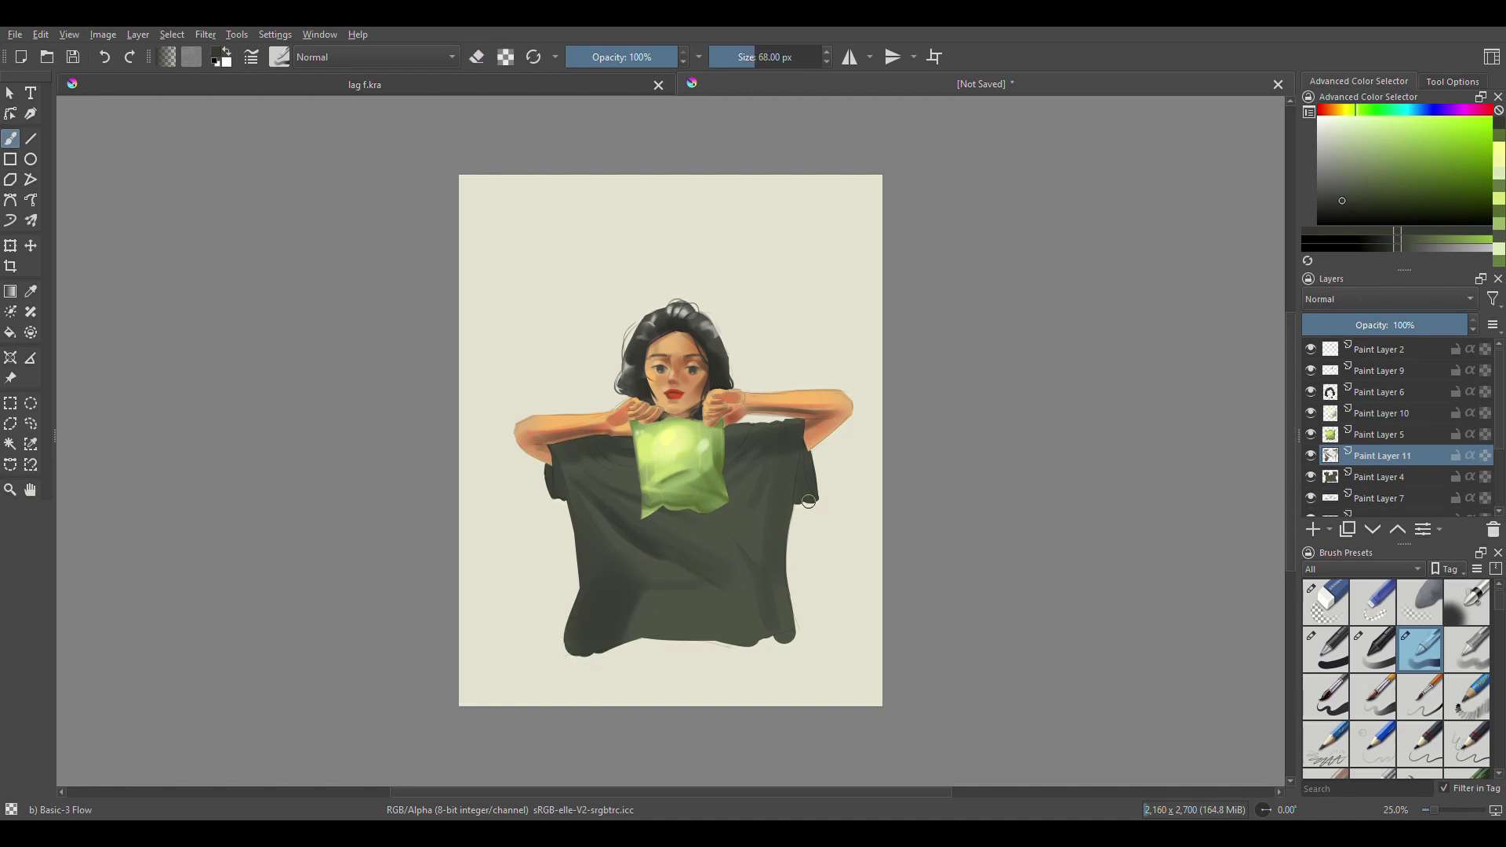
drag(743, 608, 640, 620)
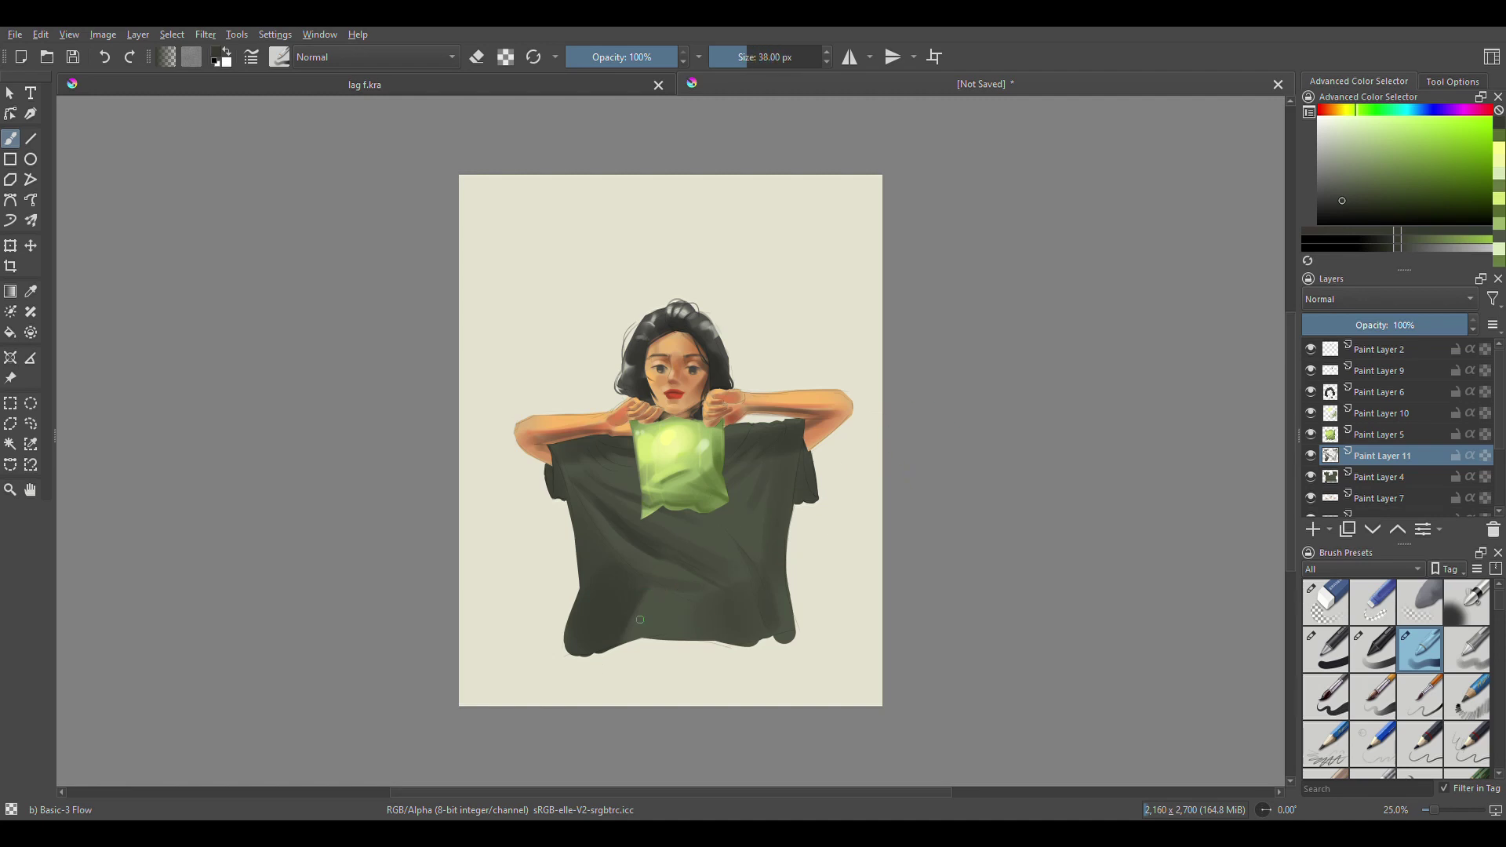
key(e)
key(e)
drag(583, 442, 627, 444)
drag(800, 447, 813, 452)
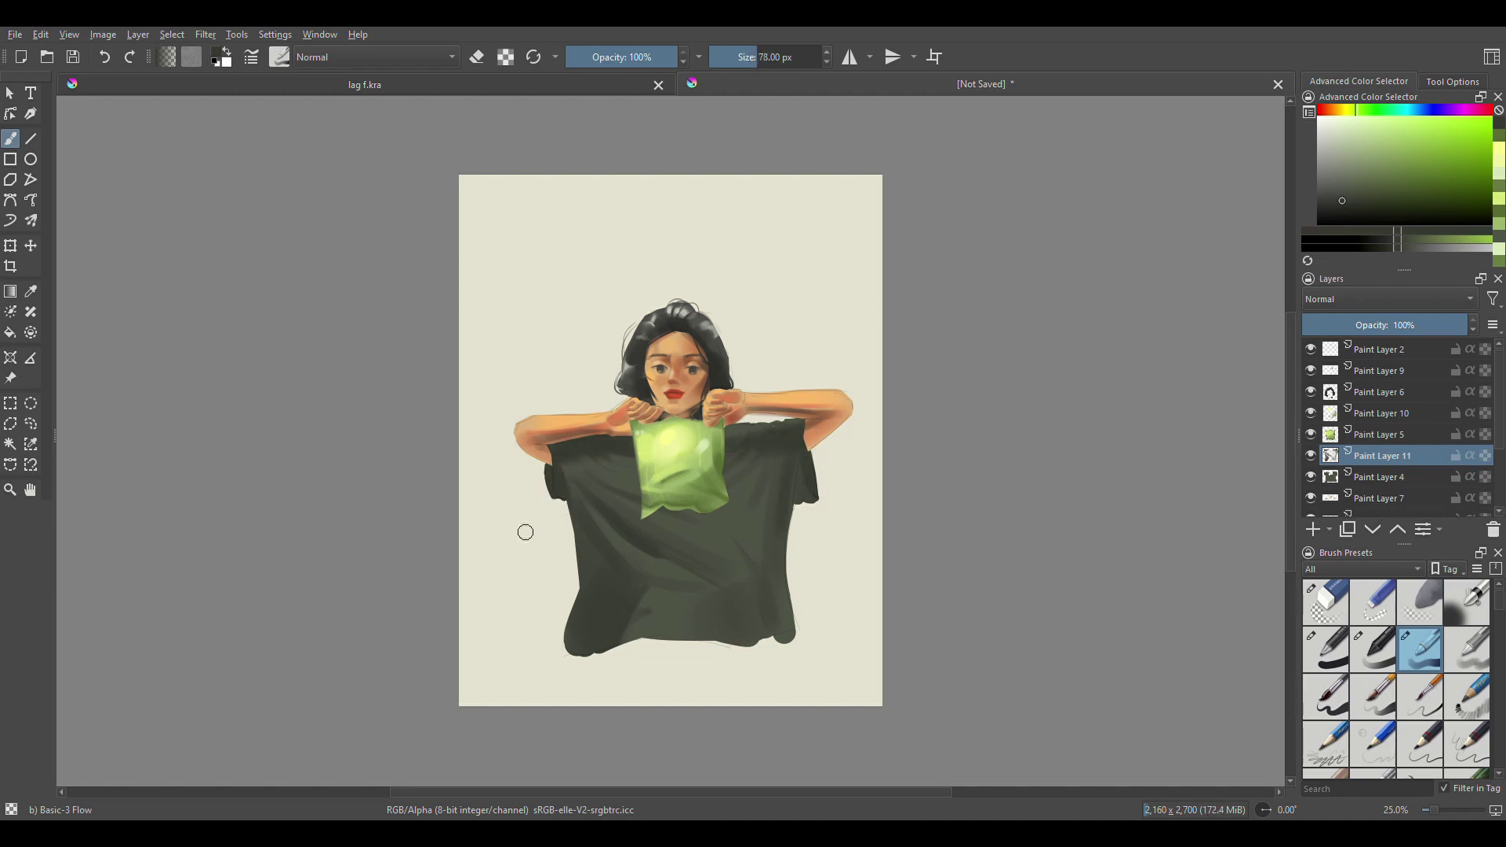
key(Insert)
- Sample a lighter olive green and paint fold highlights across the shirt, erasing excess
ctrl+click(783, 578)
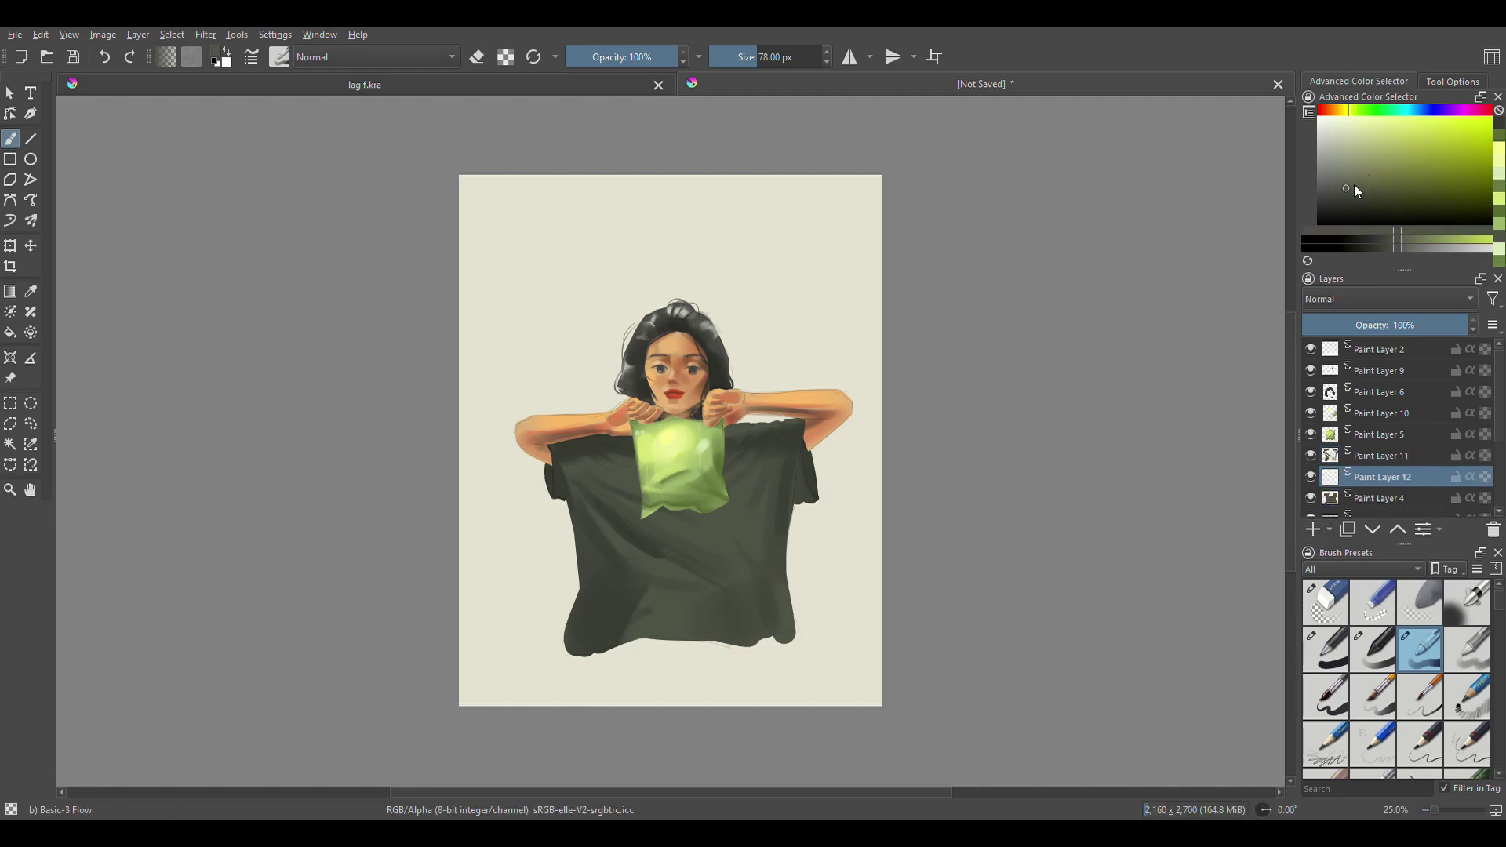
drag(602, 510, 808, 439)
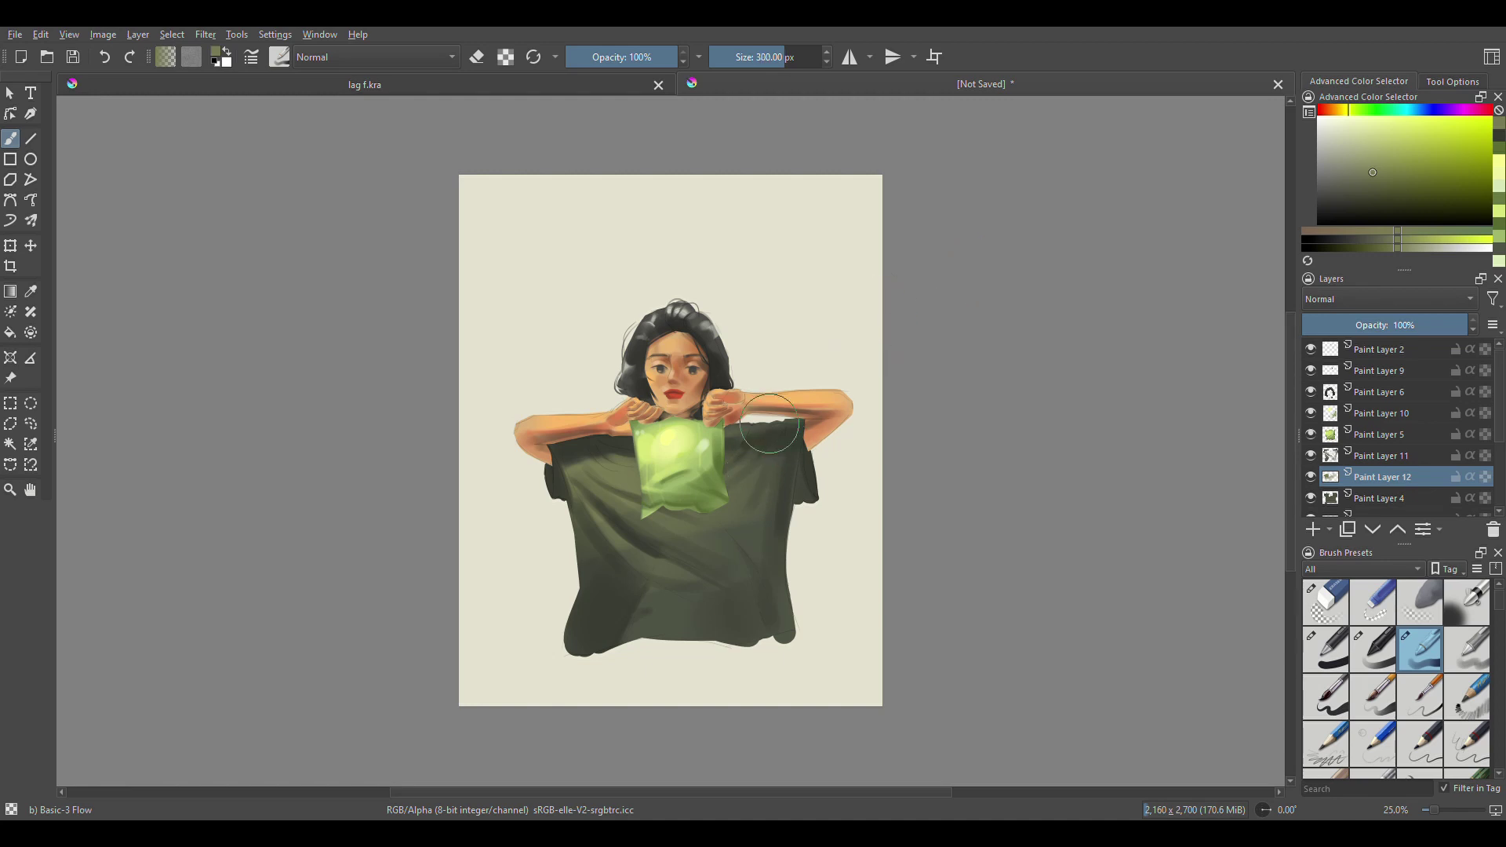
mouse_move(843, 463)
mouse_down()
mouse_move(770, 470)
mouse_move(823, 343)
mouse_up()
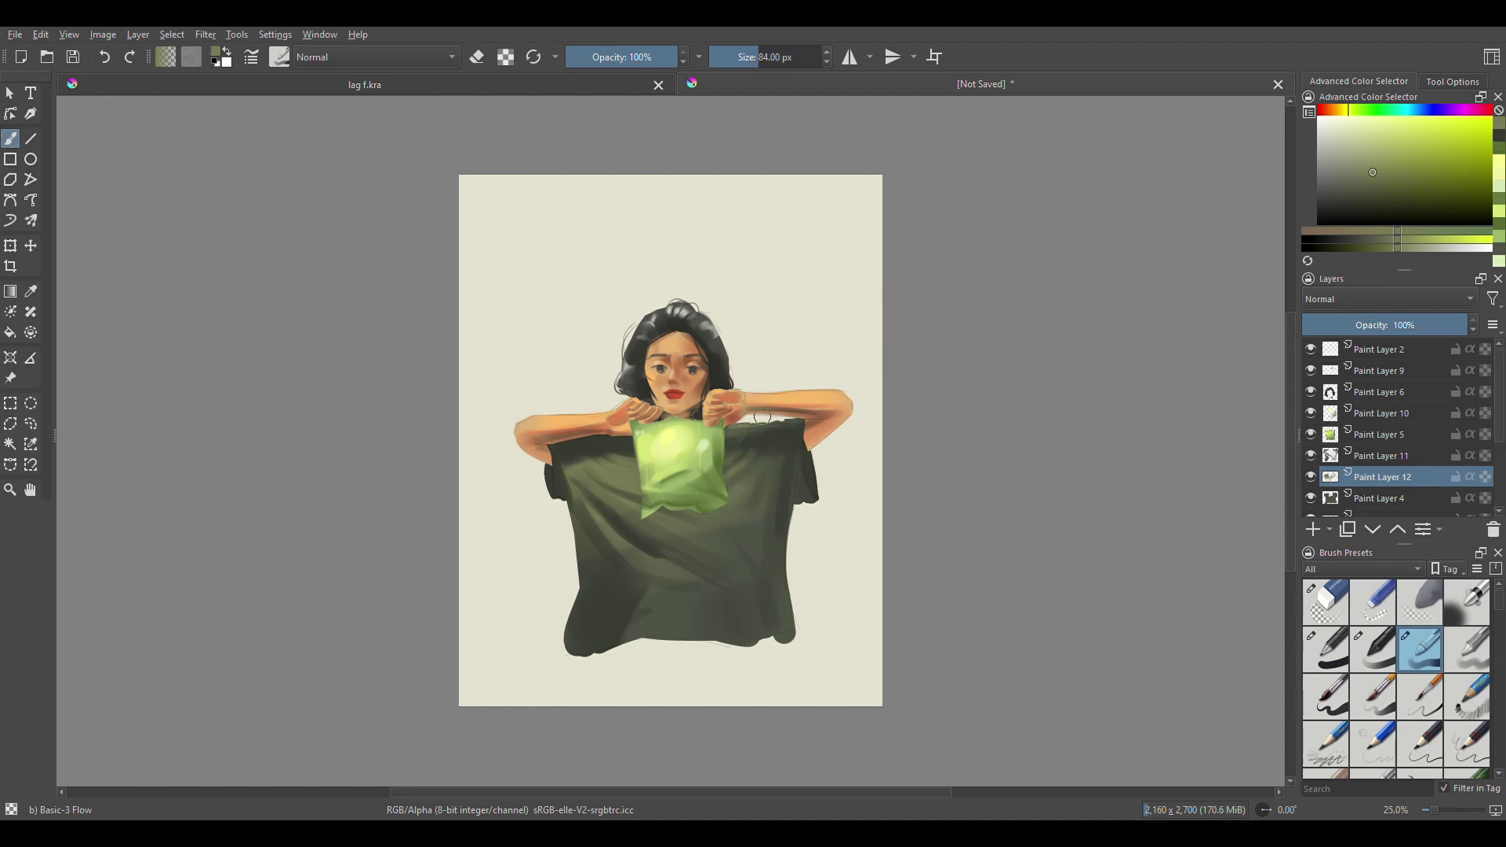
drag(608, 536, 690, 580)
key(e)
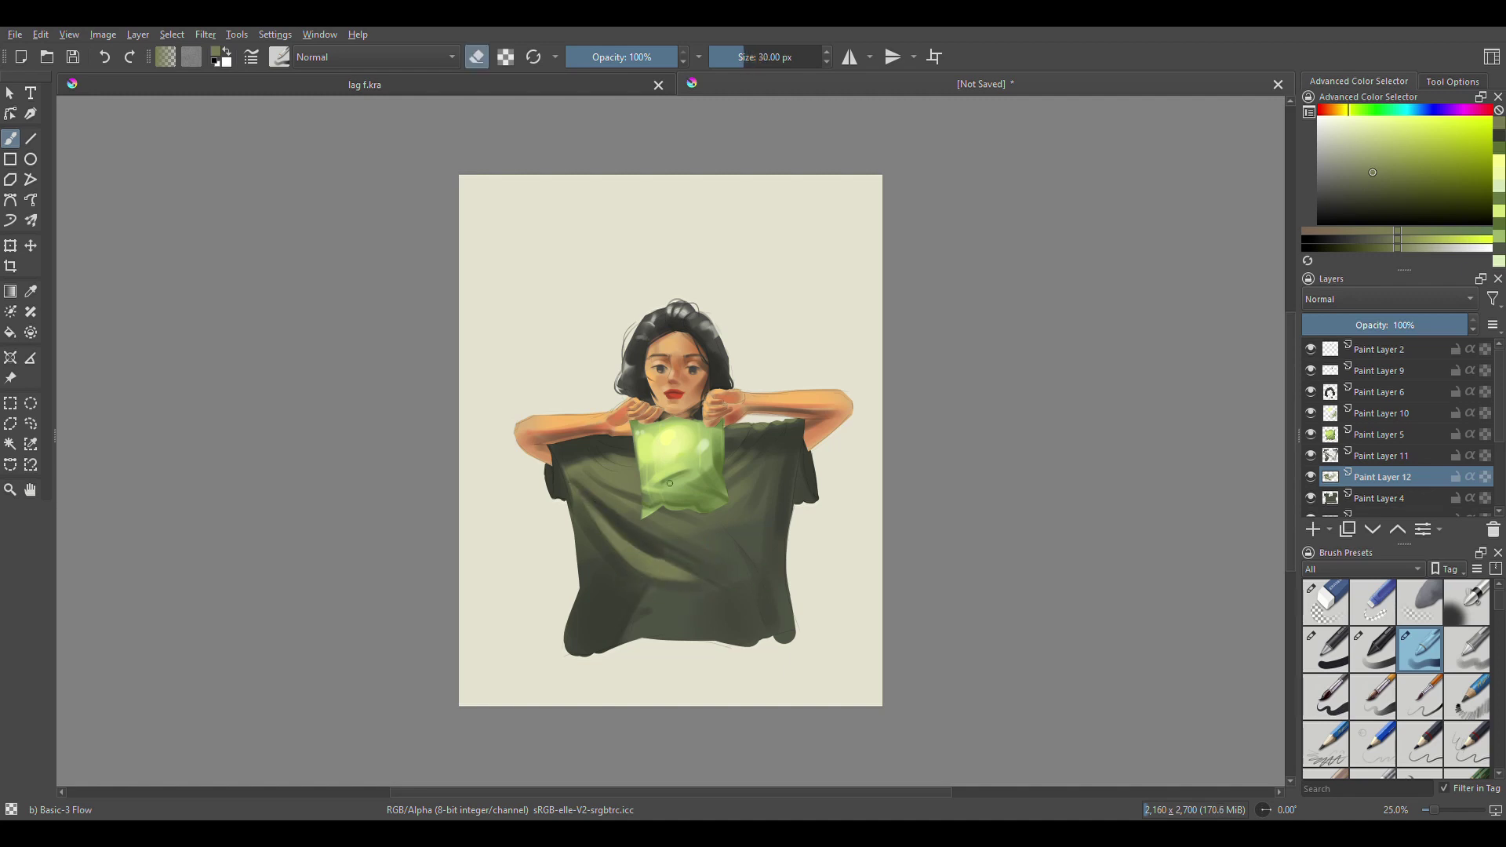
key(e)
- Add Paint Layer 13 and paint a soft light-green glow across the shirt's left chest
key(e)
click(1315, 531)
key(e)
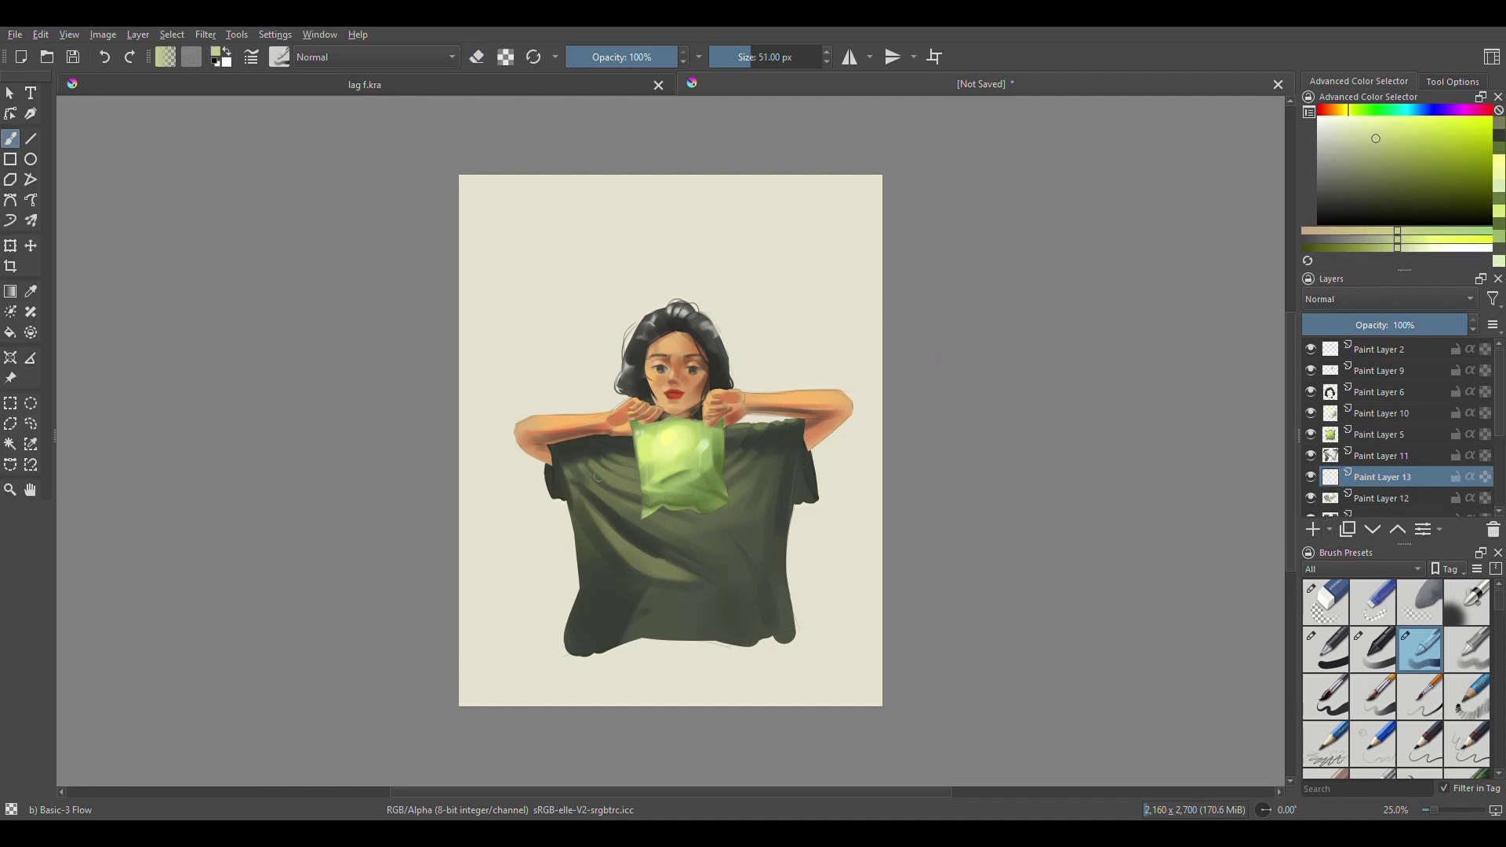
key(e)
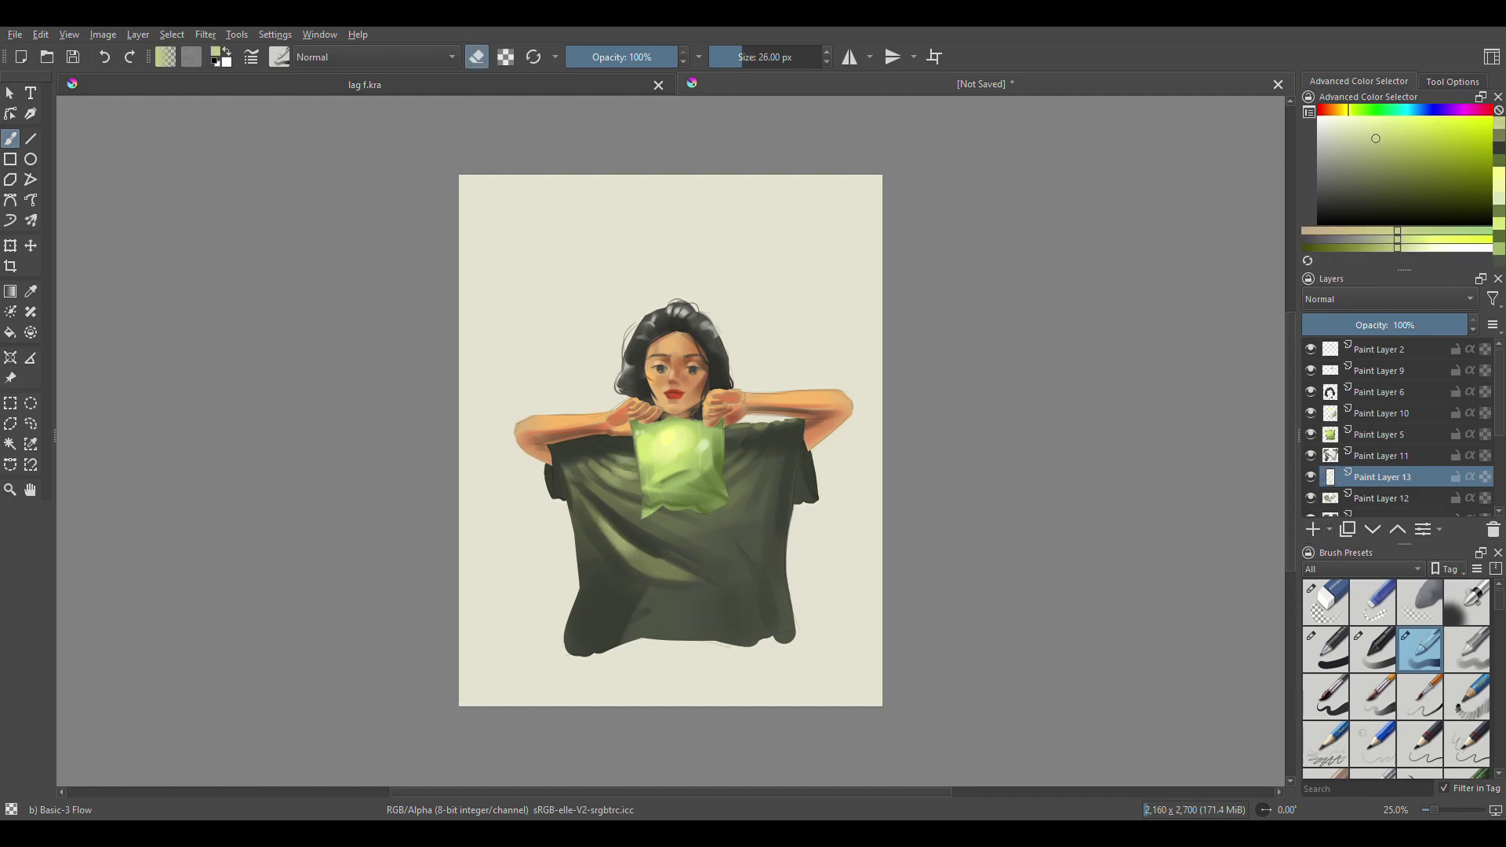
drag(623, 542, 777, 342)
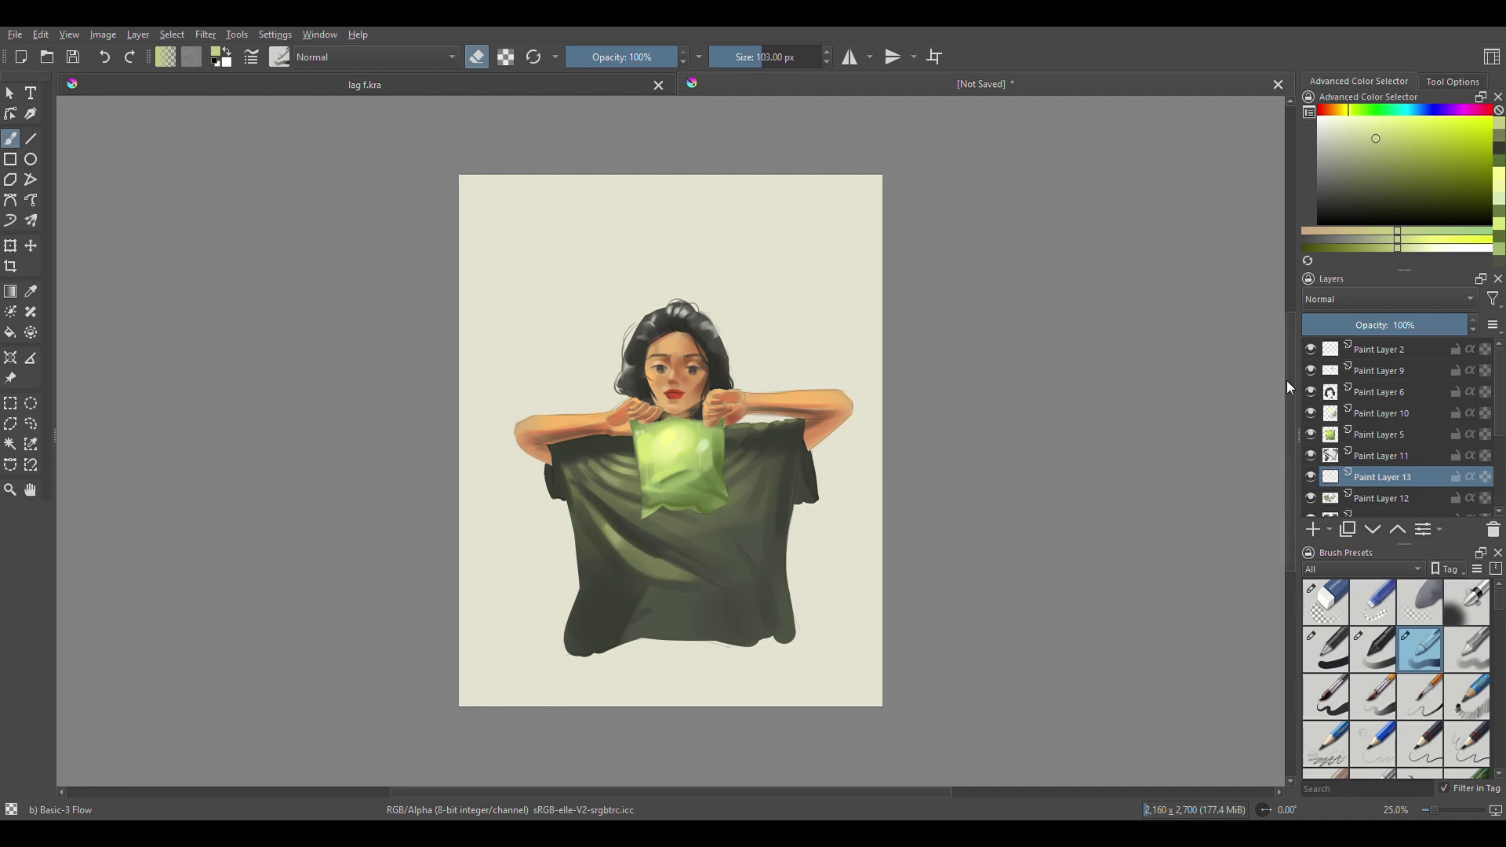
ctrl+click(737, 475)
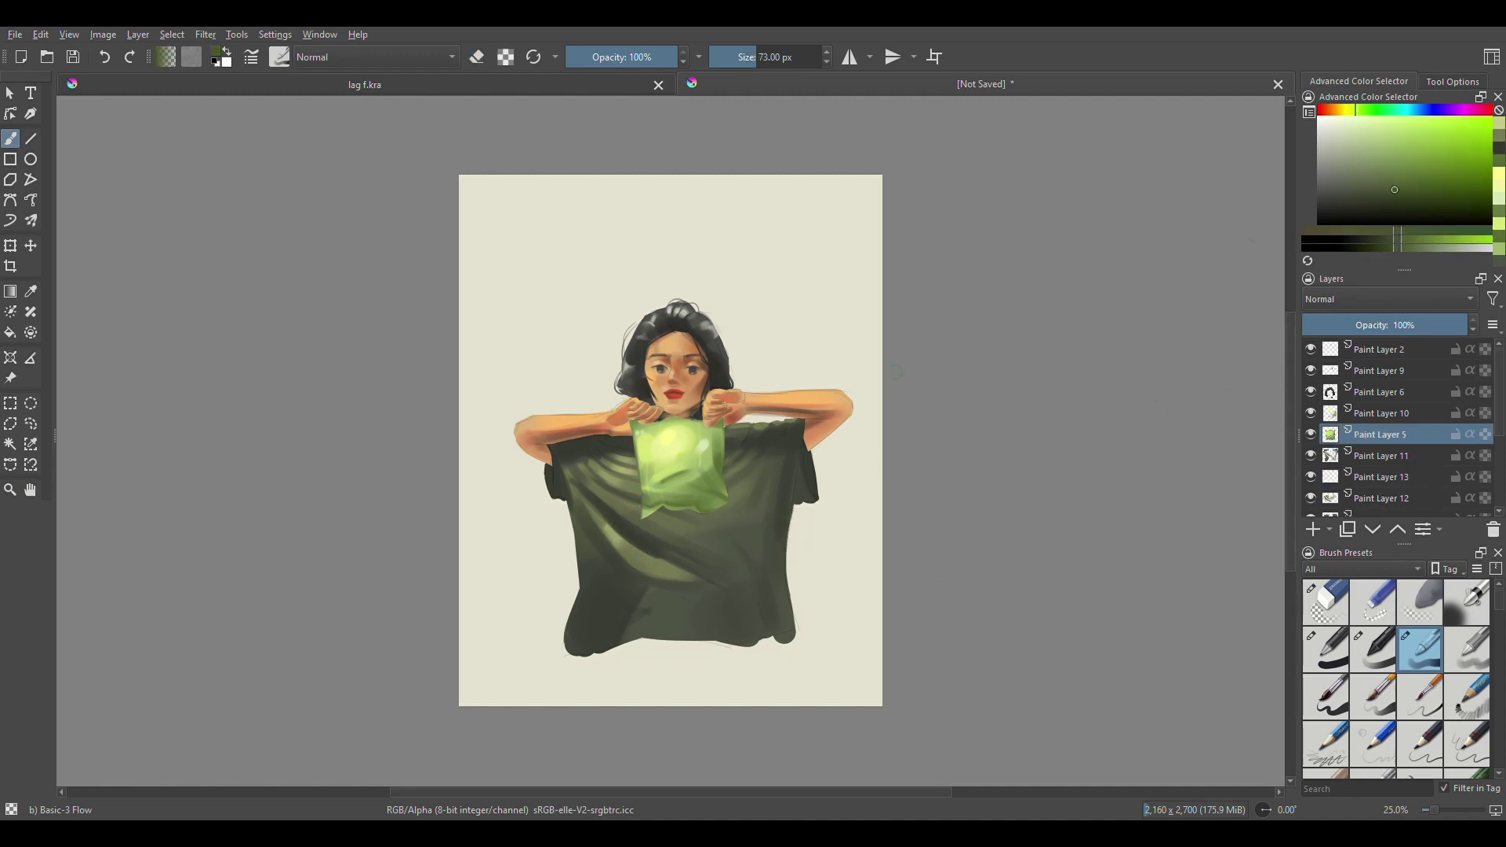
- Darken the bag's left edge with a deeper green, then shrink the brush for detail
key(e)
mouse_move(714, 502)
mouse_down()
mouse_move(667, 502)
mouse_move(695, 497)
mouse_up()
mouse_move(643, 427)
mouse_down()
mouse_move(636, 496)
mouse_move(691, 434)
mouse_up()
key(Page_Up)
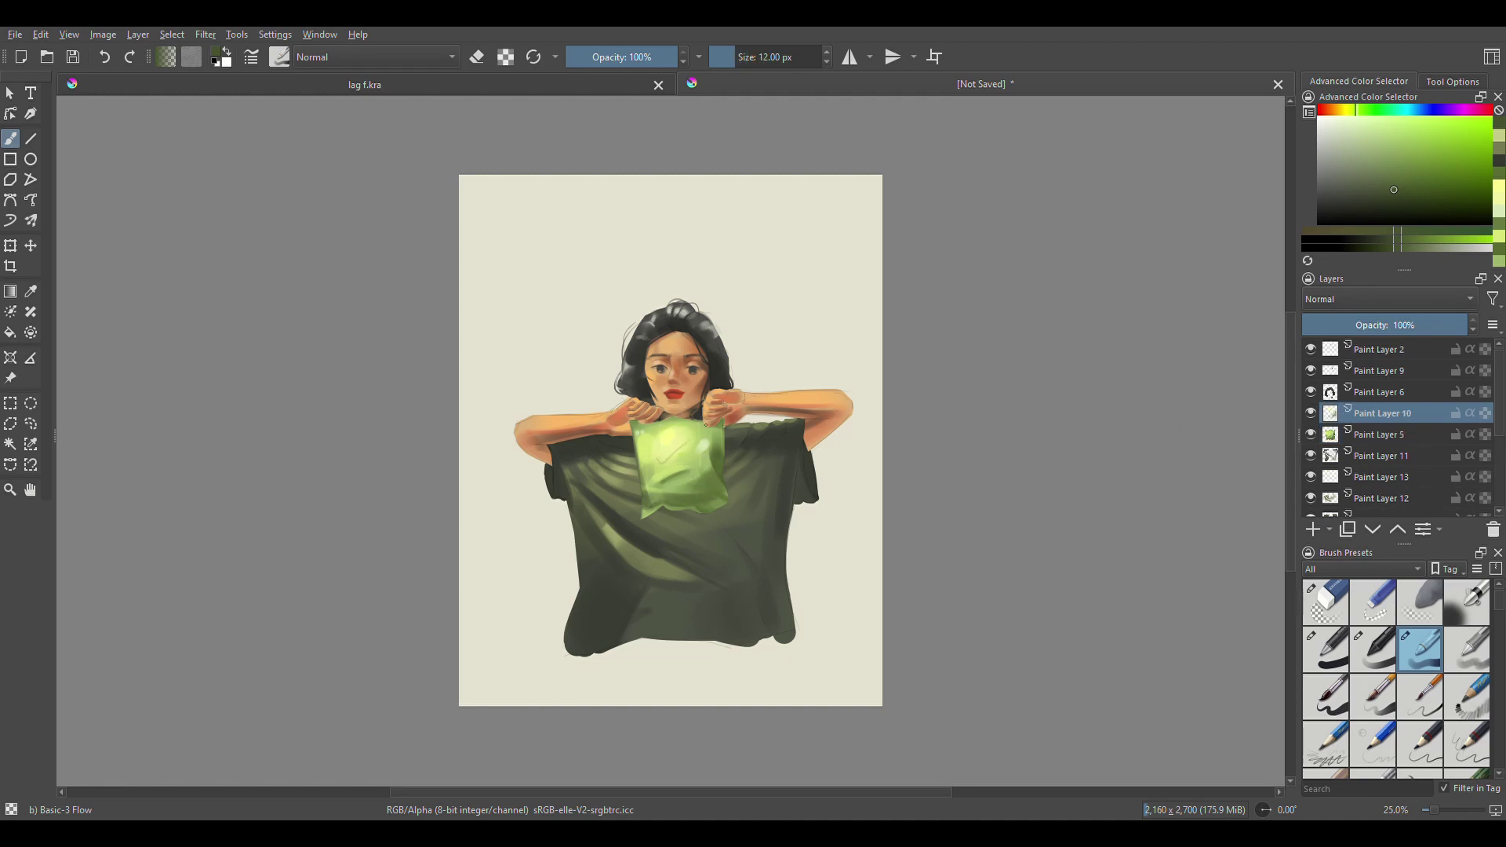
key(Page_Up)
key(Page_Up)
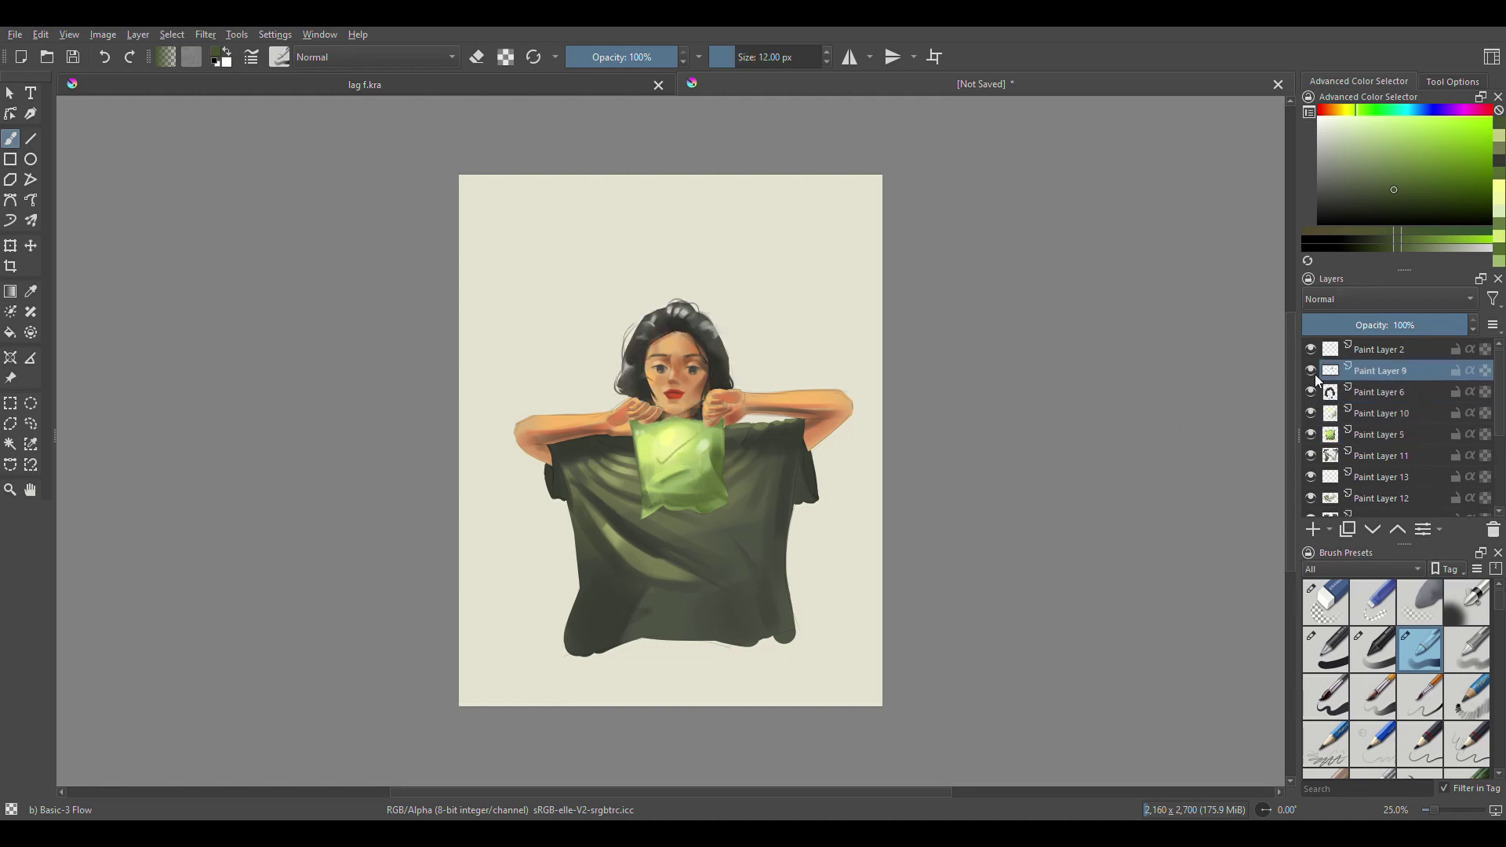
- On a new layer above Paint Layer 9, paint light skin-tone strokes on the arms, softening the right forearm
click(1314, 529)
ctrl+click(628, 439)
click(1347, 119)
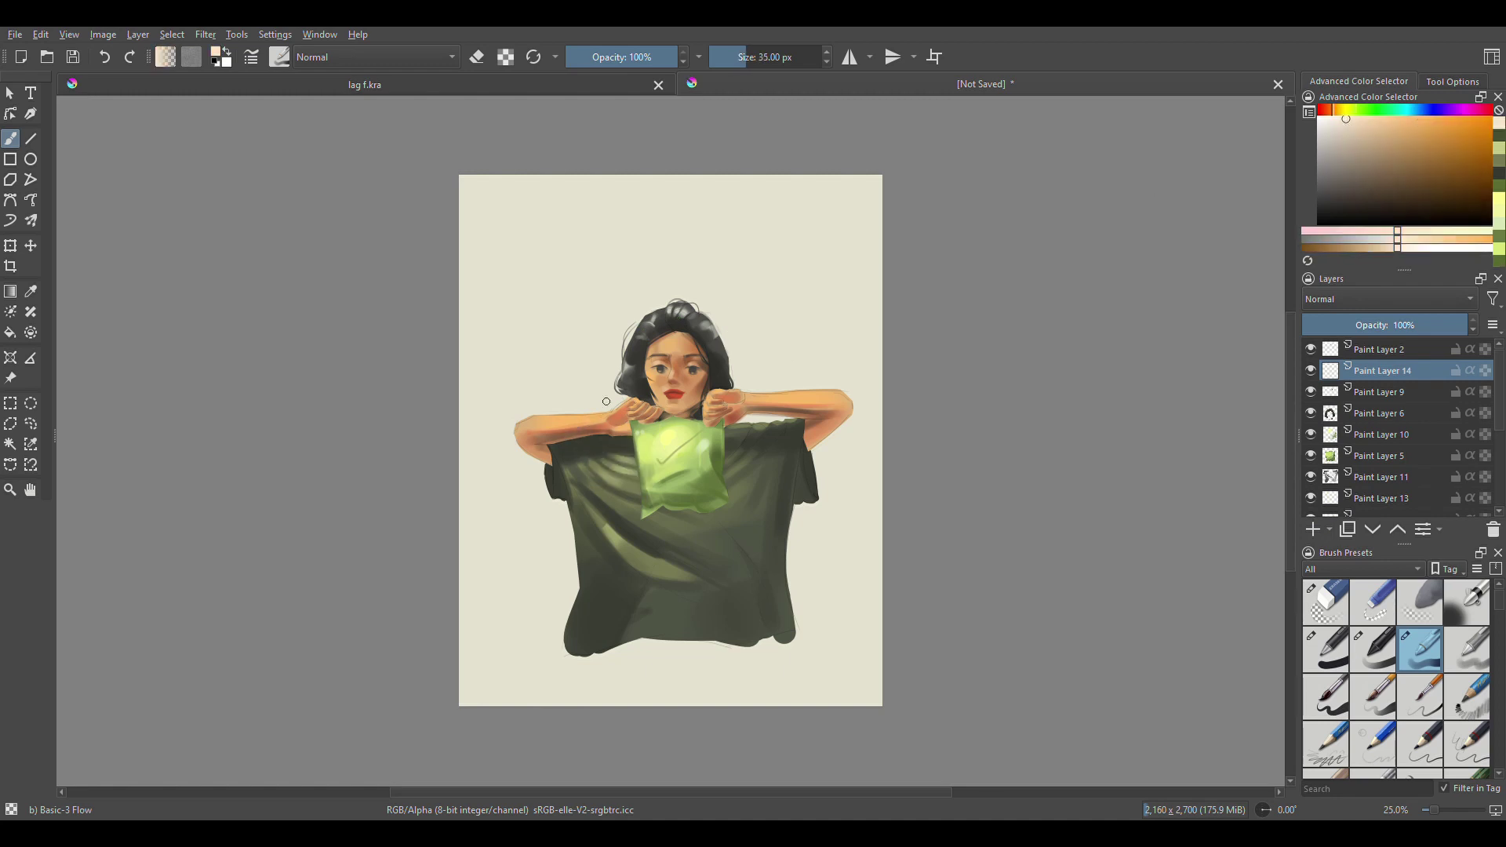
mouse_move(545, 420)
mouse_down()
mouse_move(588, 416)
mouse_move(560, 433)
mouse_up()
key(e)
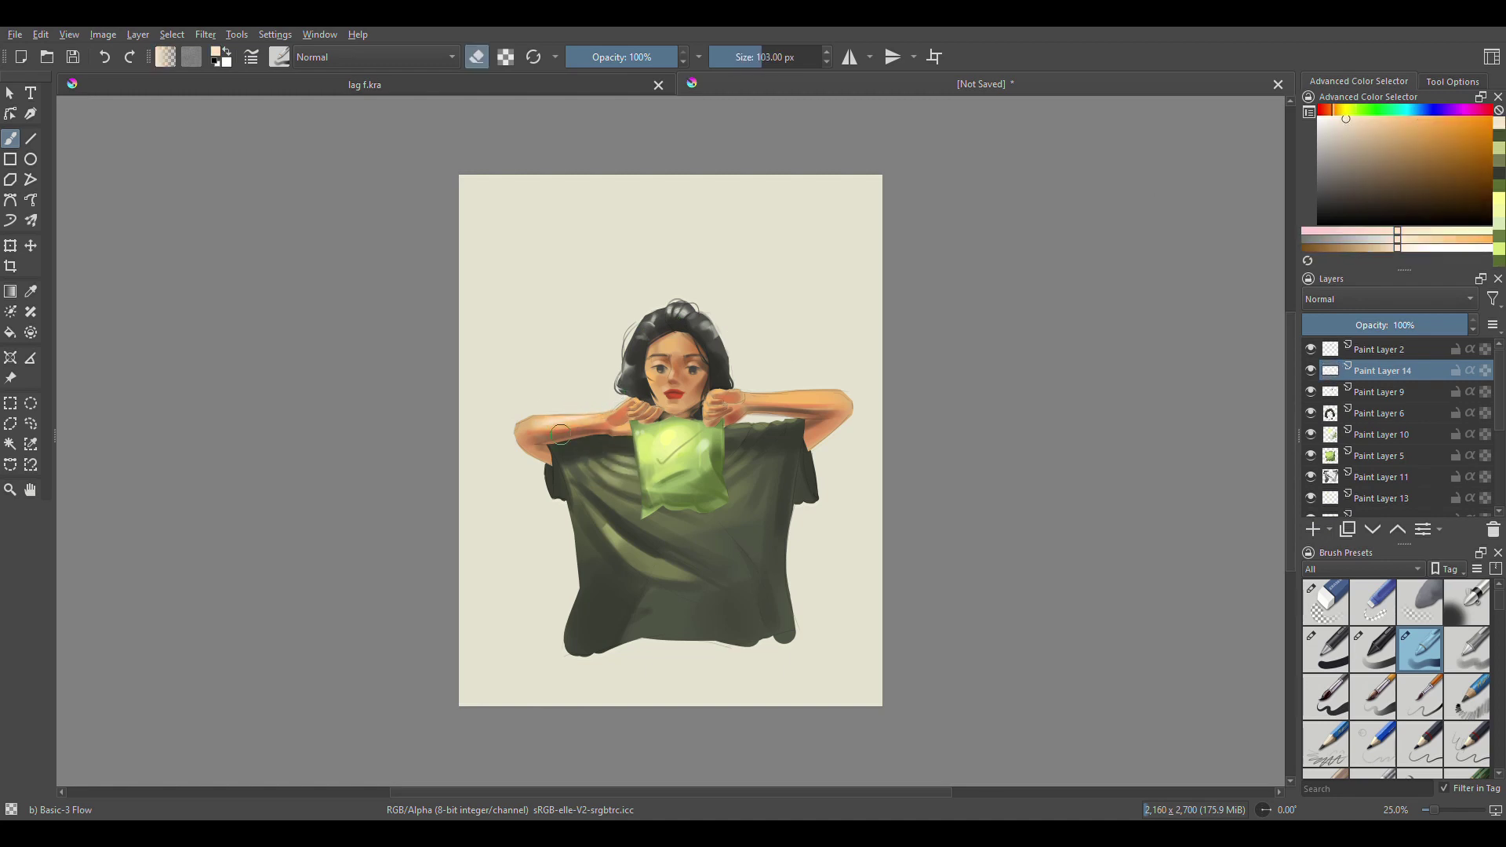
mouse_move(765, 400)
mouse_down()
mouse_move(838, 392)
mouse_move(845, 409)
mouse_up()
key(e)
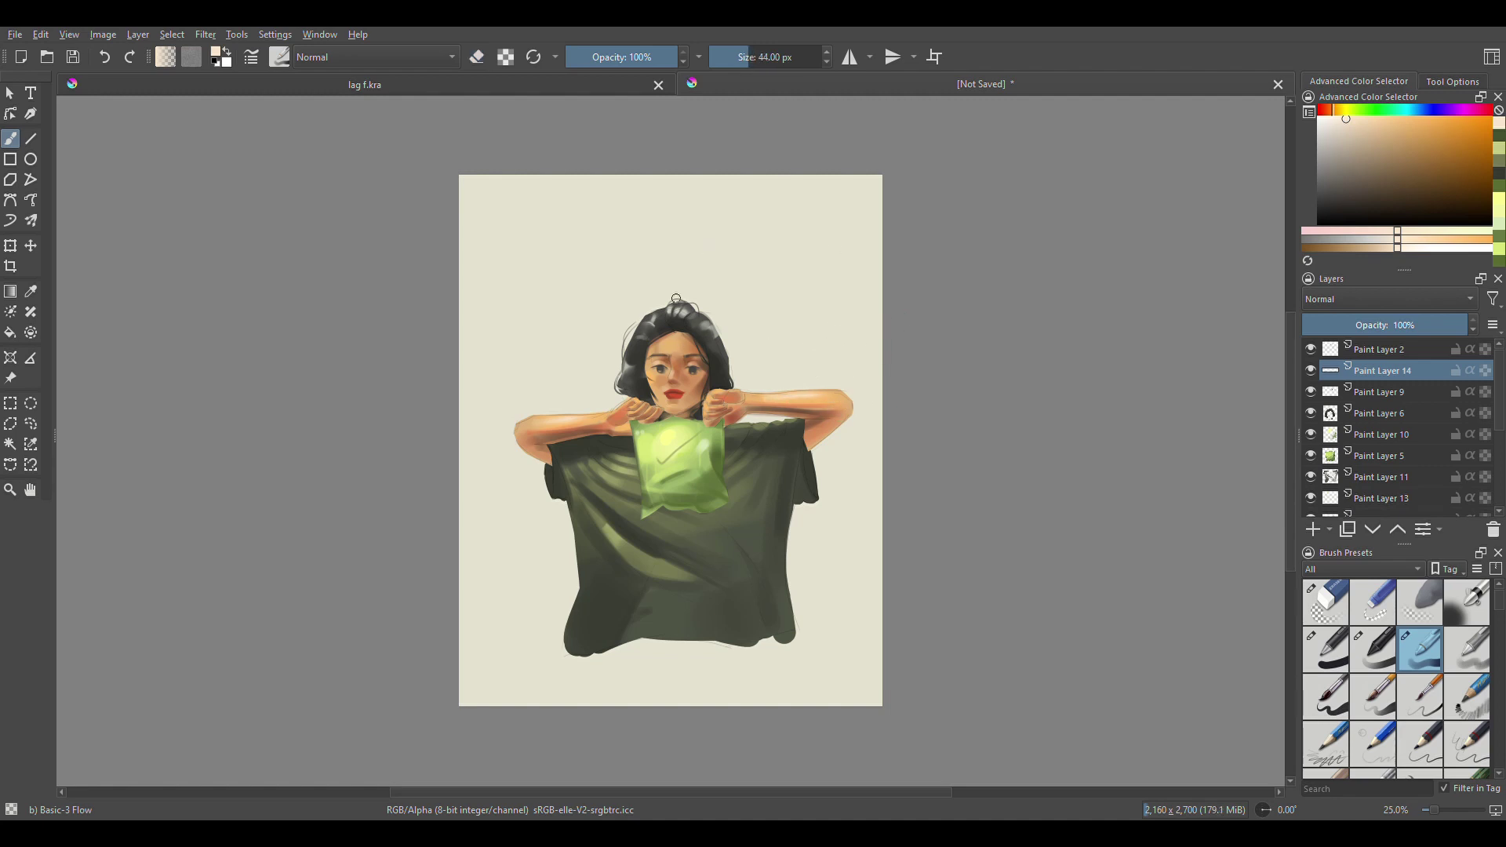
- Paint a saturated orange stroke on the right hair, partly erase it, and sample dark hair colour
click(1449, 151)
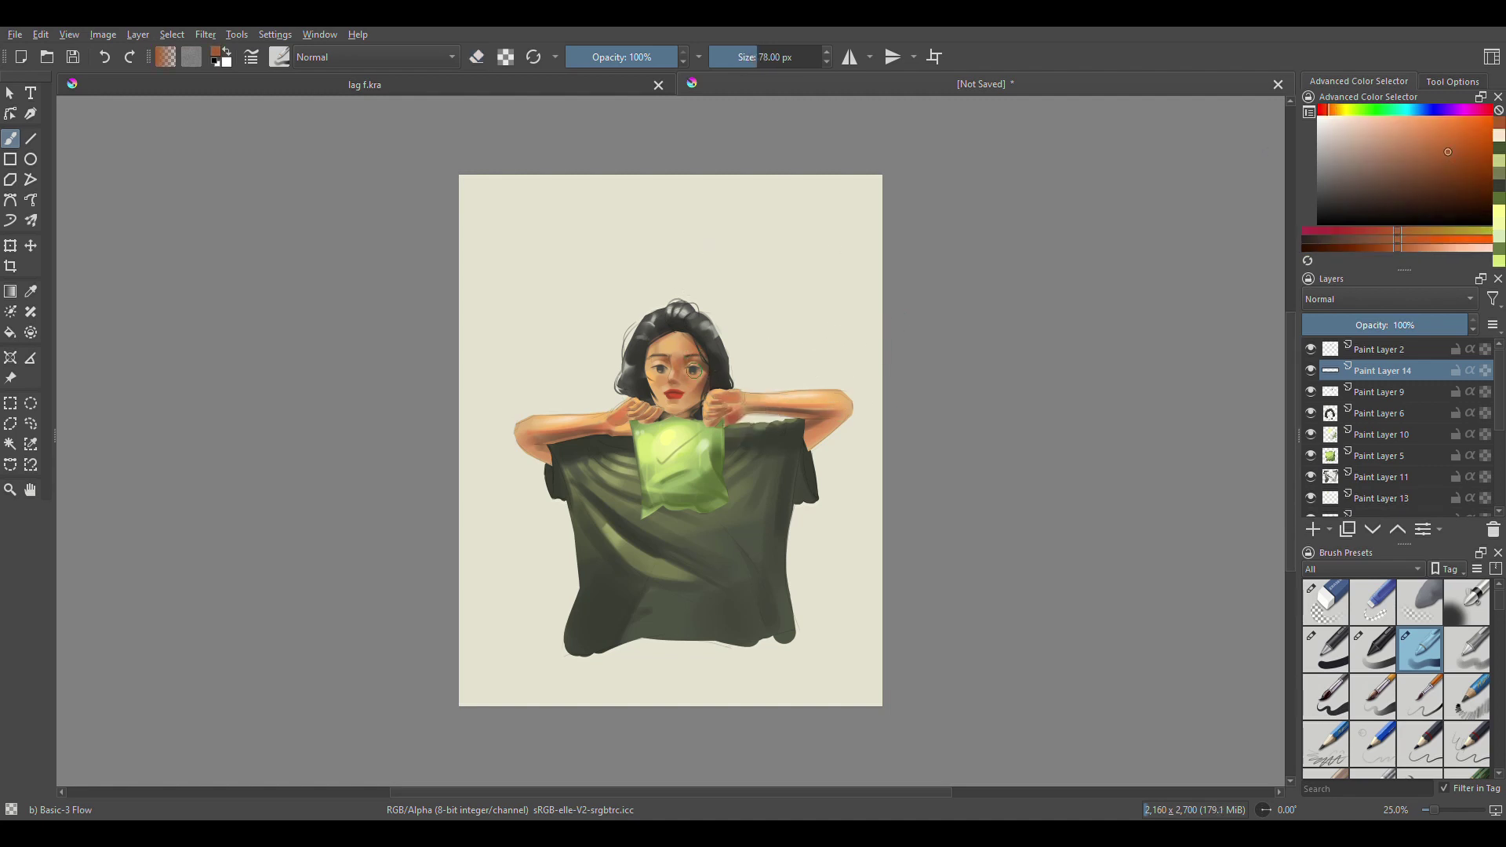
ctrl+click(670, 348)
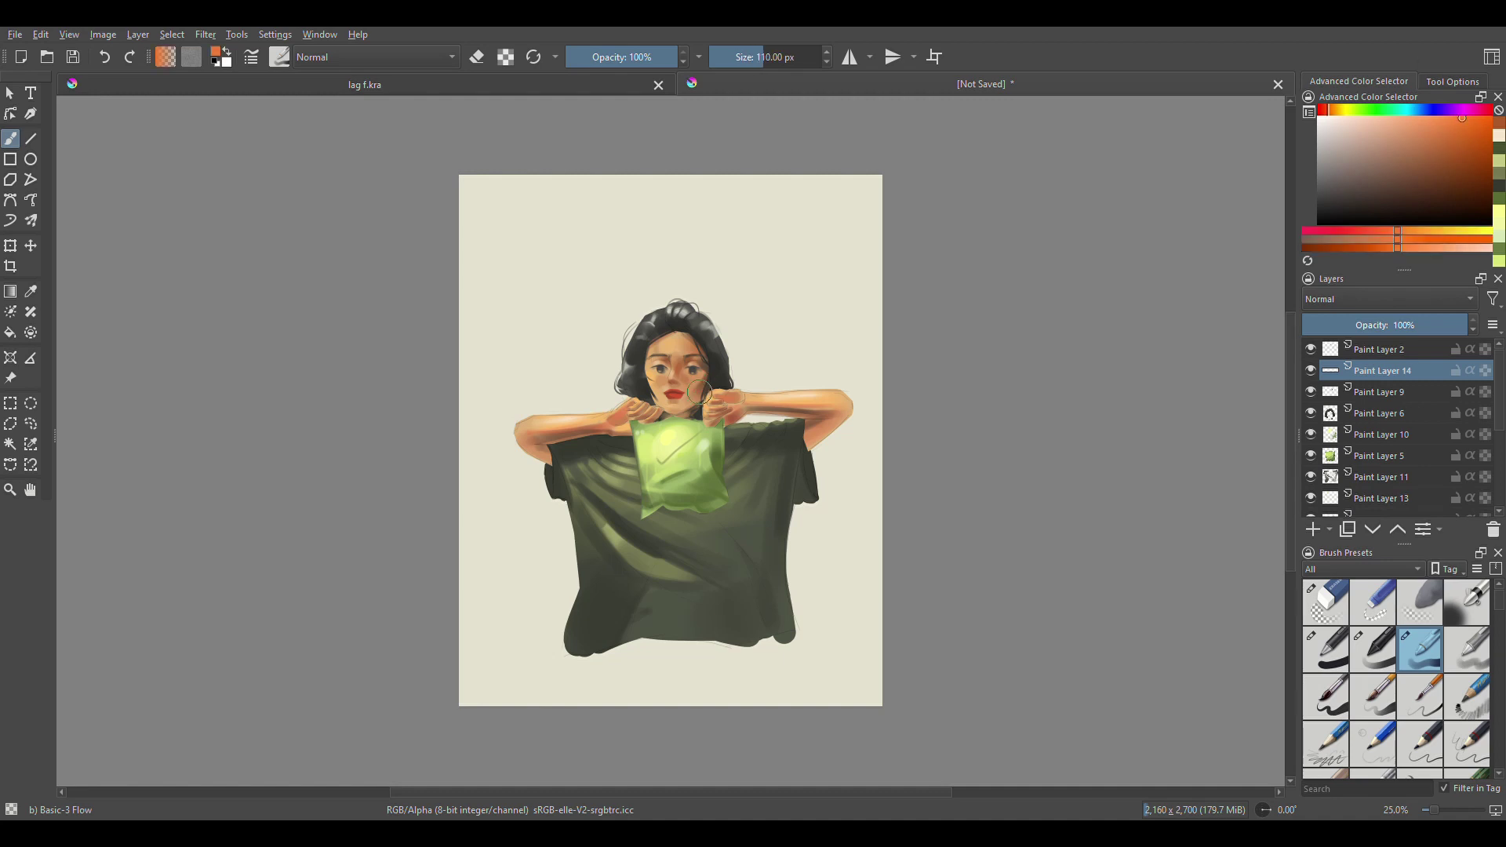
key(bracketleft)
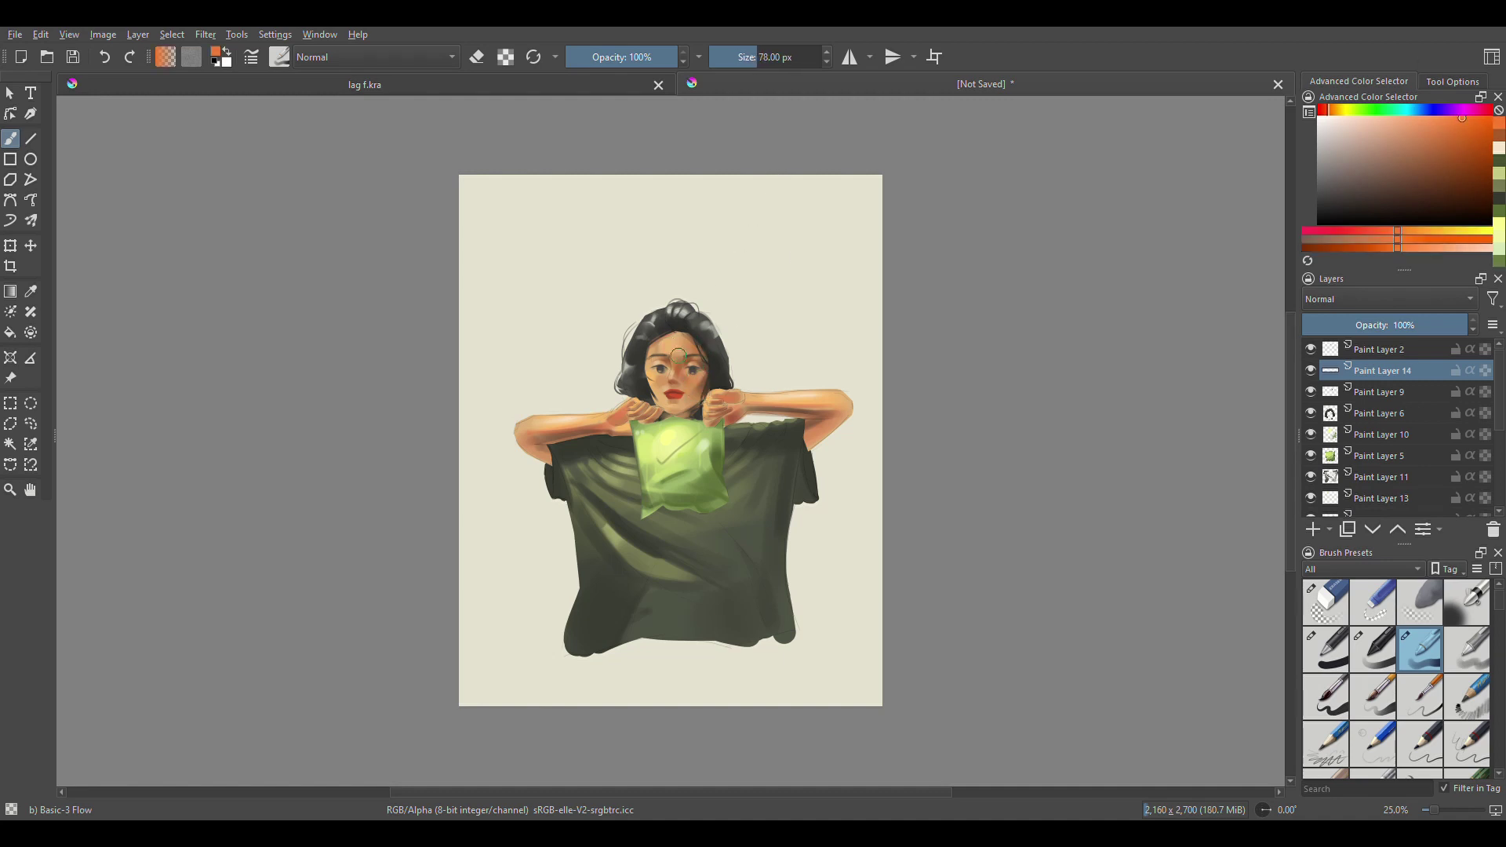
ctrl+click(710, 314)
mouse_move(702, 310)
mouse_down()
mouse_move(698, 349)
mouse_move(723, 394)
mouse_up()
key(e)
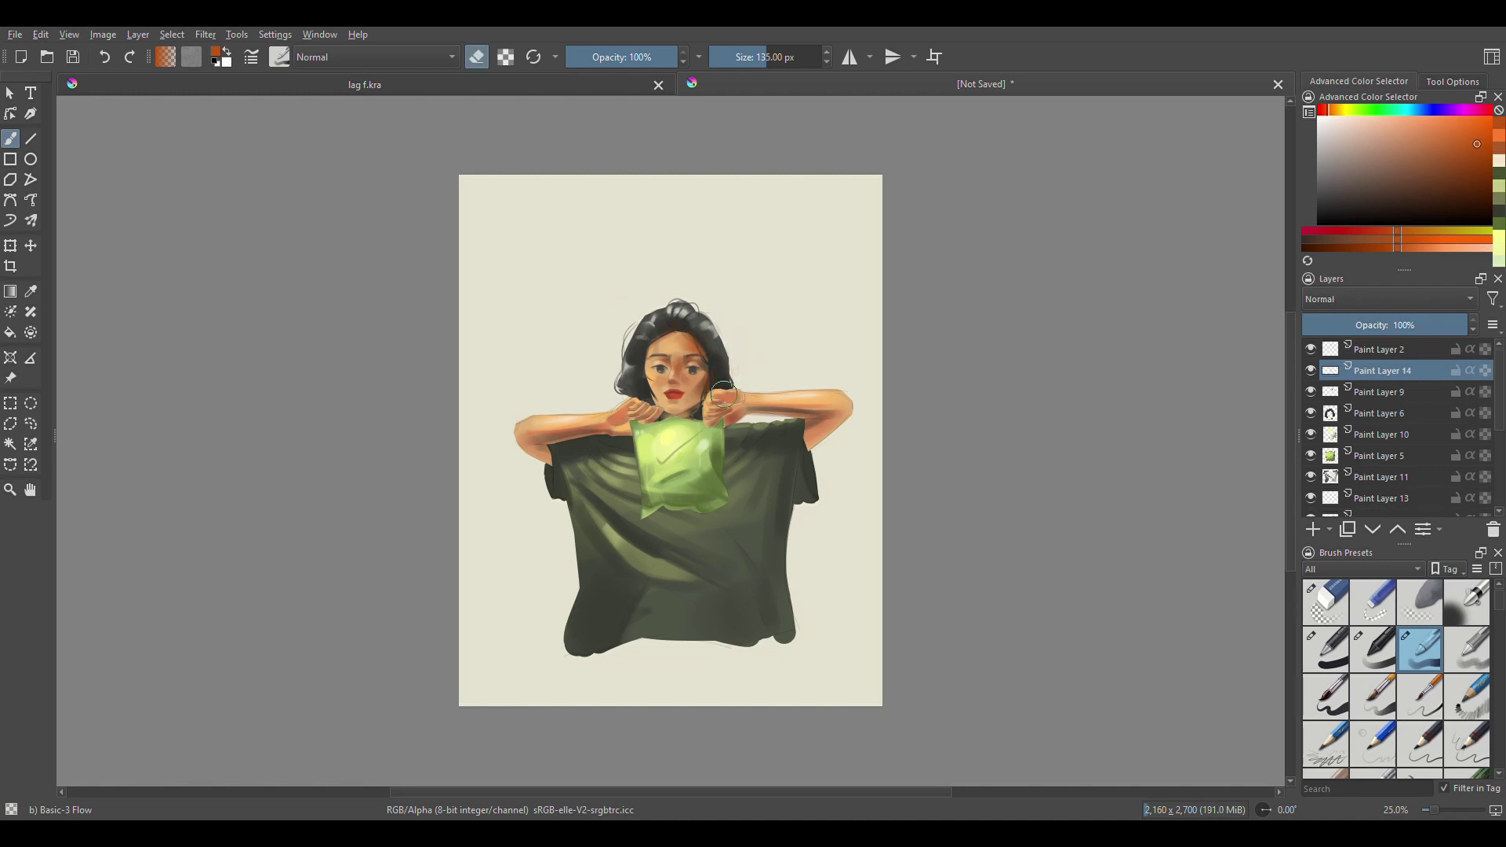
key(plus)
ctrl+click(732, 281)
- Add Paint Layer 15 above Paint Layer 14 and adjust the brush size
key(e)
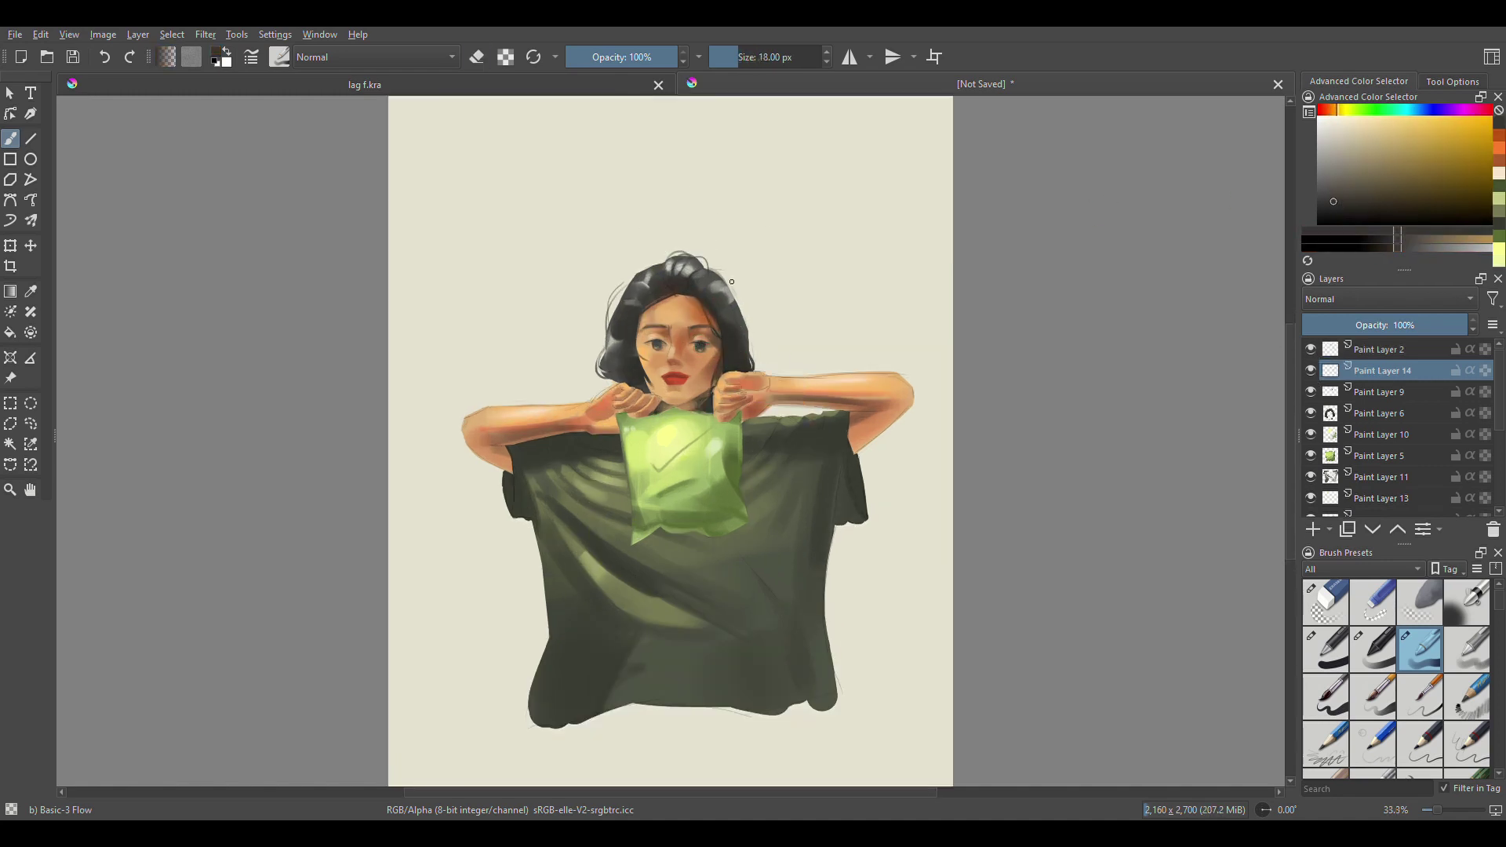
key(bracketleft)
click(1313, 529)
key(bracketright)
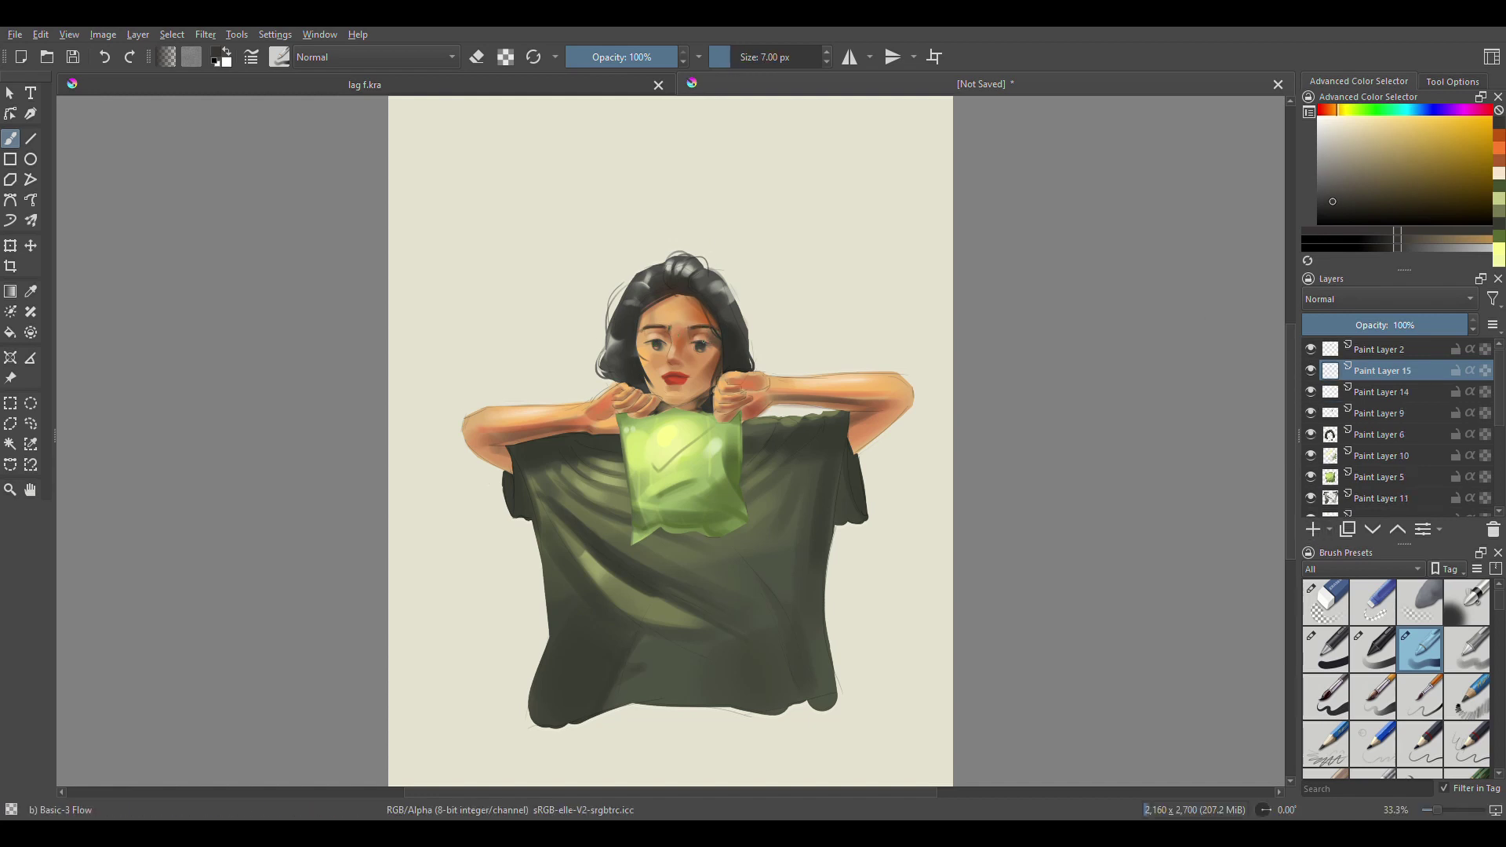
key(bracketright)
key(bracketright)
key(bracketright)
key(e)
key(e)
key(e)
key(e)
key(bracketright)
key(bracketright)
key(bracketright)
- With near-white, paint faint light strokes above the right shoulder, then zoom out to 25%
click(1359, 116)
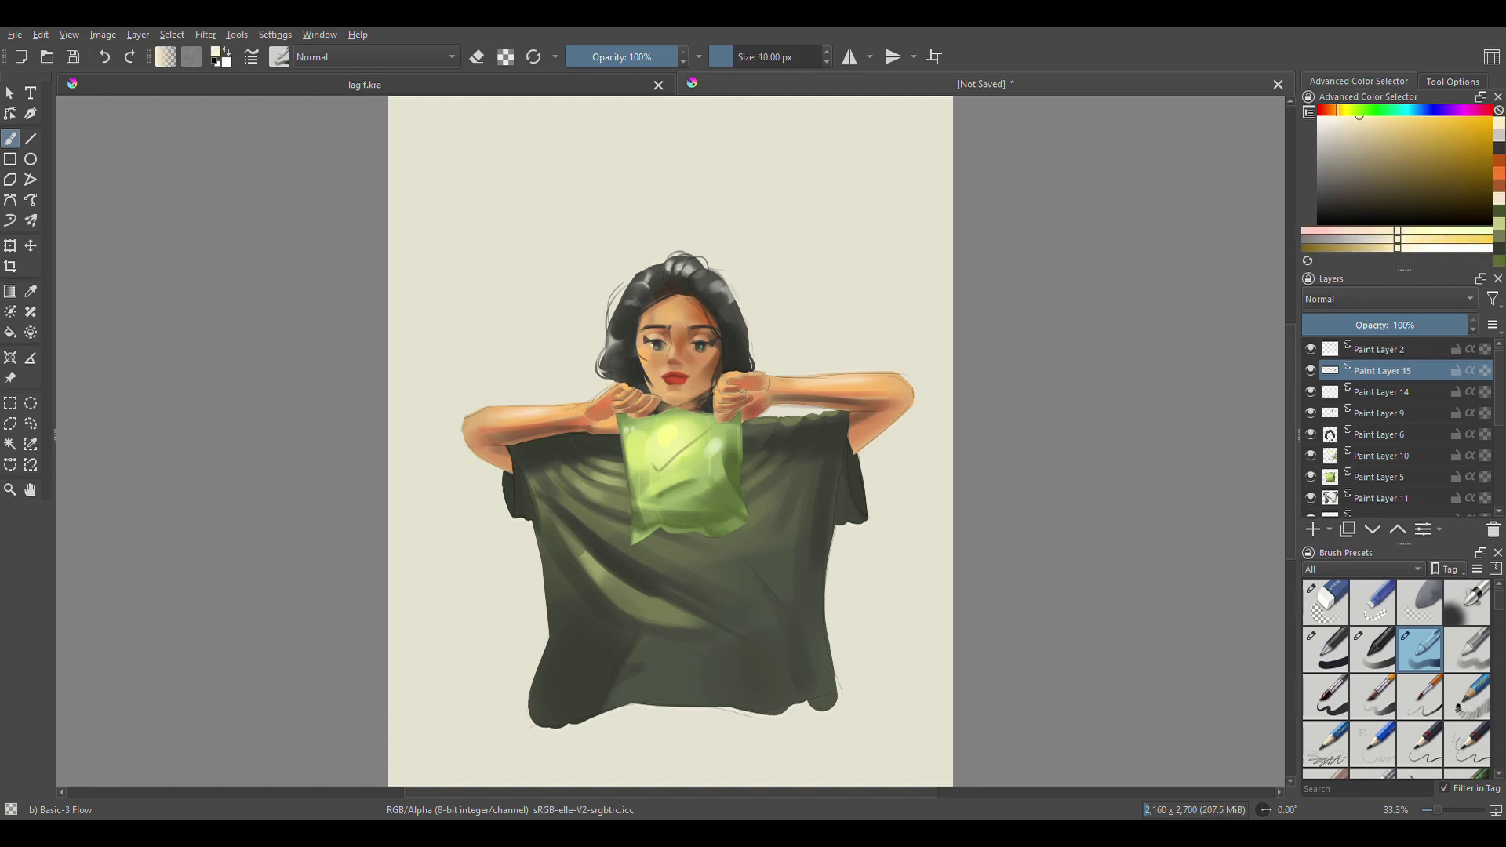
key(bracketright)
key(bracketright)
key(bracketright)
key(bracketleft)
key(bracketleft)
key(bracketleft)
drag(673, 299, 651, 319)
key(bracketleft)
drag(735, 259, 848, 222)
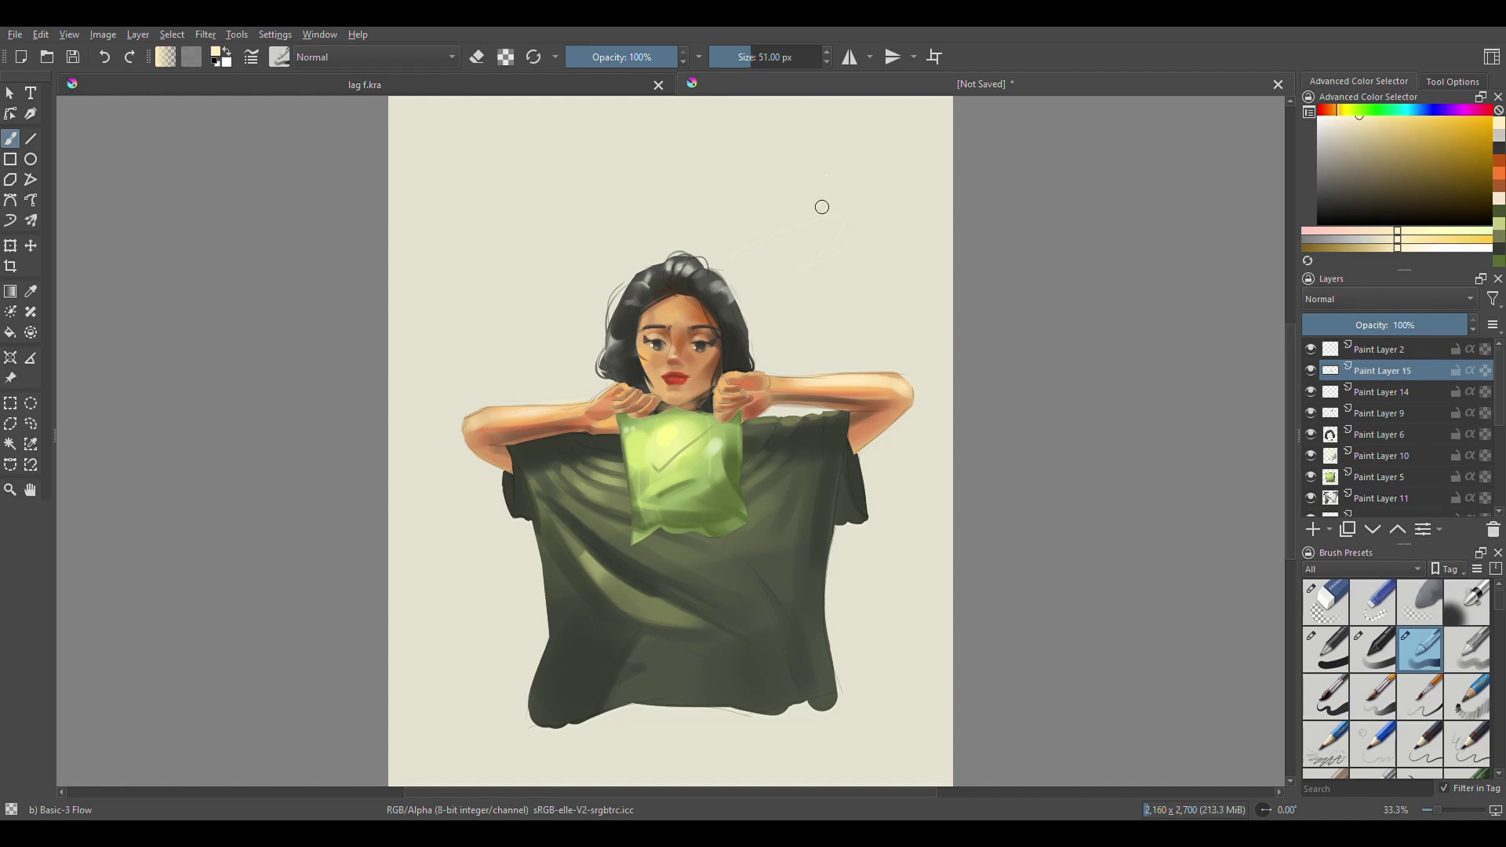
key(minus)
key(minus)
key(plus)
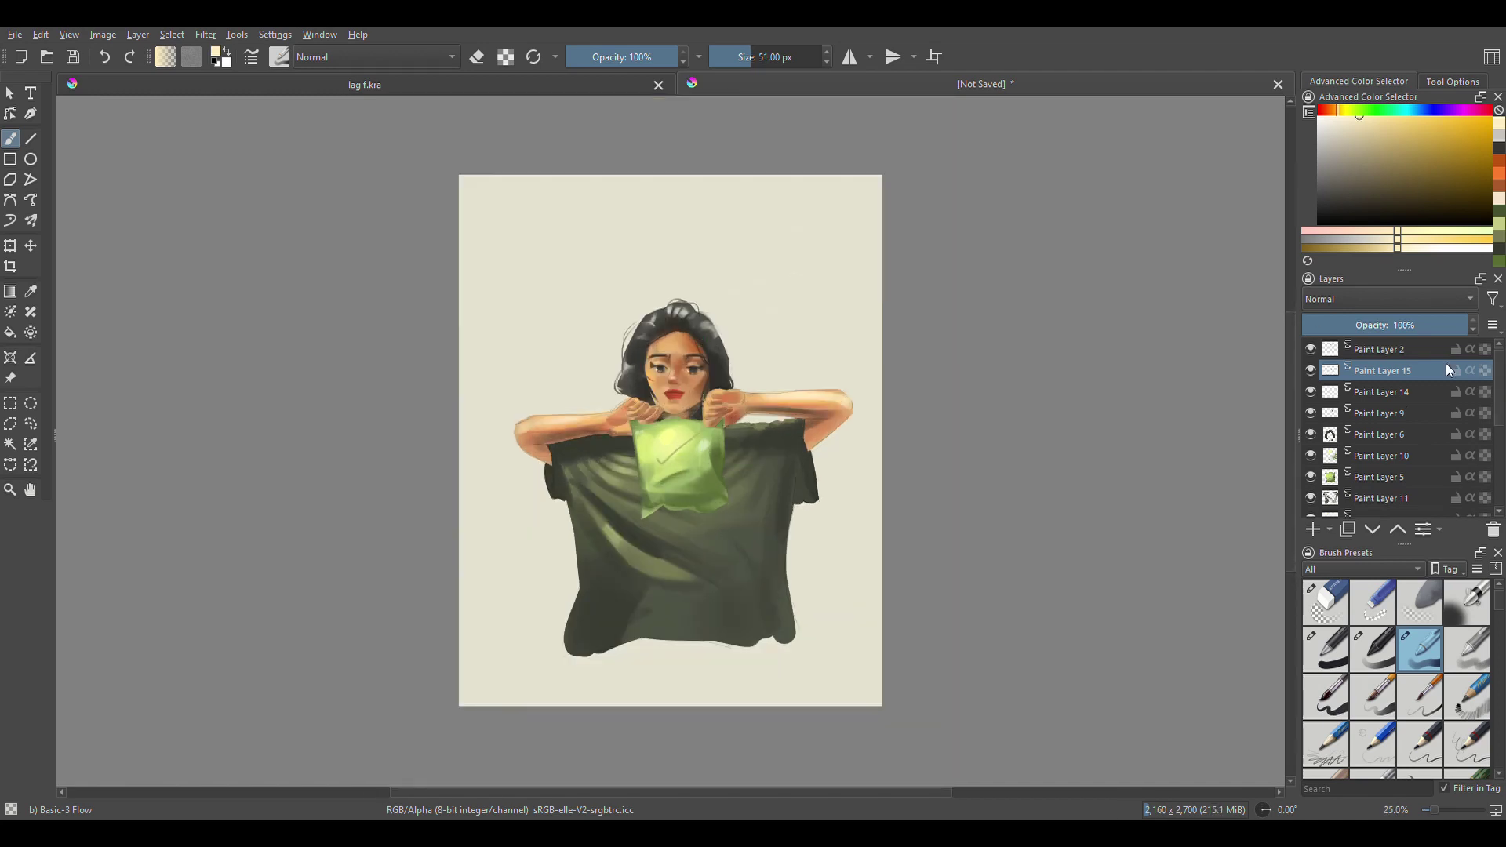
- Merge Paint Layers 3 through 15 into a single Paint Layer 3 Merged
drag(1450, 371, 1359, 482)
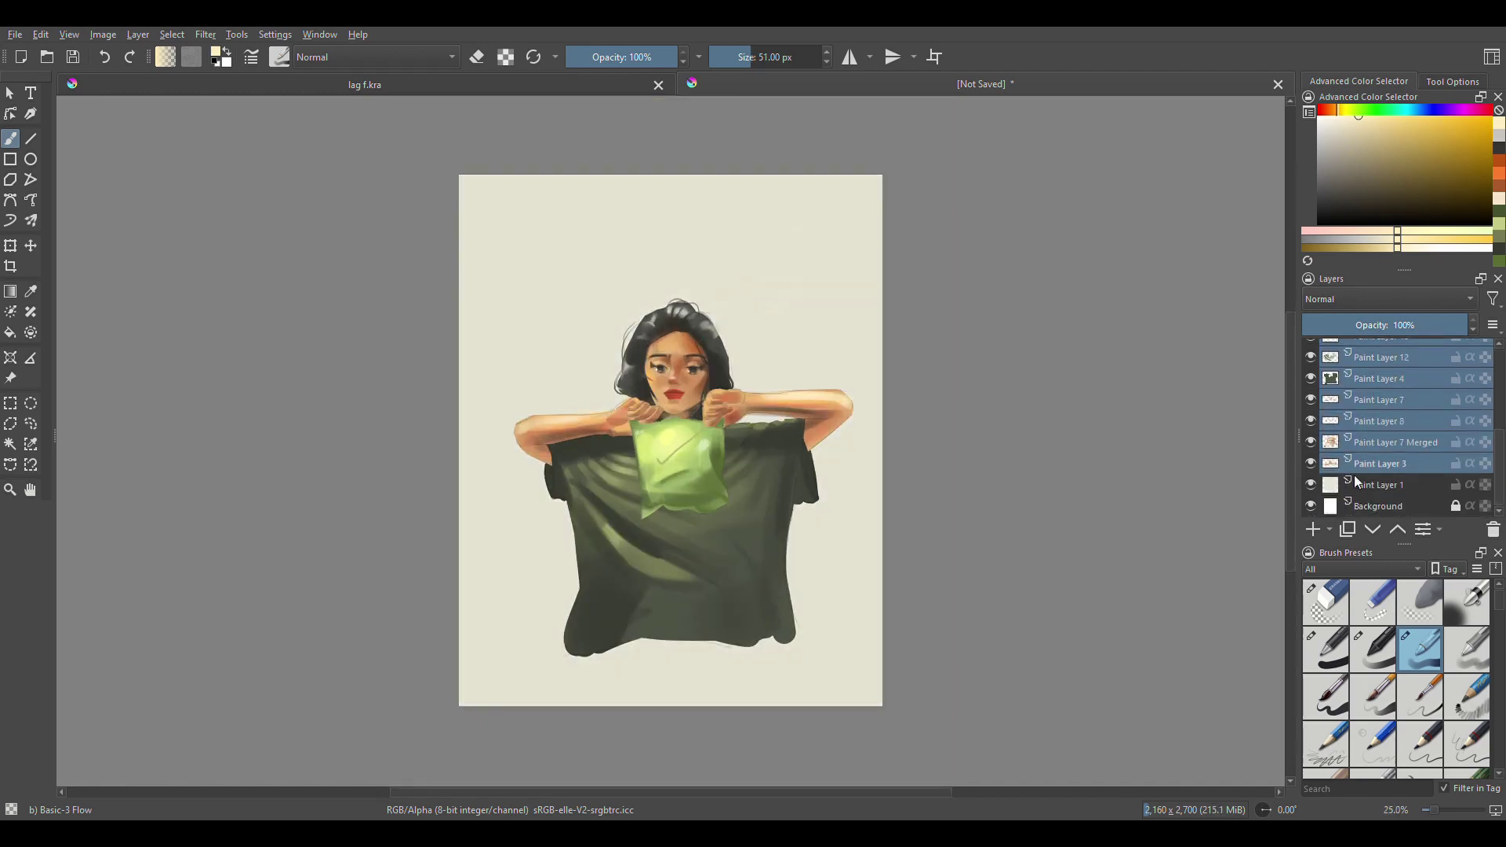
click(1373, 529)
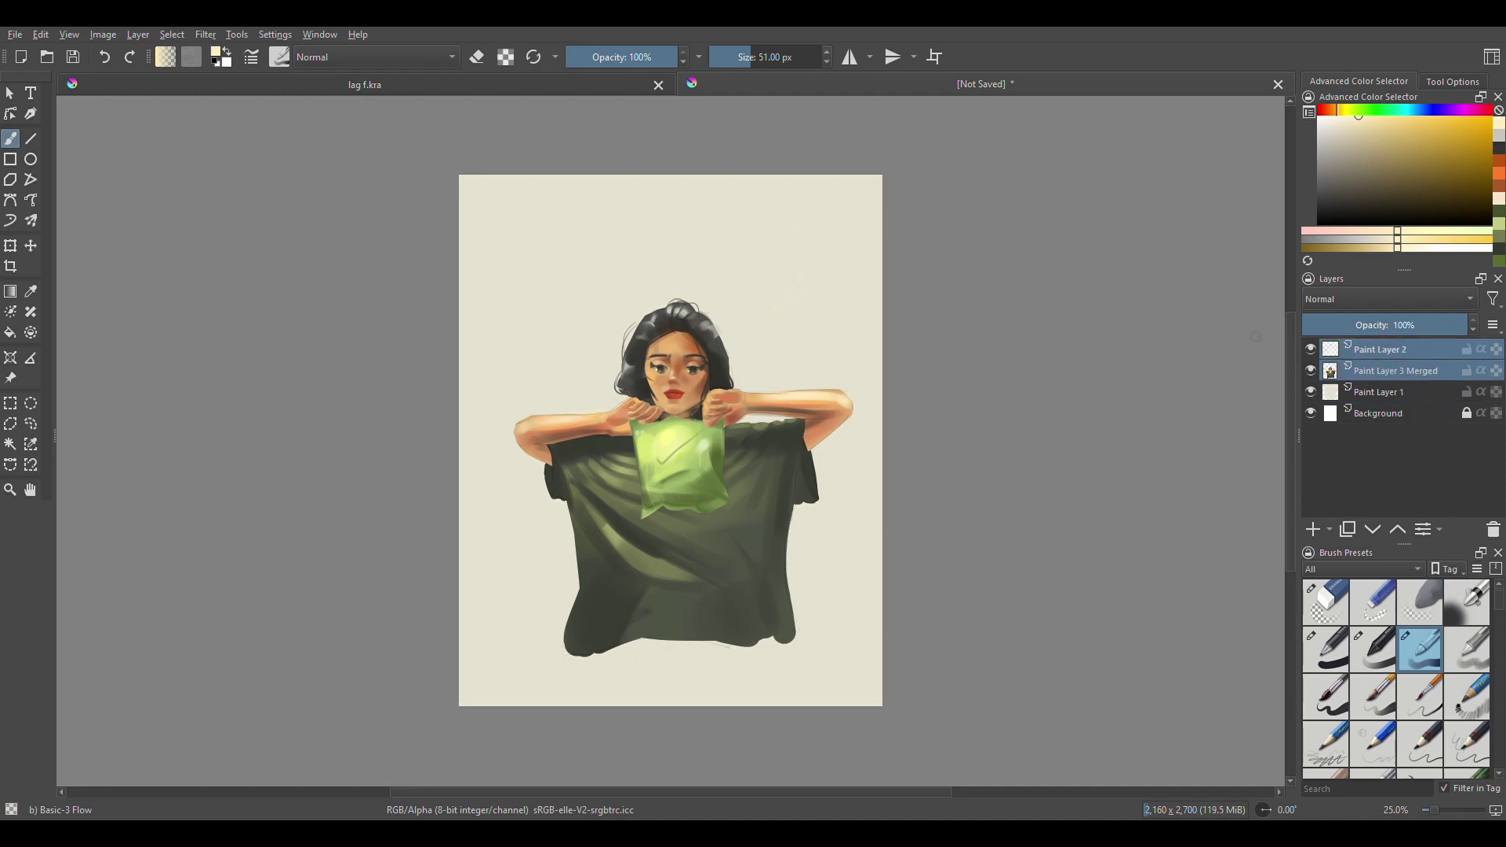
click(1373, 530)
- Enlarge and shift the figure with a Ctrl+T transform, then add an empty layer on top
key(ctrl+t)
drag(834, 389, 817, 454)
key(Return)
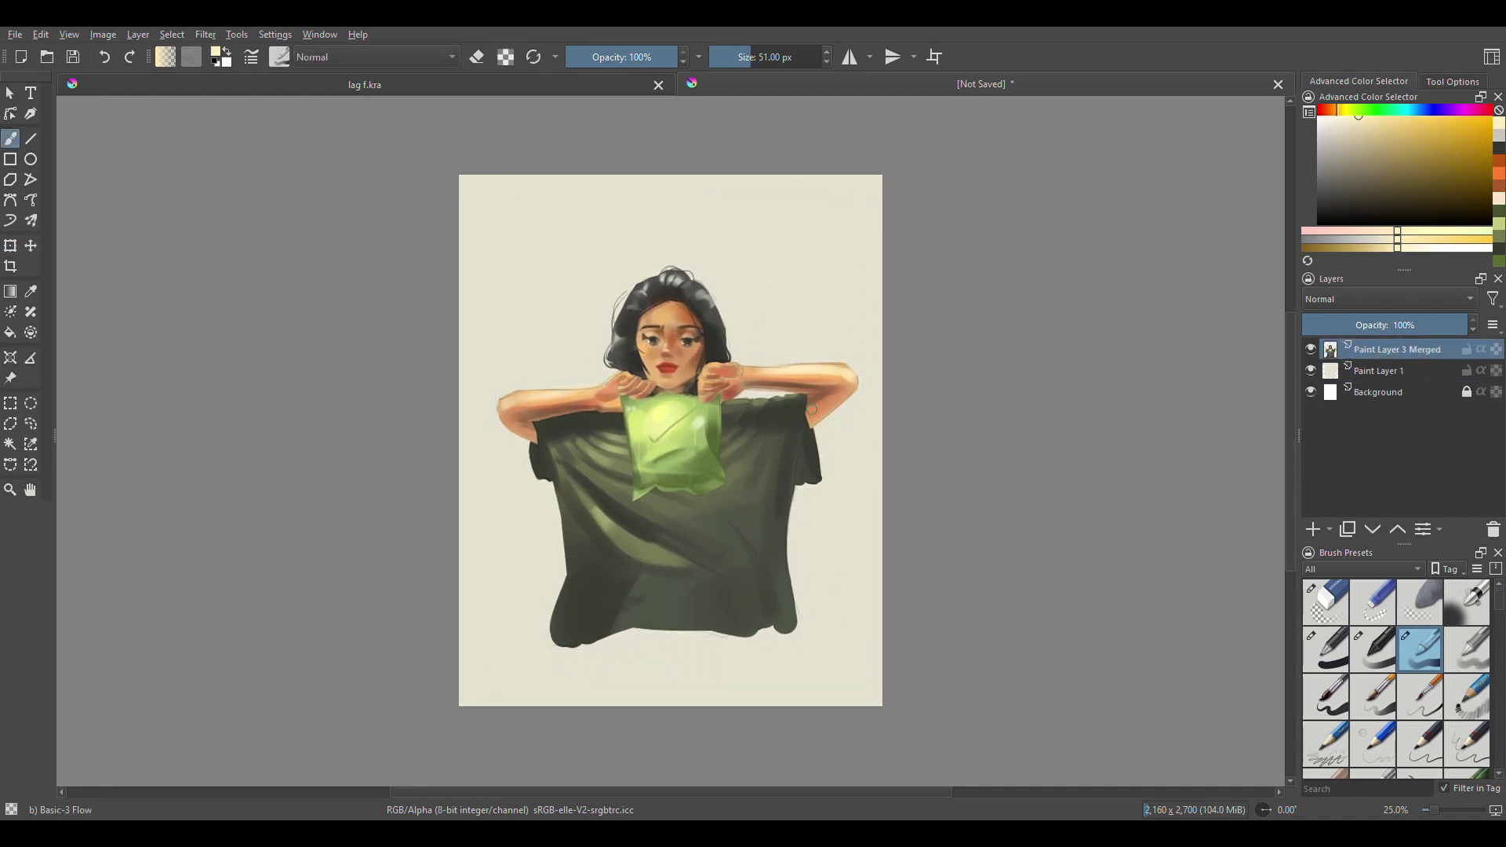
key(Insert)
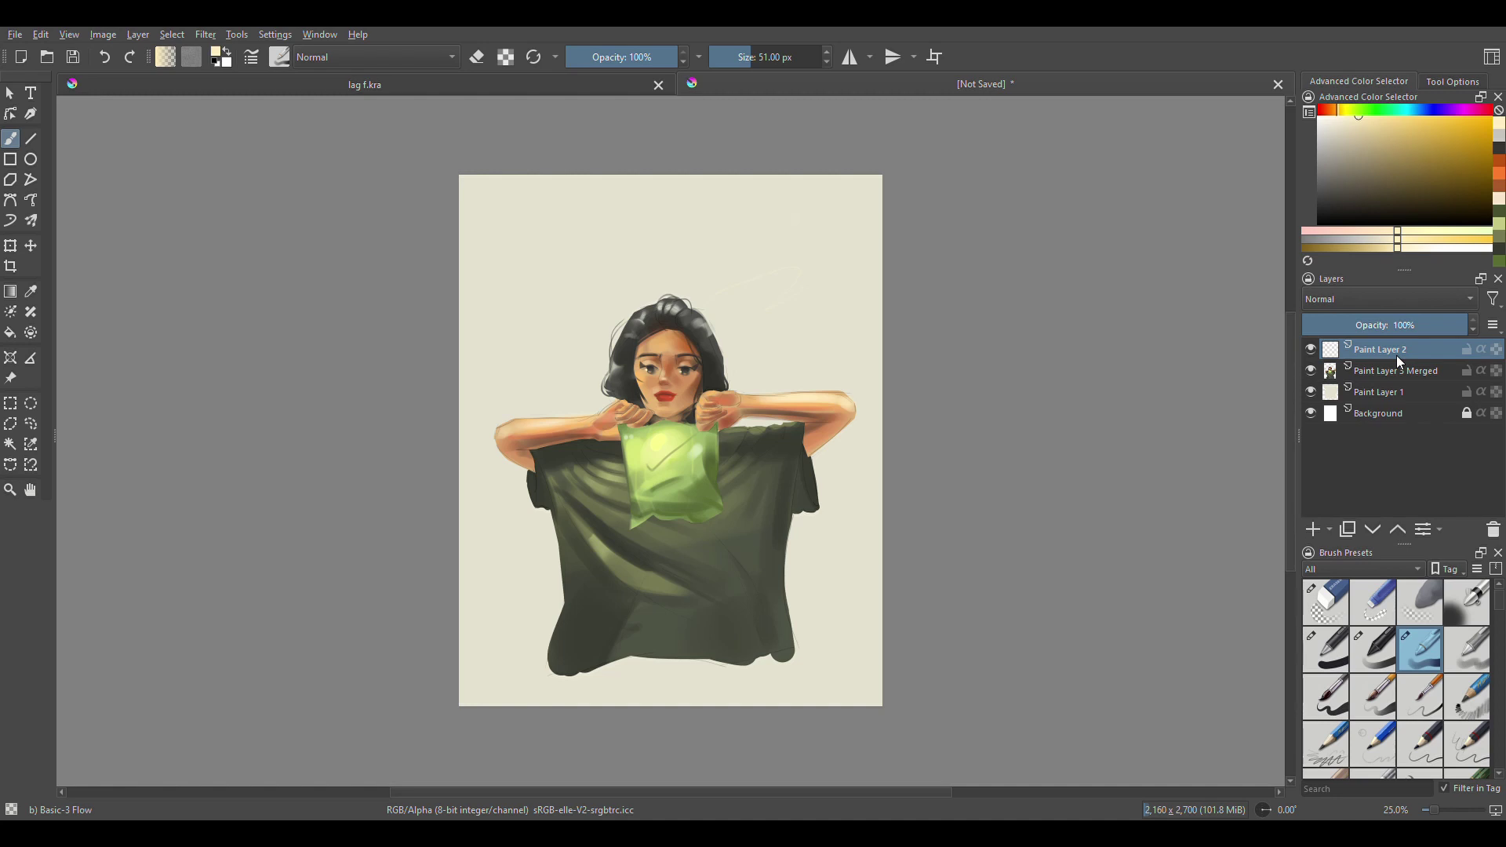
- Paint a thin dark green-grey bracelet on the right wrist, then select Paint Layer 1
ctrl+click(776, 400)
drag(760, 395, 761, 418)
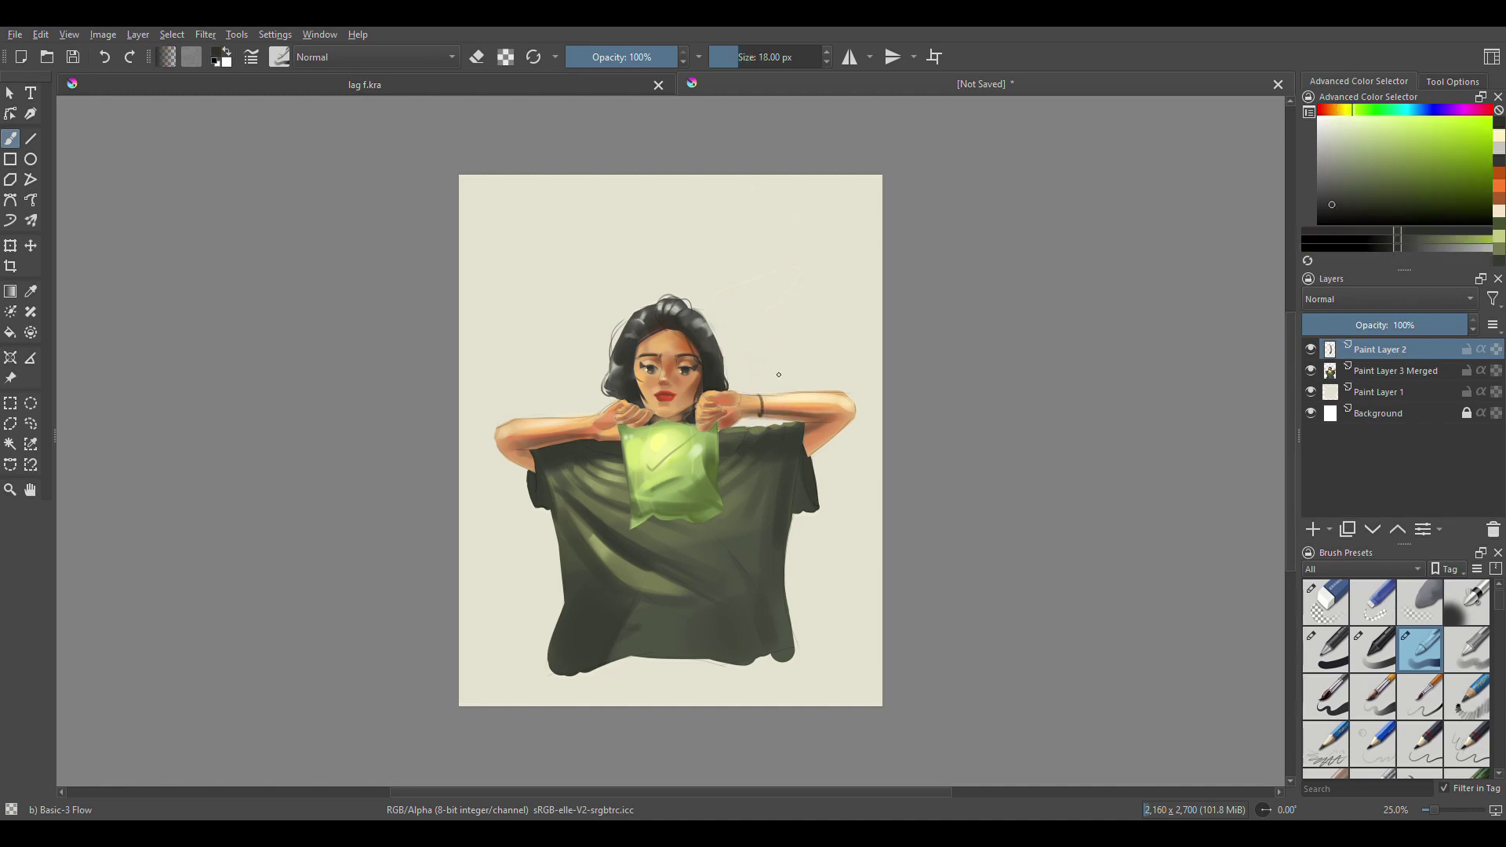
key(e)
key(e)
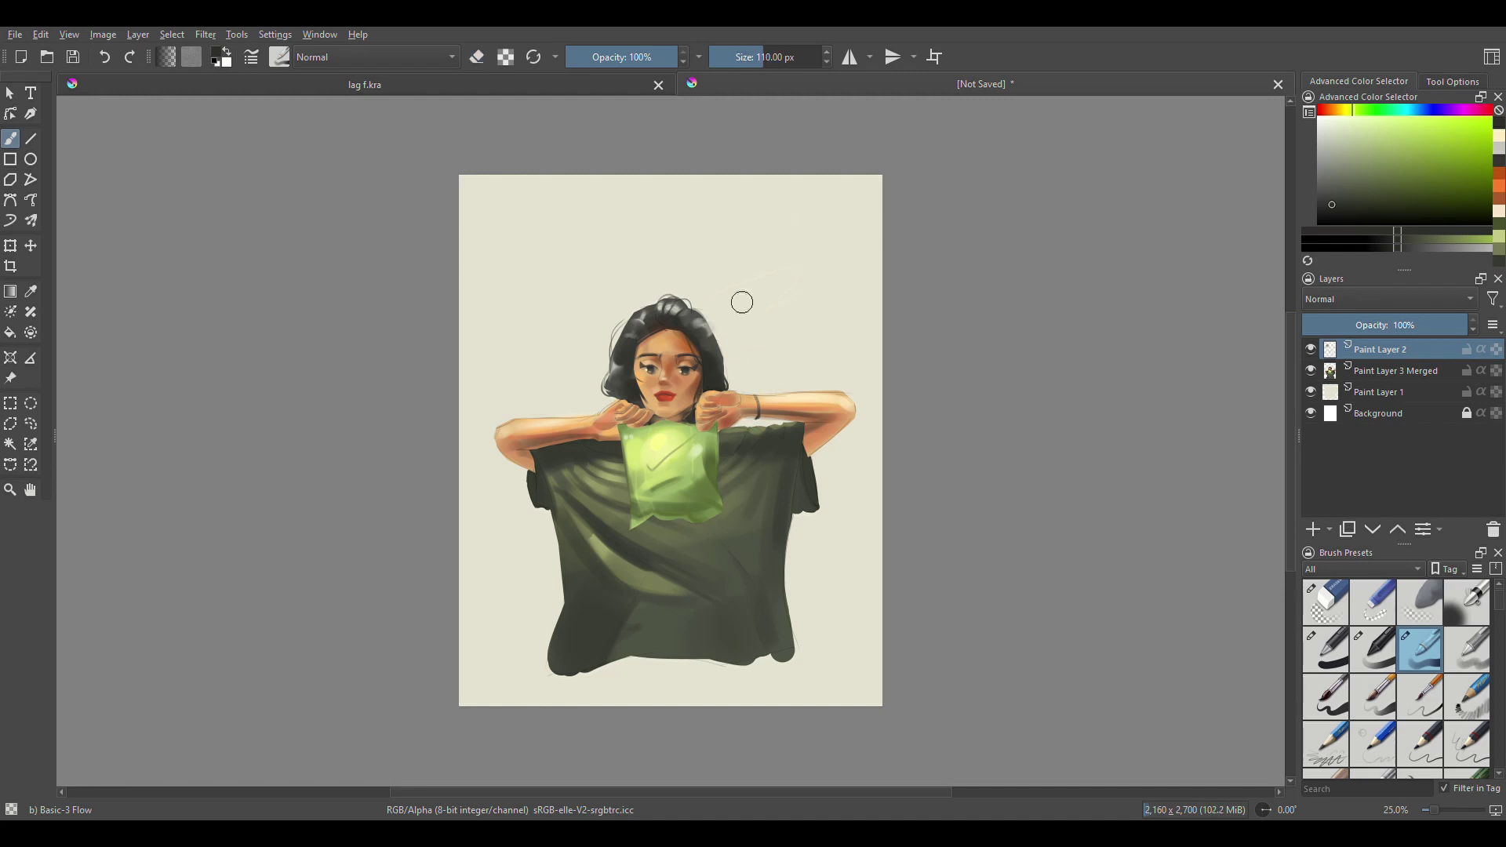
drag(746, 338, 838, 231)
click(1328, 371)
click(1326, 397)
- On a new layer above Paint Layer 1, paint broad pale cream and dark olive diagonal bands
key(Insert)
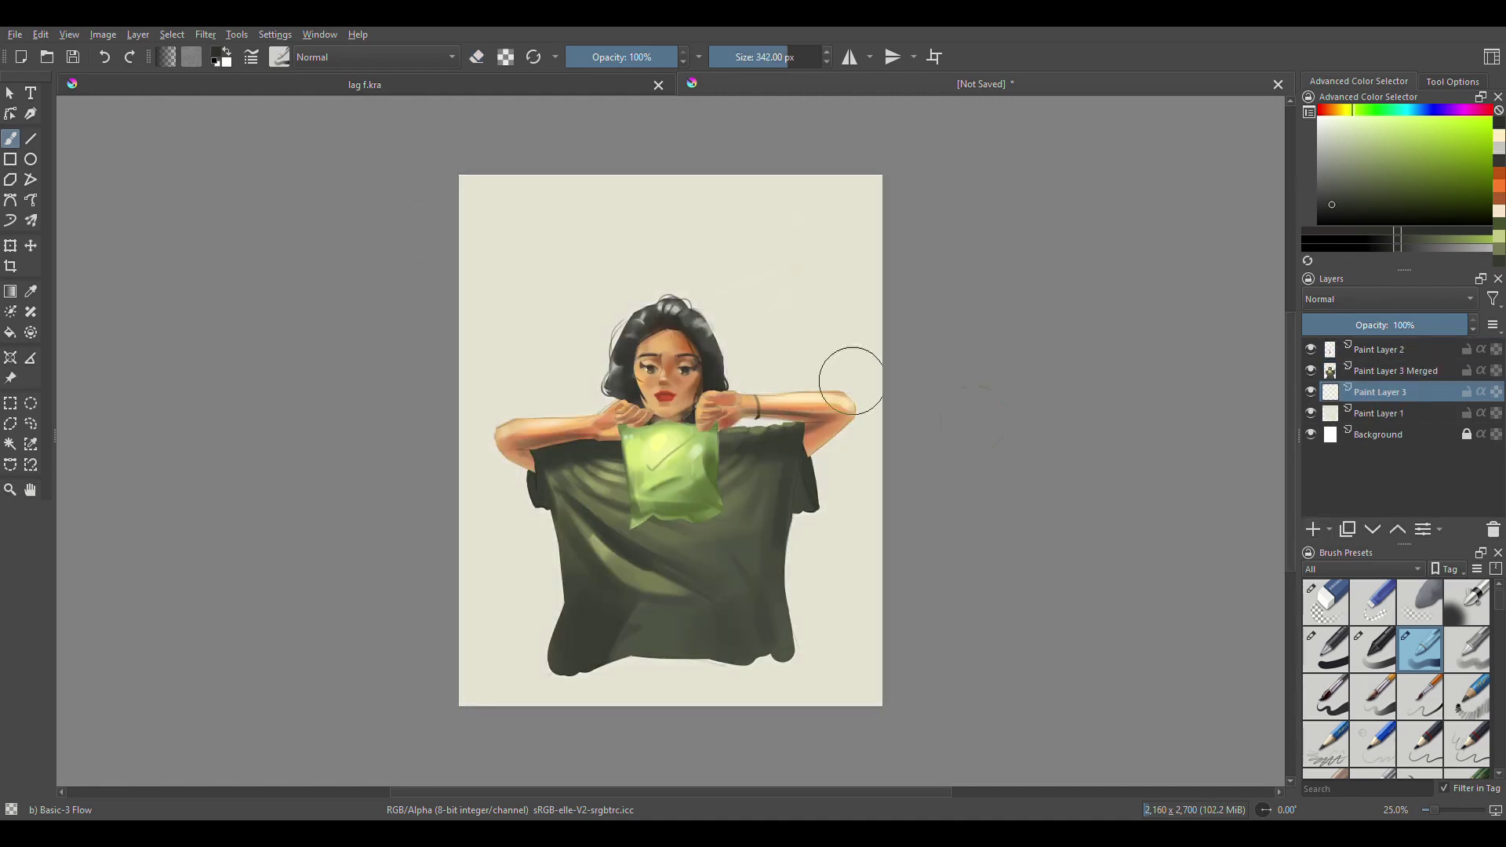
ctrl+click(855, 381)
key(bracketright)
drag(863, 377, 439, 314)
click(1378, 156)
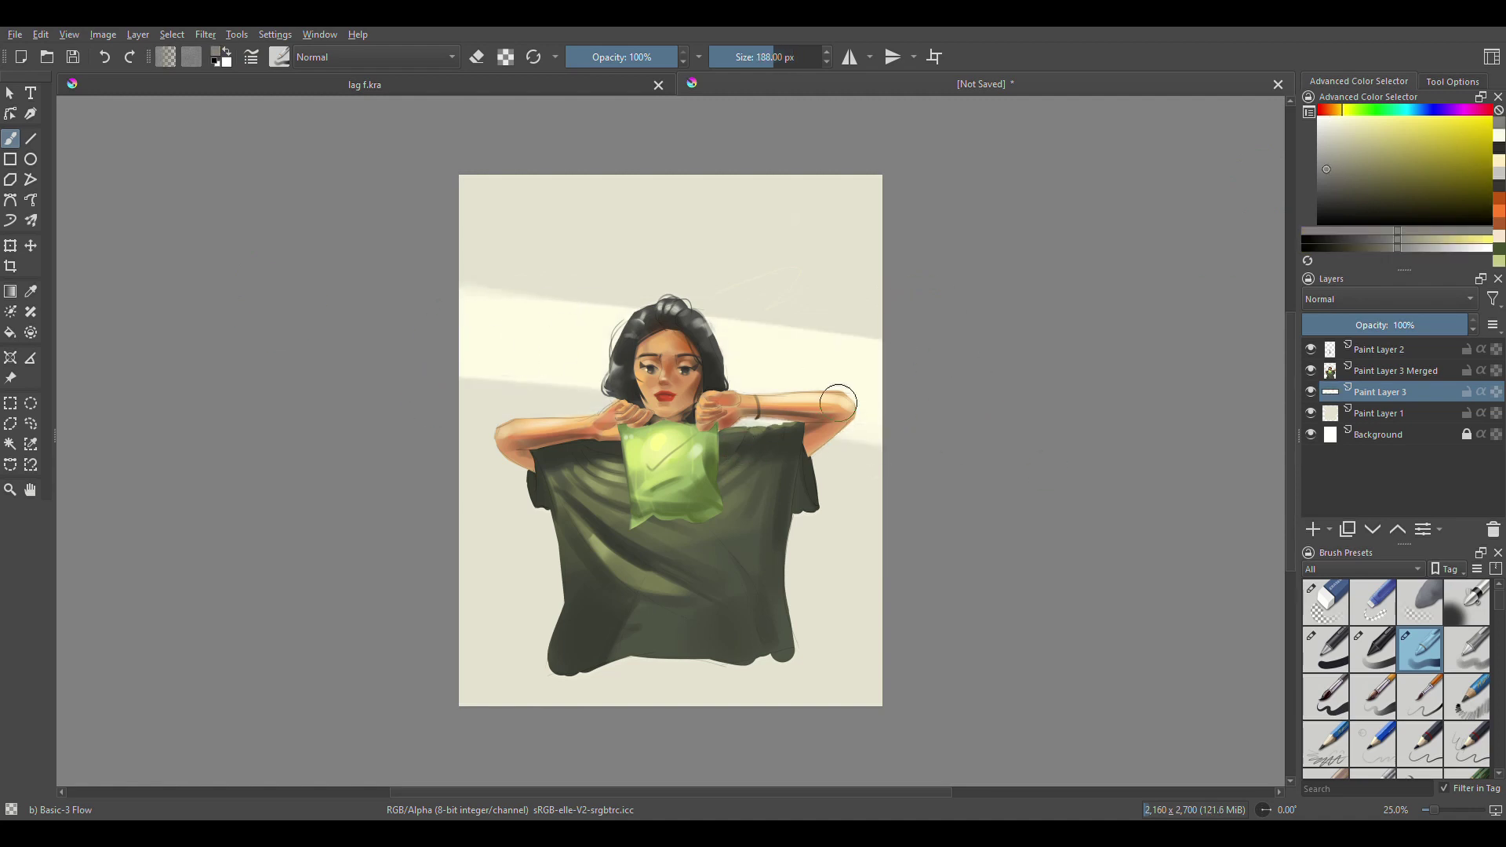
drag(879, 439, 463, 393)
mouse_move(879, 569)
mouse_down()
mouse_move(463, 585)
mouse_move(983, 581)
mouse_up()
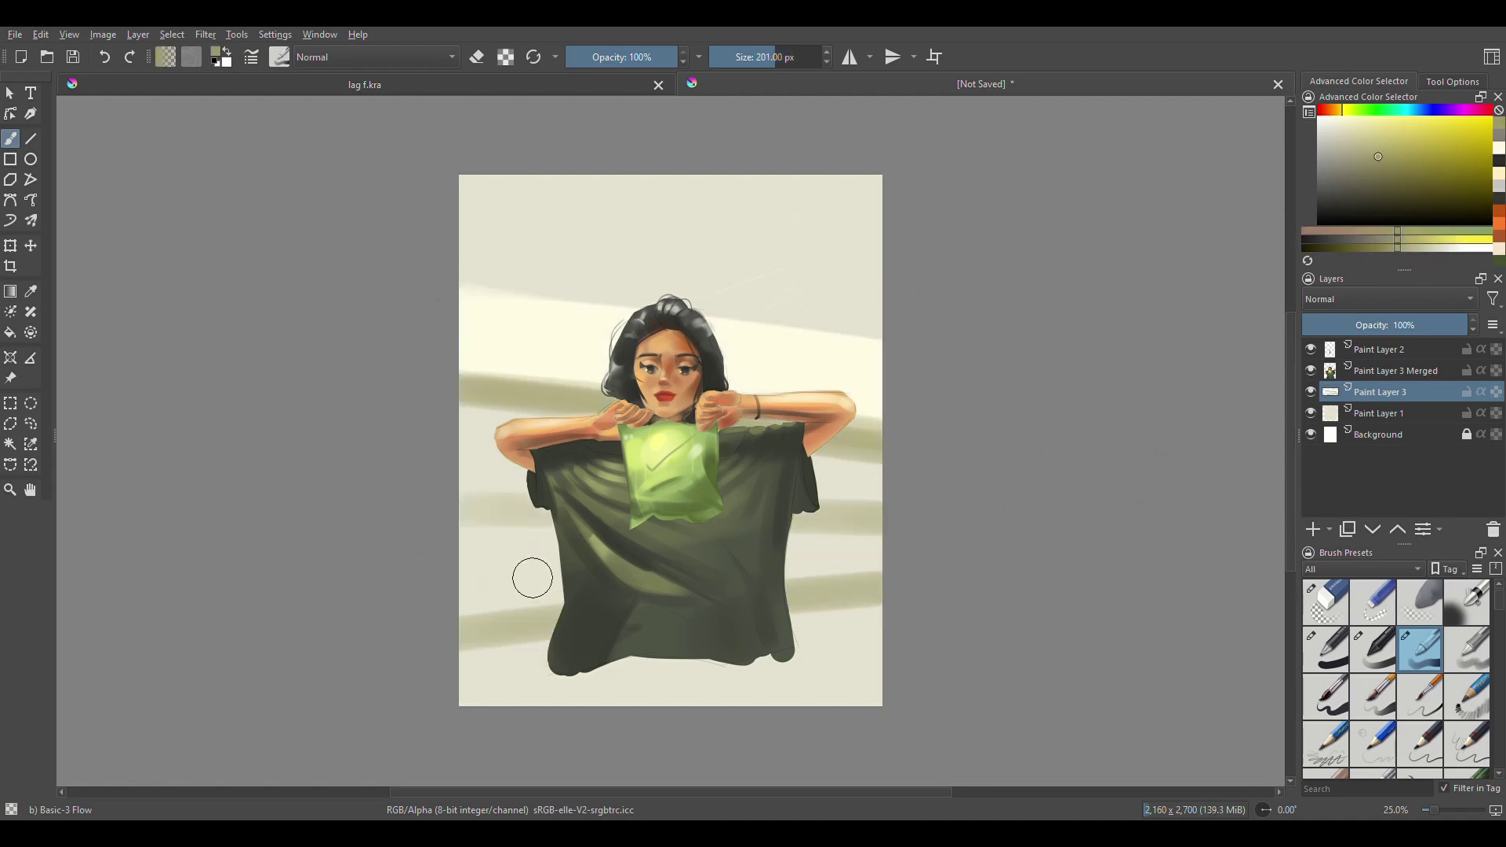
- Add dark olive and pale cream bands across the upper background, undoing a stray lower-left stroke
key(bracketleft)
key(bracketleft)
drag(440, 235, 902, 274)
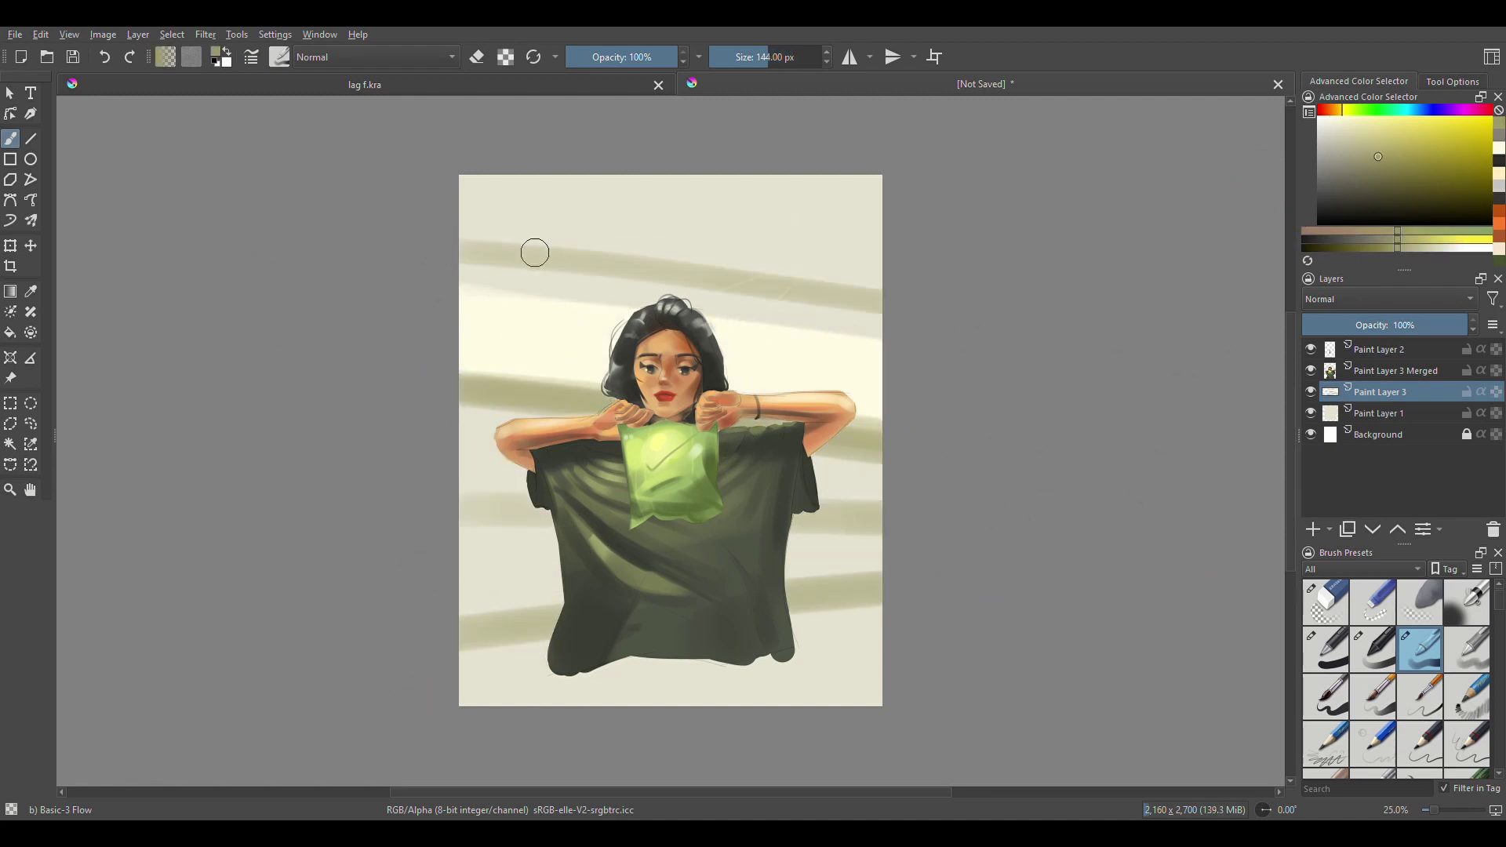
ctrl+click(551, 327)
key(bracketright)
key(bracketright)
key(bracketright)
drag(440, 275, 903, 322)
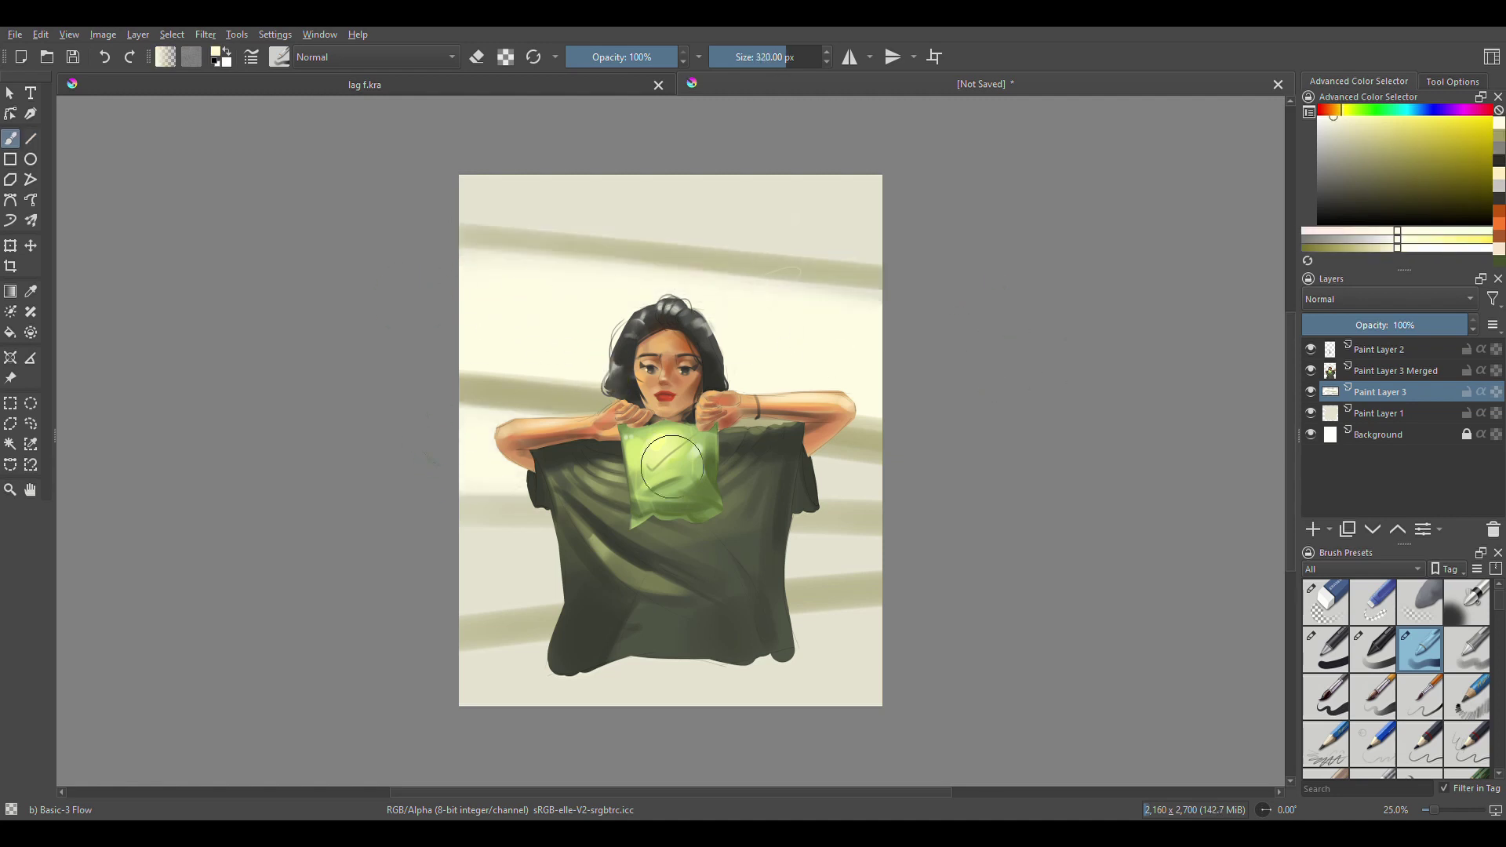
ctrl+click(698, 620)
key(bracketright)
key(ctrl+z)
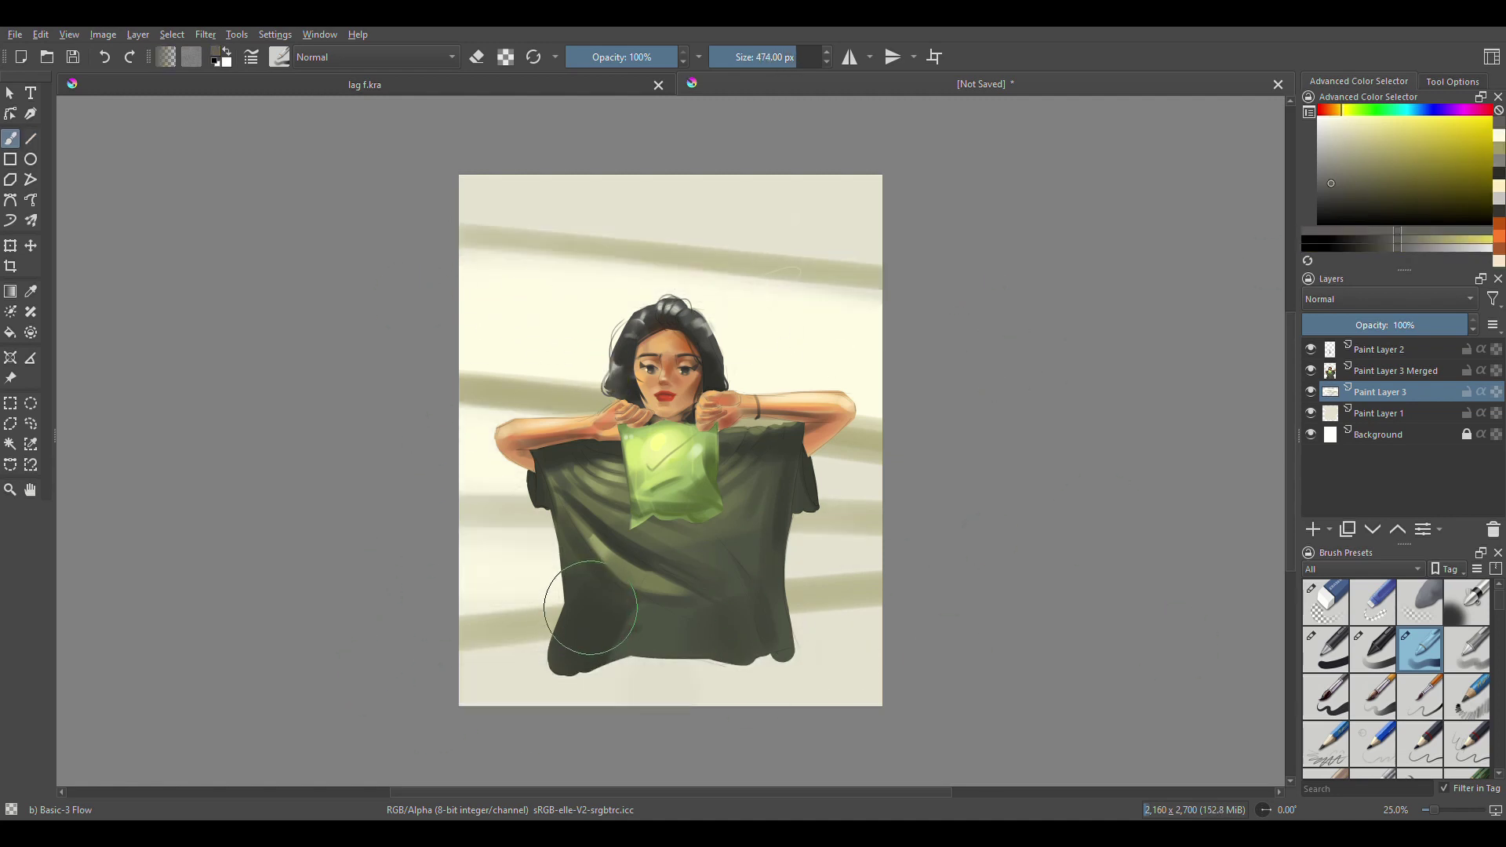
- Paint dark green trousers at the bottom of the canvas on Paint Layer 2
click(1381, 349)
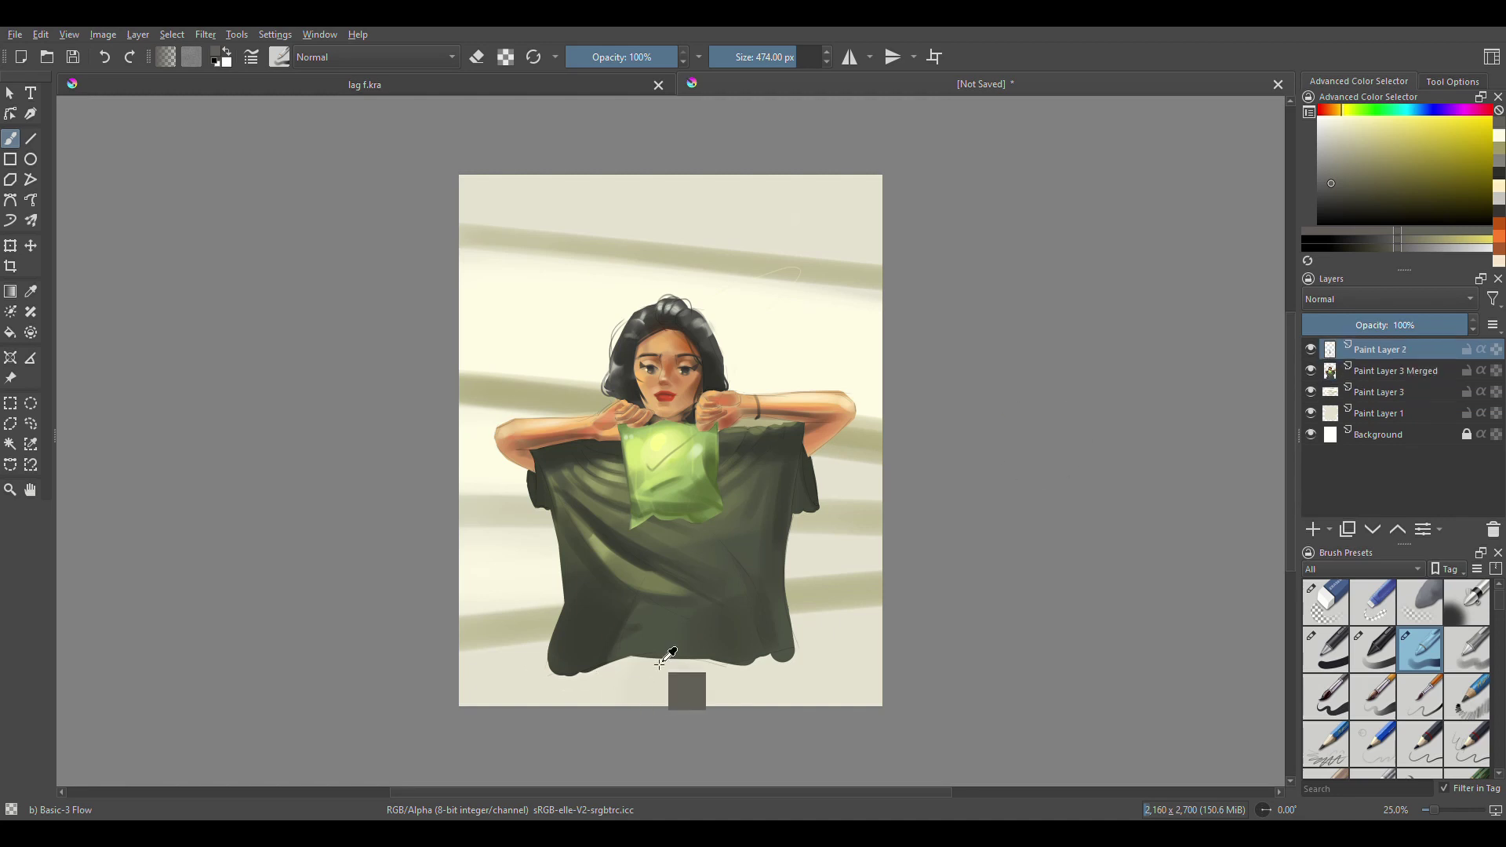
ctrl+click(687, 690)
key(bracketleft)
key(bracketleft)
key(bracketleft)
mouse_move(620, 690)
mouse_down()
mouse_move(718, 691)
mouse_move(683, 676)
mouse_up()
key(e)
drag(776, 659, 767, 704)
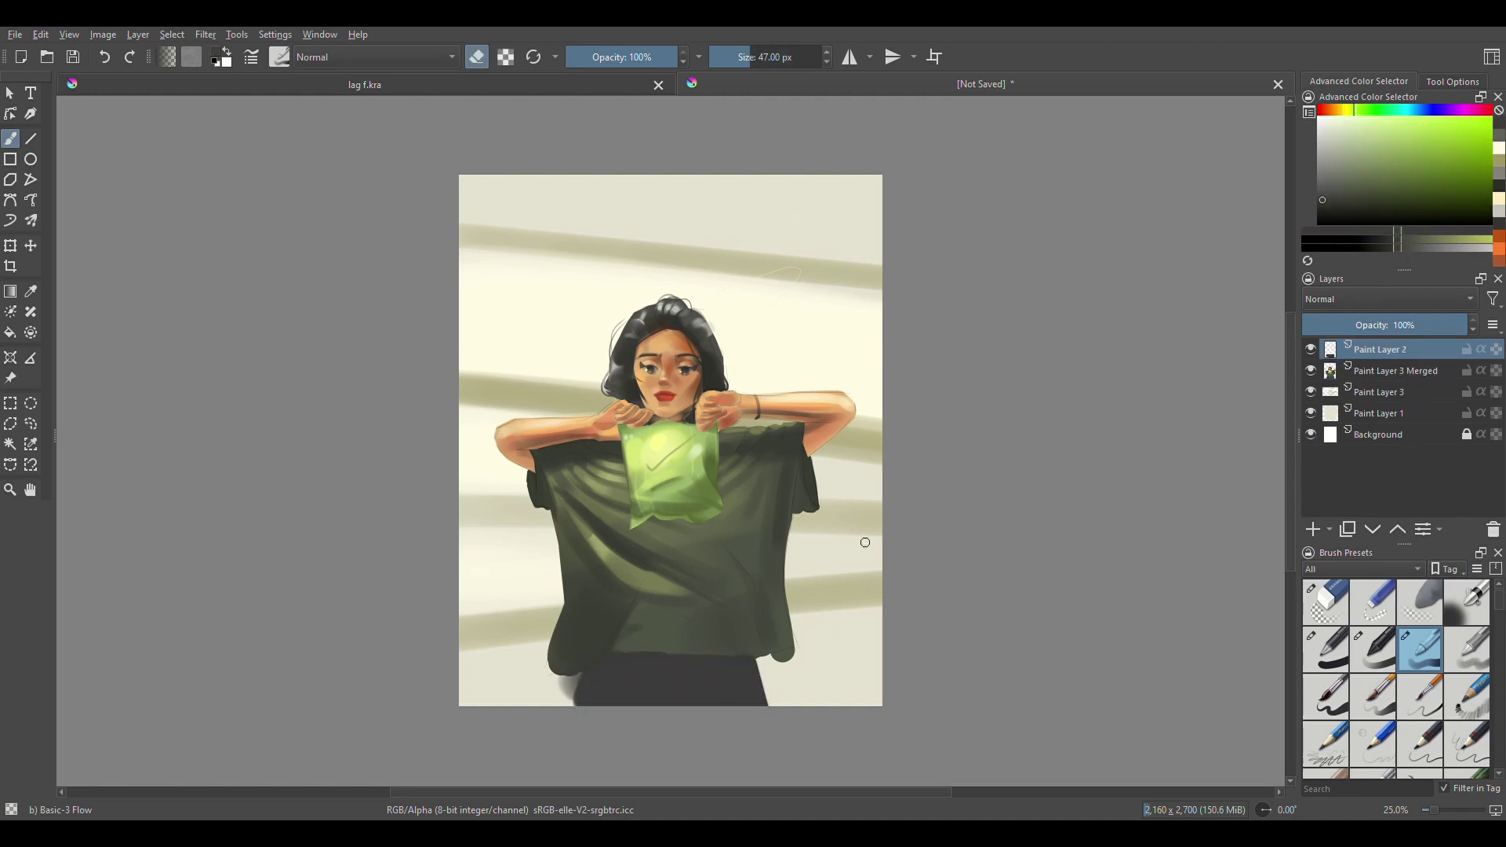
- Move Paint Layer 2 below Paint Layer 3 Merged and erase the trousers' left and right edges
drag(1351, 361, 1352, 375)
drag(561, 667, 592, 706)
drag(760, 660, 765, 691)
key(ctrl+z)
key(ctrl+shift+z)
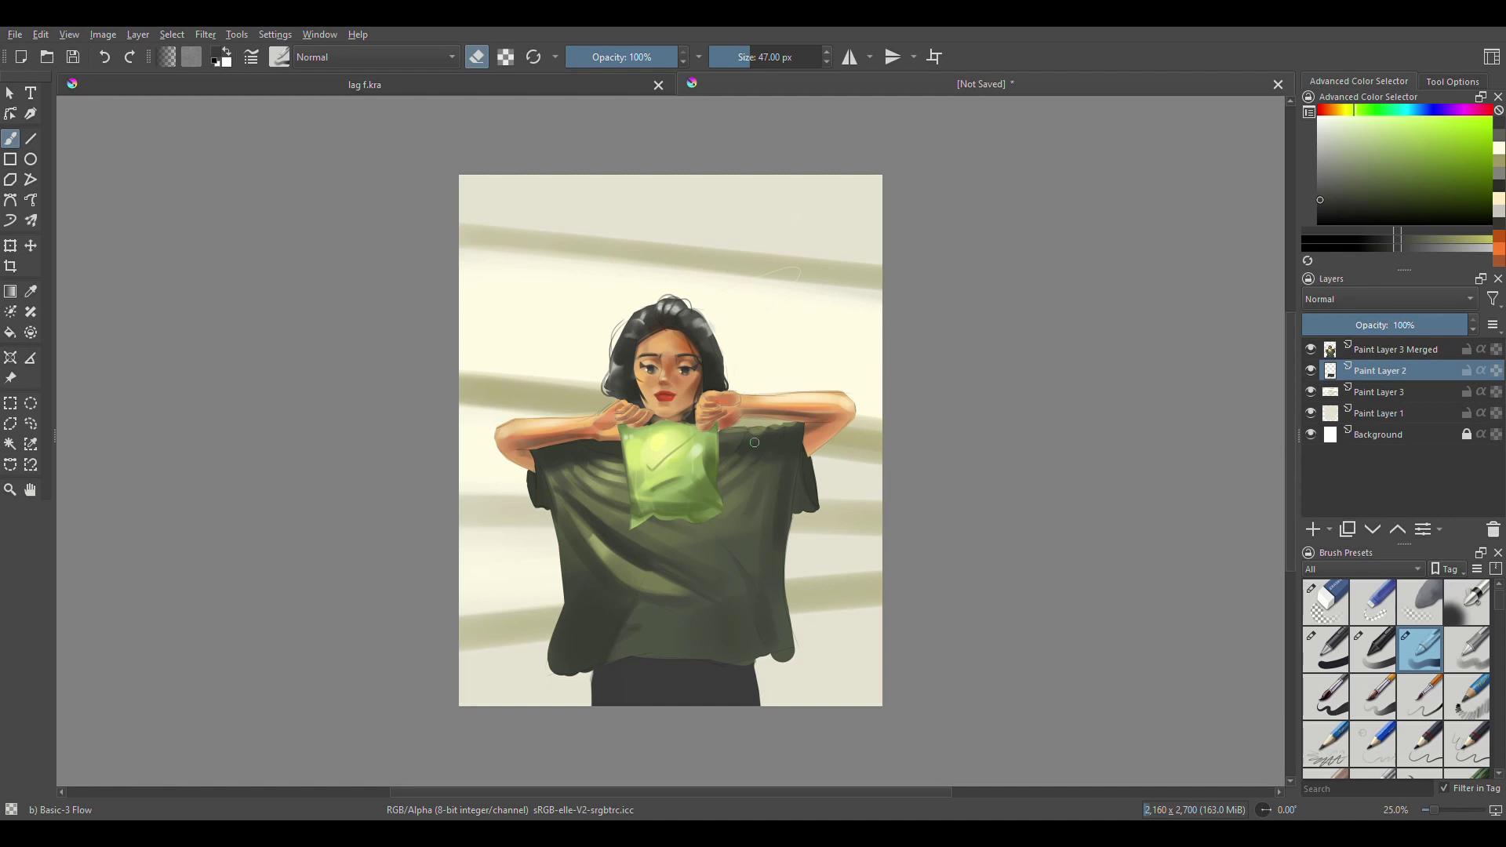
click(1381, 391)
- Paint four light beige bands over the background and a thin straight line on the upper band
key(e)
ctrl+click(765, 267)
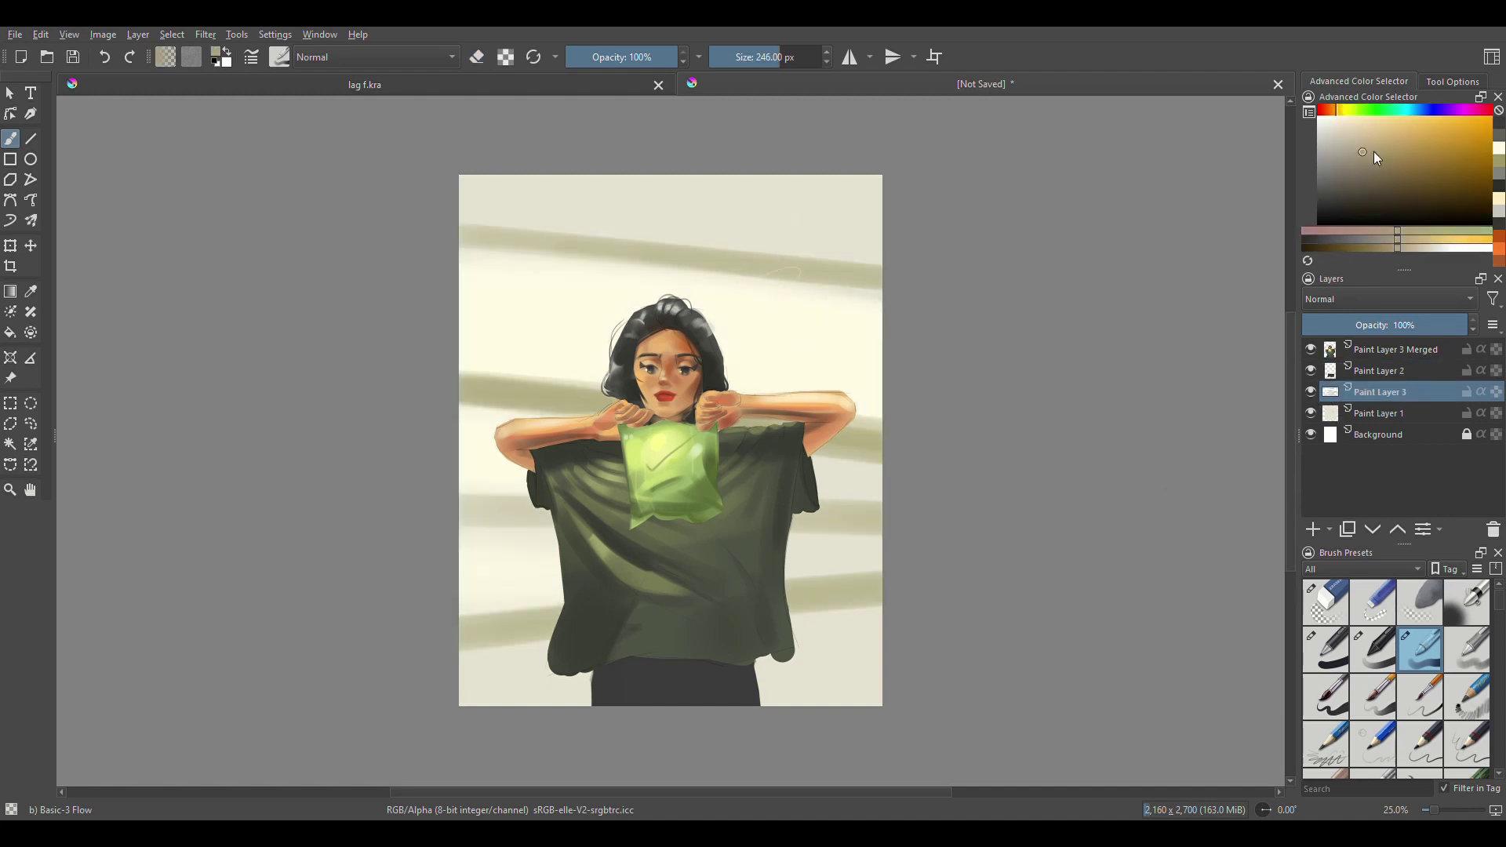
drag(467, 247, 879, 292)
drag(467, 404, 879, 454)
drag(466, 529, 879, 542)
drag(467, 634, 879, 604)
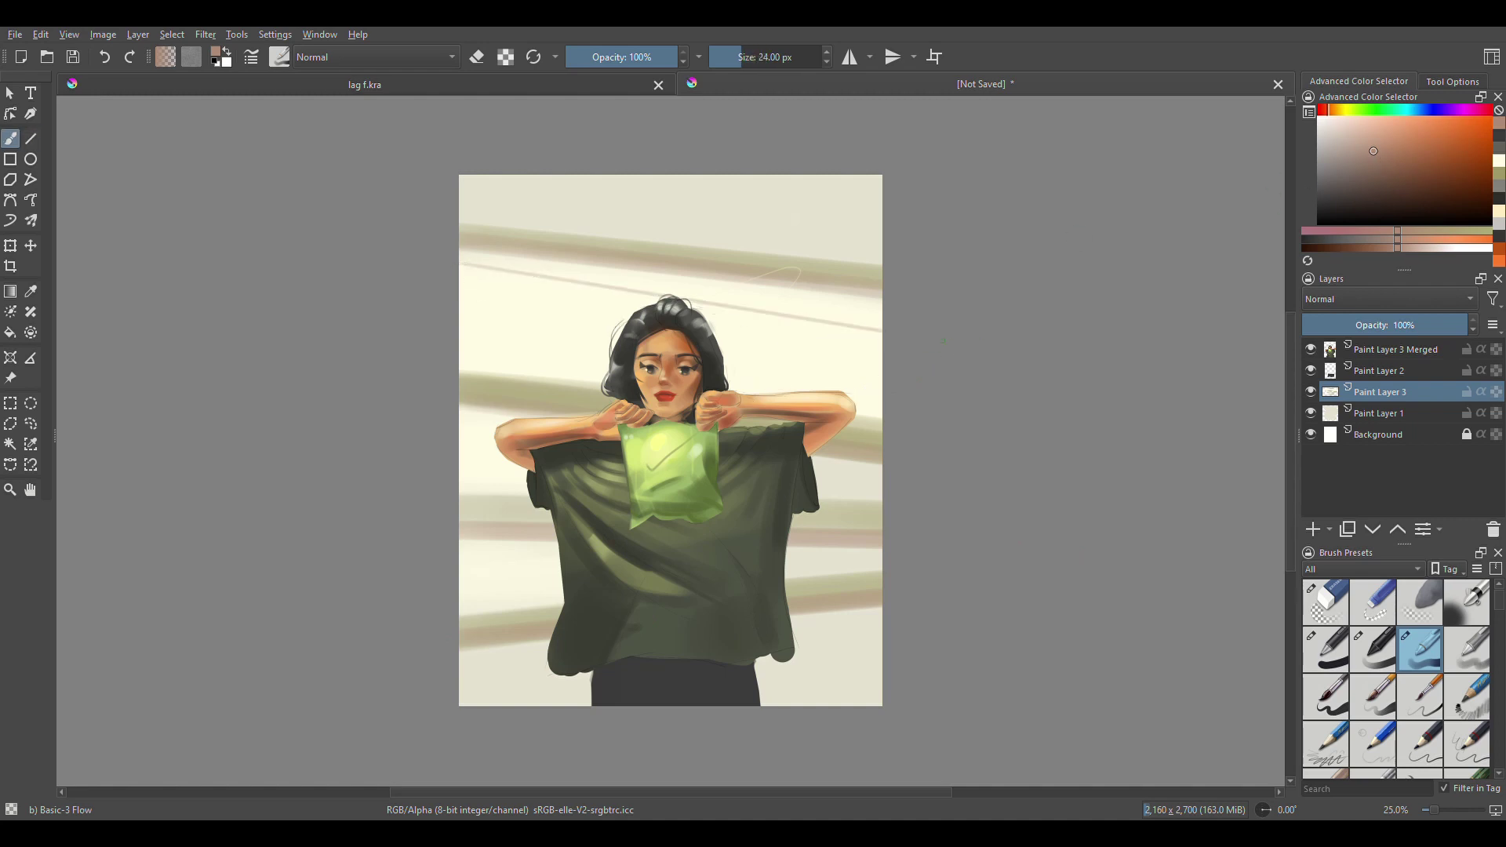
drag(459, 272, 883, 334)
- Draw a thick dark grey straight line across the upper background band
key(b)
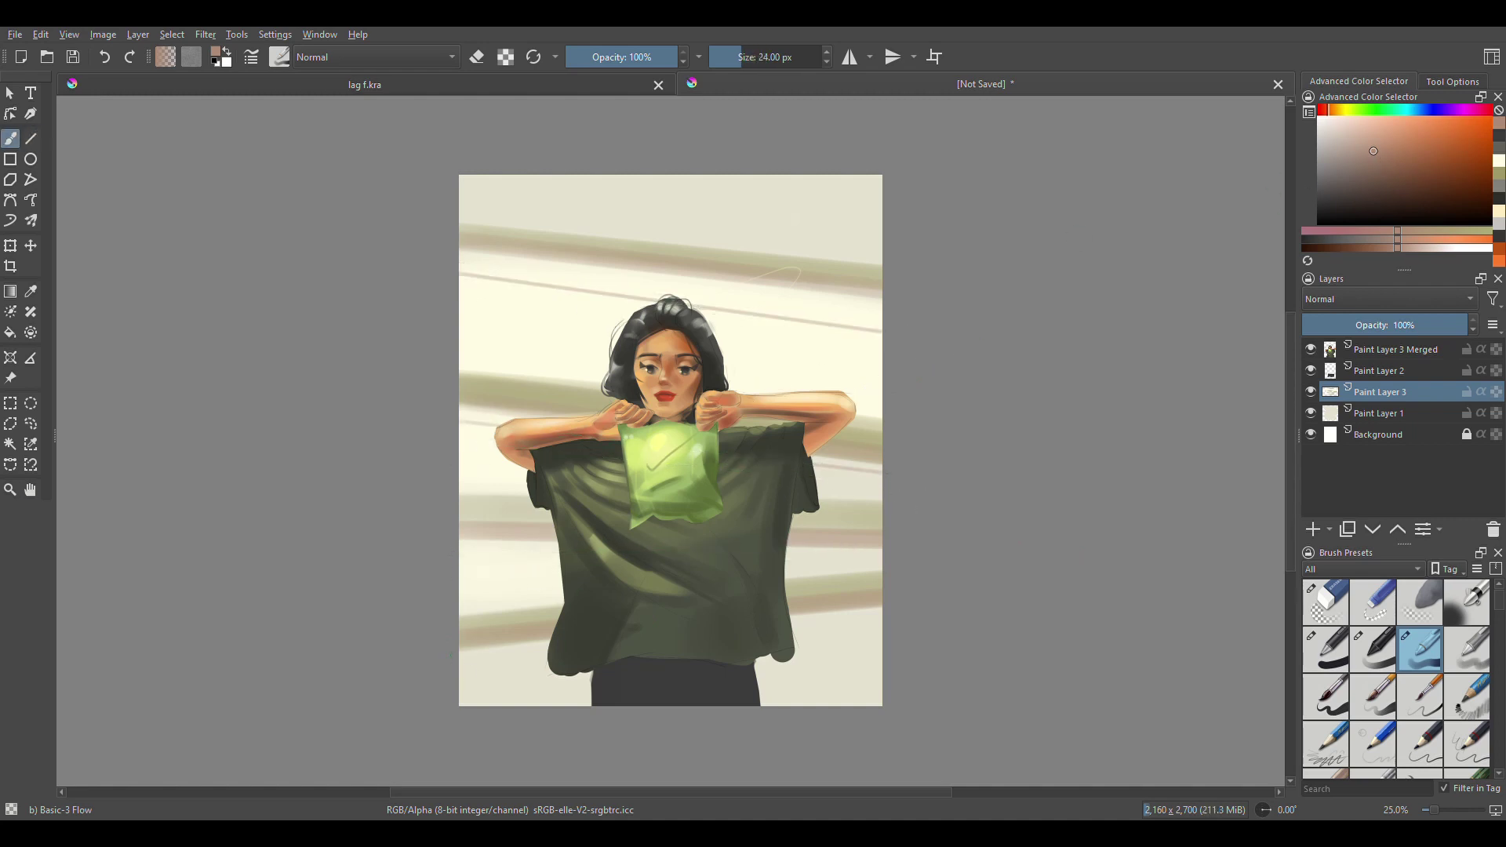
click(1330, 171)
click(765, 56)
click(31, 138)
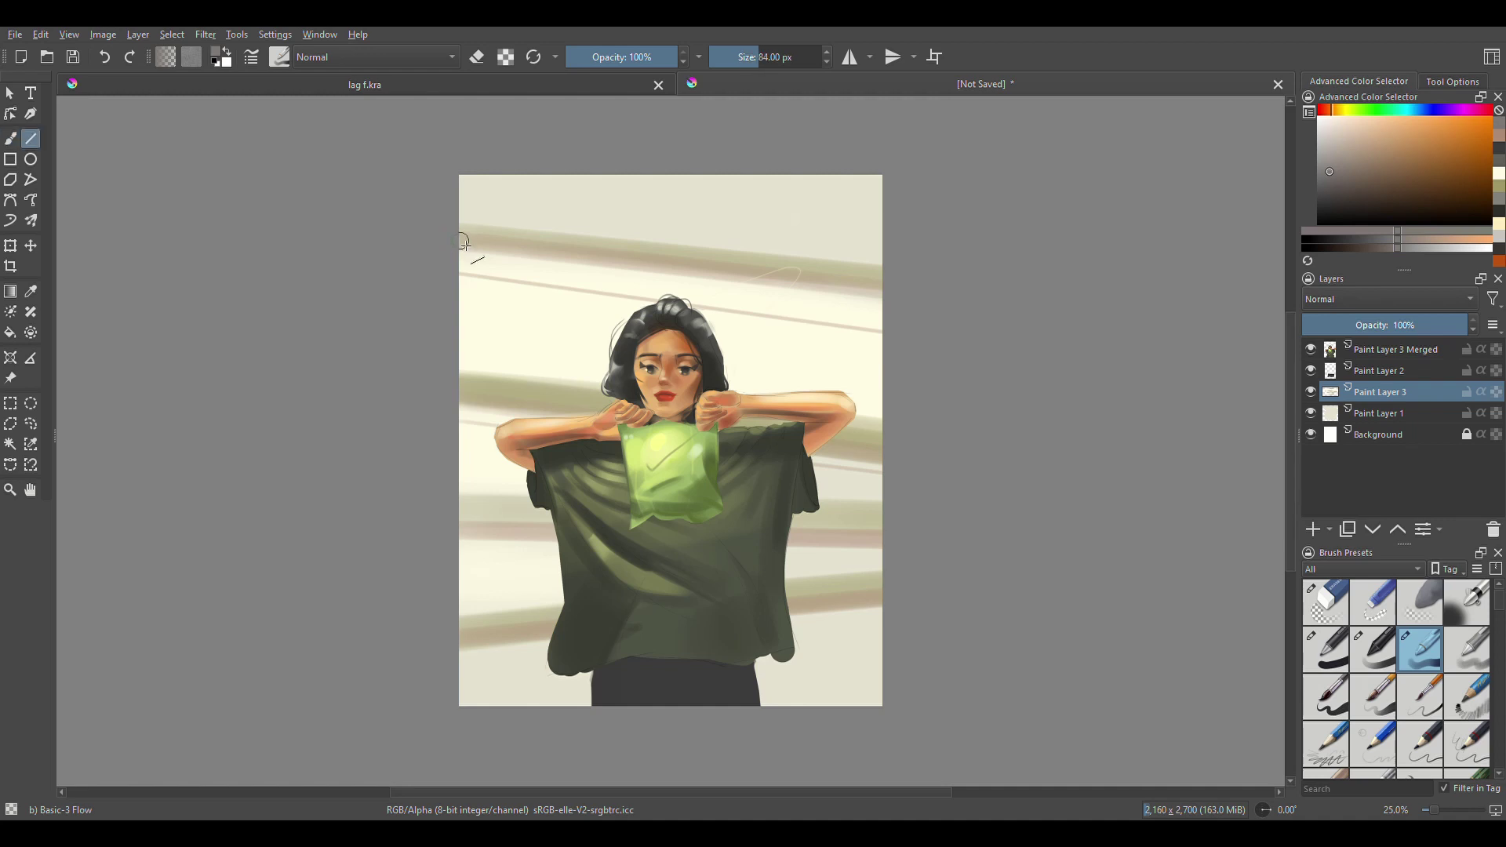
drag(463, 244, 879, 288)
key(b)
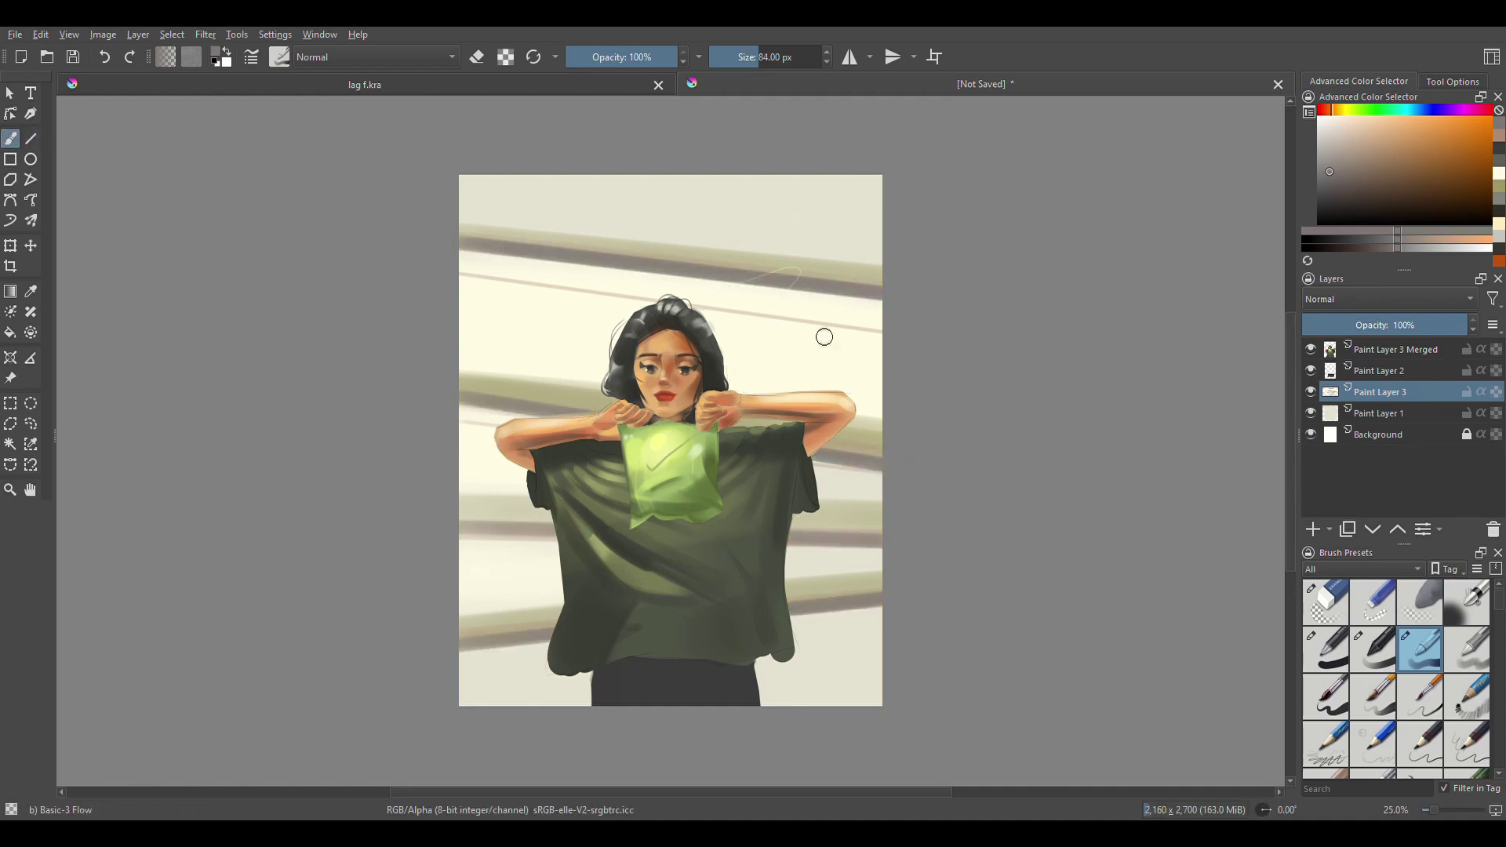
- Add a faint straight stroke in the sampled pale background colour on the upper band
ctrl+click(824, 337)
key(v)
drag(450, 273, 577, 256)
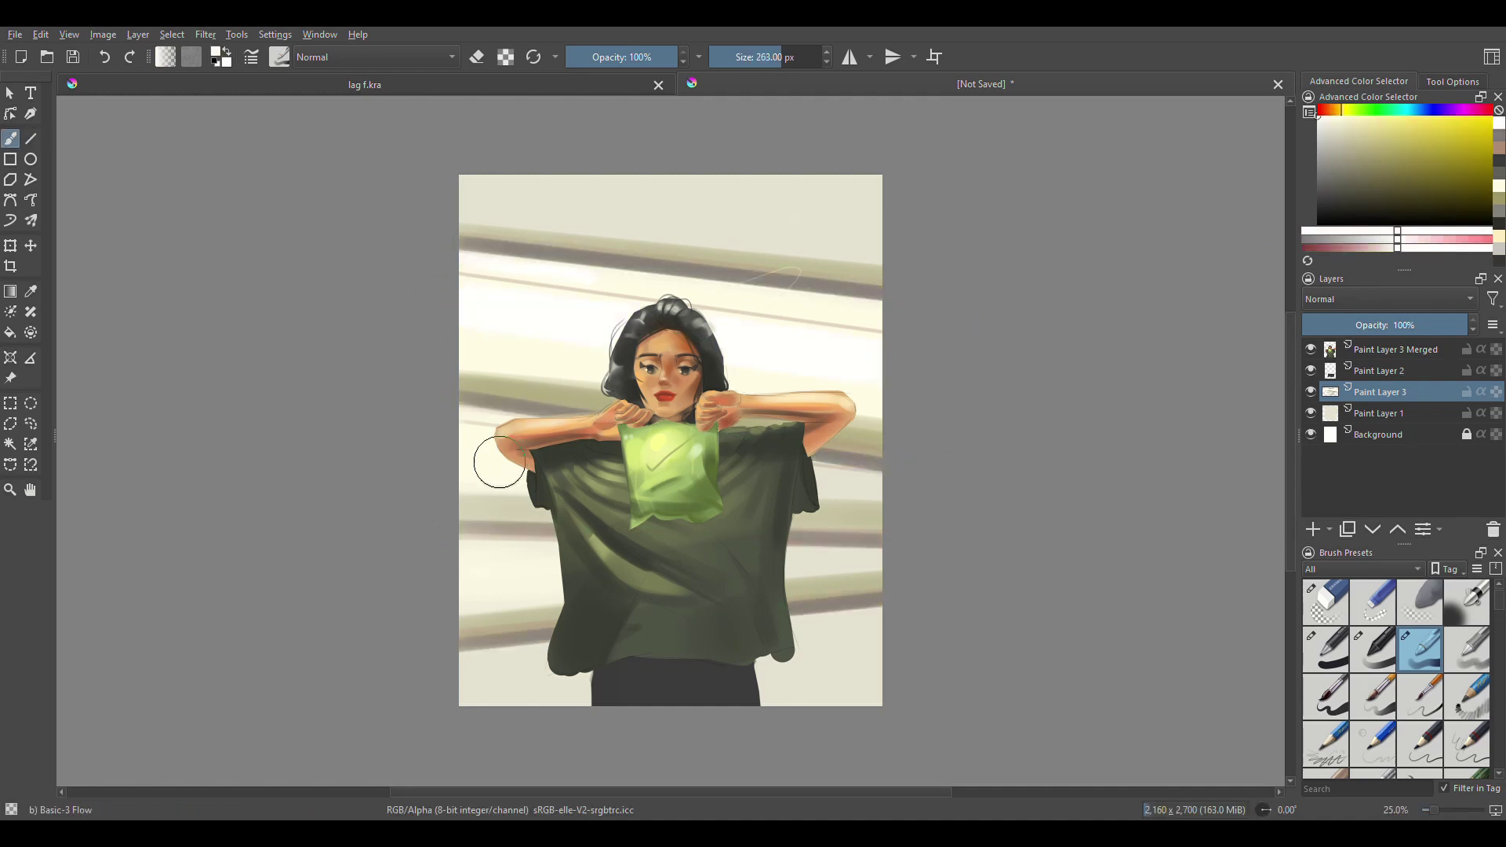
key(bracketleft)
key(bracketleft)
key(bracketright)
key(bracketright)
key(bracketright)
drag(441, 567, 695, 568)
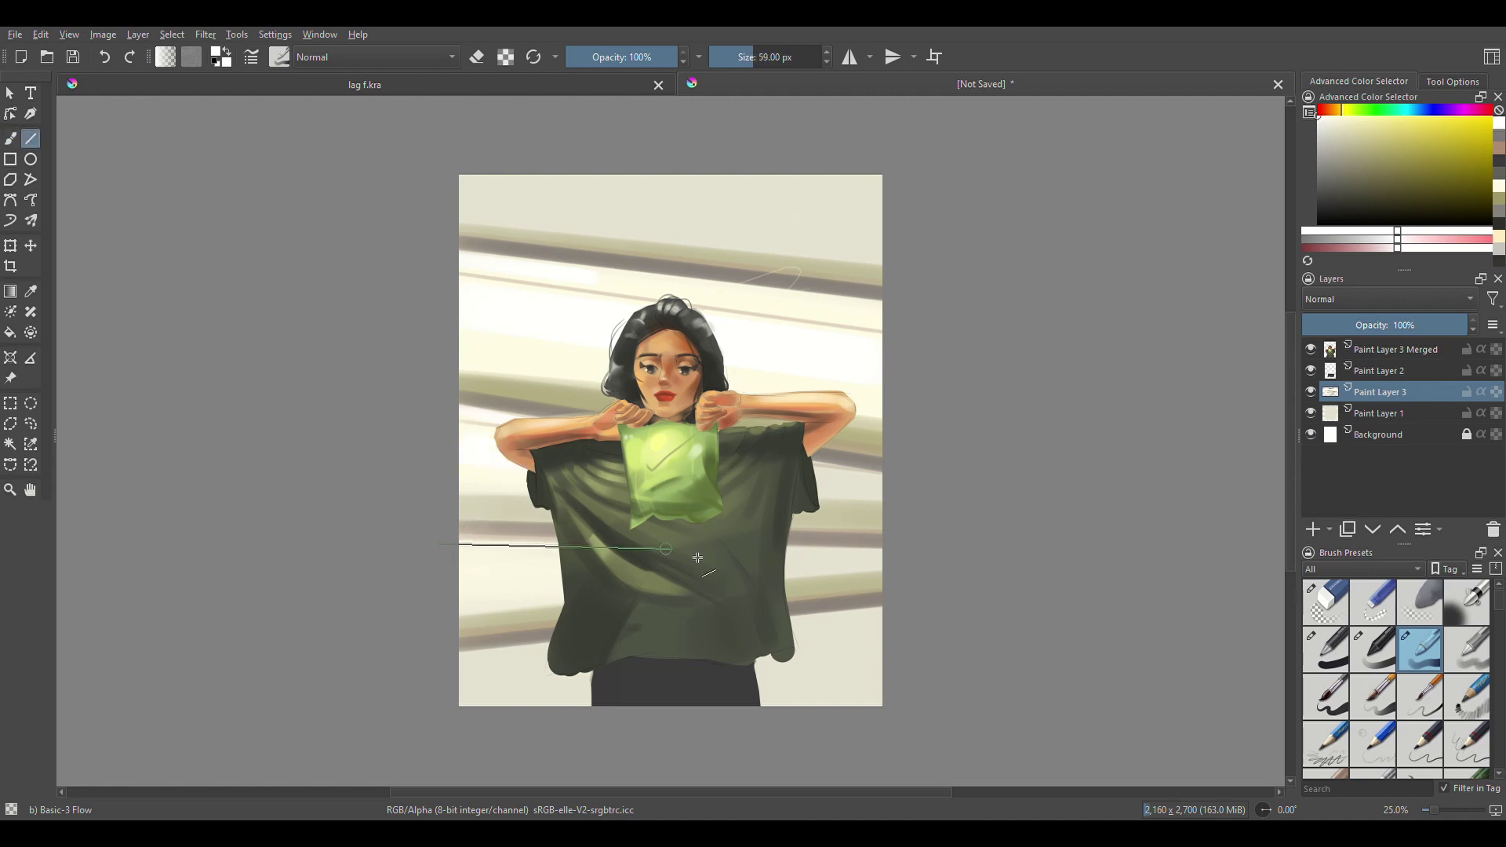
key(Escape)
- Draw a pale yellow straight line across the canvas with a 90 px brush
click(1321, 200)
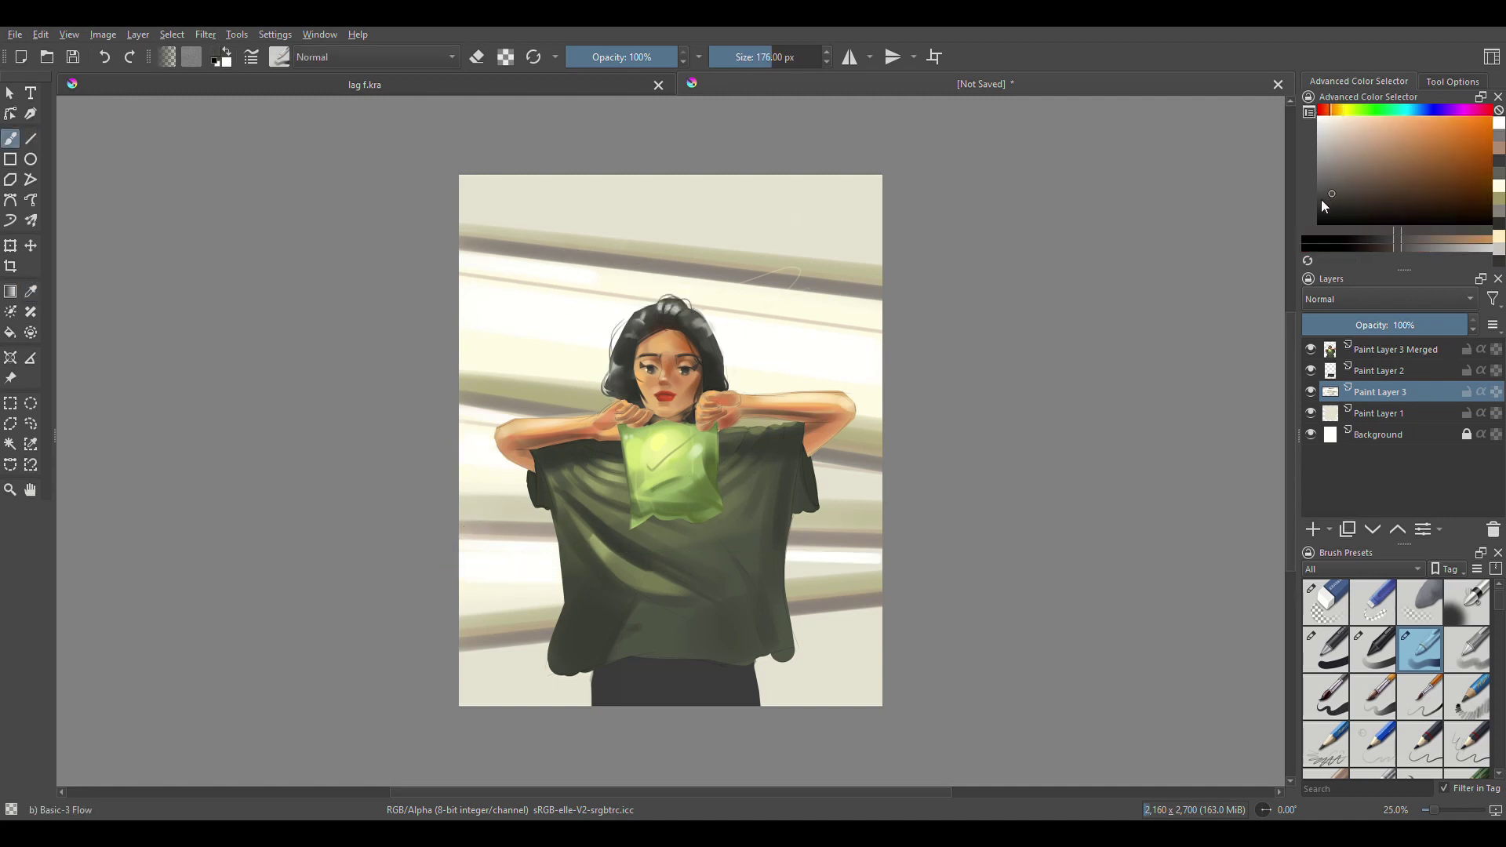
key(bracketleft)
key(bracketleft)
key(bracketleft)
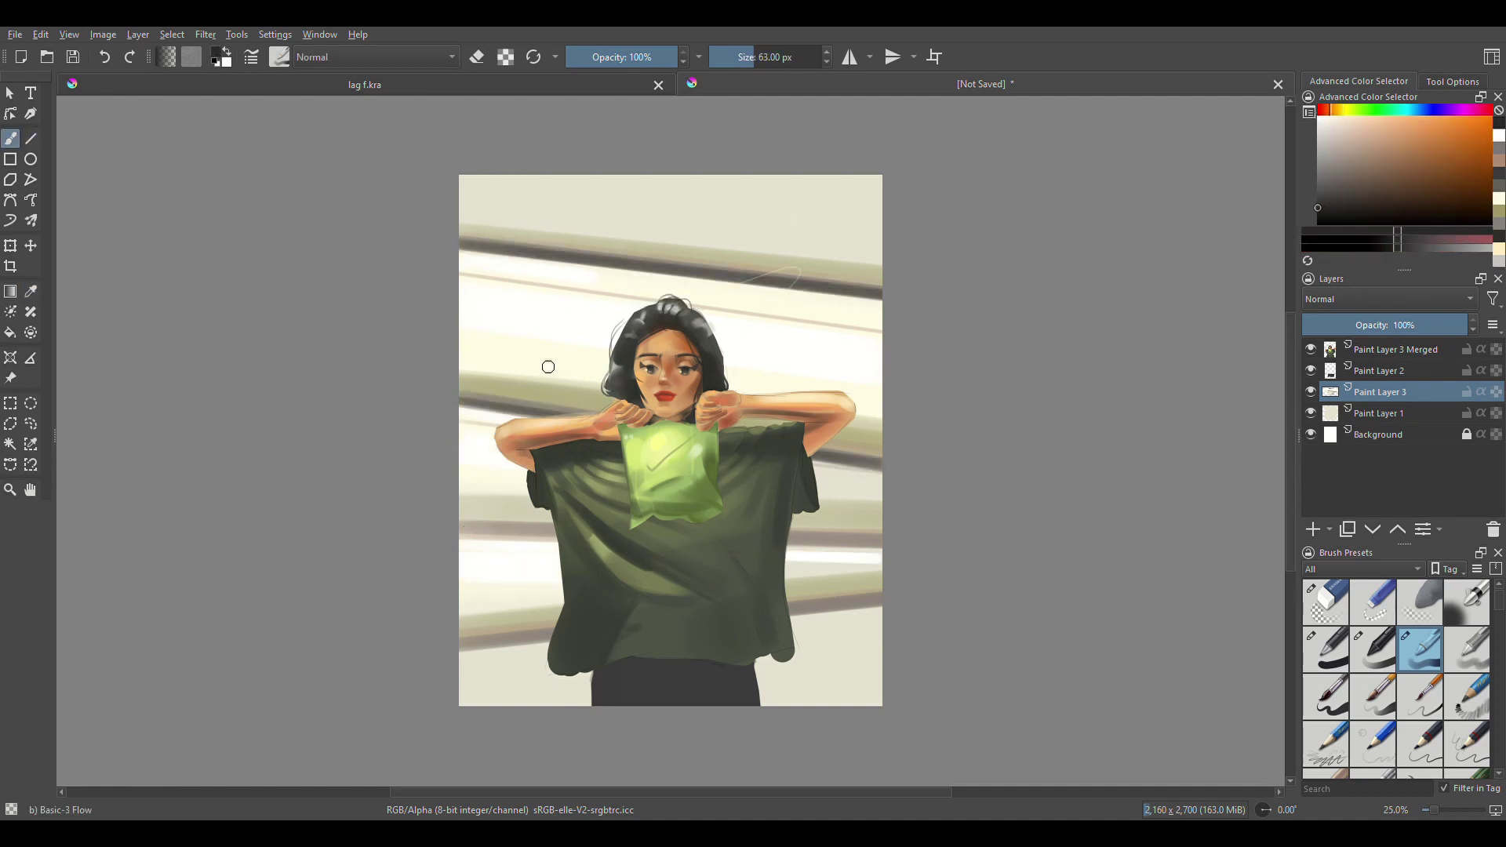
key(bracketleft)
key(bracketleft)
key(bracketleft)
key(bracketright)
key(bracketright)
key(bracketright)
key(bracketright)
key(bracketright)
key(bracketright)
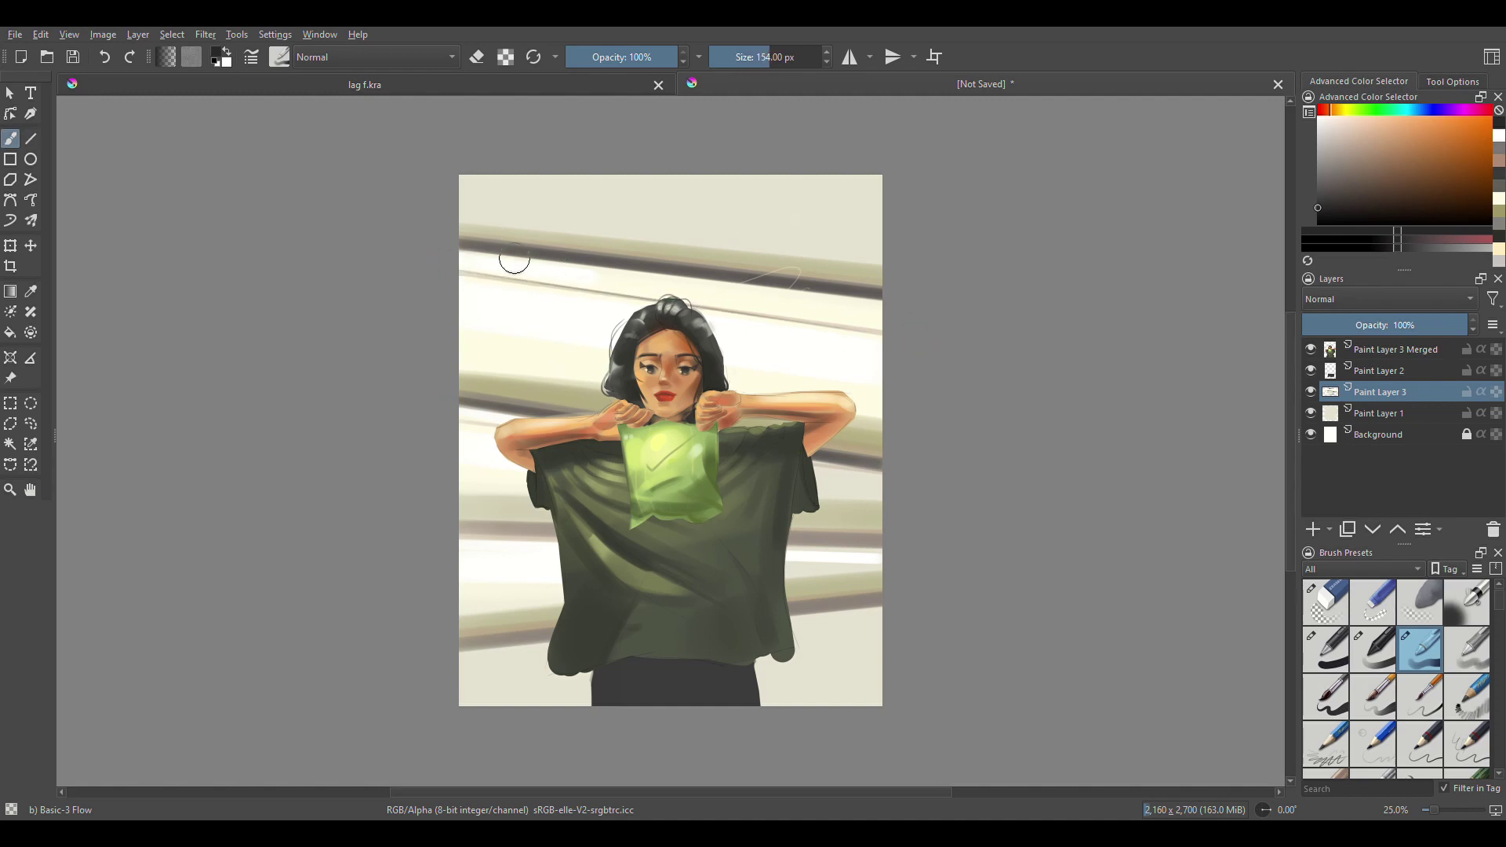
key(x)
key(b)
key(bracketright)
key(bracketright)
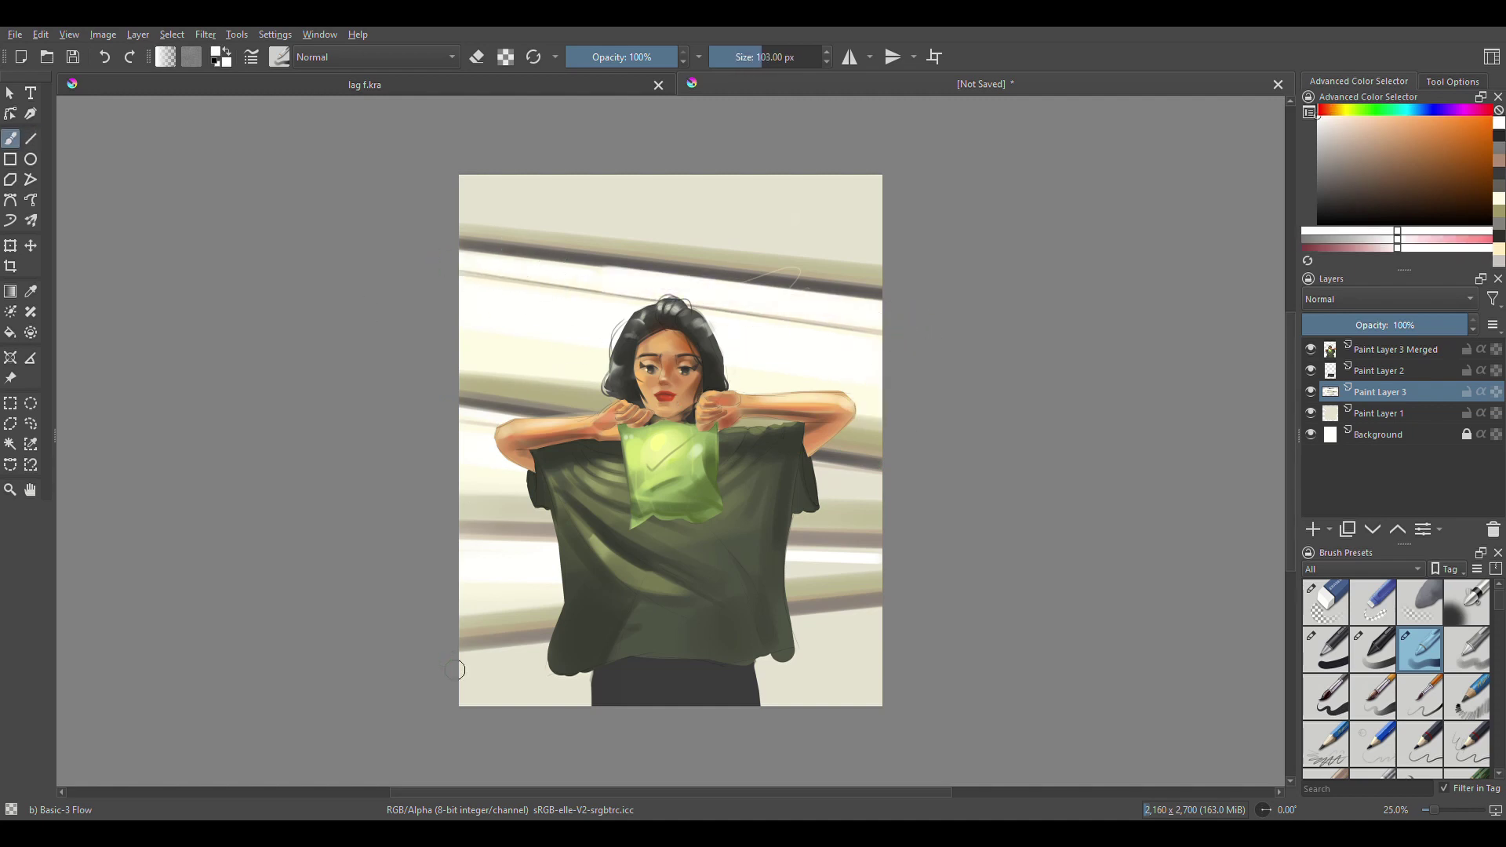
key(bracketright)
key(v)
ctrl+click(891, 308)
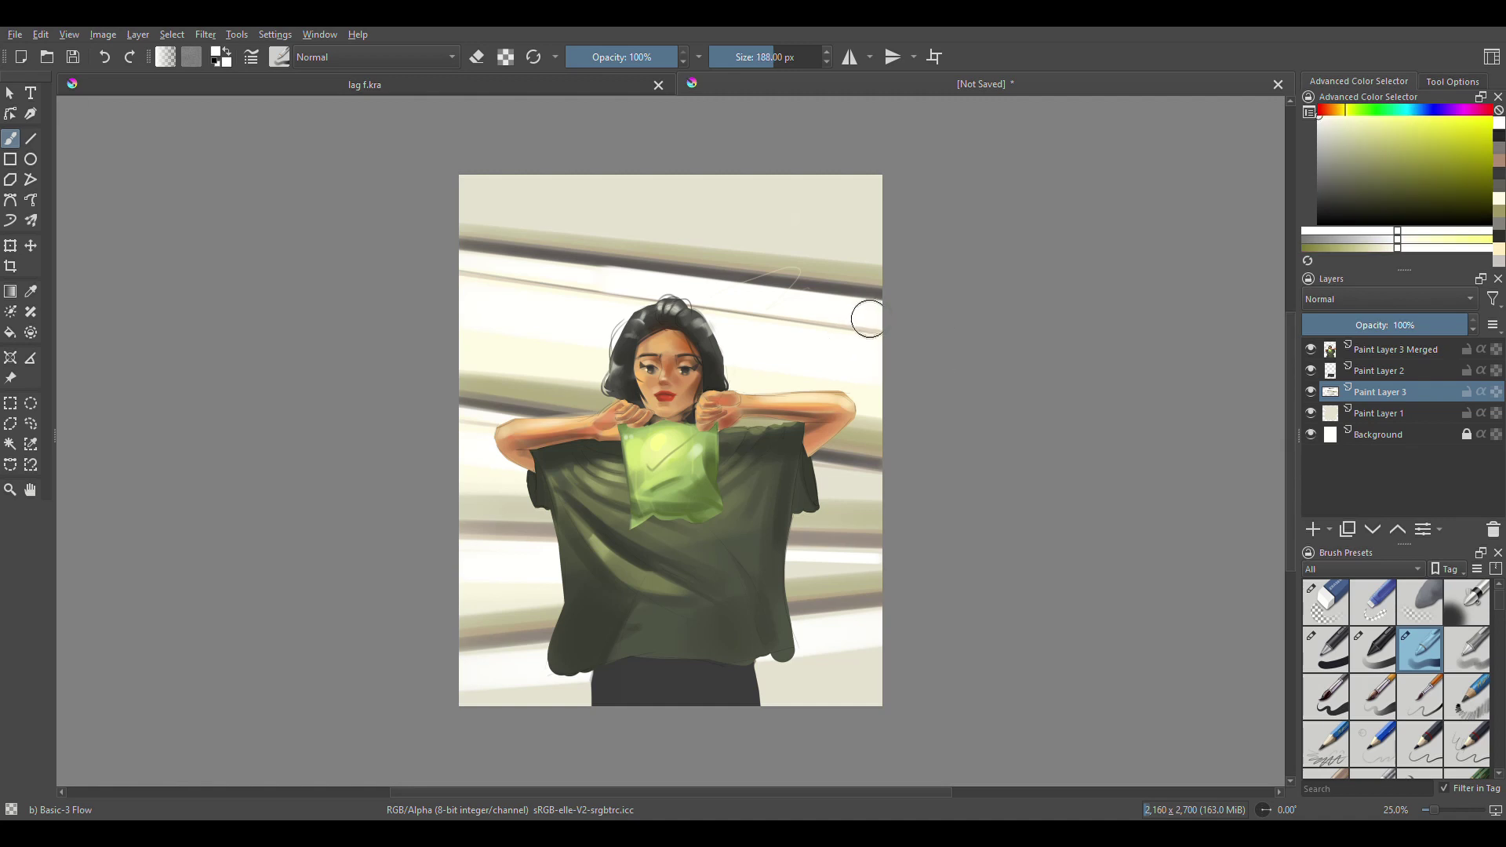
key(bracketleft)
key(bracketleft)
key(bracketleft)
drag(883, 306, 468, 259)
key(b)
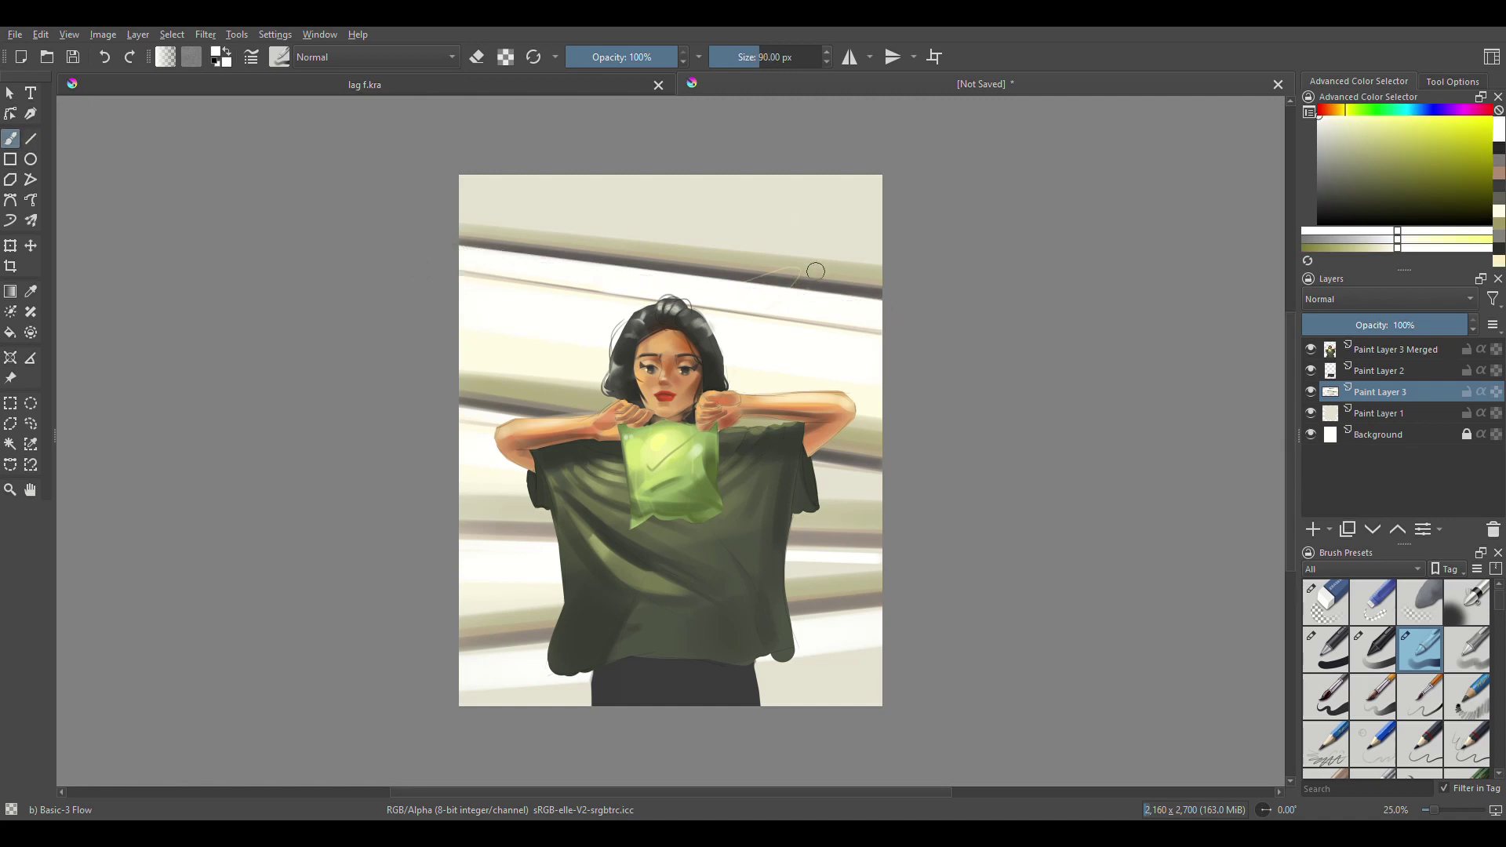
- Paint a broad olive-yellow stroke across the top band and add Paint Layer 4 above
ctrl+click(816, 270)
drag(879, 258, 518, 240)
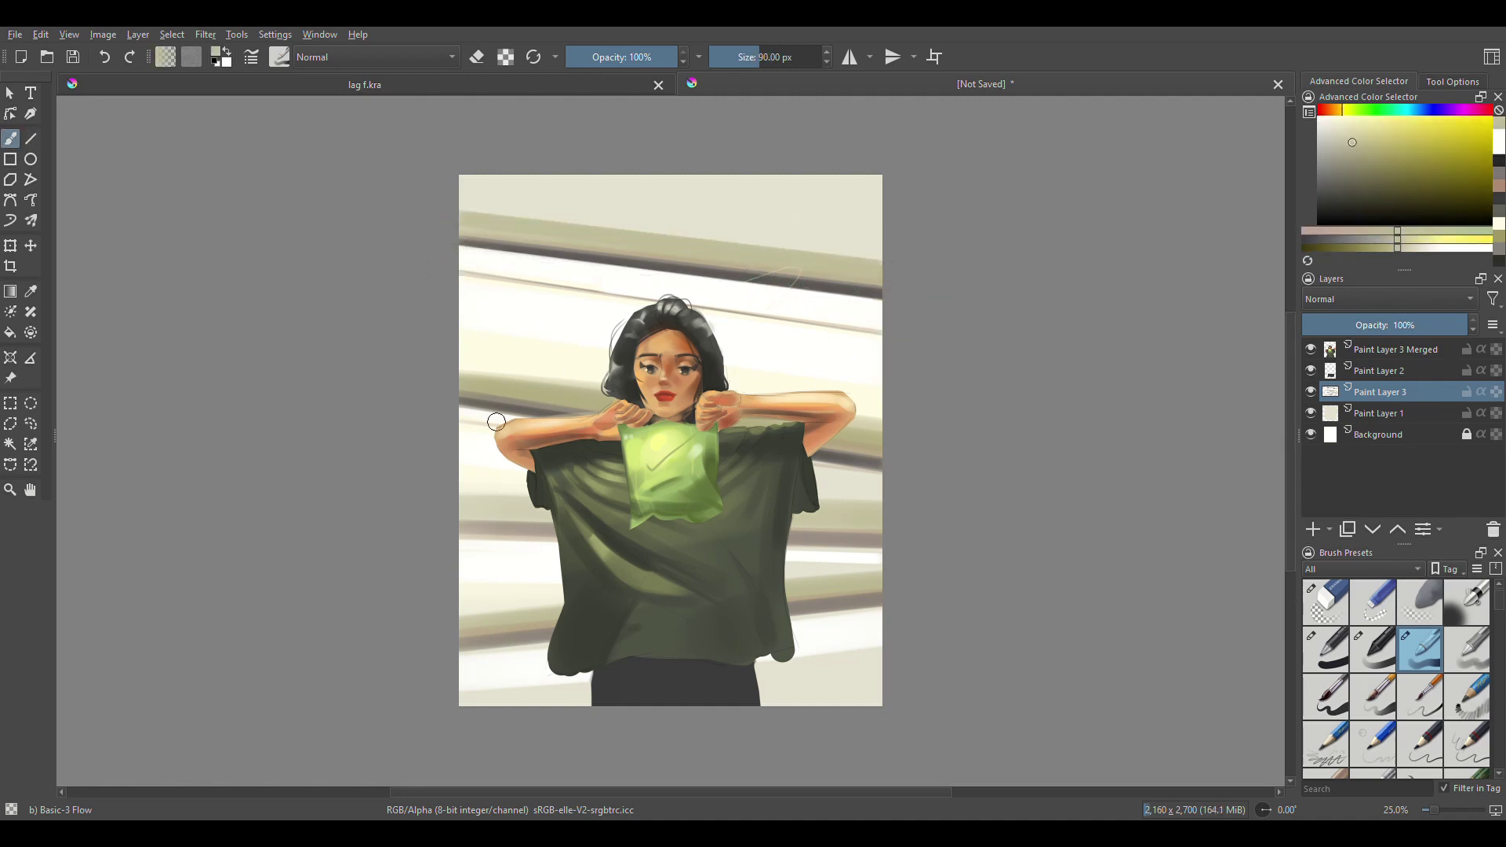
key(Insert)
click(1467, 602)
- Pick a dark shading colour and erase at 126 px to lighten the left background band
click(1401, 174)
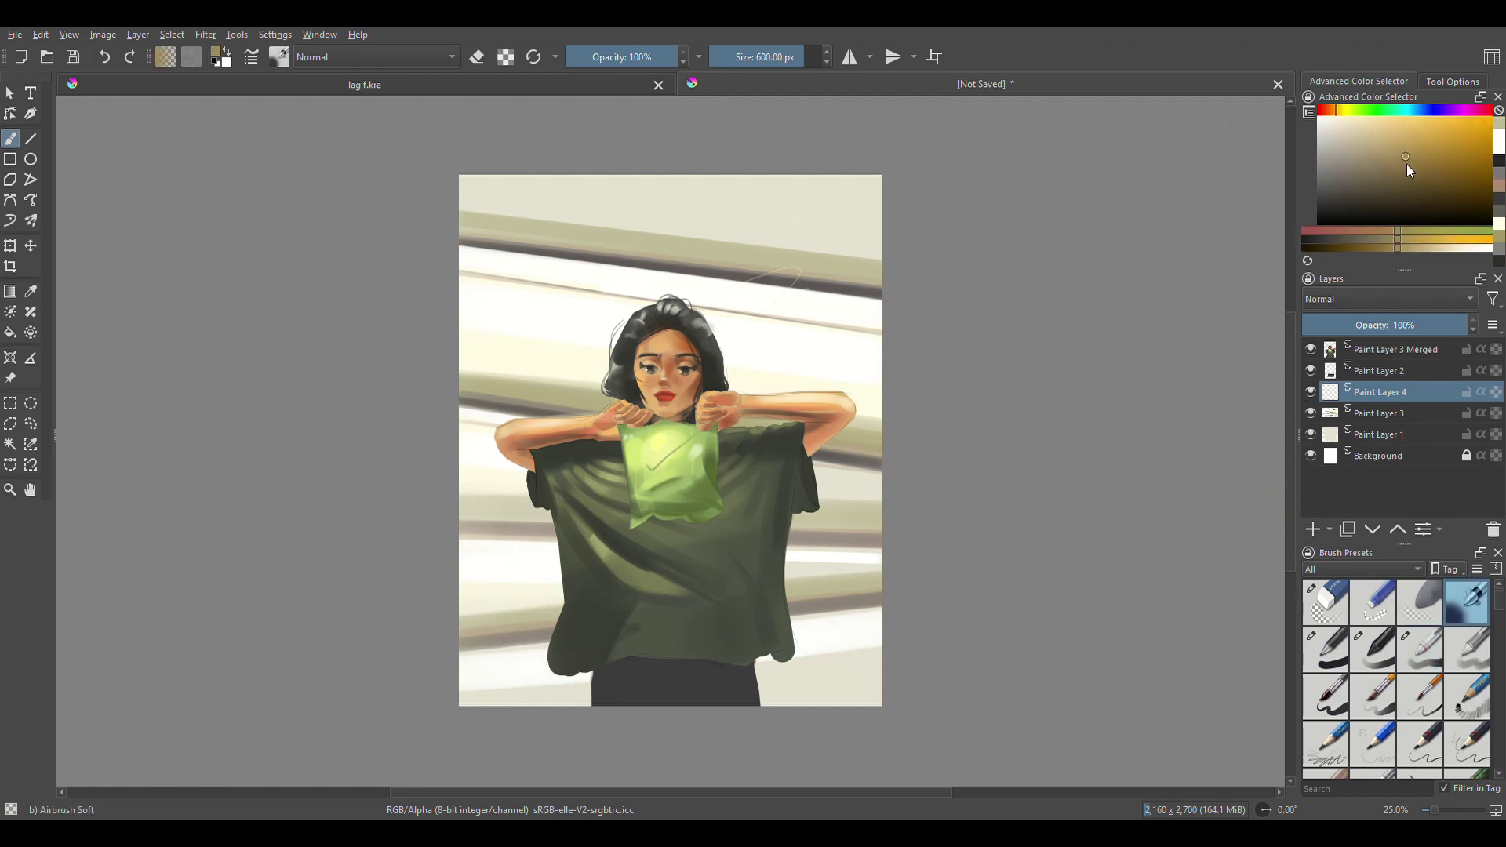
scroll(1346, 299, down, 2)
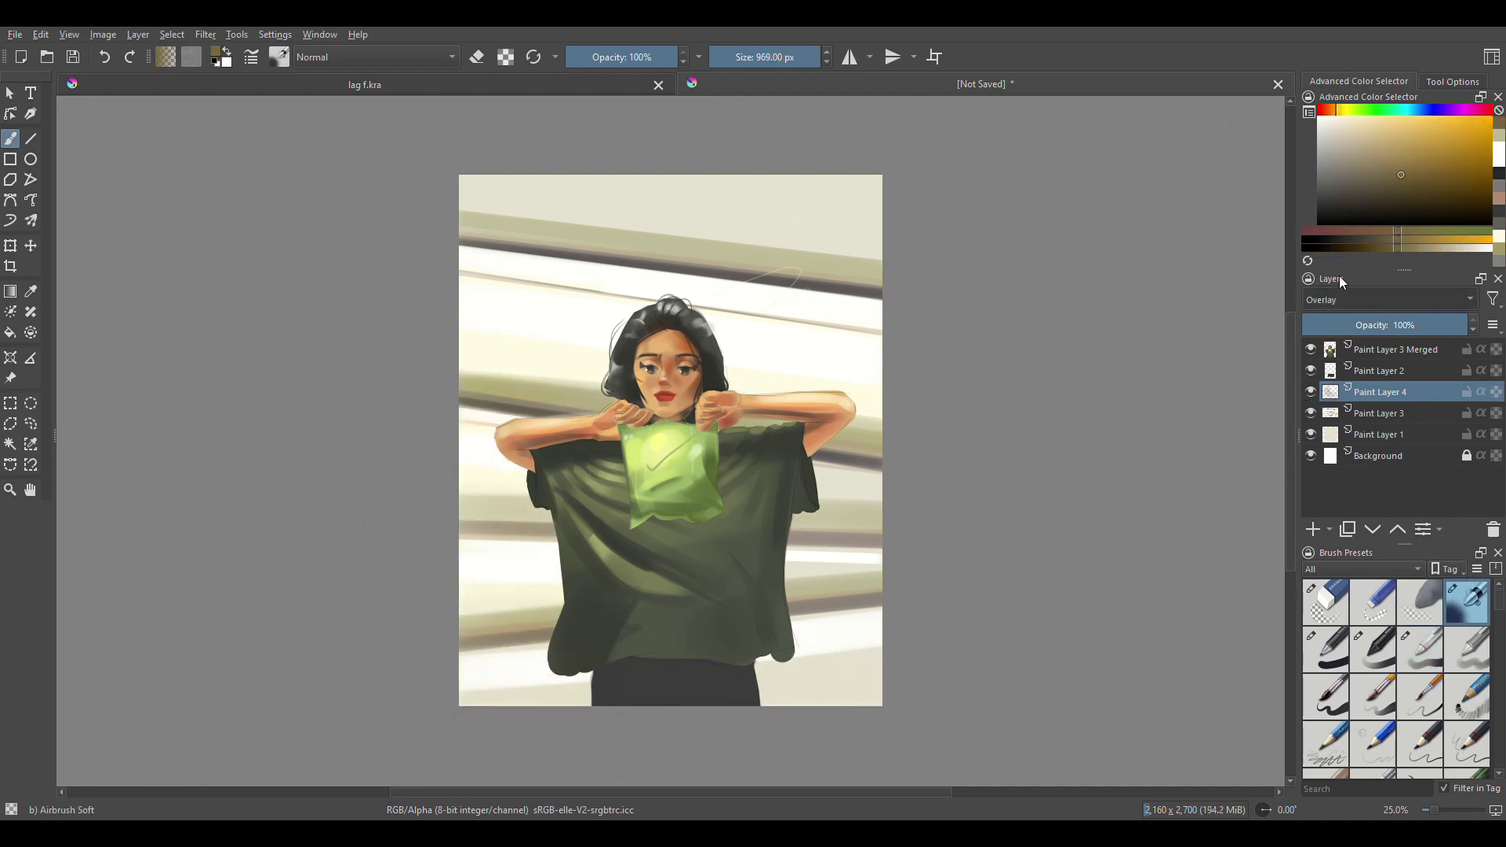
key(e)
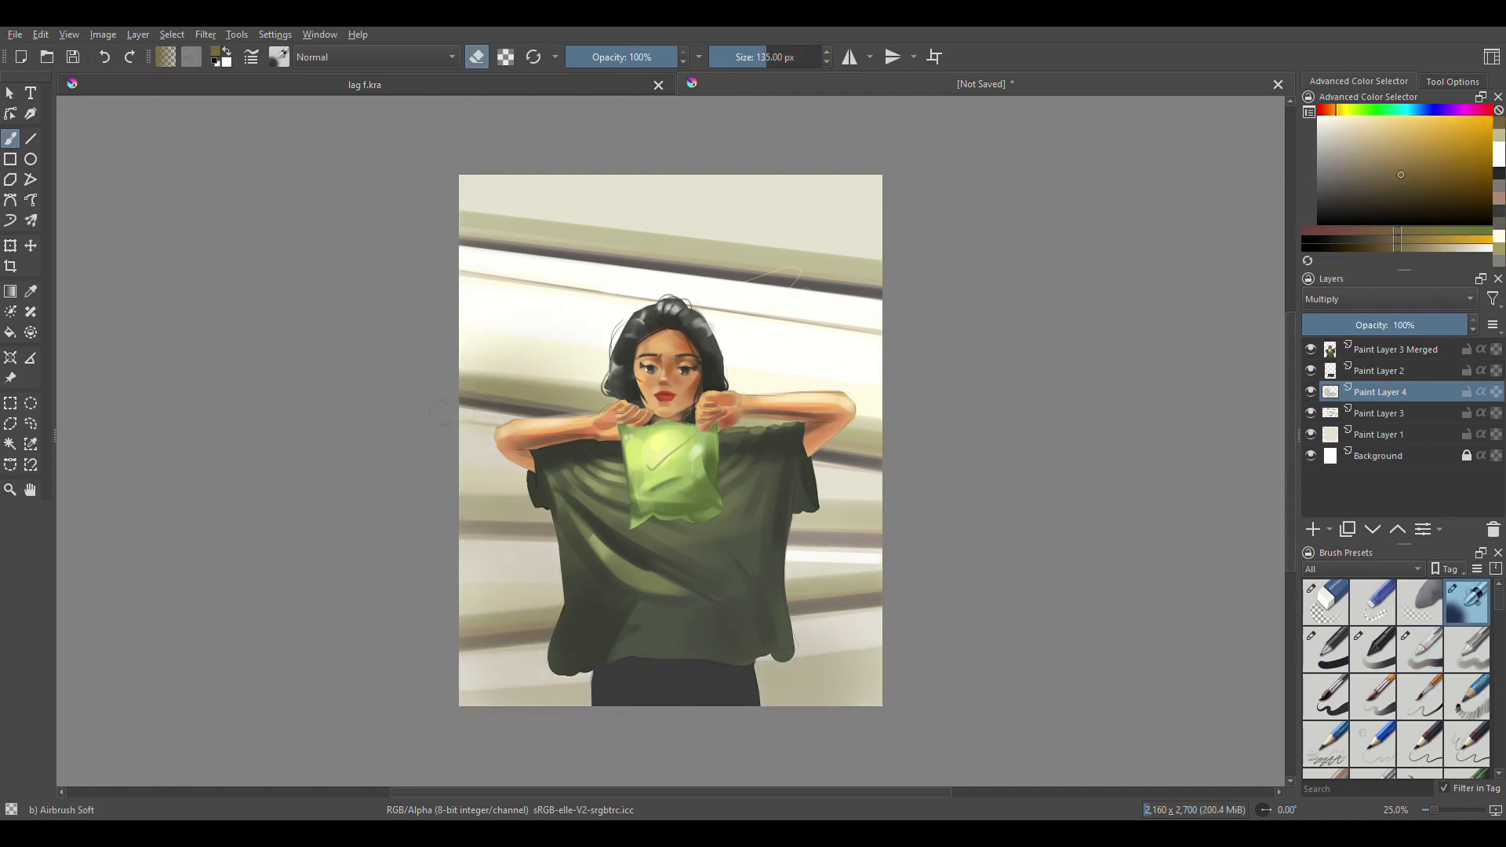
key(bracketleft)
key(bracketleft)
key(bracketleft)
drag(464, 548, 572, 565)
- Darken the left background band at 390 px, then lighten the area left of the shirt
key(e)
key(bracketright)
key(bracketright)
key(bracketright)
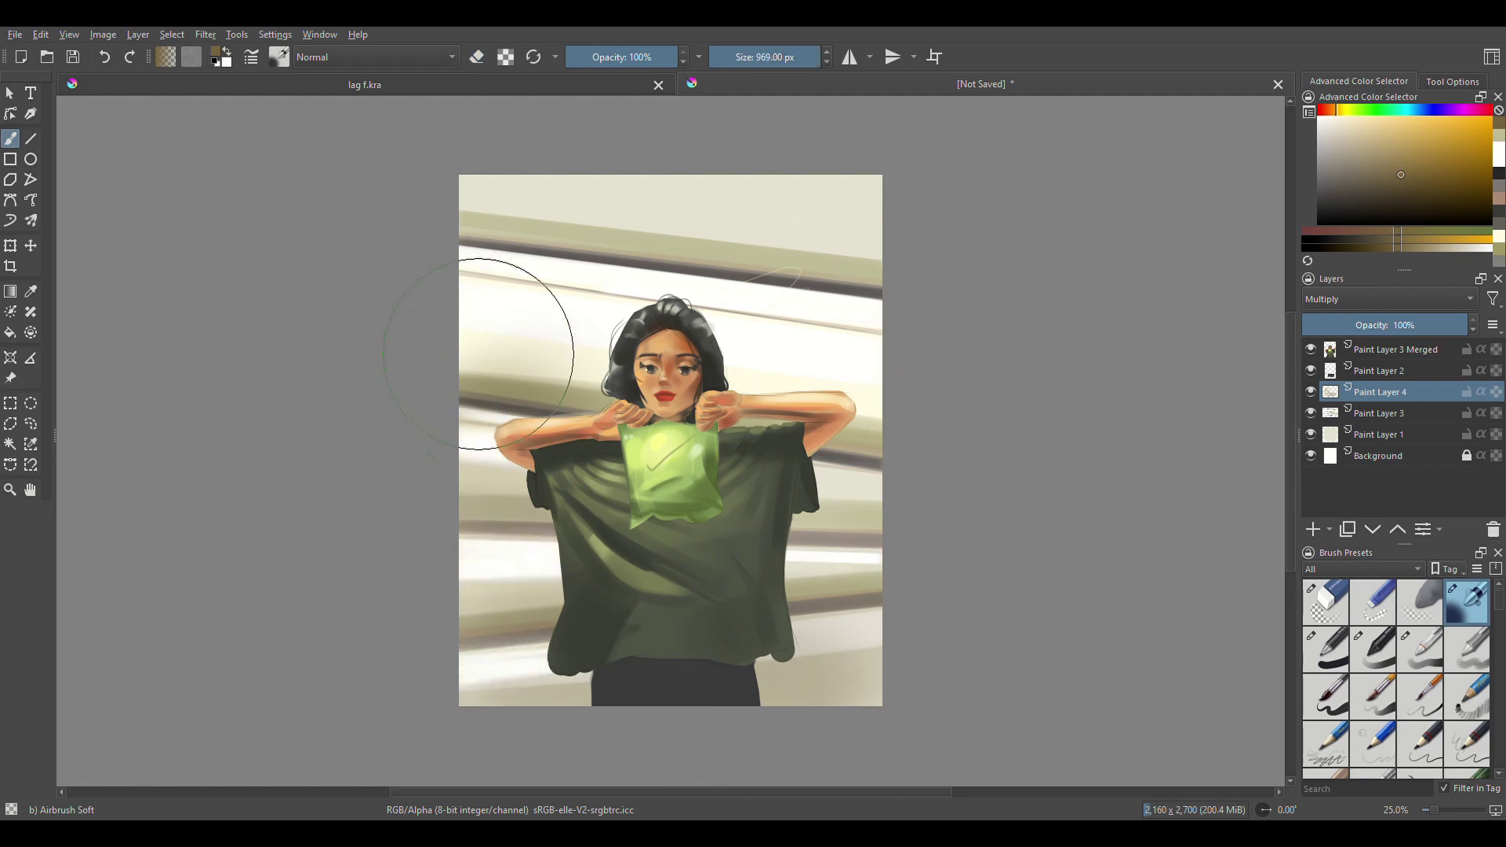
key(bracketright)
drag(477, 532, 549, 596)
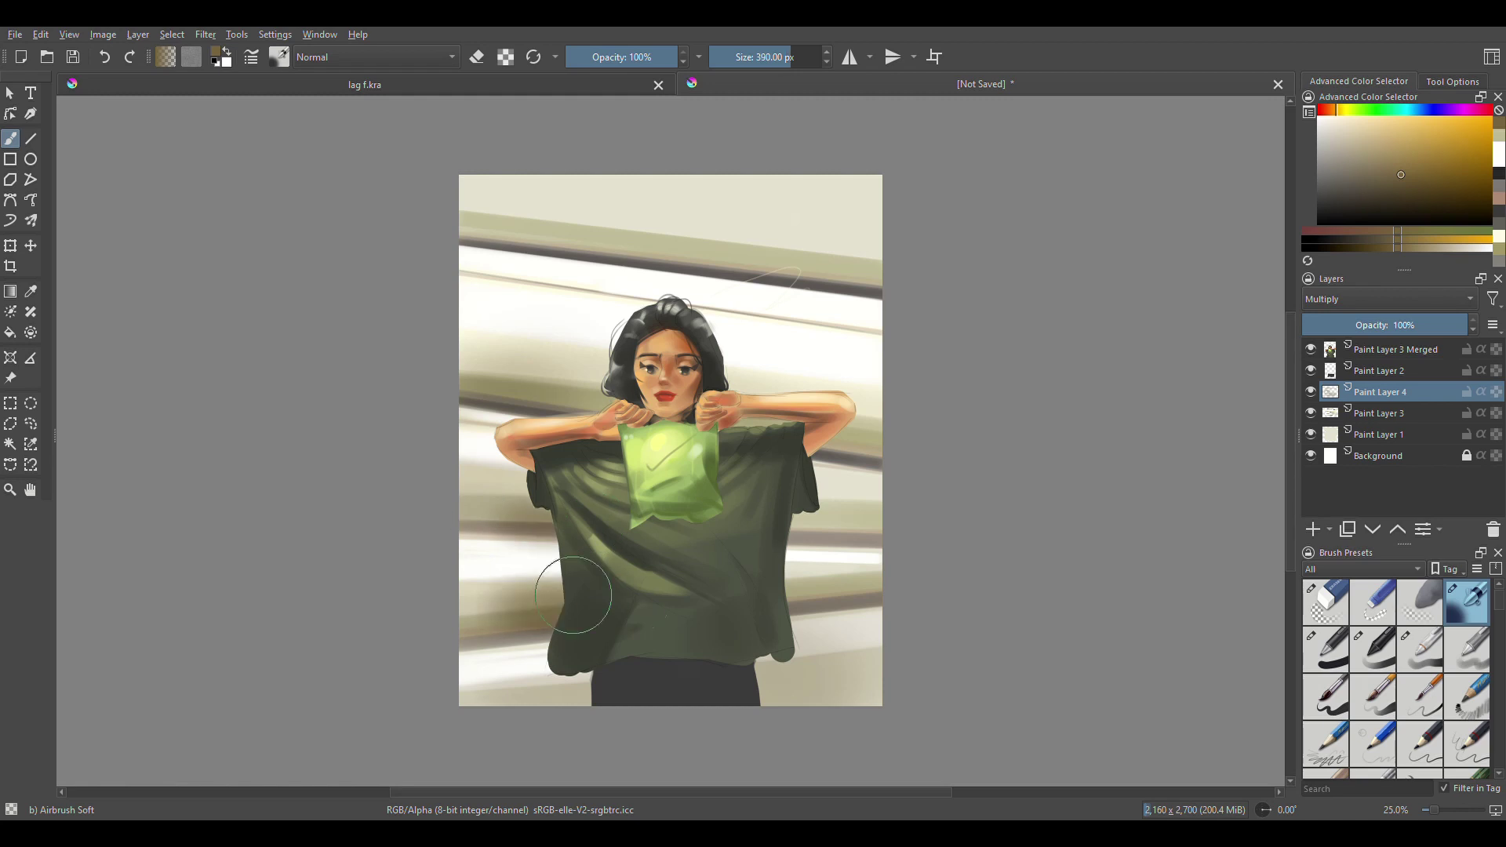
key(e)
key(bracketleft)
key(bracketleft)
key(bracketleft)
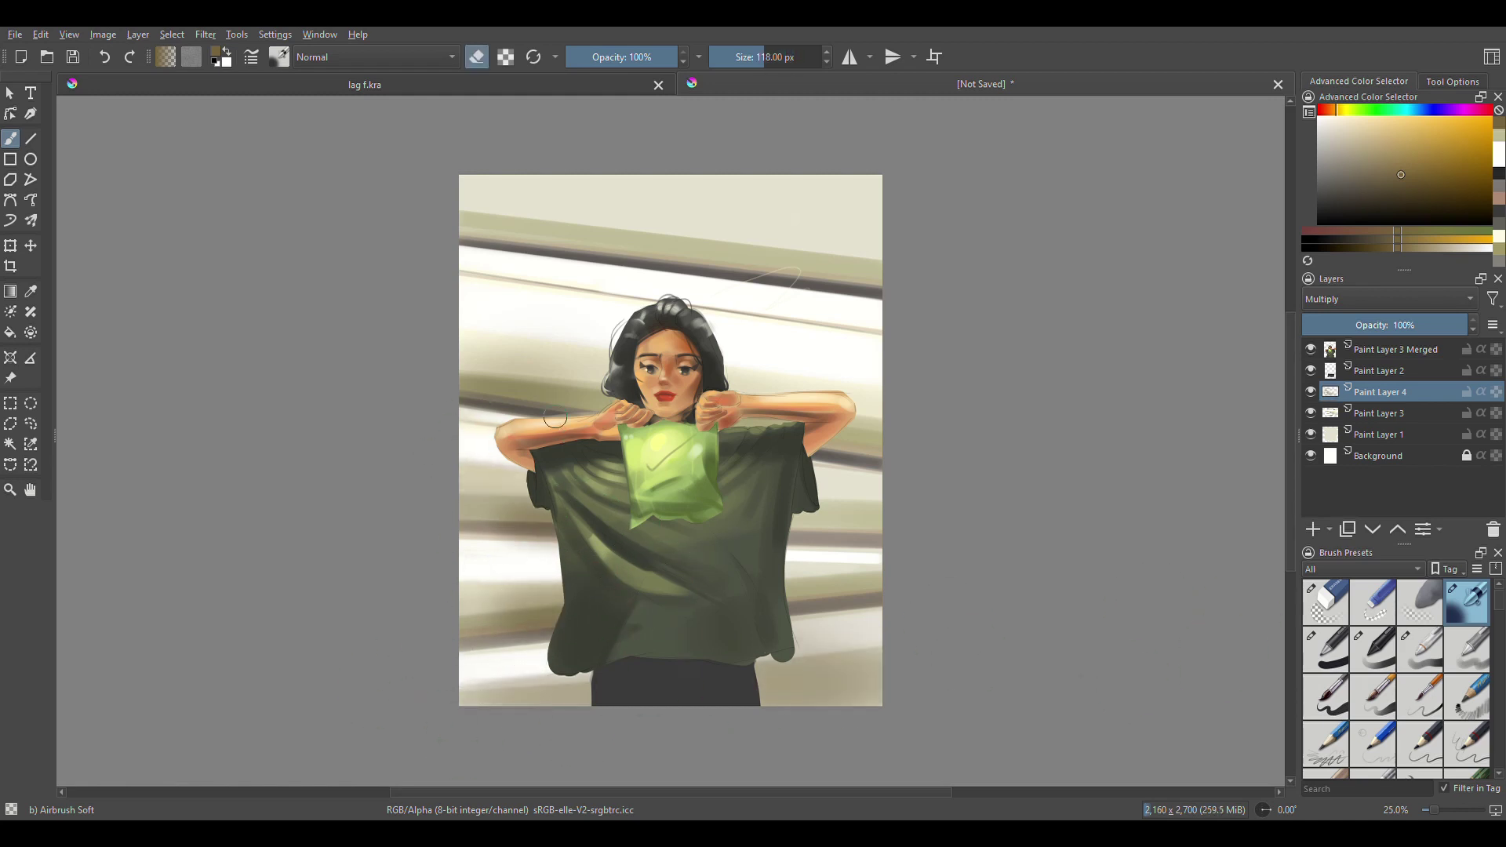
drag(524, 464, 461, 485)
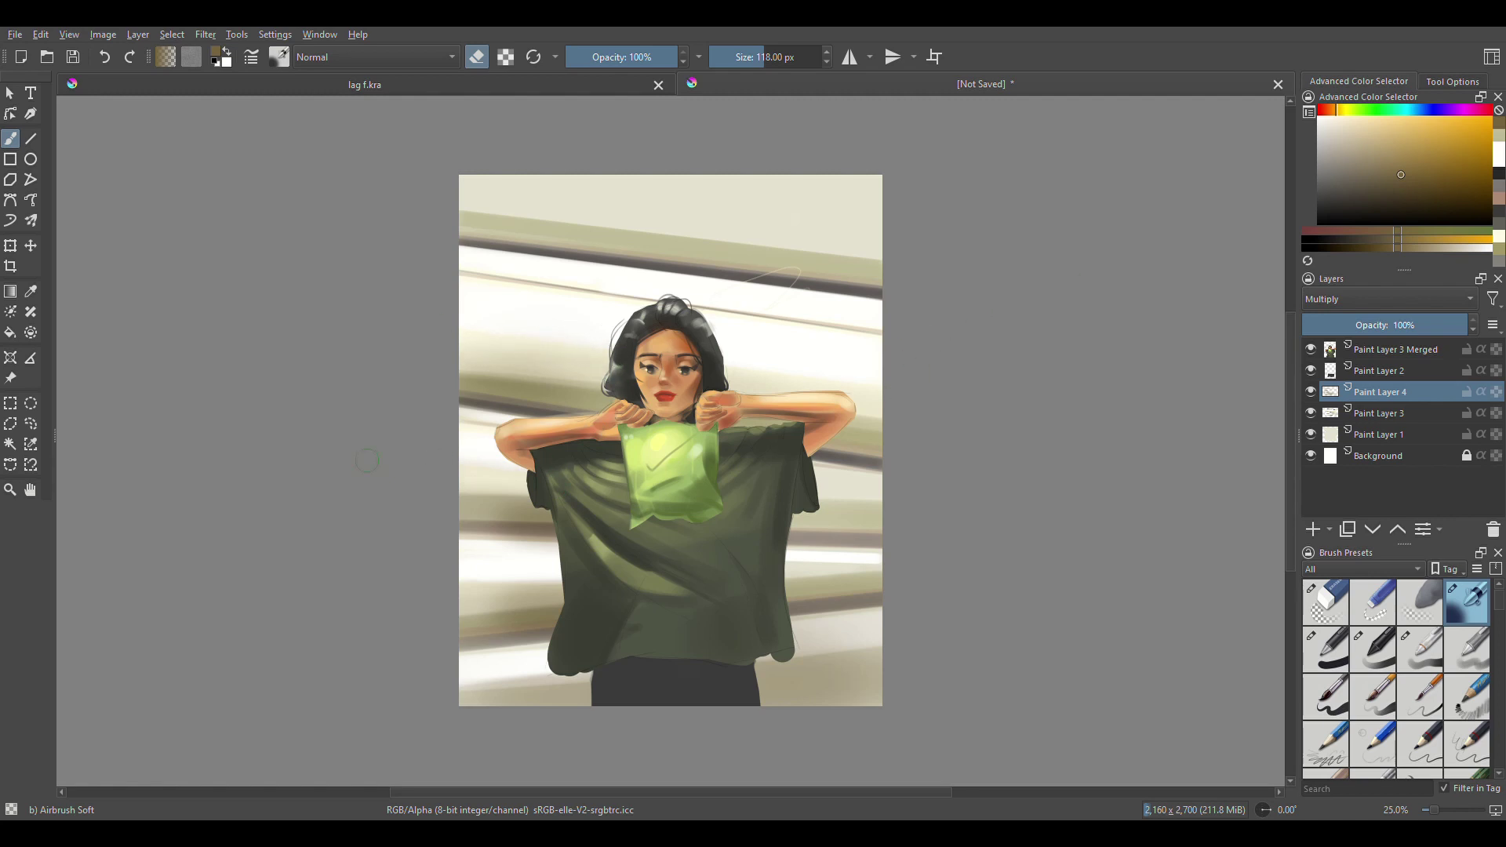
key(Page_Up)
key(Page_Up)
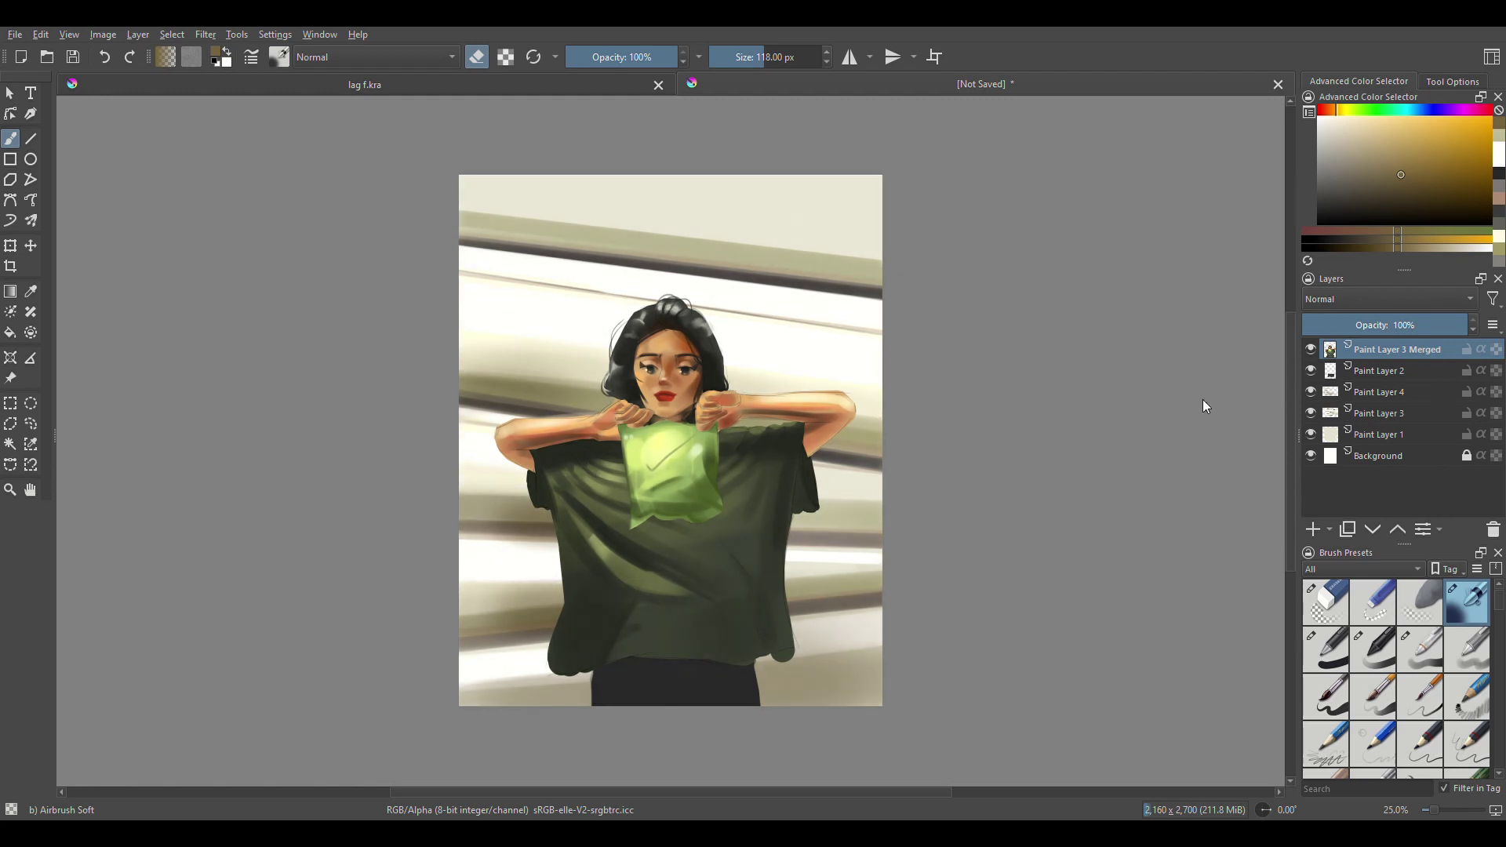
- Add a Levels filter layer on top of the whole painting
key(Return)
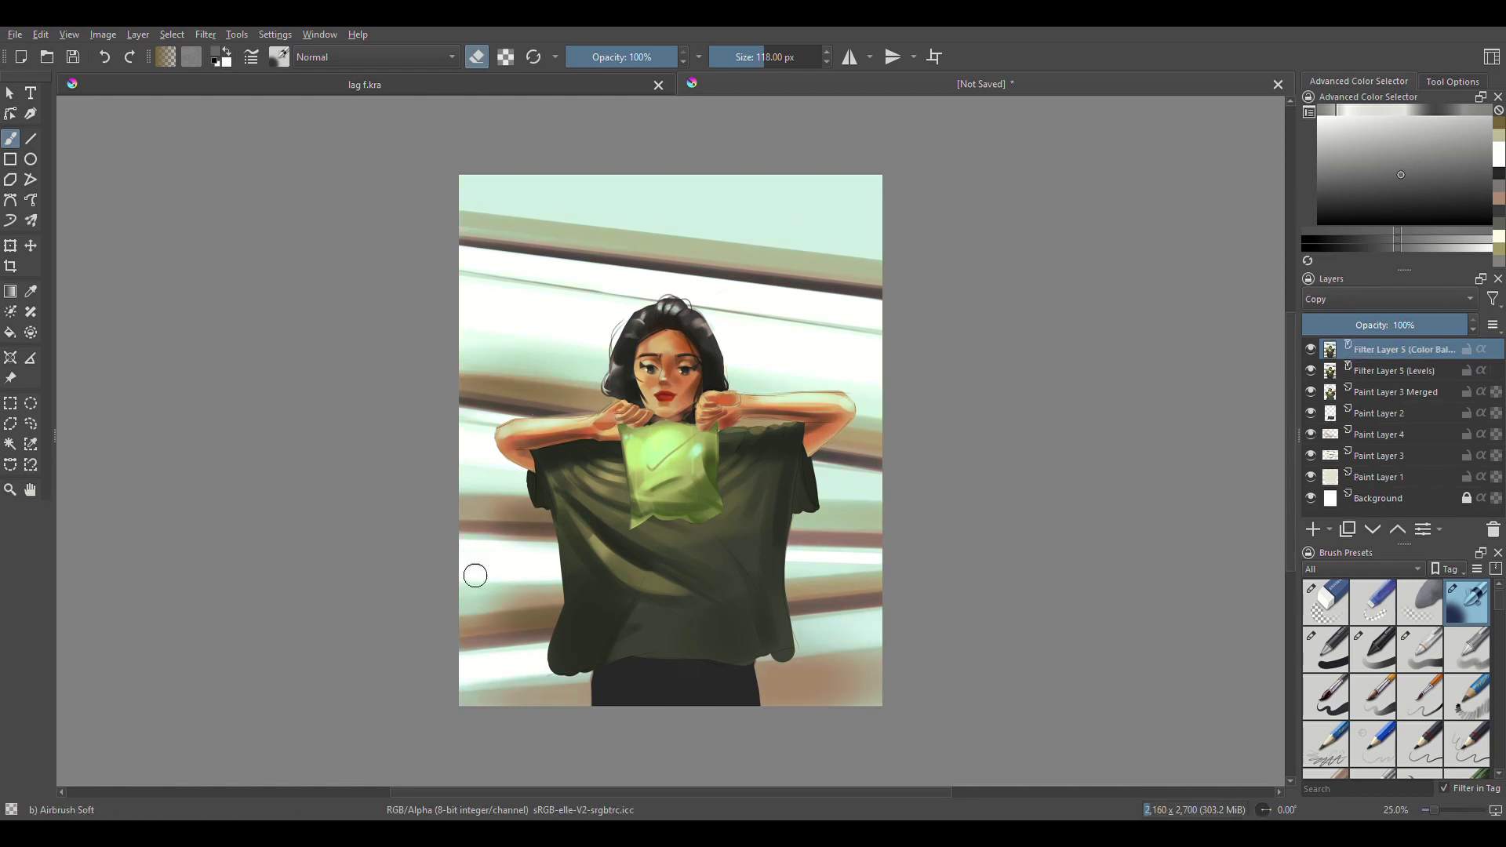
- Toggle the Levels adjustment layer off and on to compare colours
click(1381, 414)
click(1311, 370)
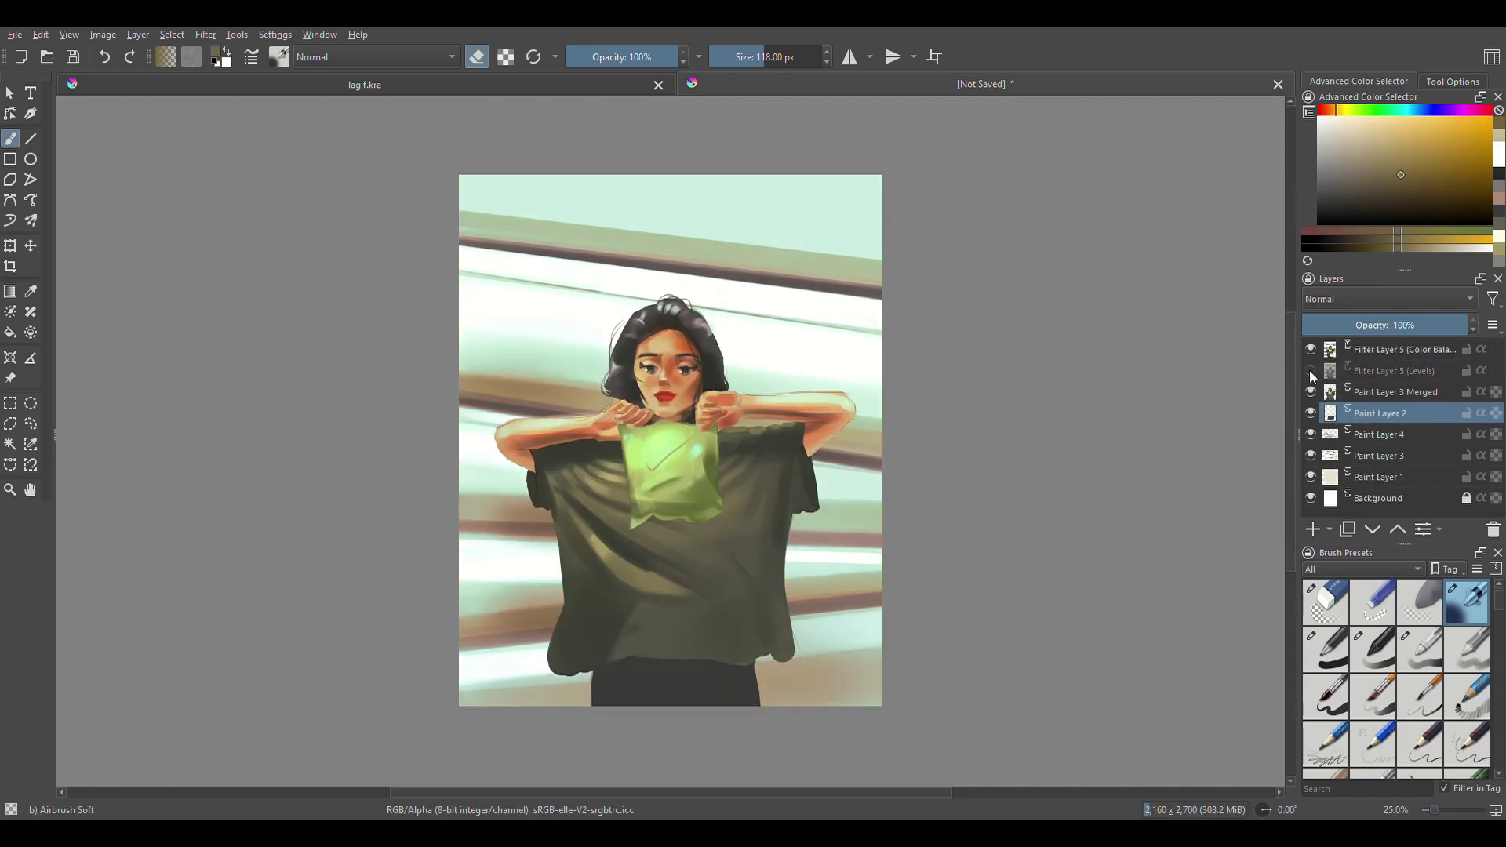
click(1311, 370)
- On Paint Layer 4, airbrush whitish haze on the left and lower-left background, then zoom out
click(1333, 435)
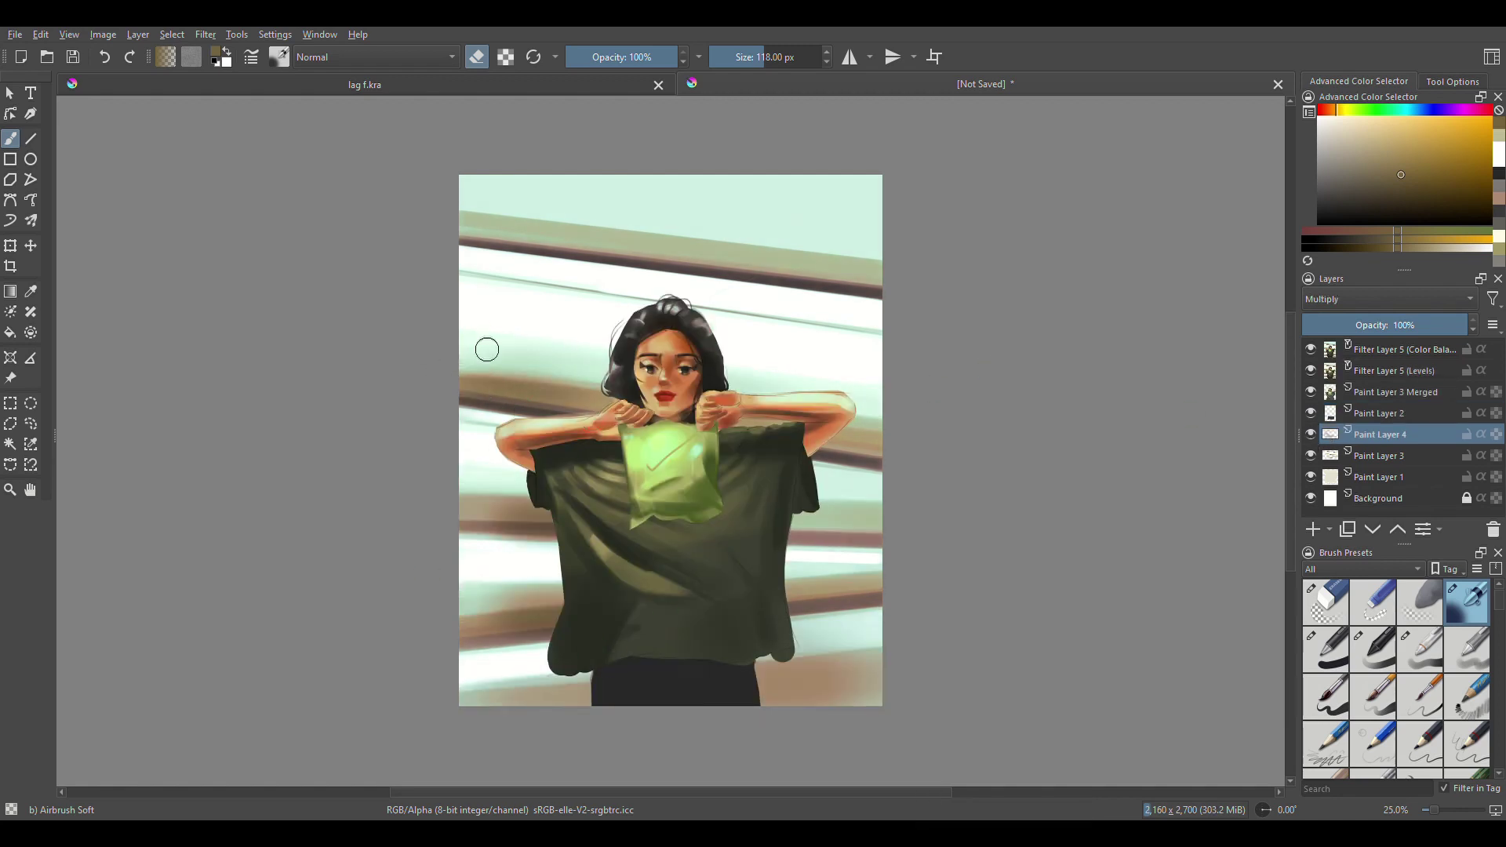
drag(488, 350, 522, 361)
drag(470, 595, 510, 602)
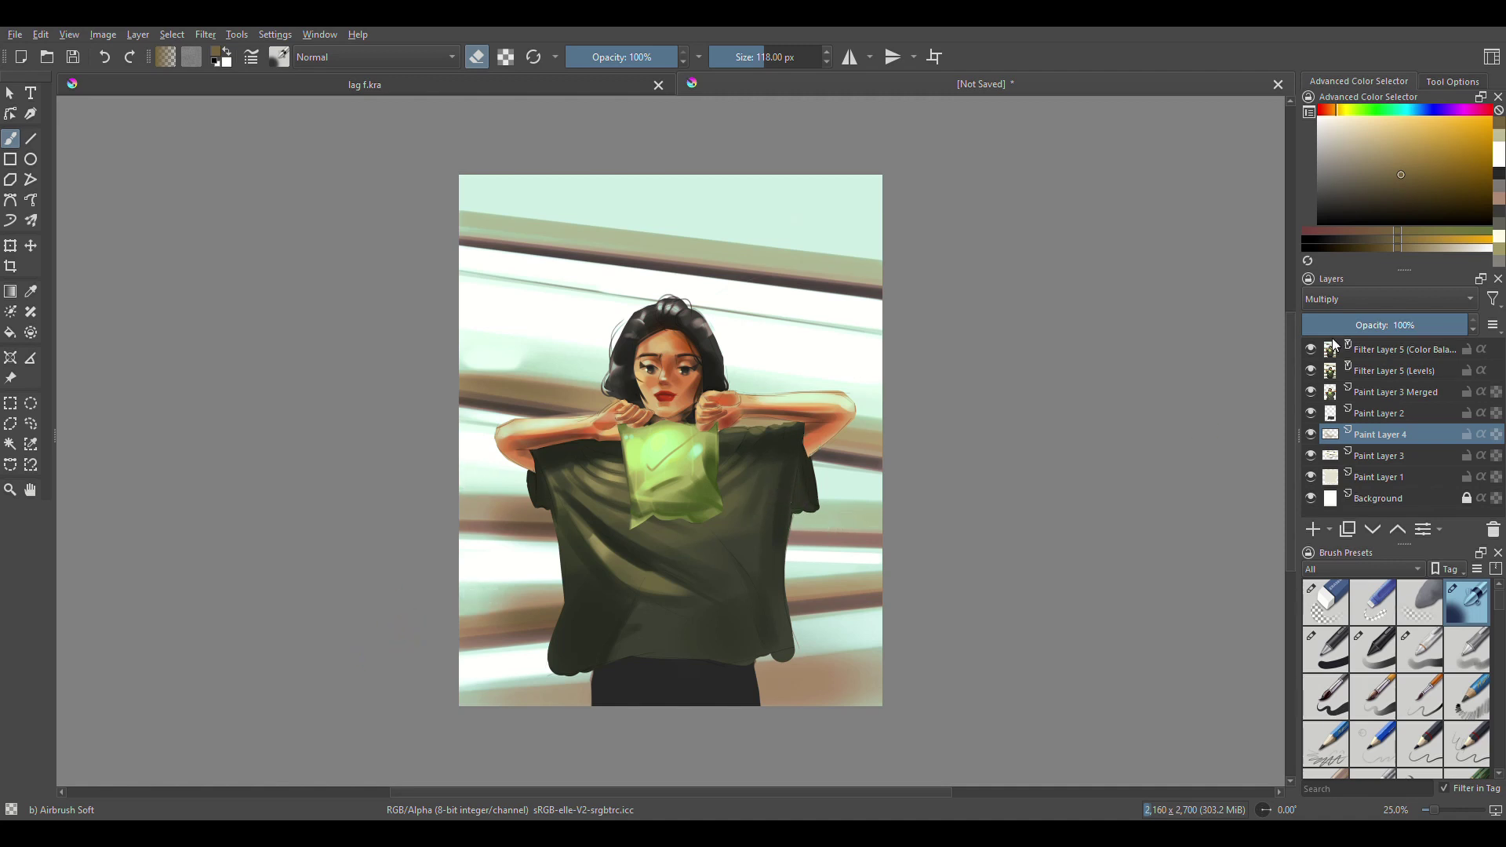
click(1404, 350)
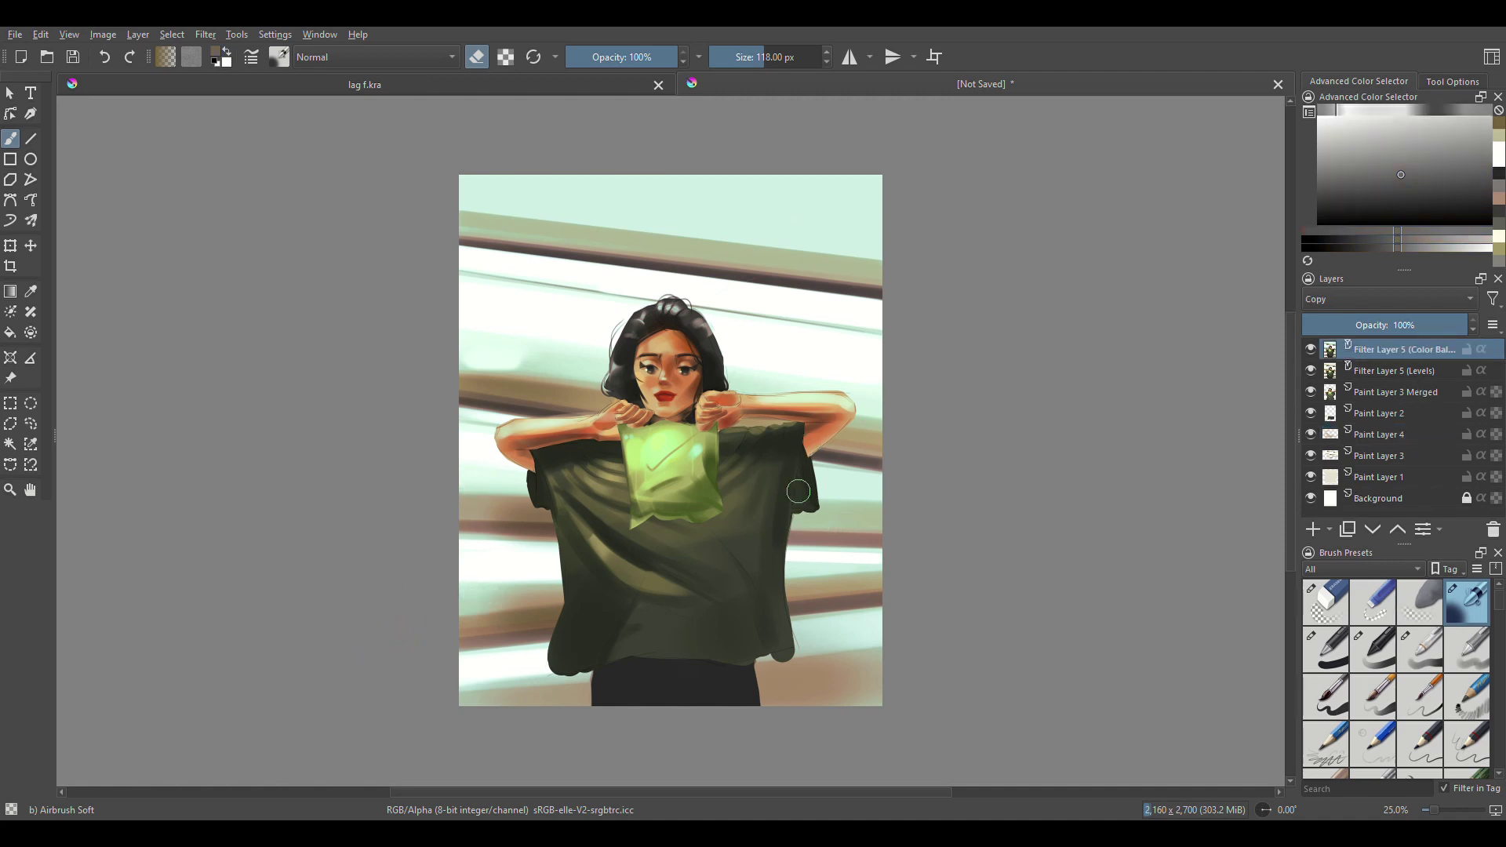
key(plus)
key(minus)
key(minus)
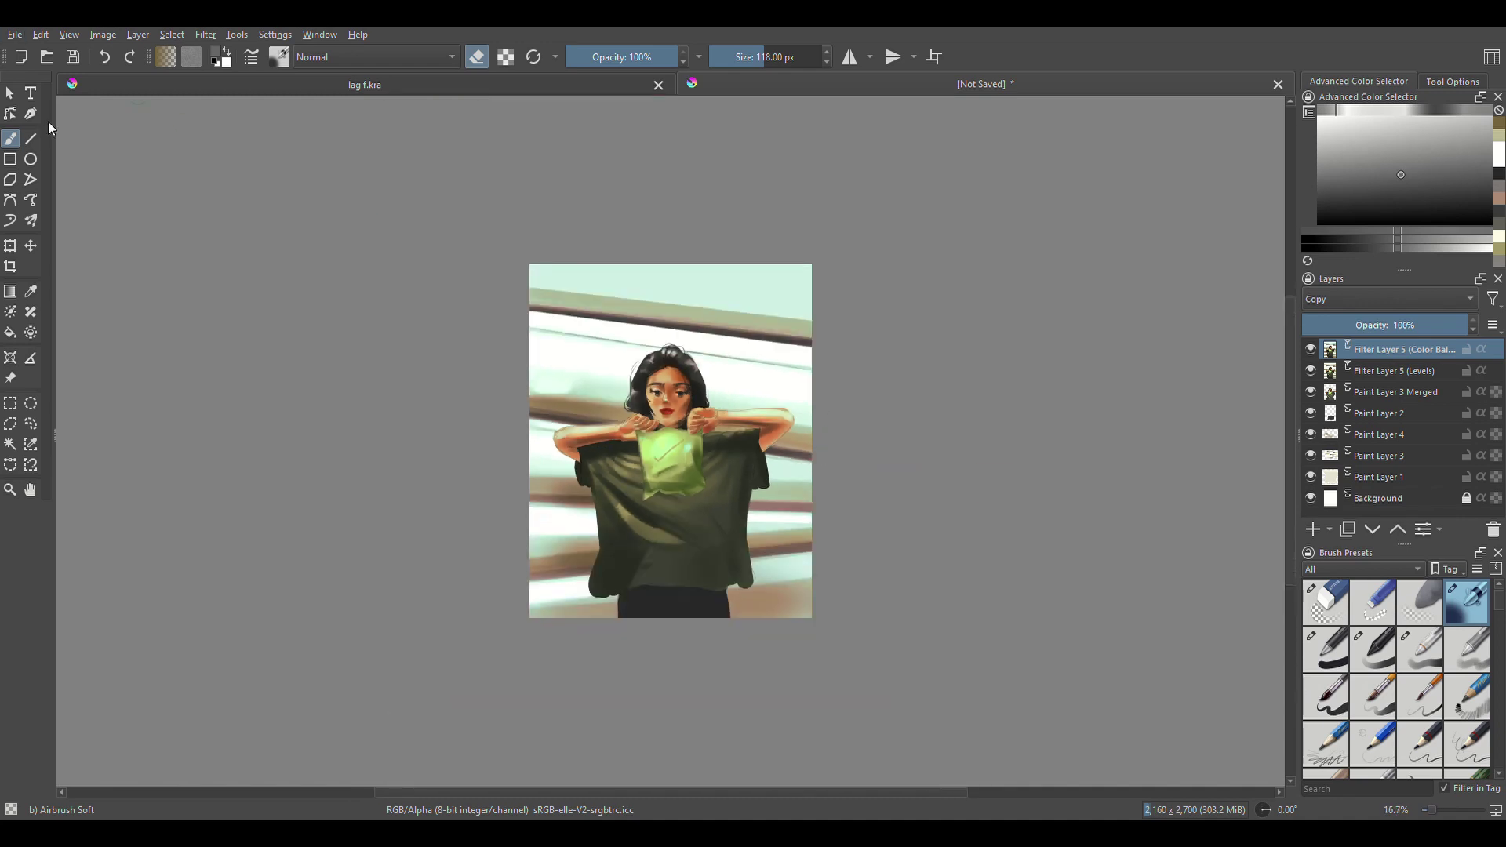